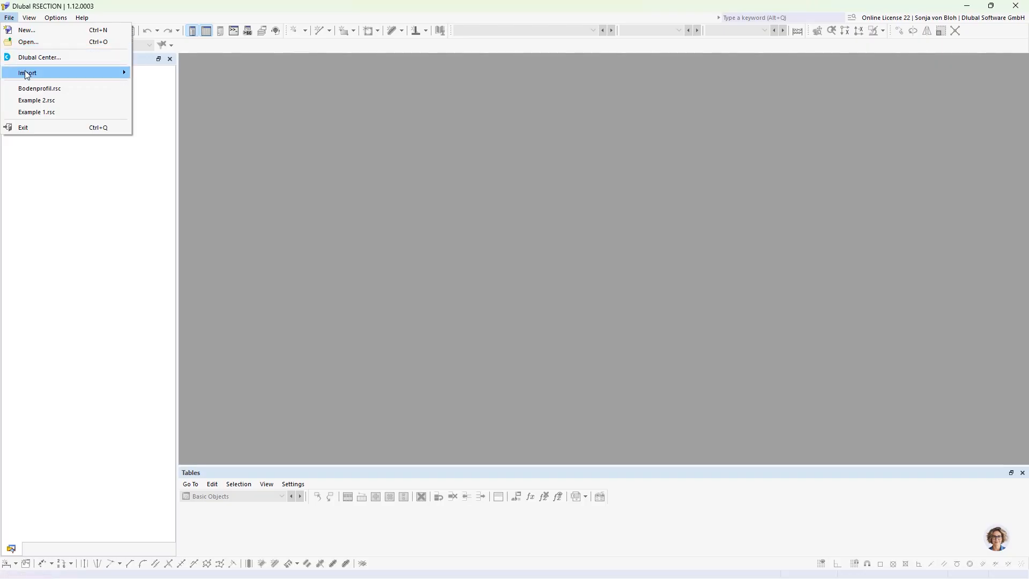
- Start a DXF import of the file Bodenprofil.dxf from the Aluminium Webinar folder
mouse_move(51, 71)
click(141, 72)
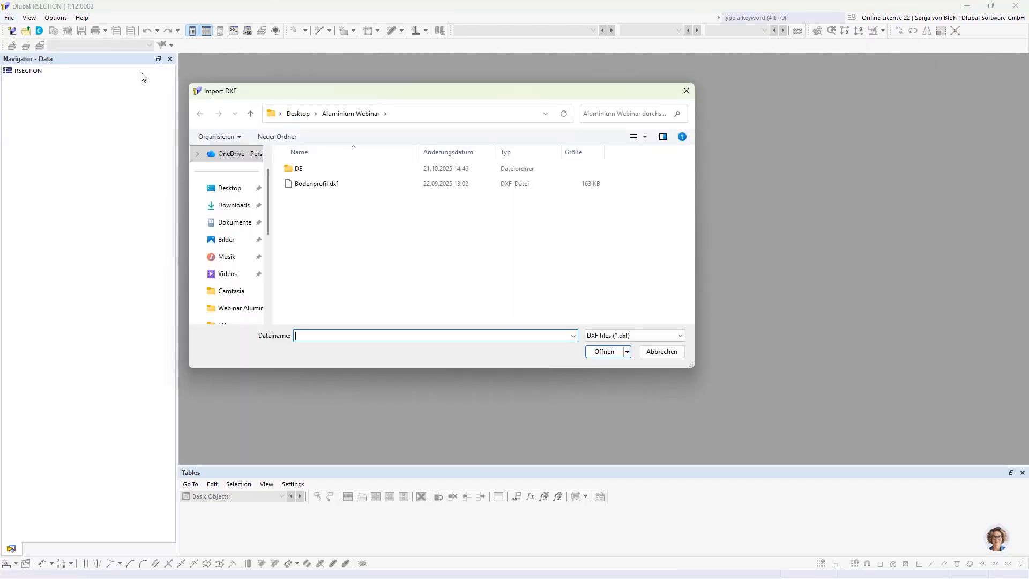
click(300, 184)
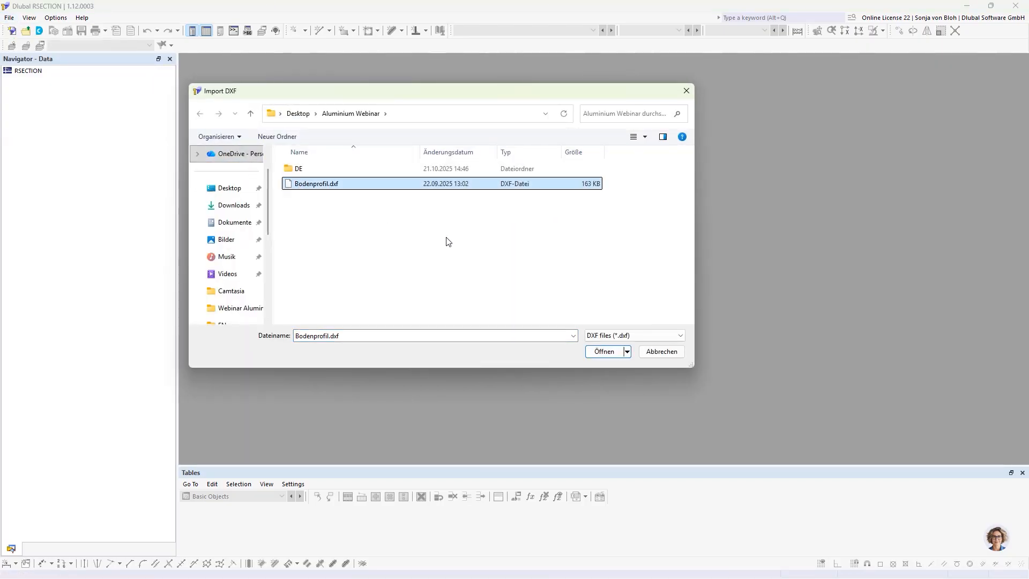
click(606, 352)
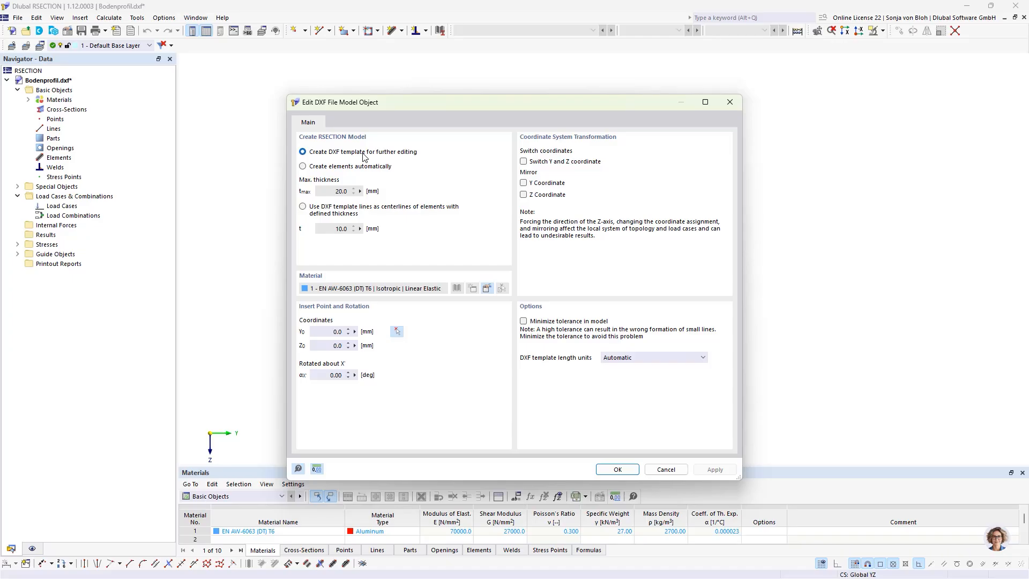
- Try the automatic-element and centerline import modes, returning to the DXF template for further editing
click(309, 166)
click(304, 207)
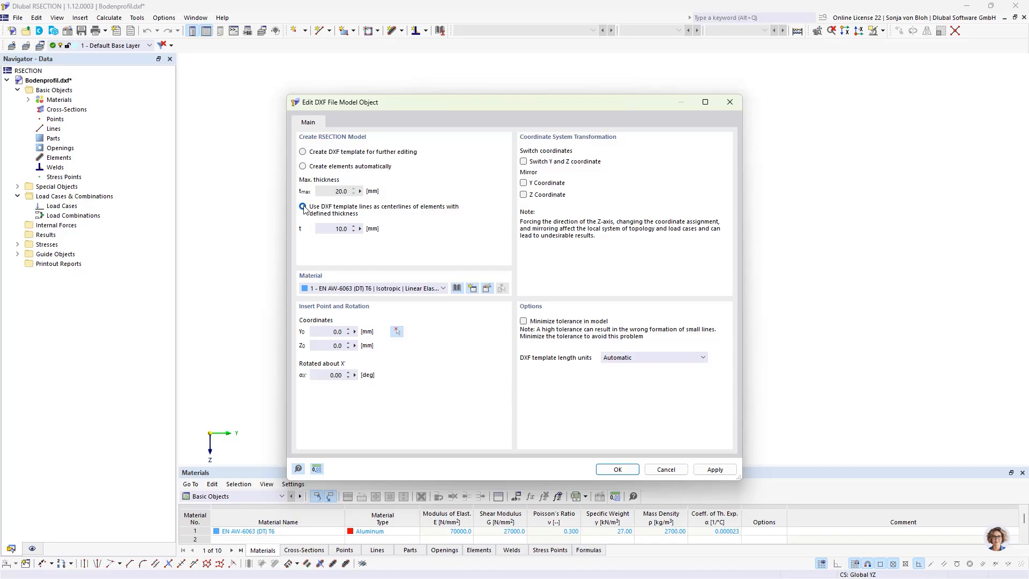
click(309, 154)
- Confirm EN AW-6063 (DT) T6 from the material library as the import material and complete the DXF import
click(487, 290)
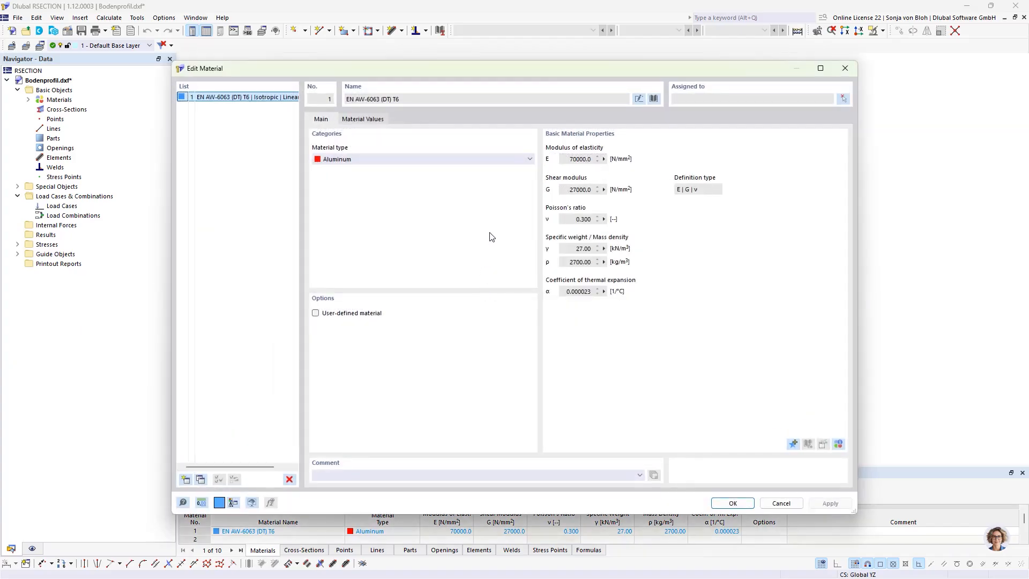
click(654, 99)
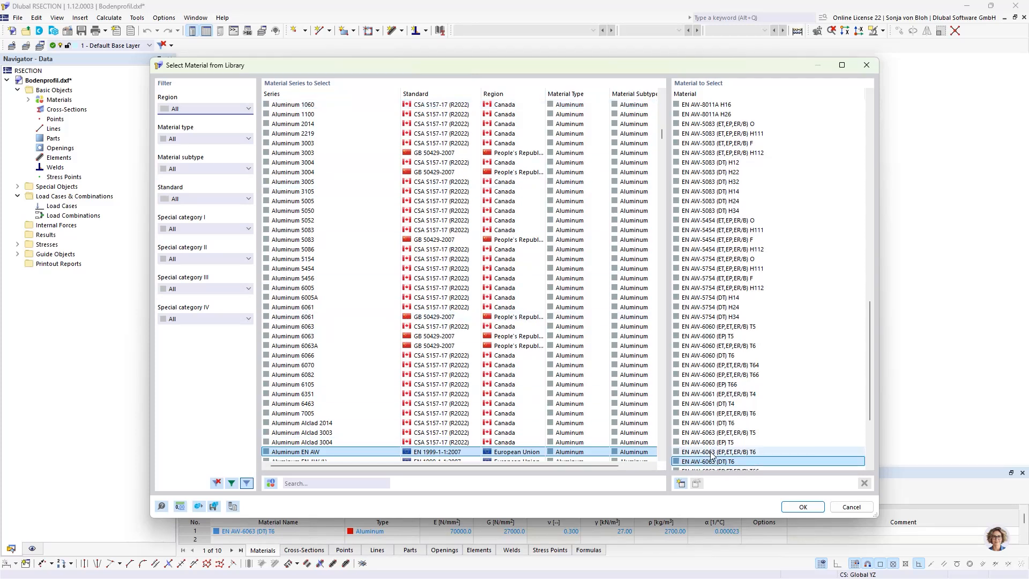
scroll(725, 456, down, 2)
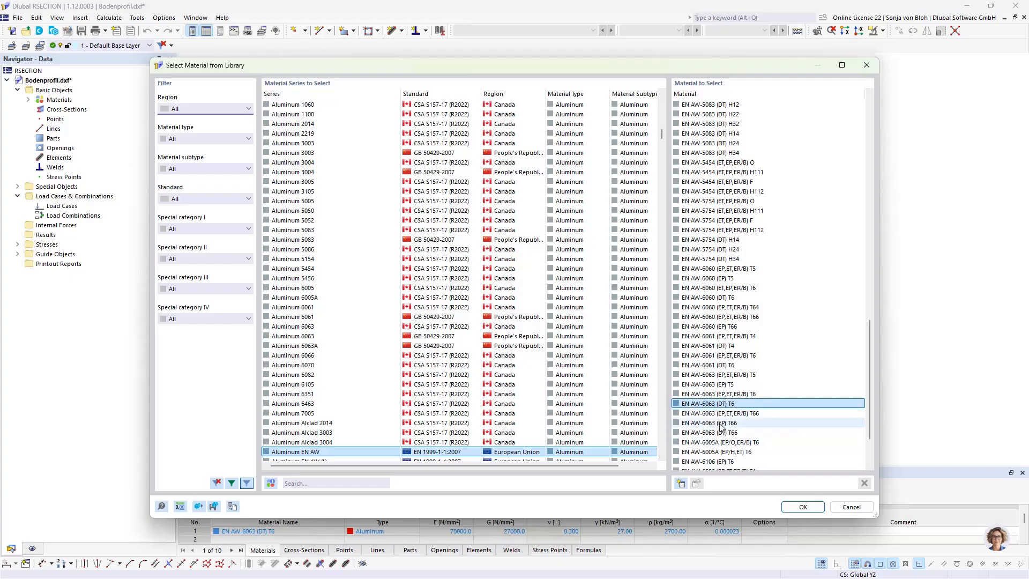
click(801, 507)
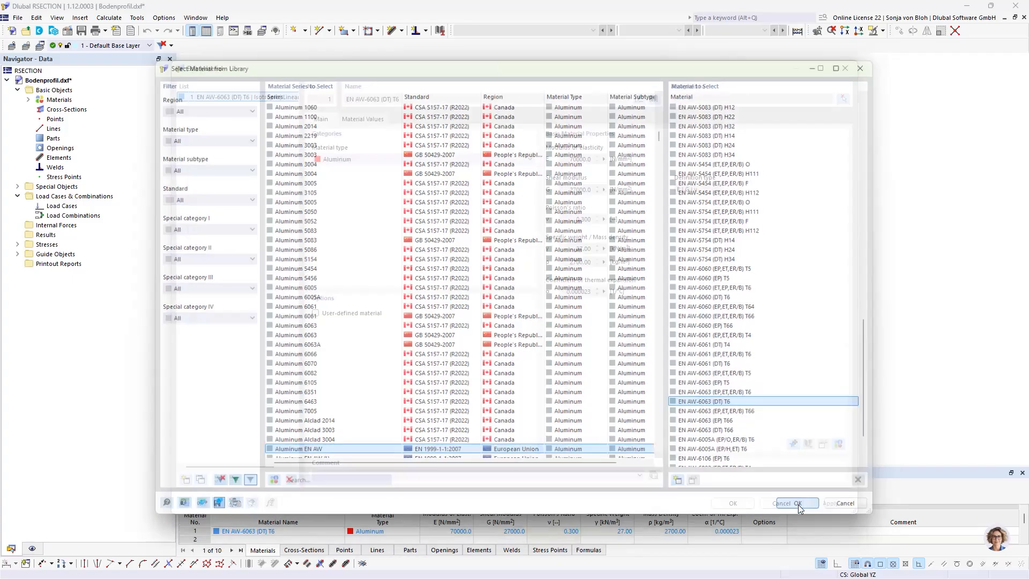
click(732, 503)
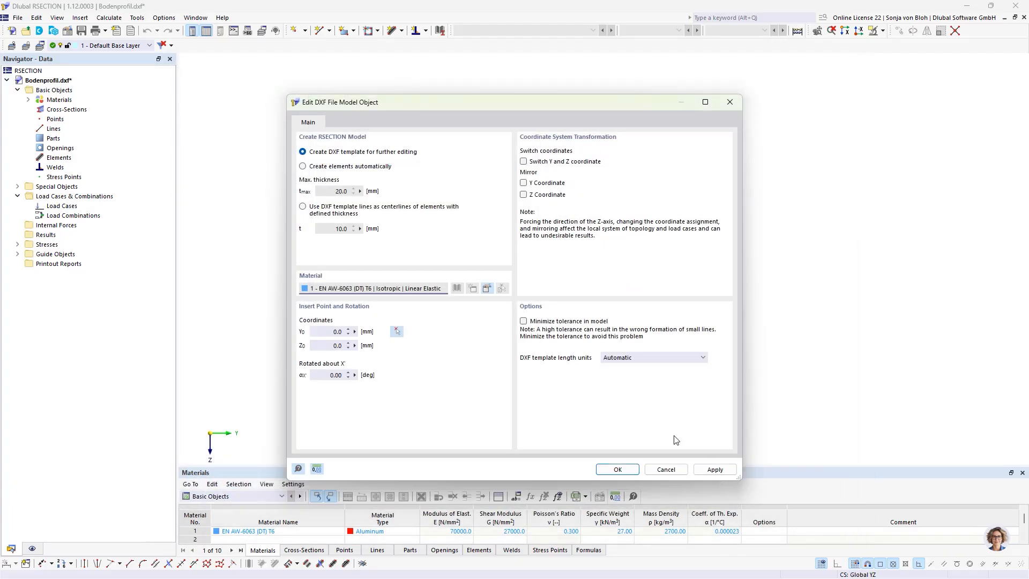
click(625, 471)
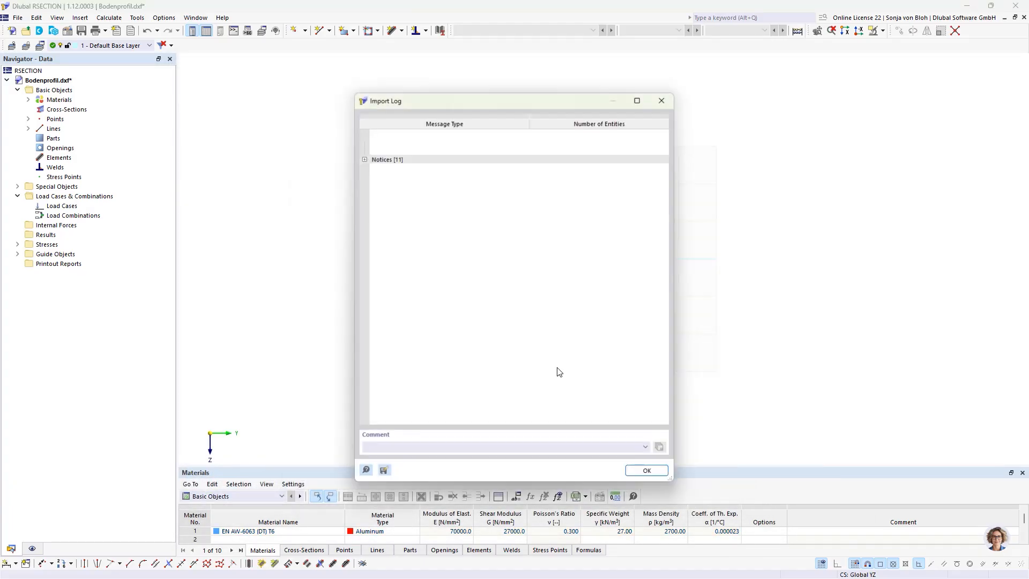
click(645, 472)
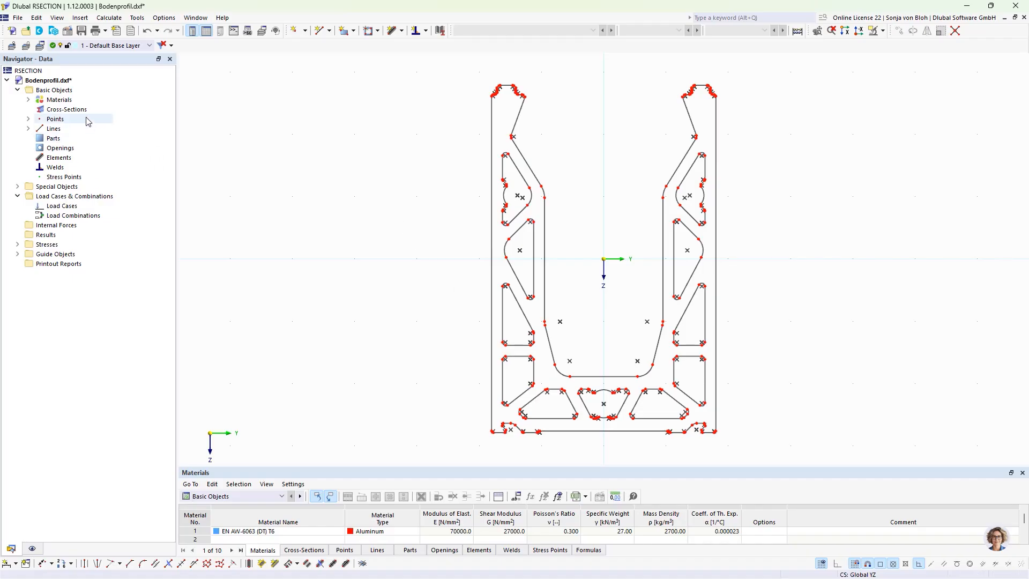
- Choose Finite Element Analysis as the analysis method in the model's base data
right_click(60, 91)
click(94, 98)
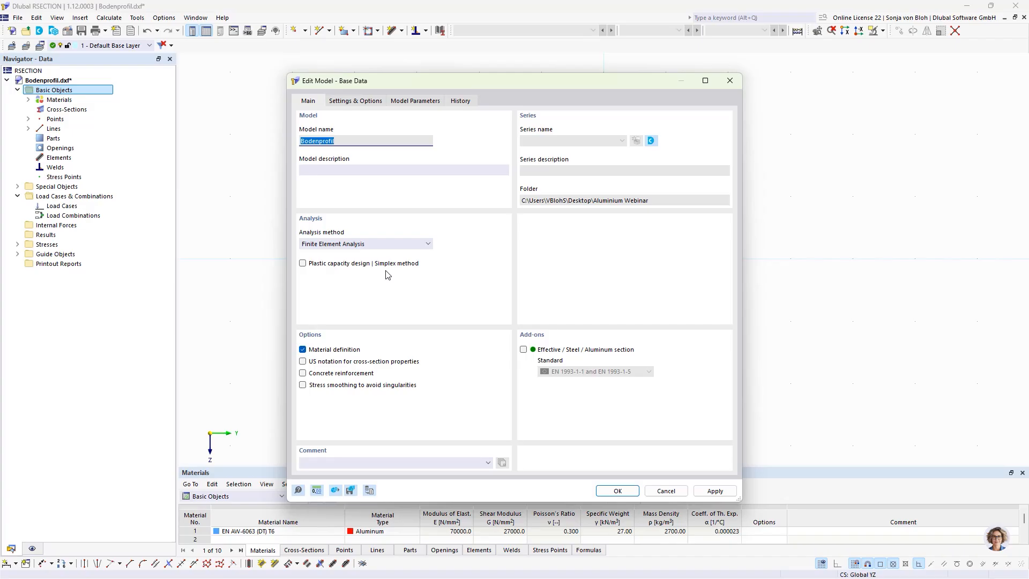
click(427, 245)
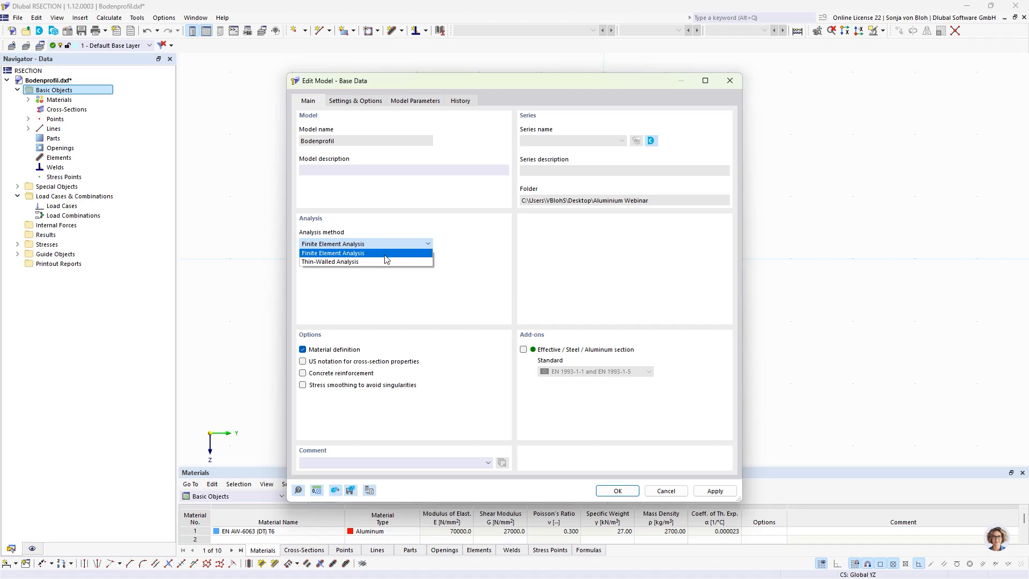
click(353, 253)
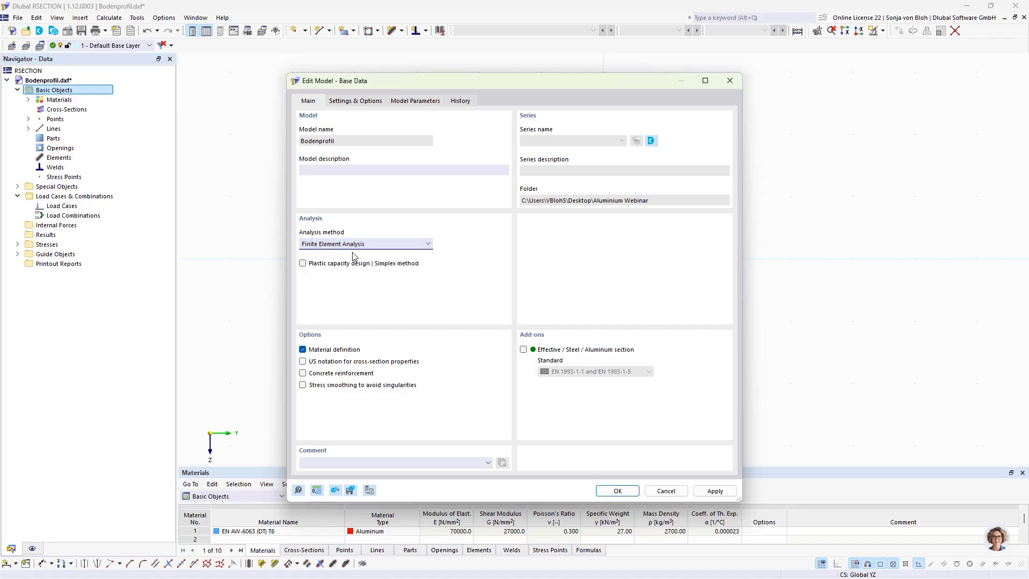
click(618, 492)
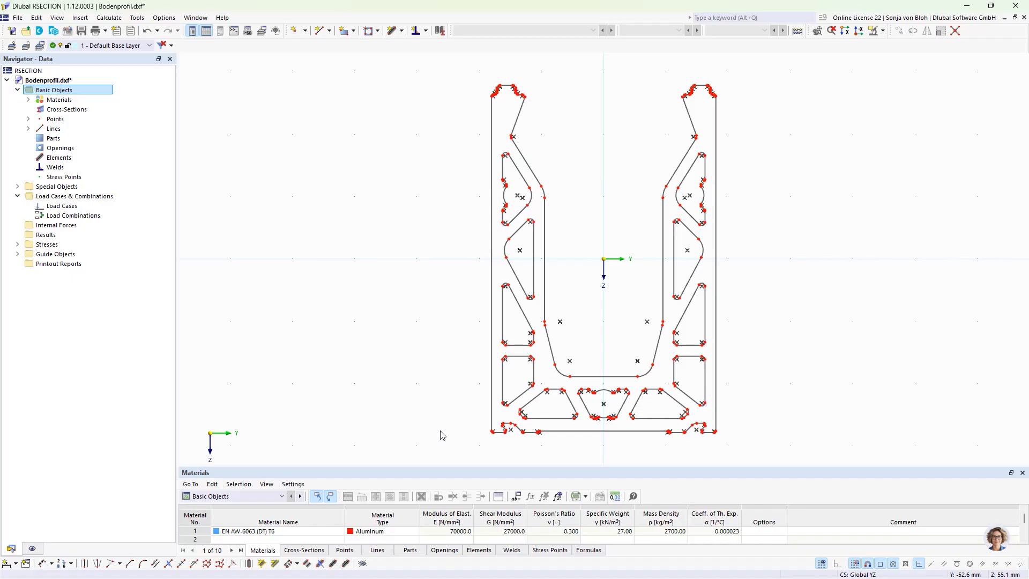
- Create a part in EN AW-6063 (DT) T6 by selecting the profile's outer contour as its boundary
click(354, 31)
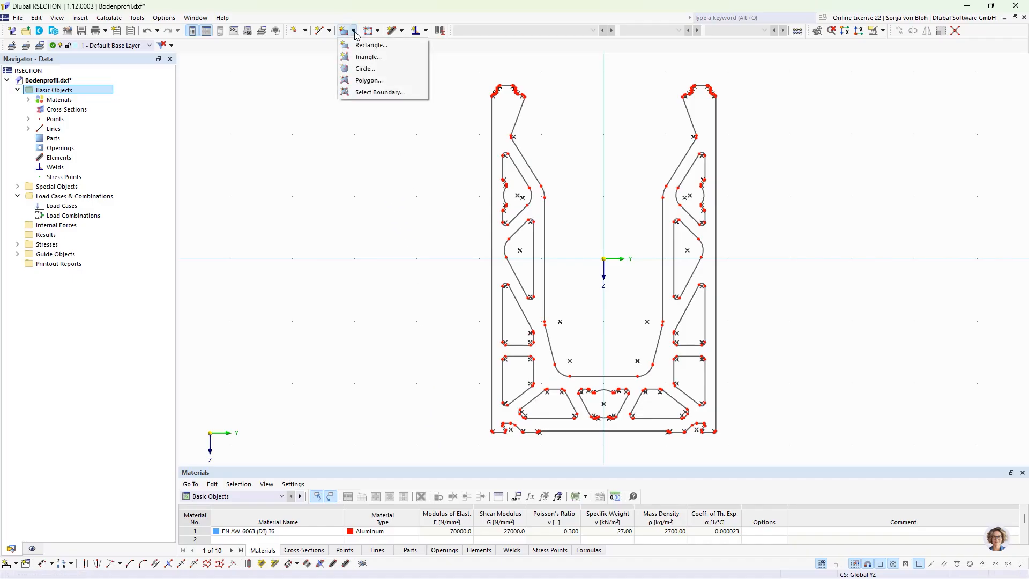
click(354, 92)
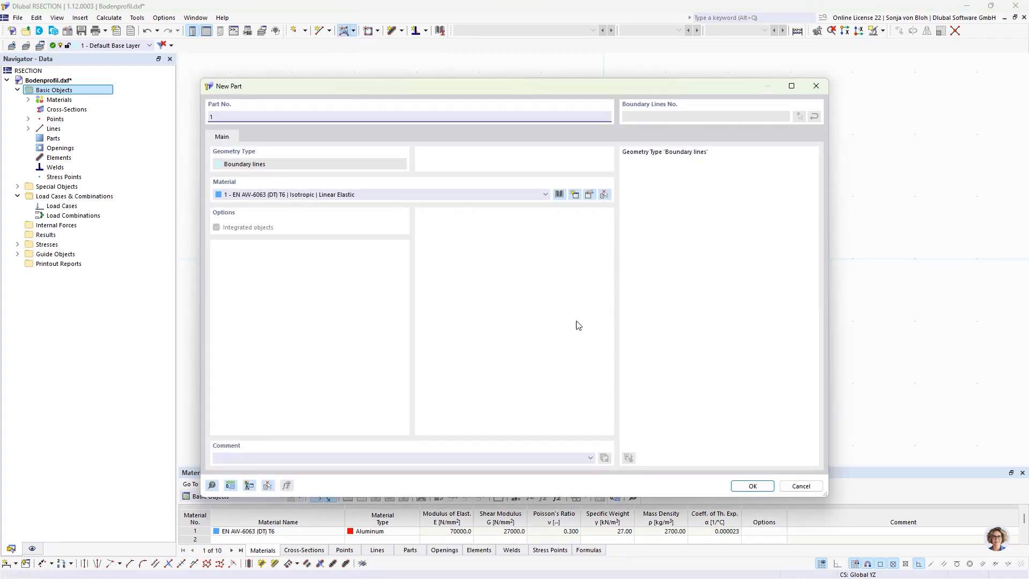
click(752, 485)
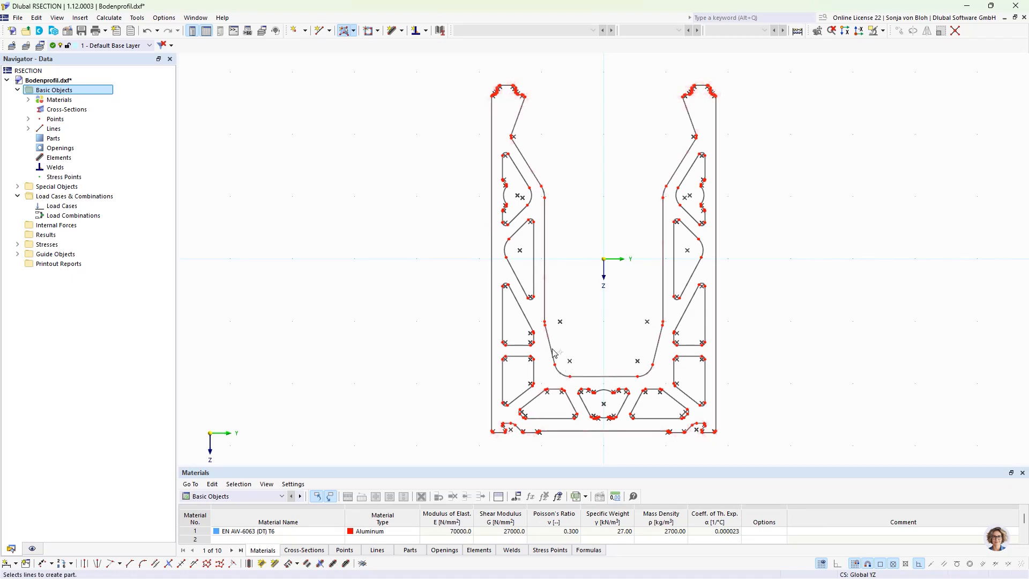
click(490, 324)
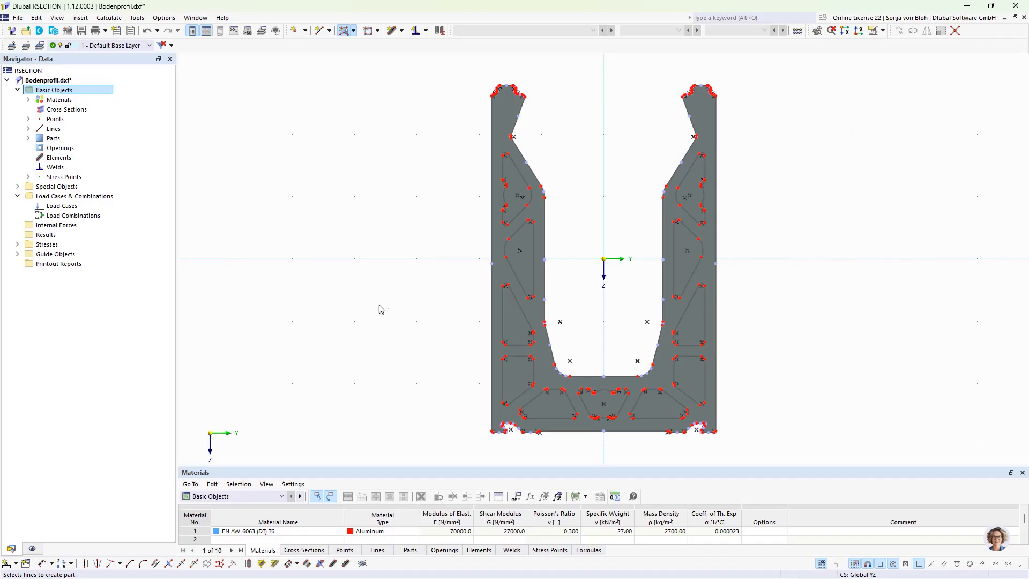
- Create openings from the boundary lines of all eleven inner chambers in the profile's two side walls and base
click(378, 32)
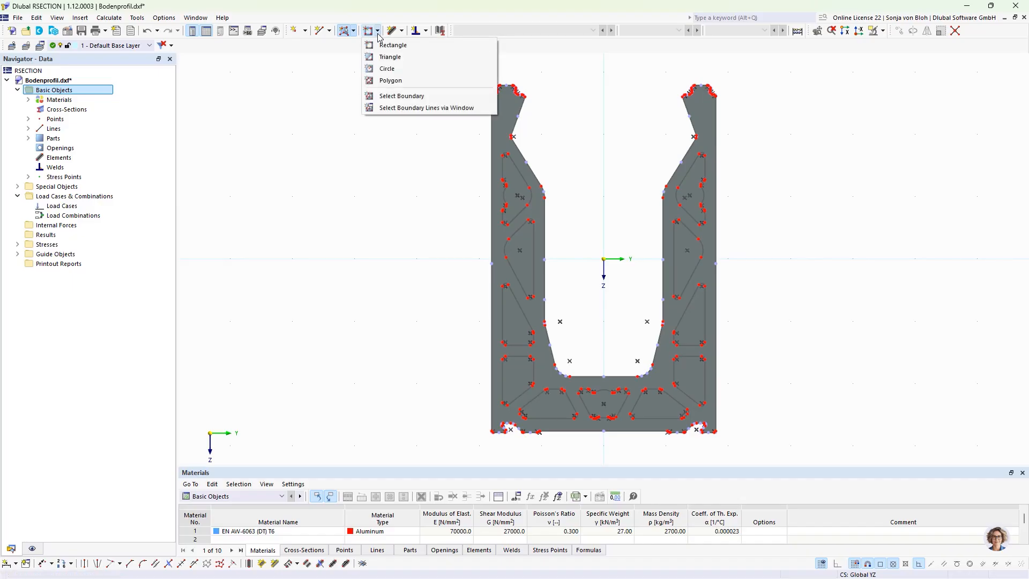
click(403, 97)
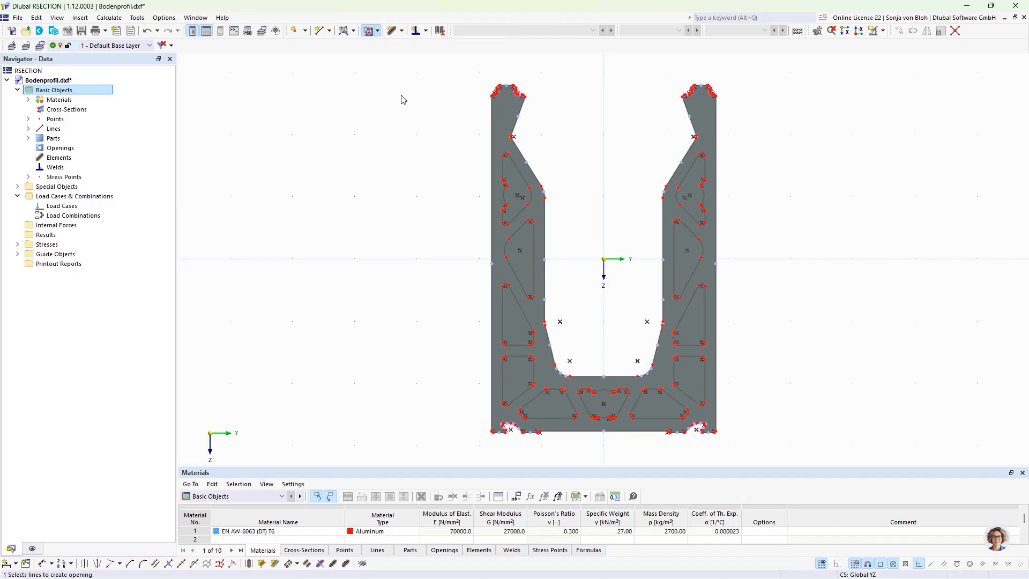
click(523, 190)
click(521, 270)
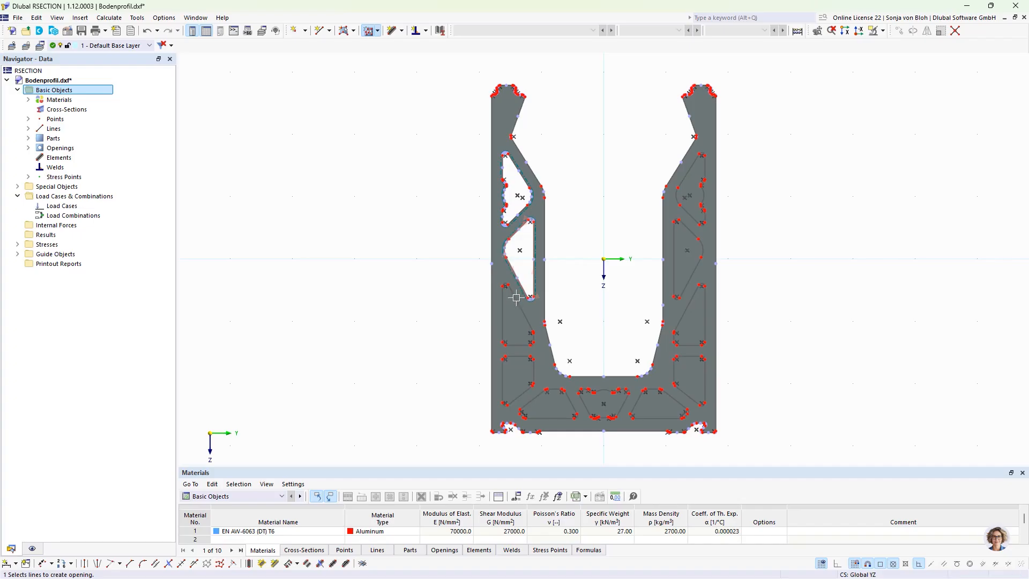
click(516, 305)
click(518, 357)
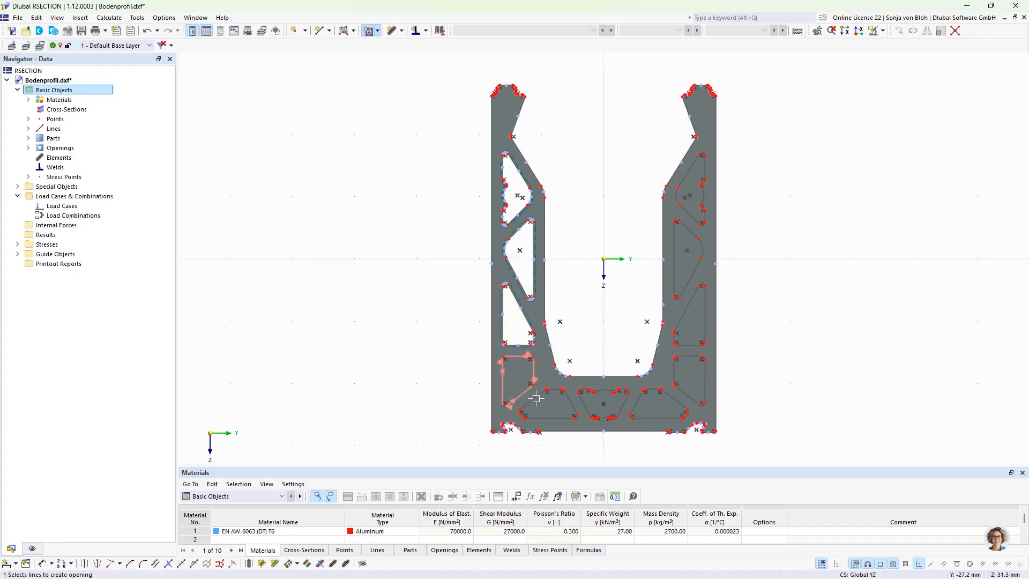
click(541, 399)
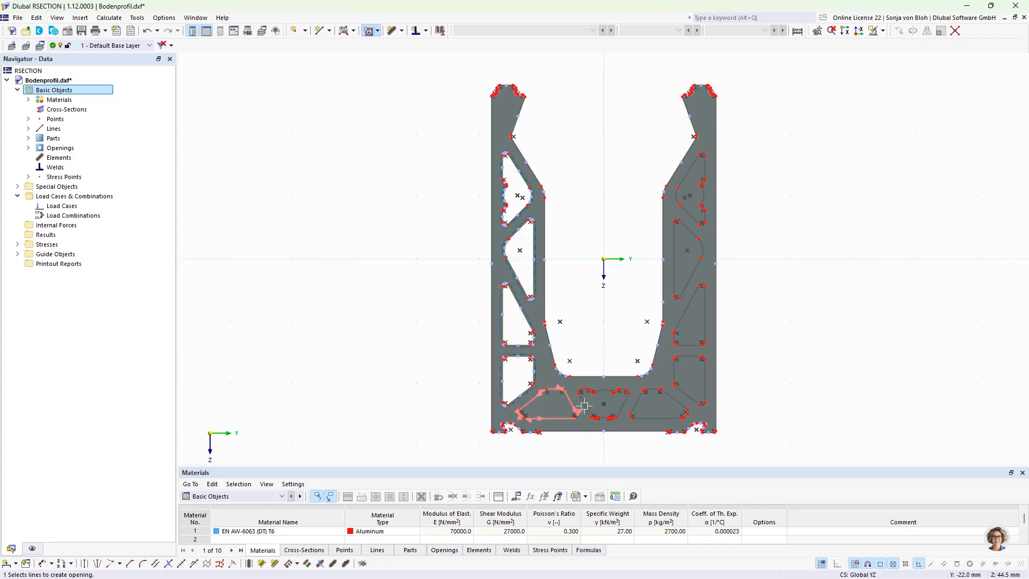
click(617, 405)
click(662, 399)
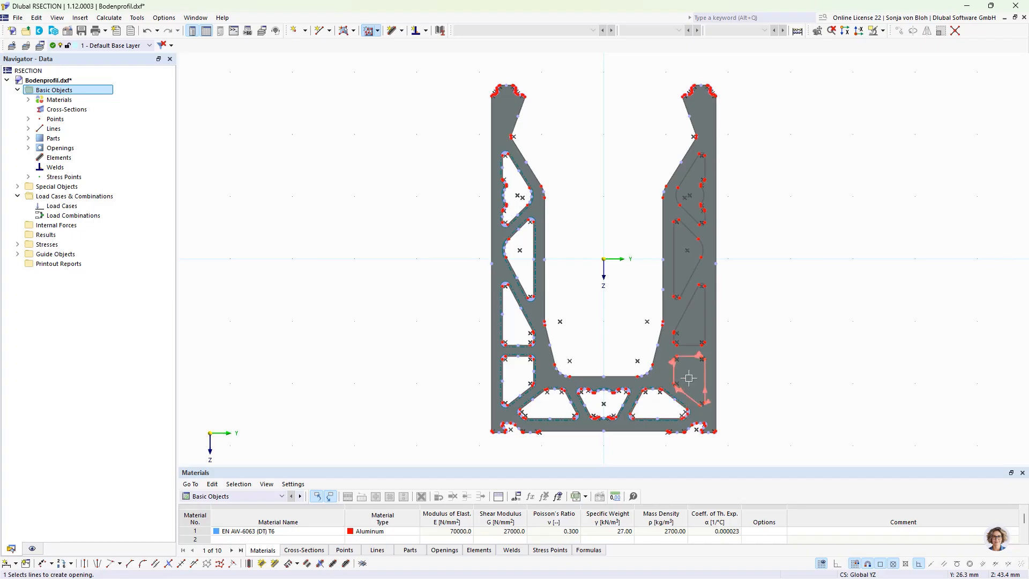
click(686, 369)
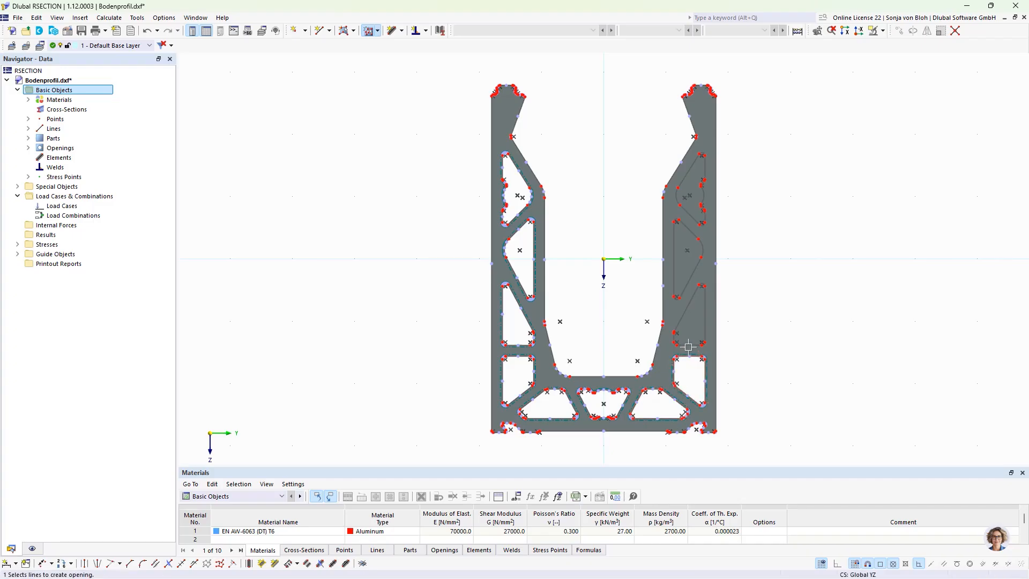
click(694, 289)
click(689, 217)
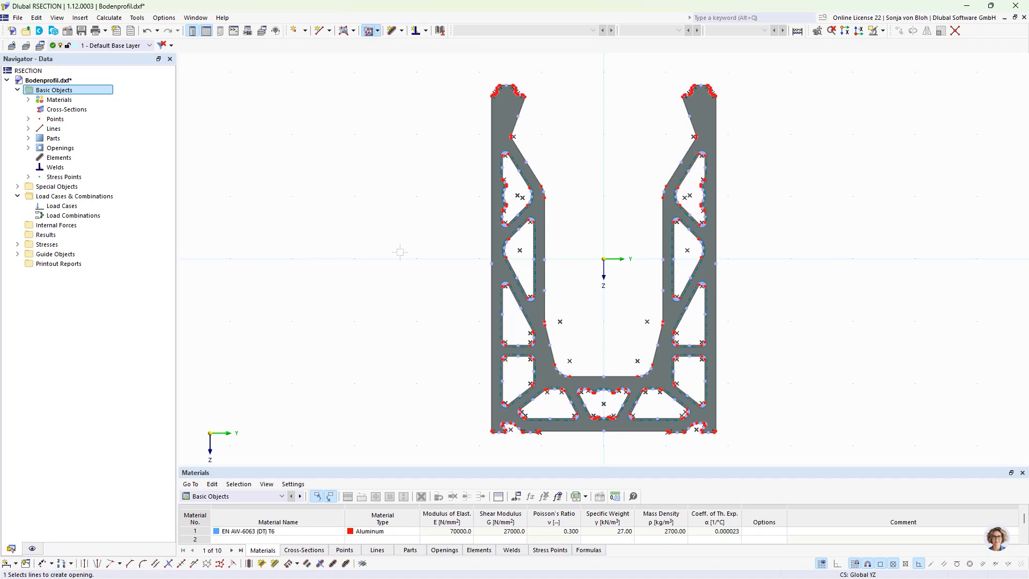
key(Escape)
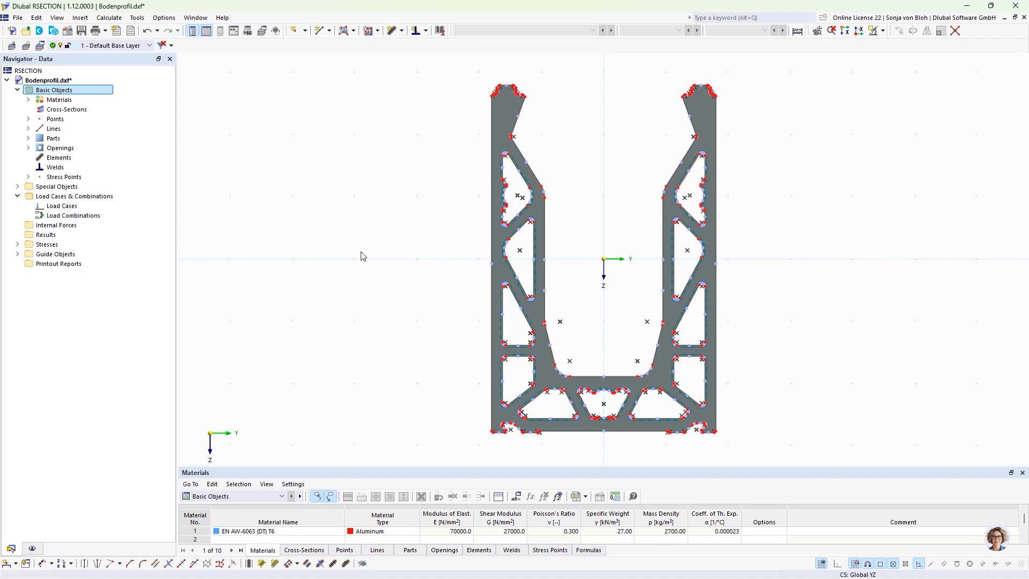
- Hide the parts and openings in the model display so only the profile's lines and points are shown
click(32, 548)
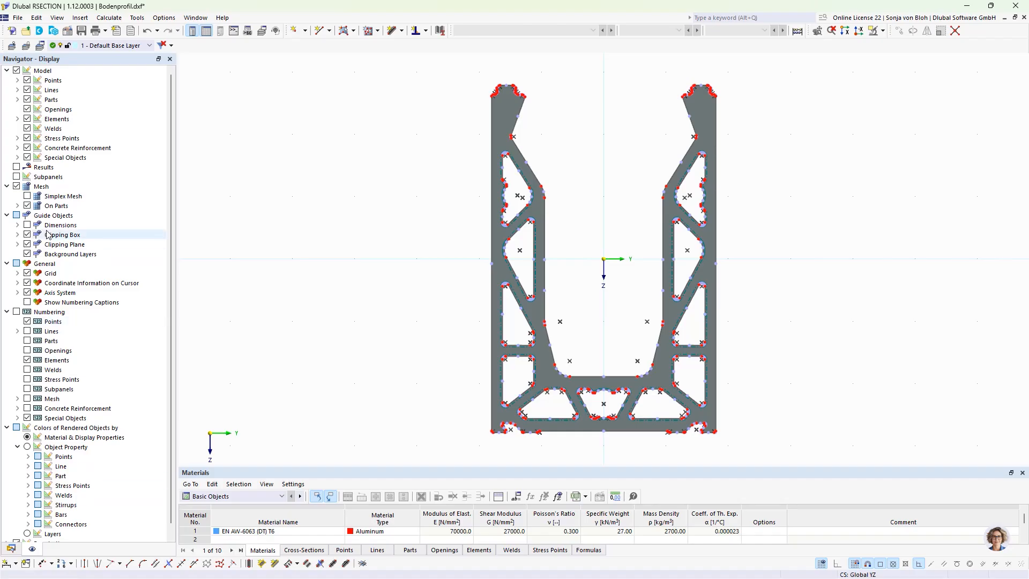
click(27, 100)
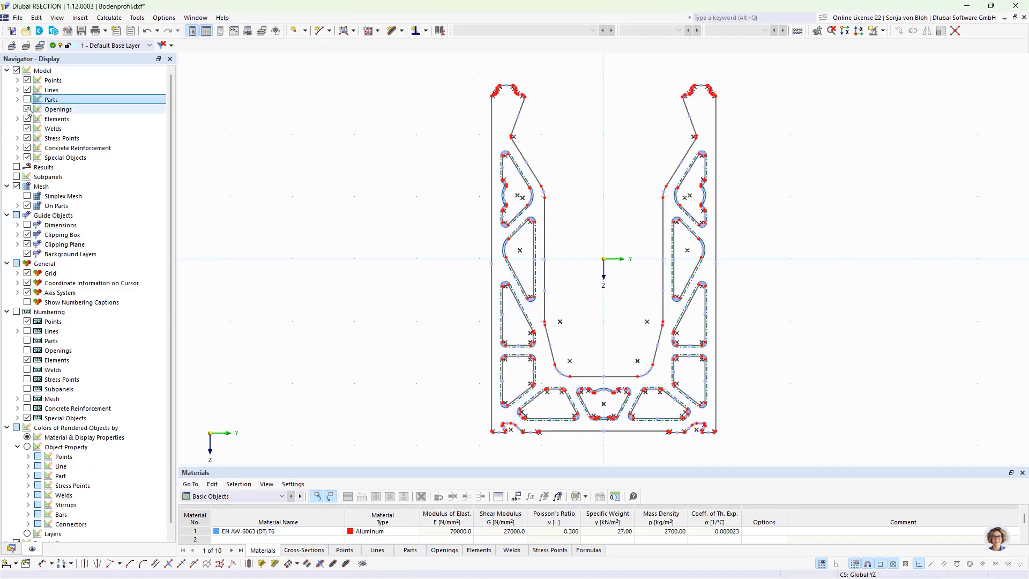
click(27, 110)
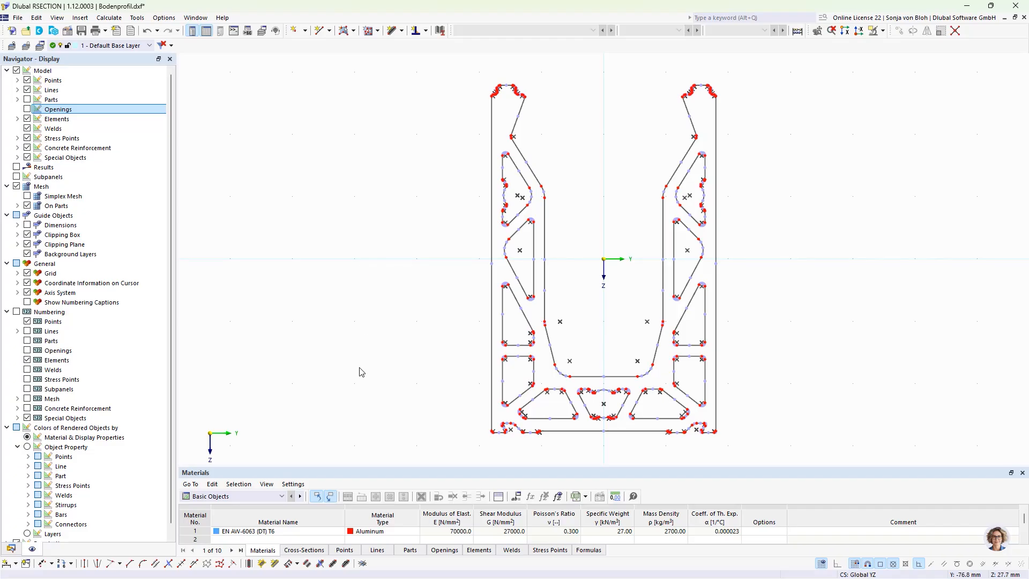
- Create center elements between the parallel lines bounding the upper left chamber: the vertical outer wall and the sloped inner wall
click(248, 564)
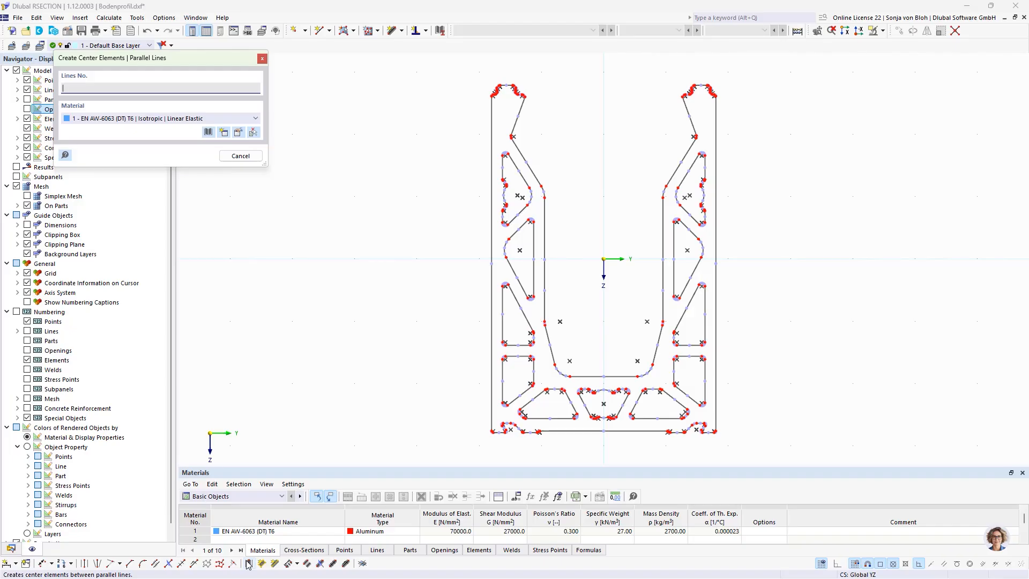
click(491, 165)
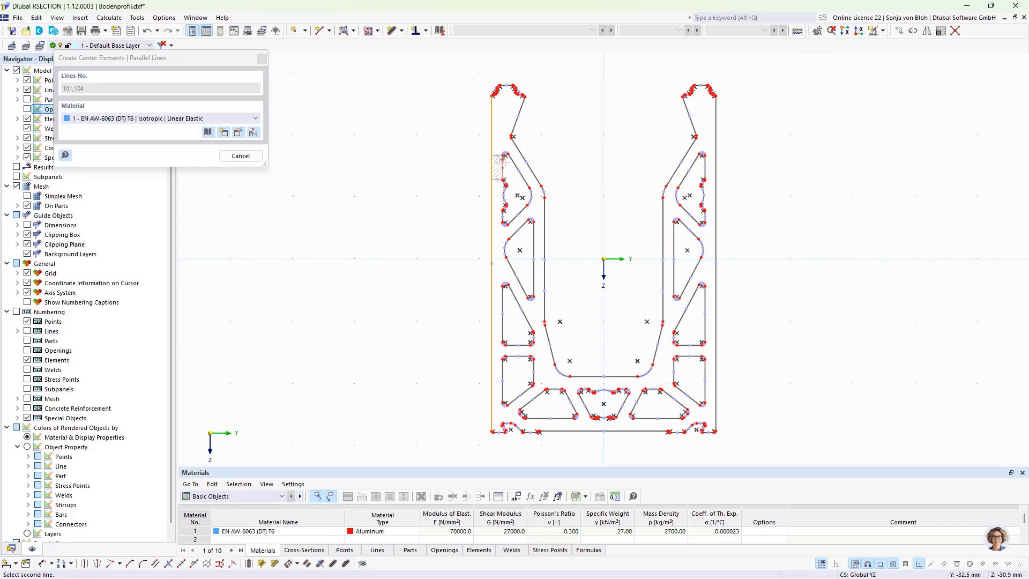
click(502, 160)
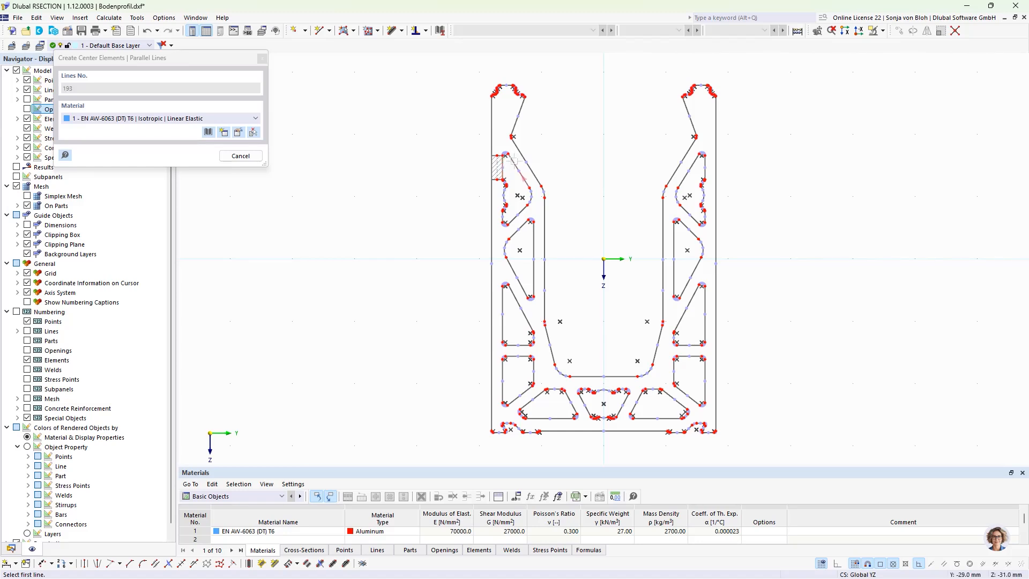
click(518, 164)
click(523, 155)
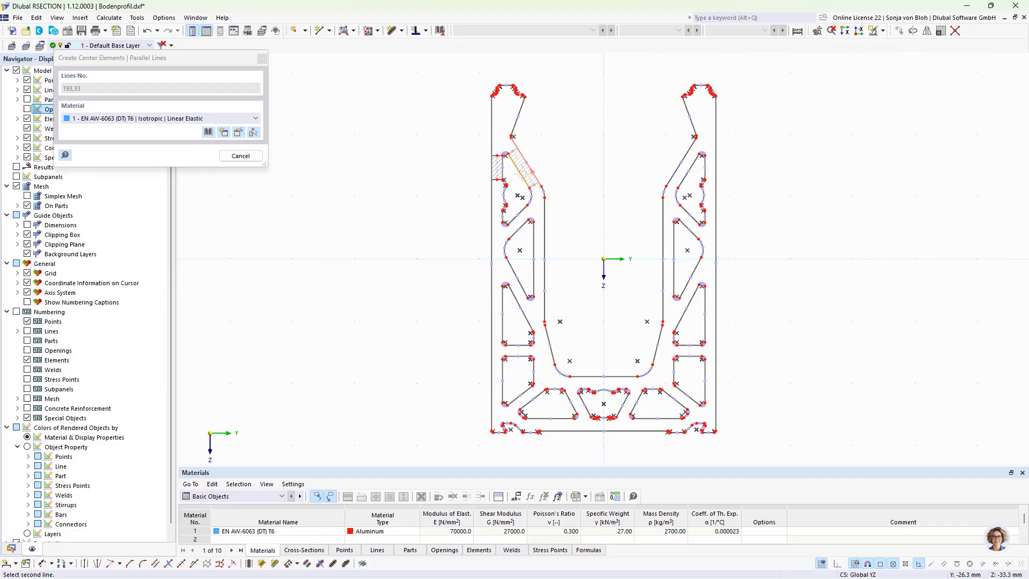
- Create center elements for the left side's vertical inner wall and for the diagonal webs above and below its second chamber
click(519, 221)
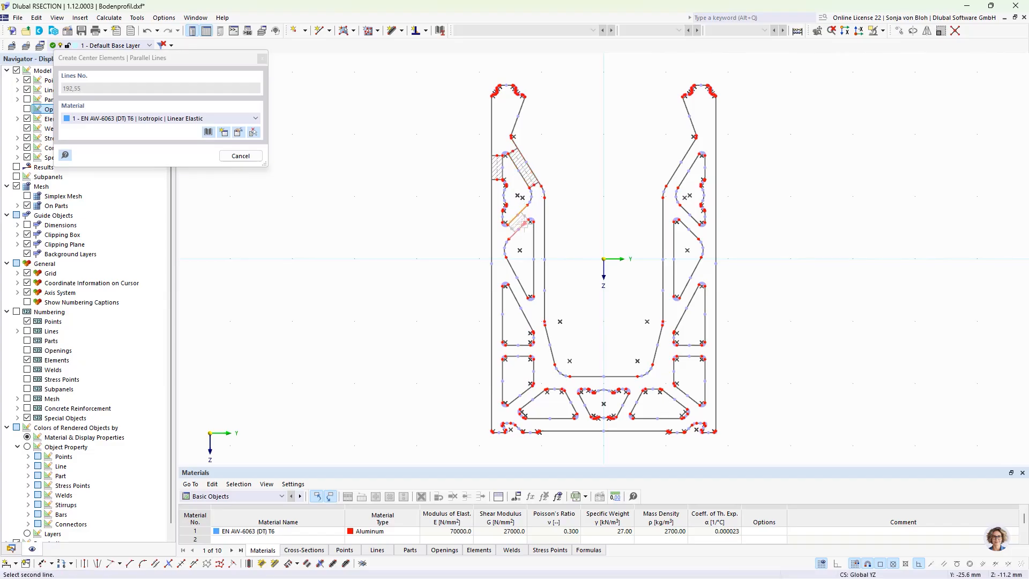
click(535, 250)
click(535, 249)
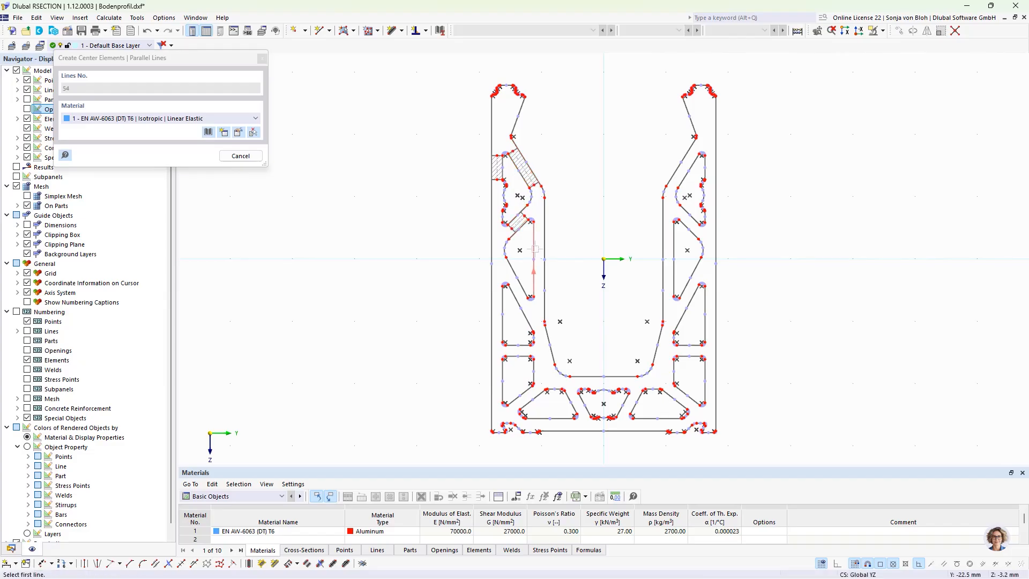
click(545, 248)
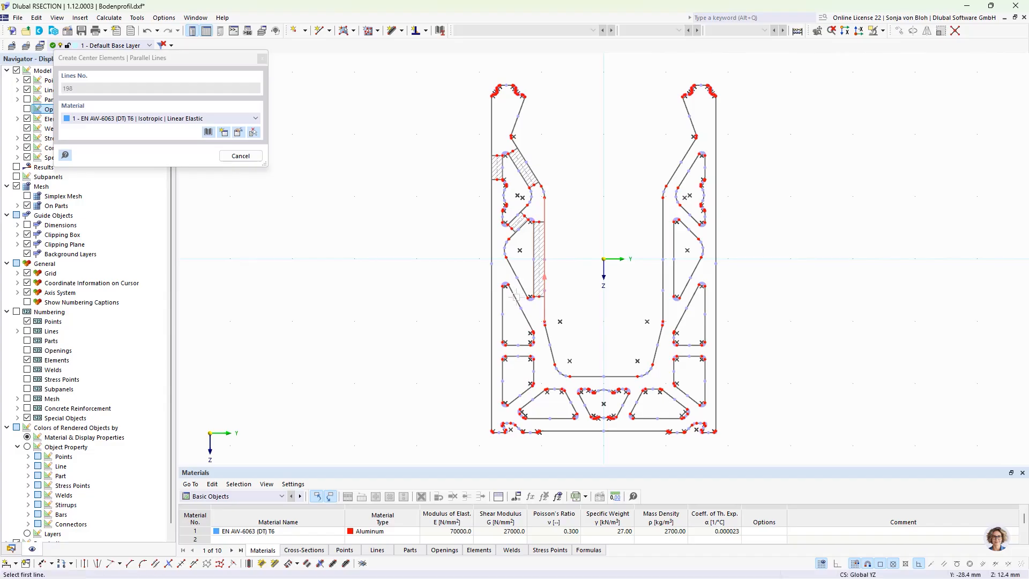
click(516, 303)
click(524, 289)
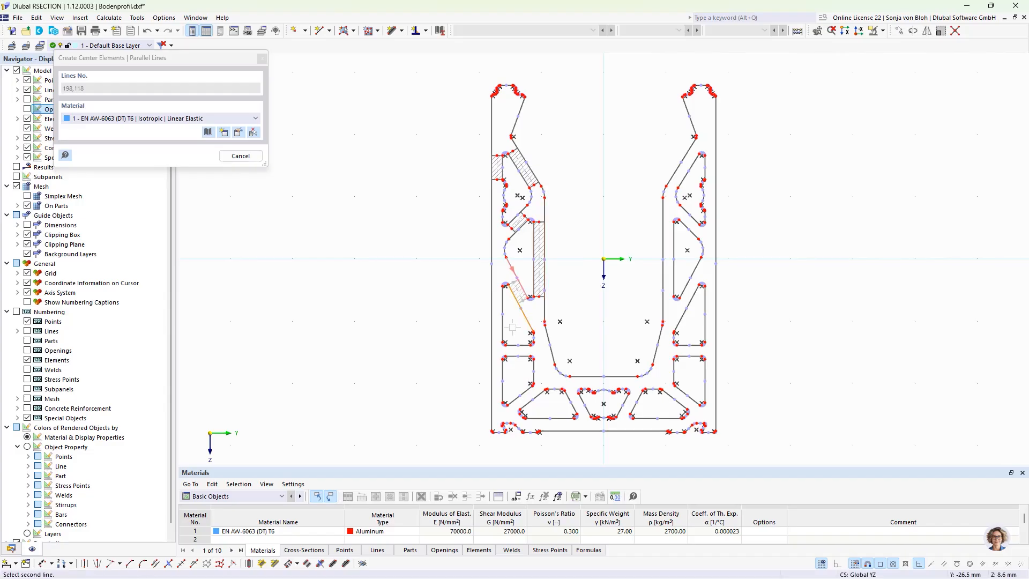
- Create center elements for the horizontal web between the two lowest left wall chambers and the diagonal web leading to the base
click(524, 346)
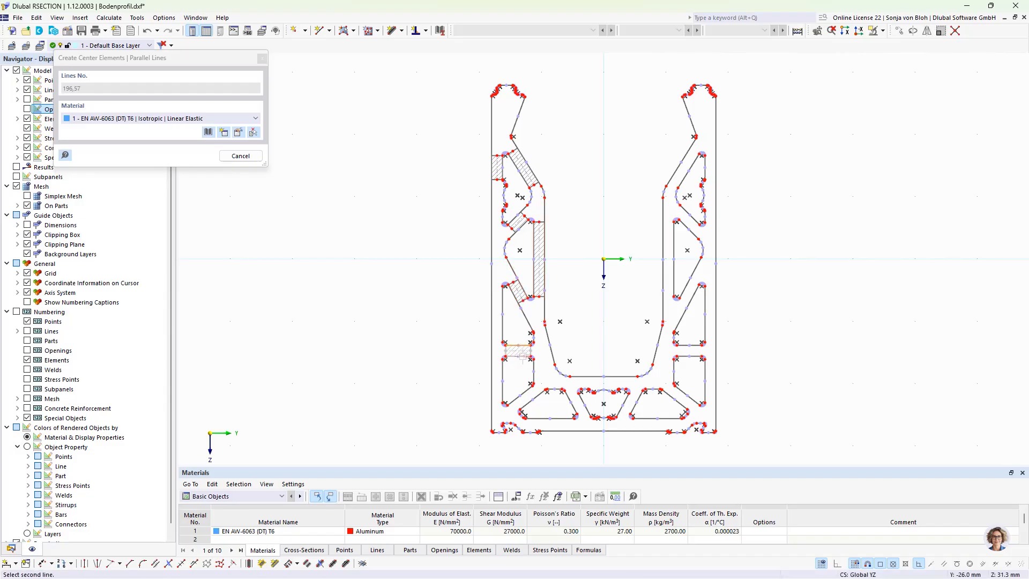
click(524, 356)
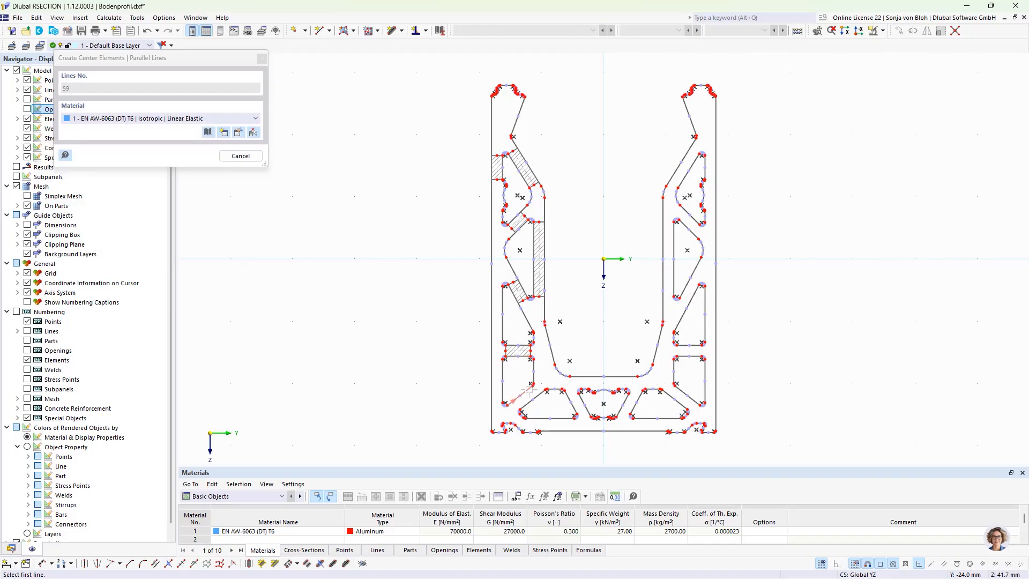
click(527, 390)
click(541, 399)
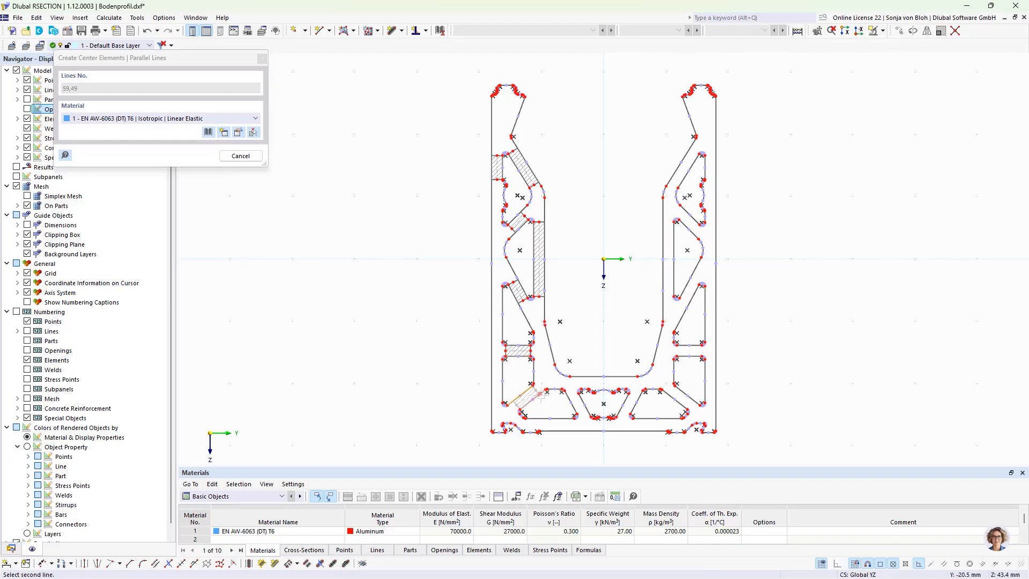
- Create center elements for the bottom wall below the left base chamber and the sloped web between the left and middle base chambers
click(561, 418)
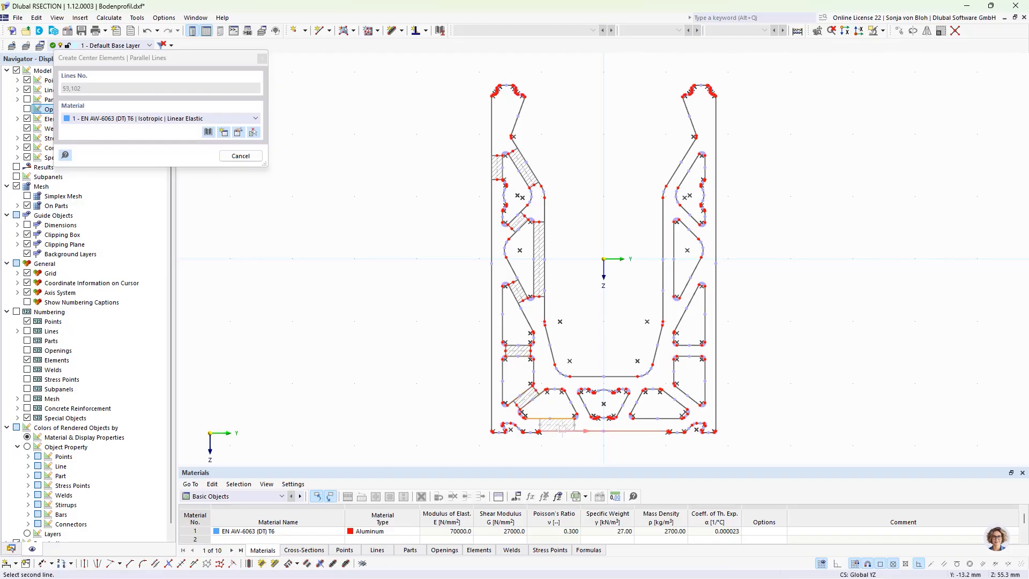
click(563, 431)
click(569, 403)
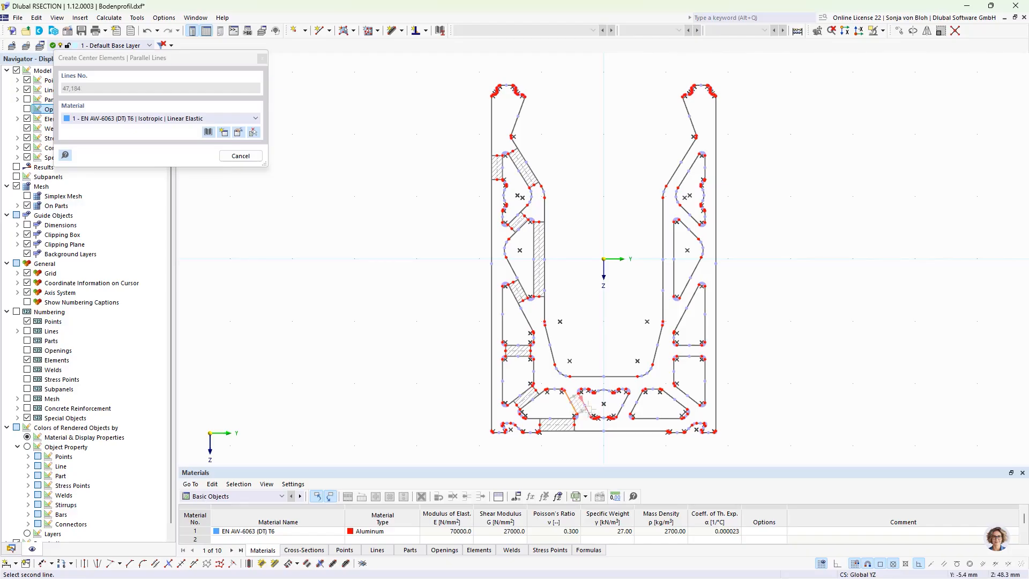
click(583, 403)
- Create a center element between the upper edge of the middle base chamber and the floor line above it
scroll(592, 393, up, 3)
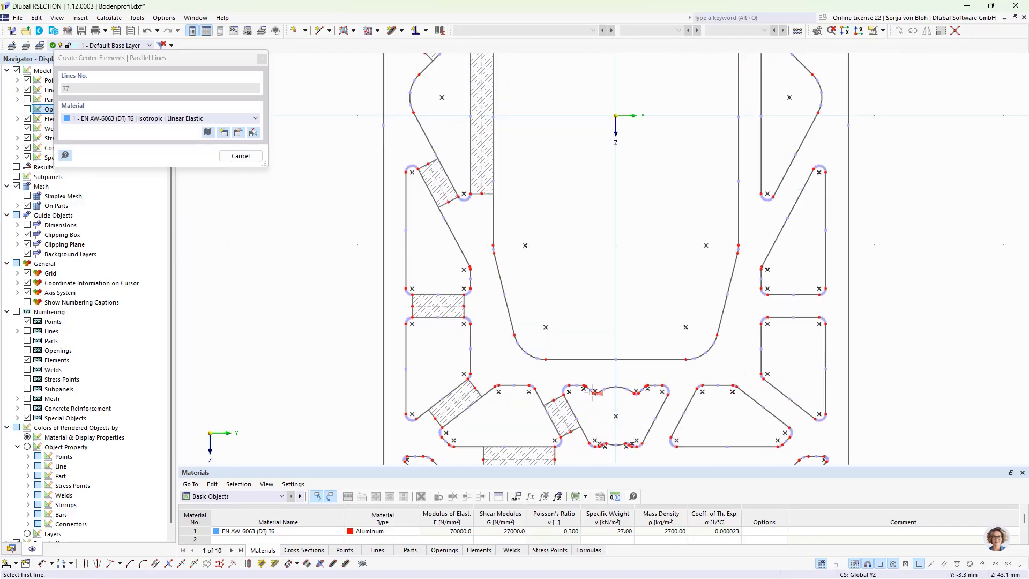
scroll(563, 376, up, 3)
click(558, 379)
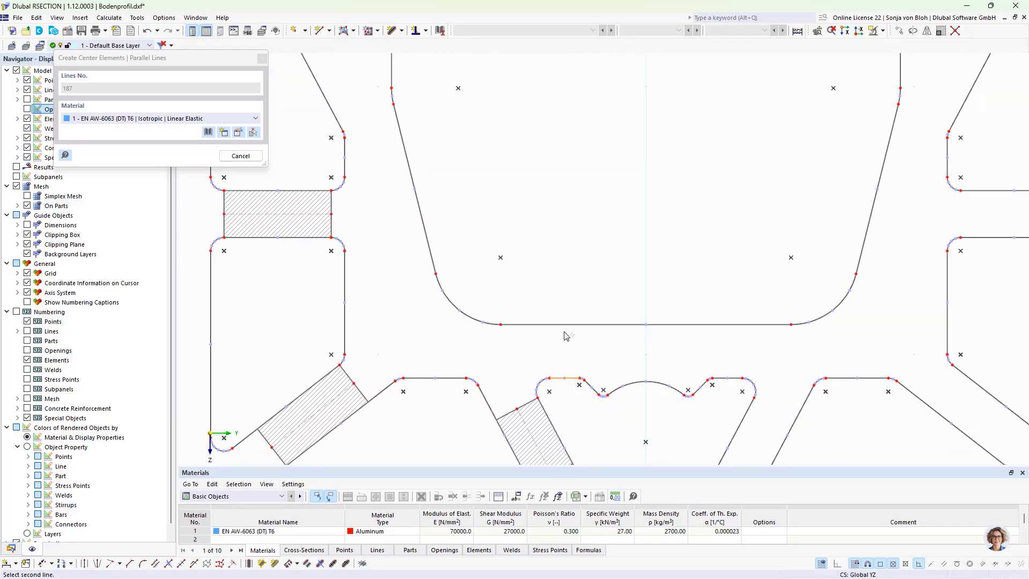
click(532, 327)
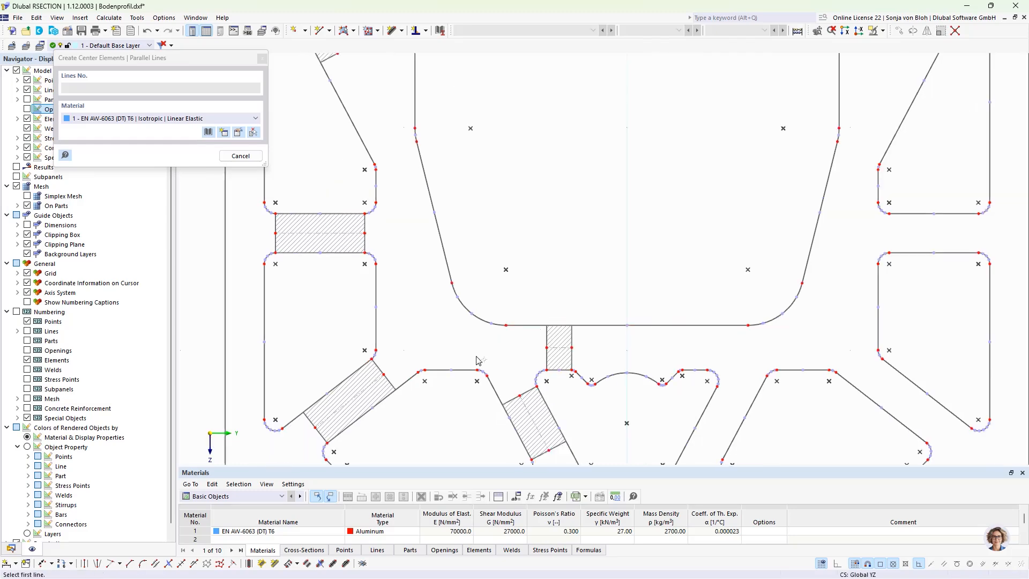
- Create a center element between the parallel short sloped lines of the left base chamber and the lower left corner groove
scroll(477, 357, down, 3)
scroll(375, 453, up, 5)
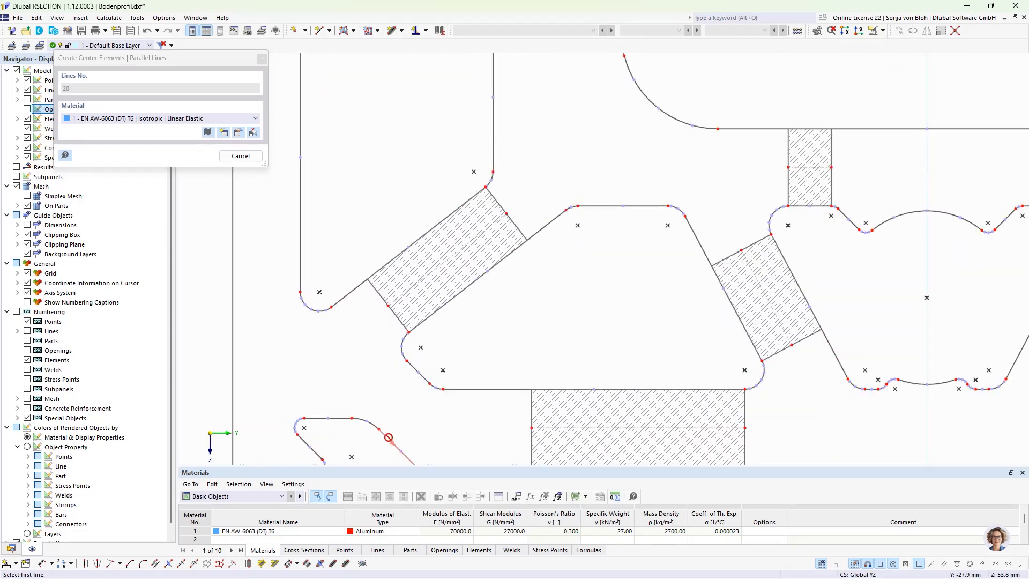
click(389, 438)
click(423, 378)
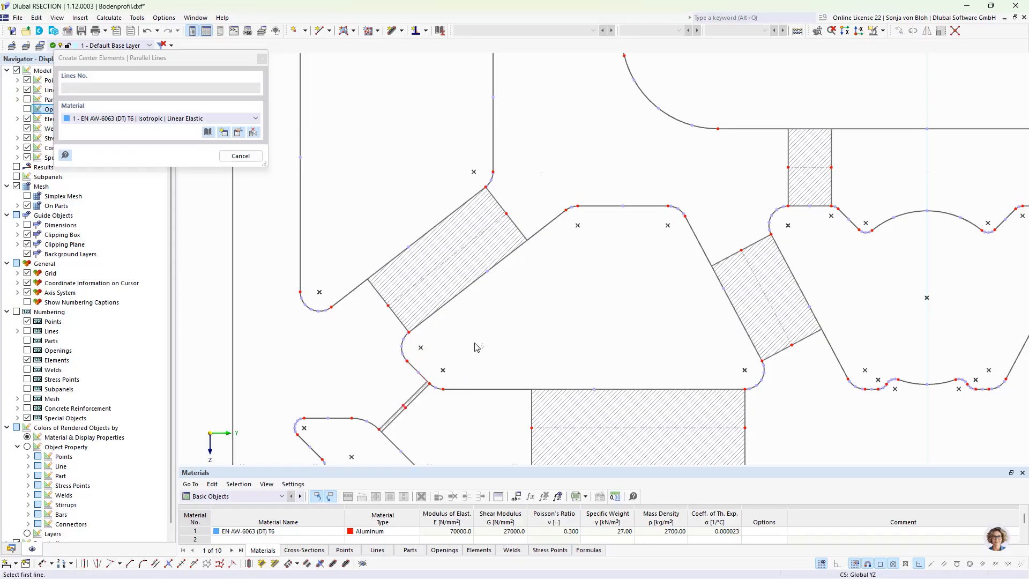
key(Escape)
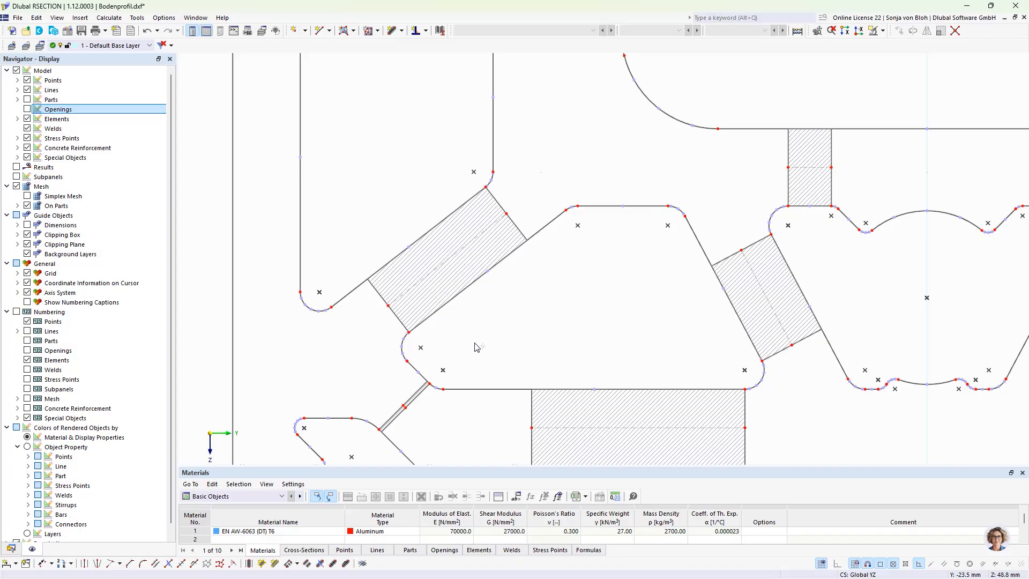
- Extend the outer wall, inner wall, bottom and base upper elements on both sides to the next element or line, skipping the automatic backup
scroll(475, 347, down, 5)
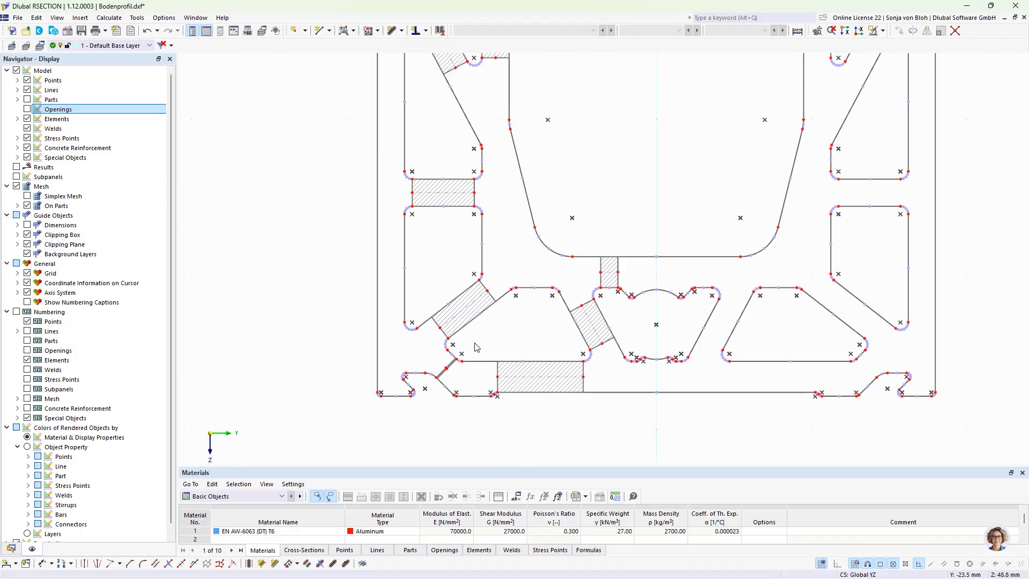
click(528, 365)
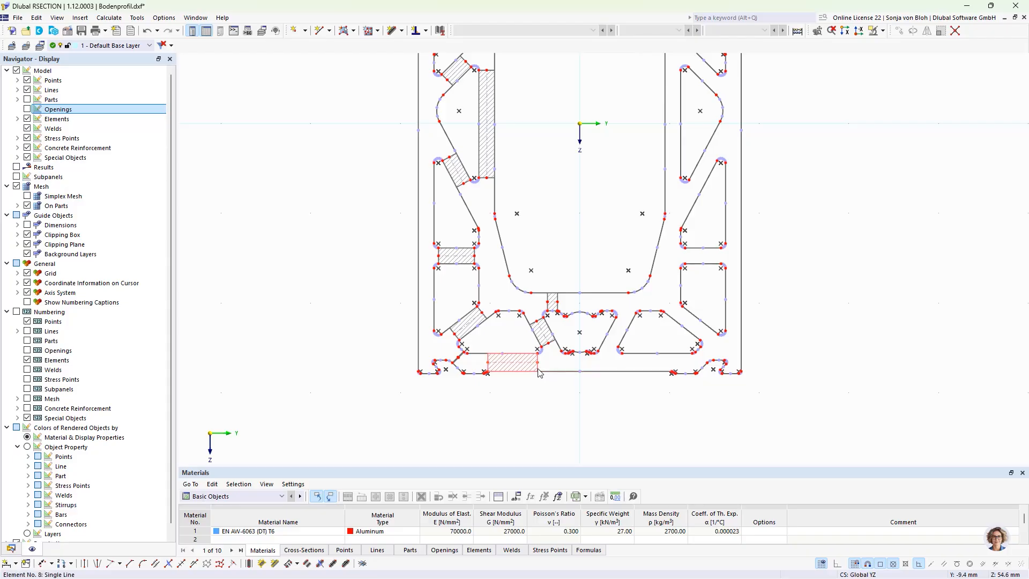
click(555, 303)
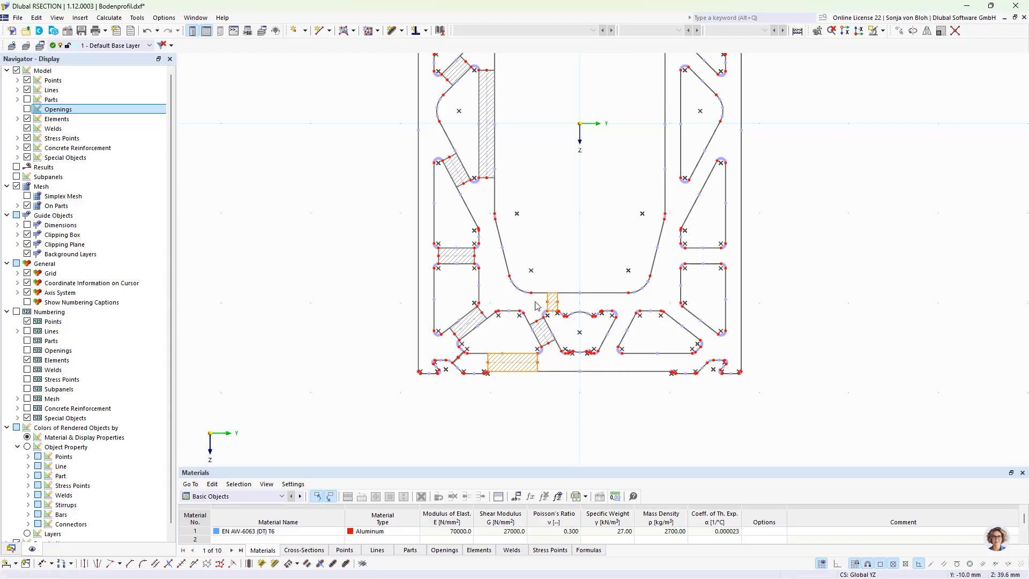
click(493, 181)
scroll(484, 228, down, 3)
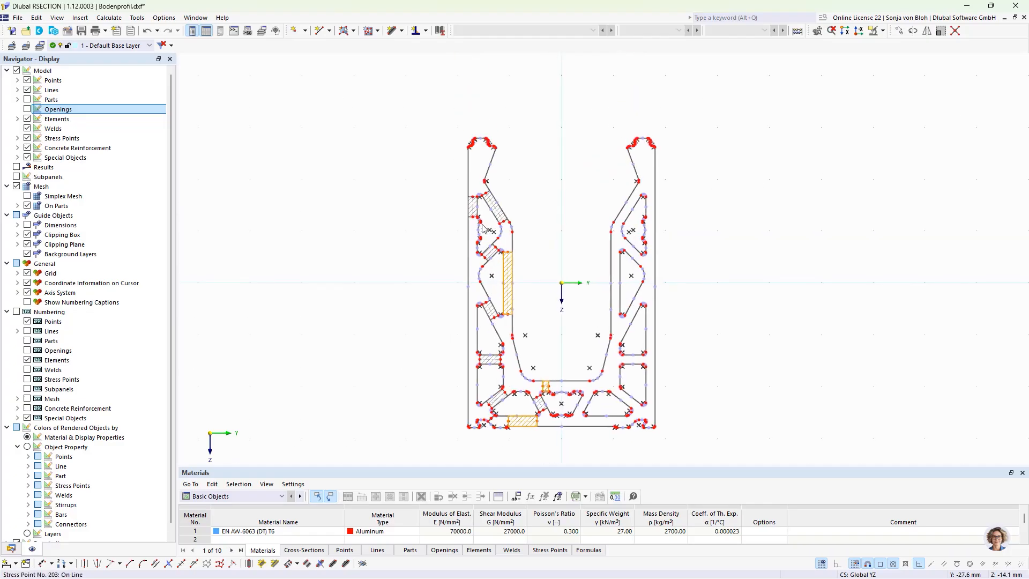
scroll(484, 228, up, 3)
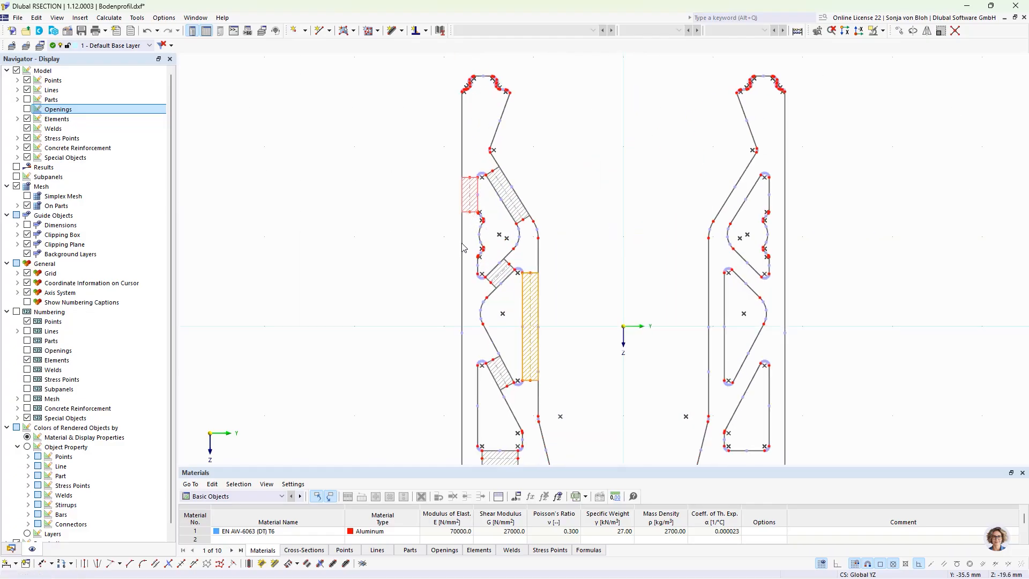
scroll(421, 223, down, 3)
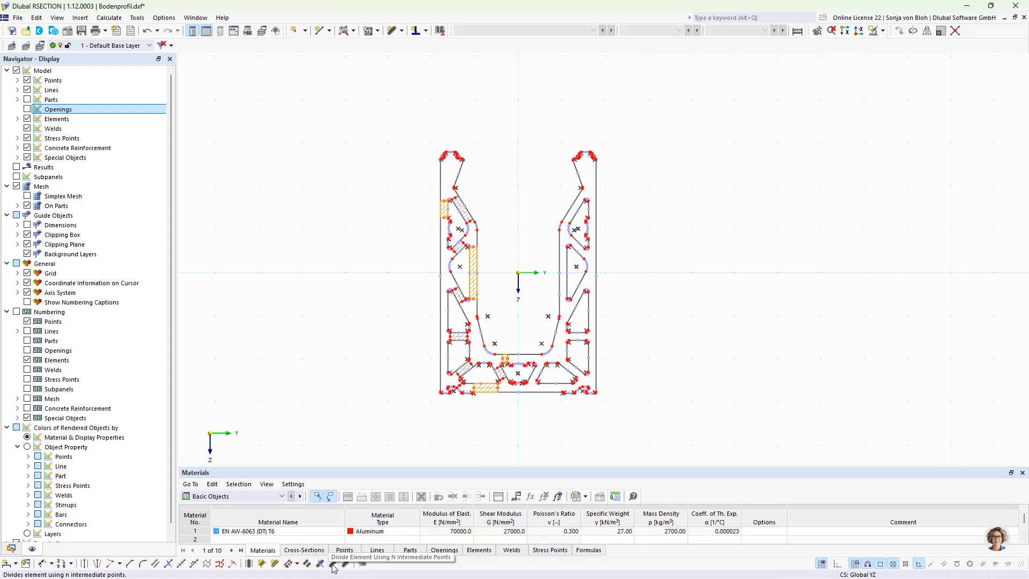
click(297, 565)
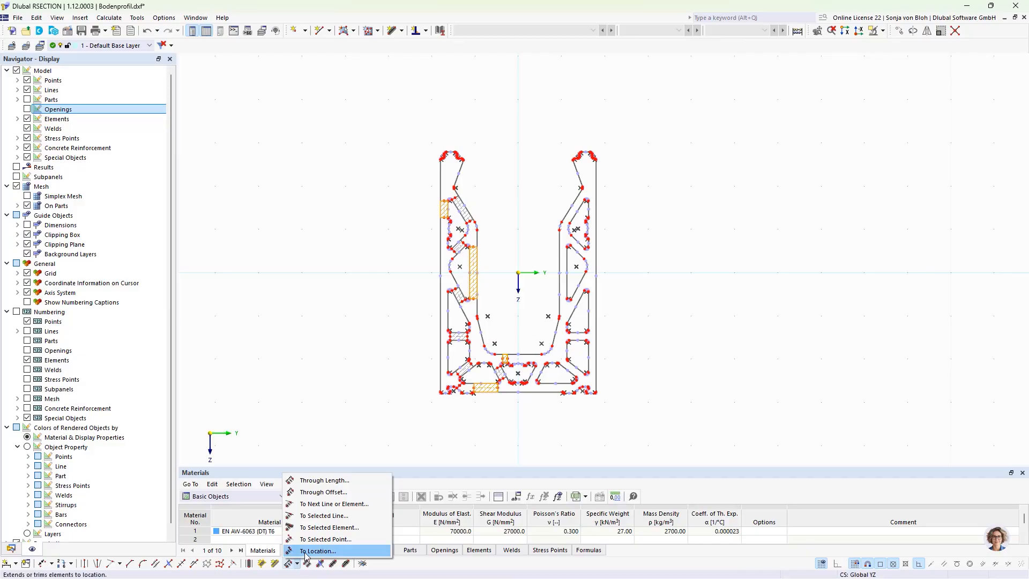
click(320, 505)
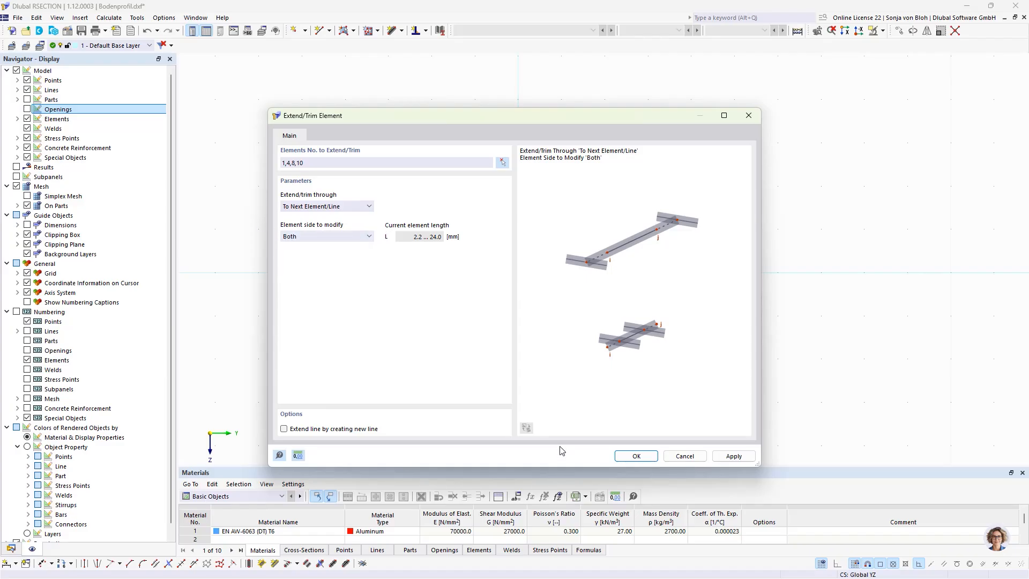
click(636, 457)
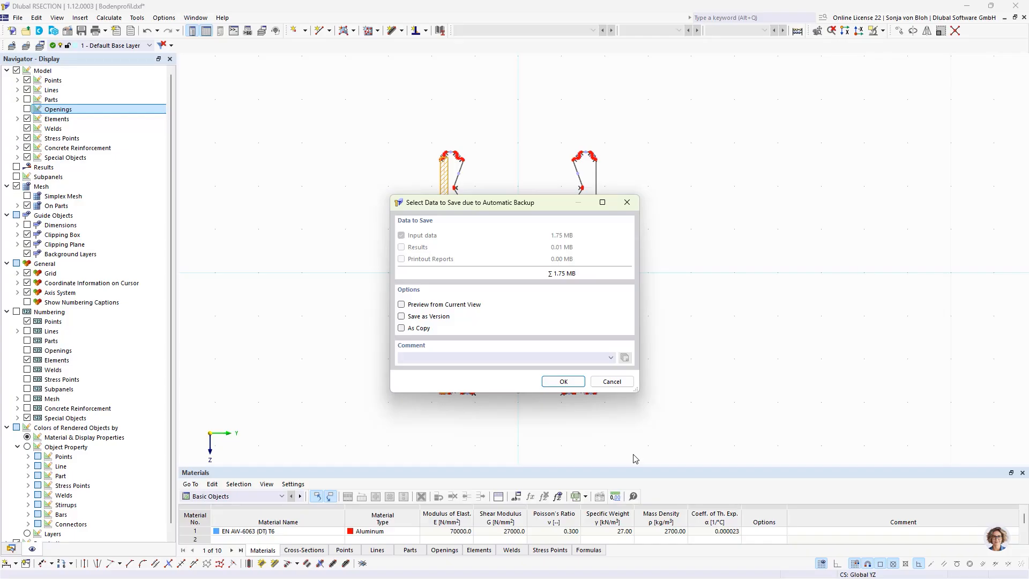
click(615, 382)
- Extend the left-side web elements, the middle base web and the small corner groove element on both sides to the next element or line
scroll(467, 222, up, 5)
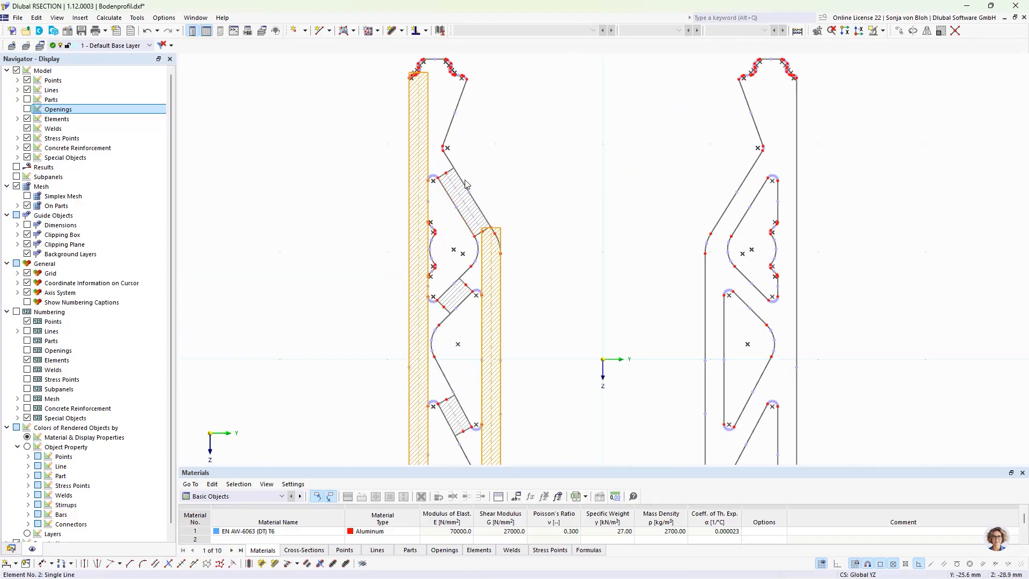
click(452, 174)
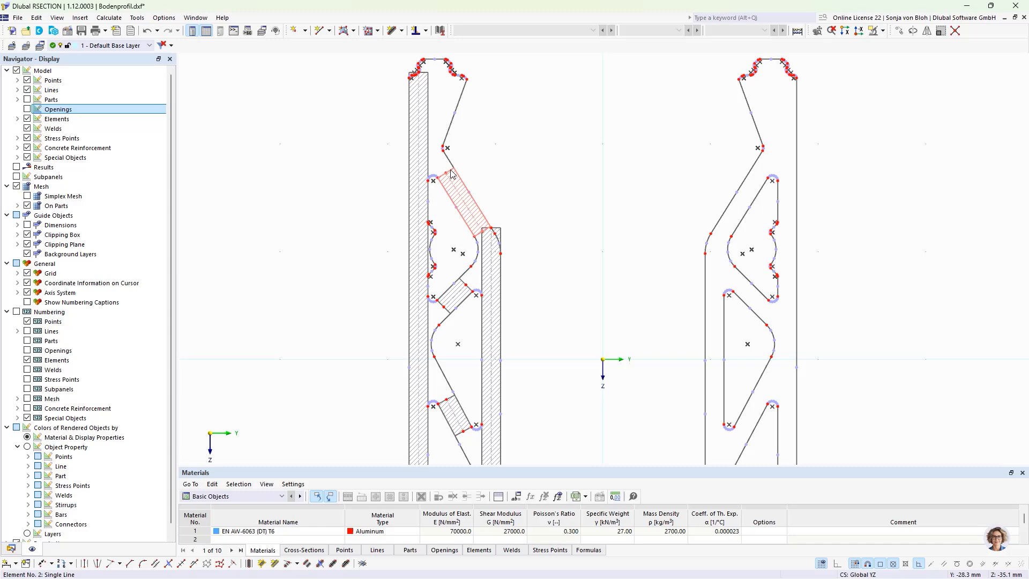
ctrl+click(449, 314)
scroll(444, 406, down, 4)
scroll(436, 342, up, 3)
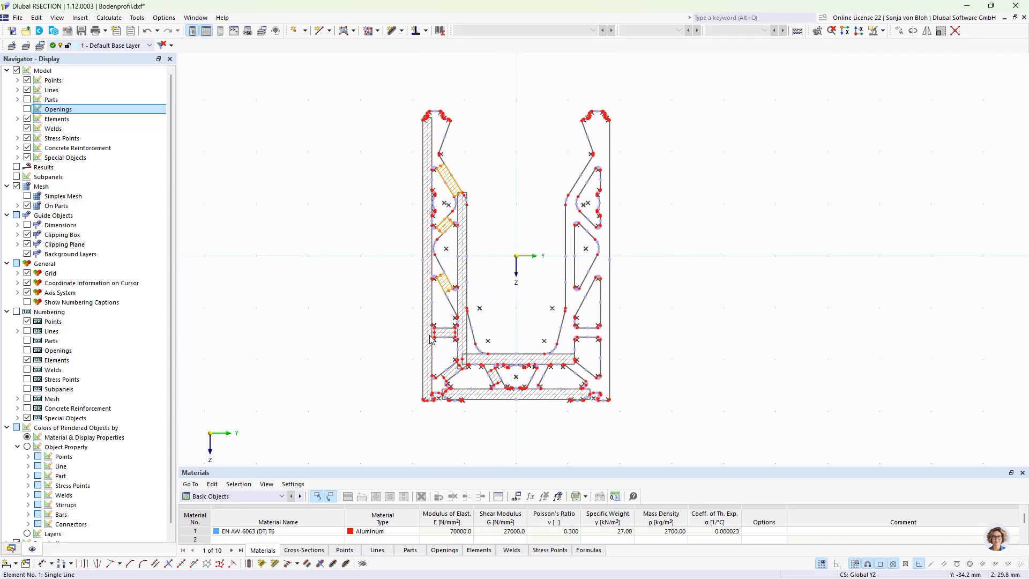
scroll(436, 342, up, 2)
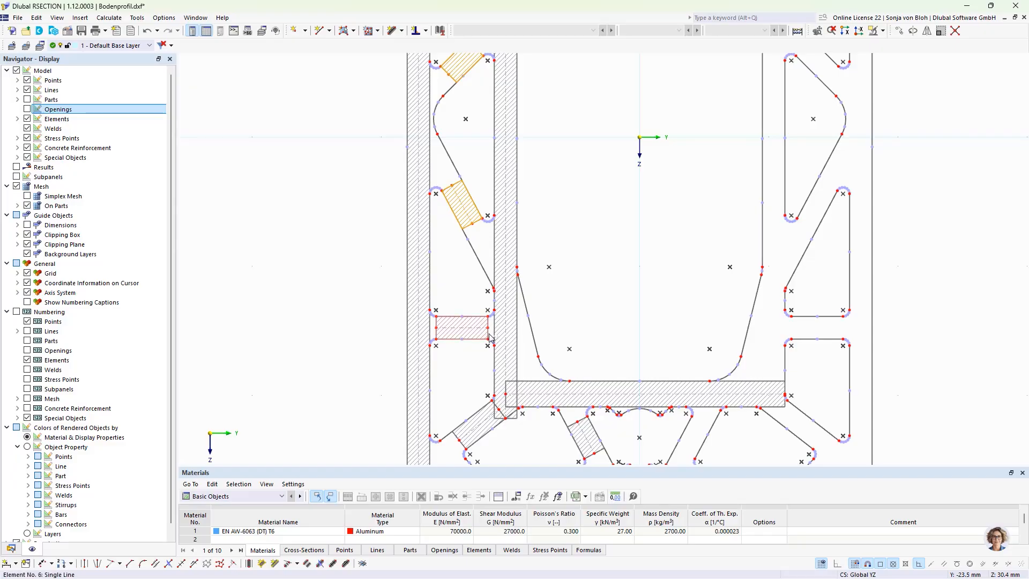
ctrl+click(487, 337)
ctrl+click(479, 424)
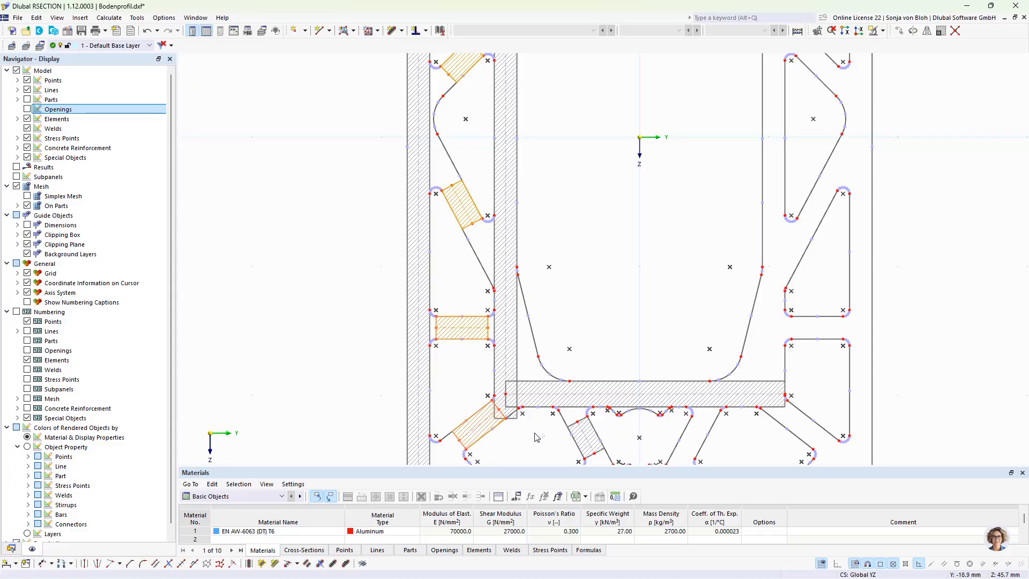
ctrl+click(576, 430)
scroll(466, 429, down, 4)
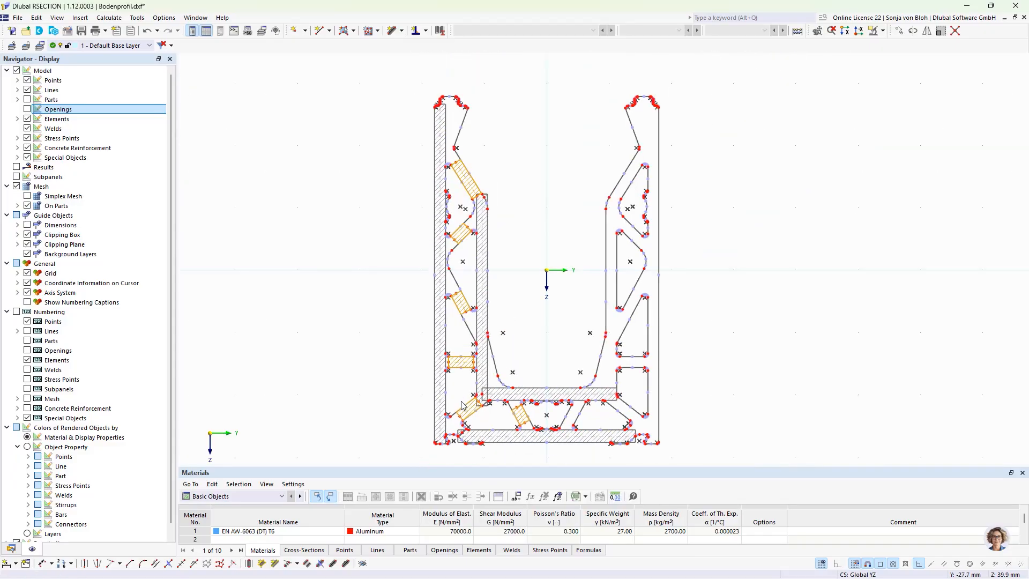
scroll(461, 433, up, 2)
scroll(461, 433, up, 2)
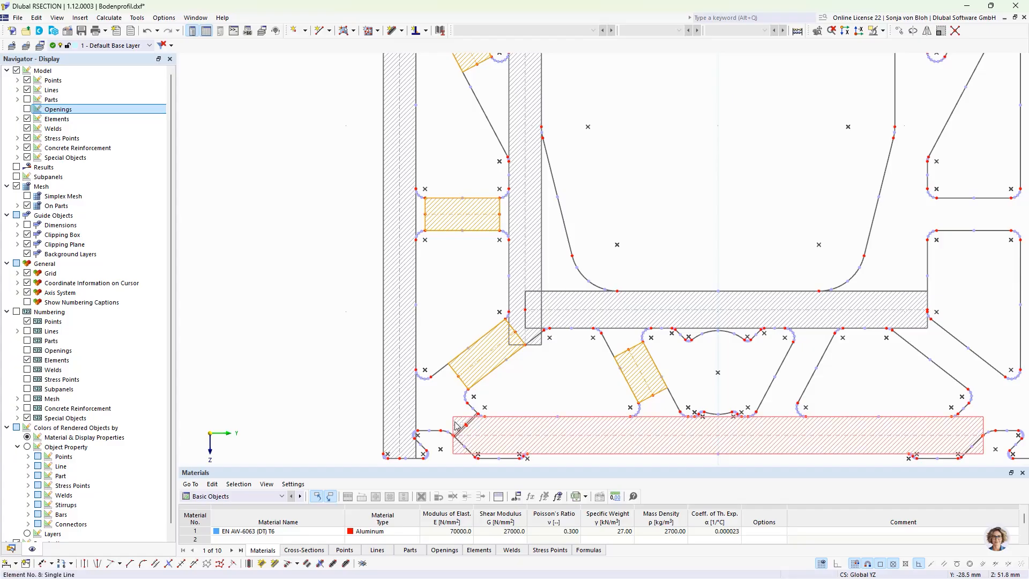
scroll(464, 409, up, 4)
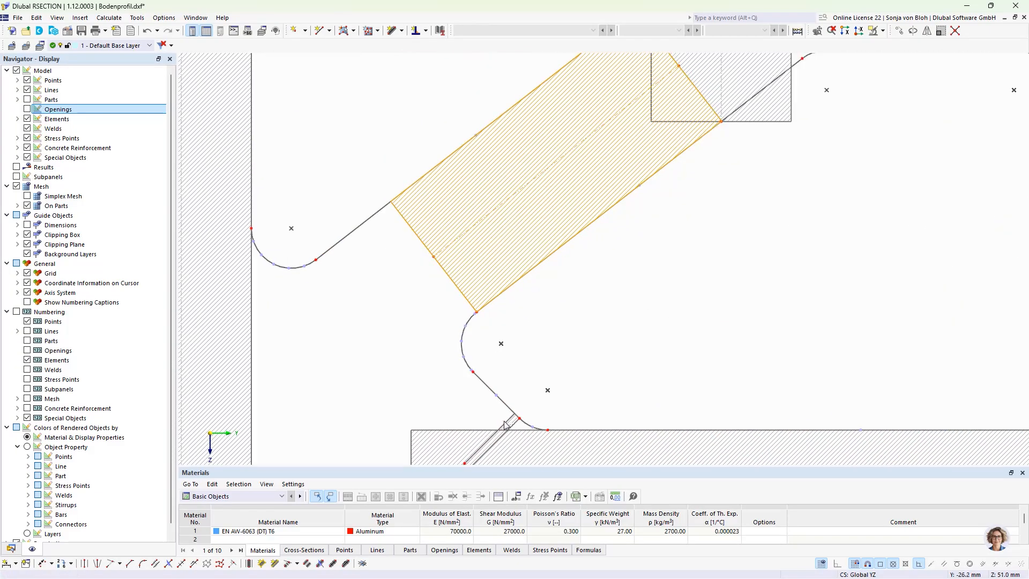
scroll(442, 401, down, 5)
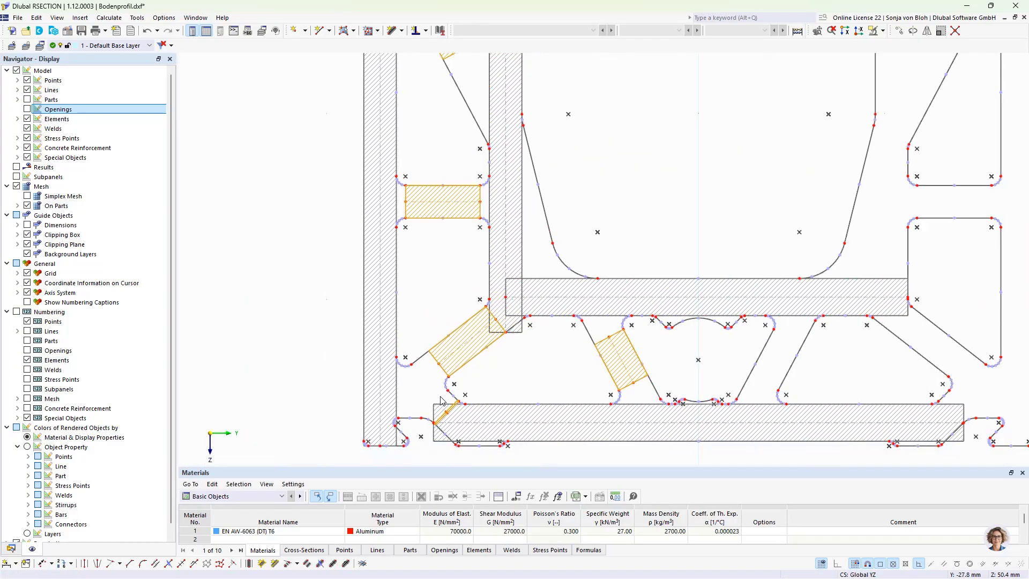
scroll(442, 401, down, 2)
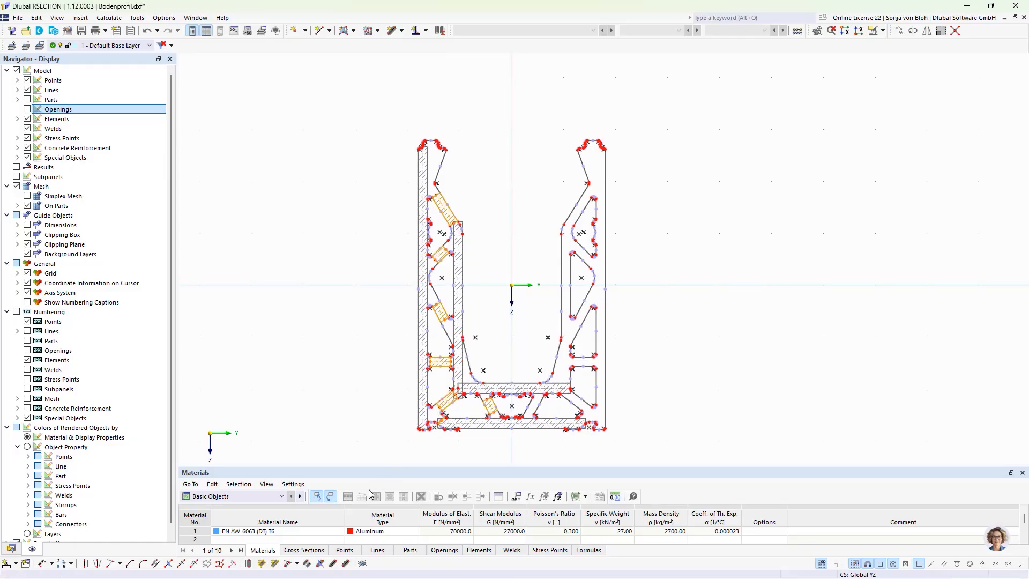
click(297, 563)
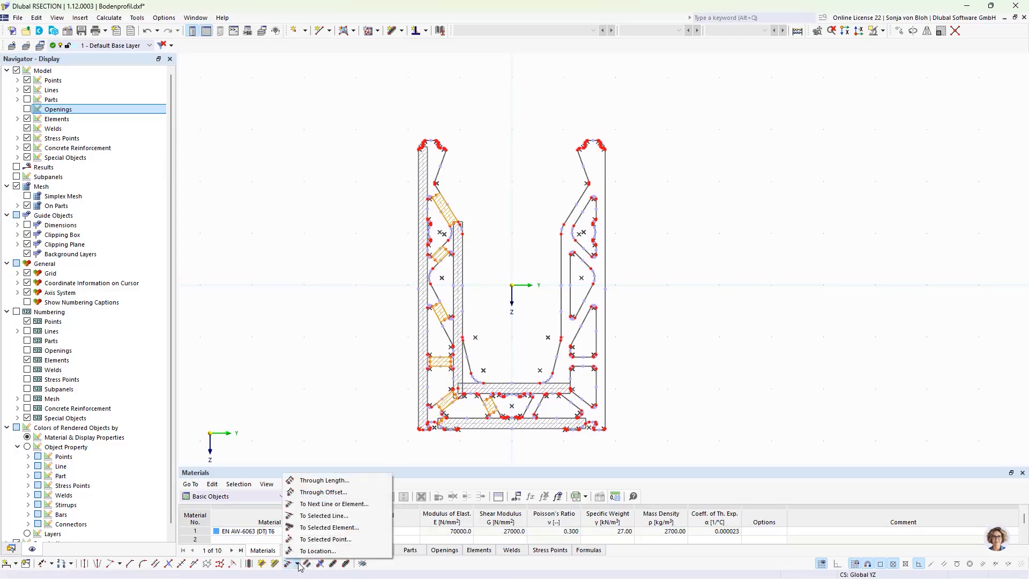
click(314, 504)
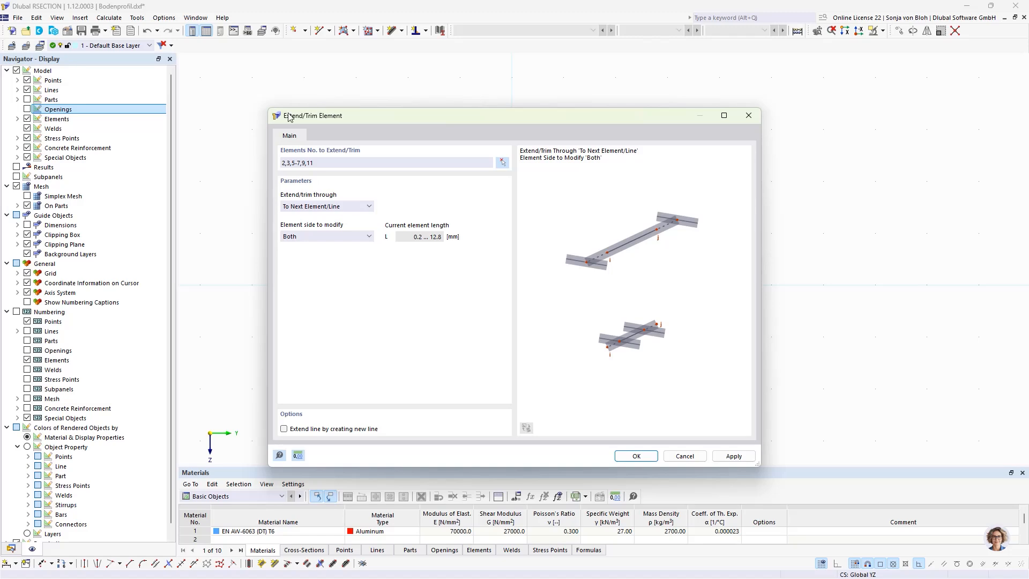
click(643, 457)
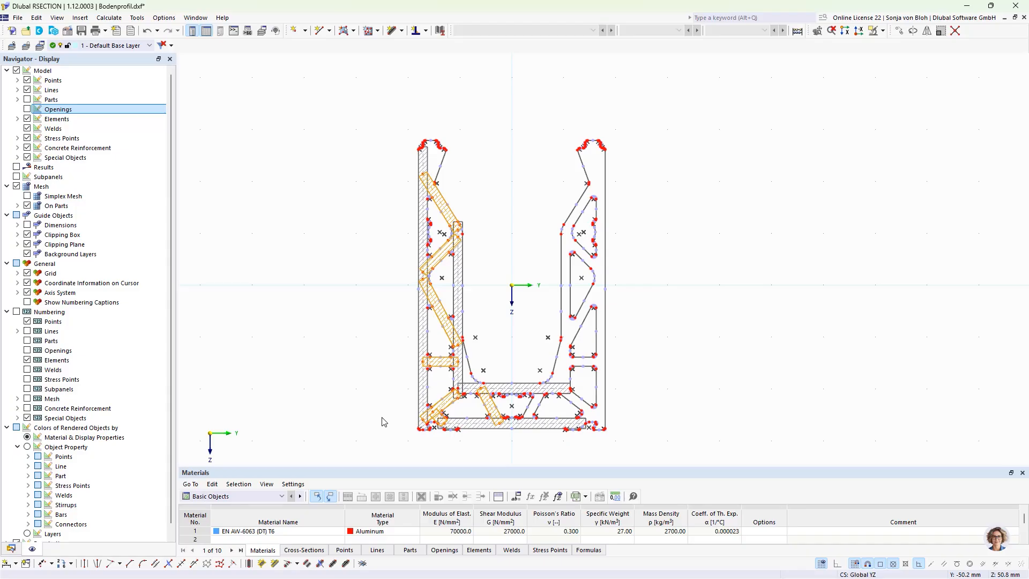
- Set the Y coordinate of the right end points of the bottom and base upper elements to 0 mm
click(563, 387)
ctrl+click(576, 424)
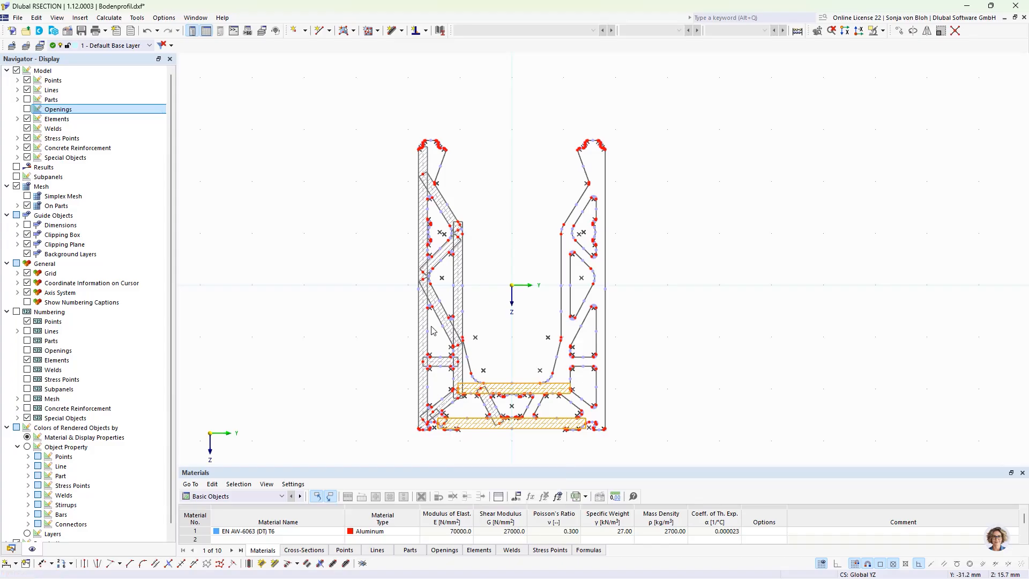
scroll(567, 402, up, 3)
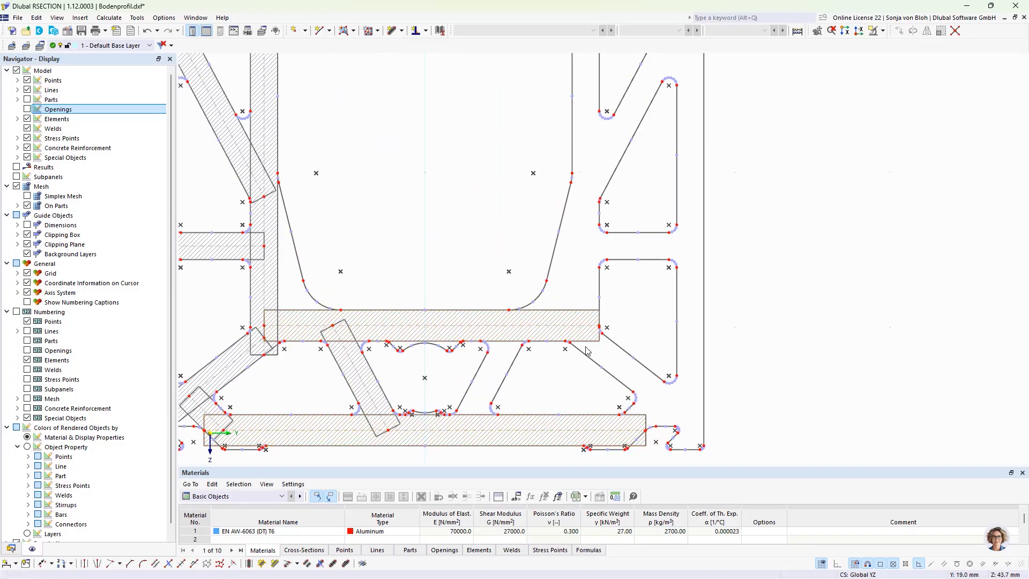
scroll(589, 350, up, 3)
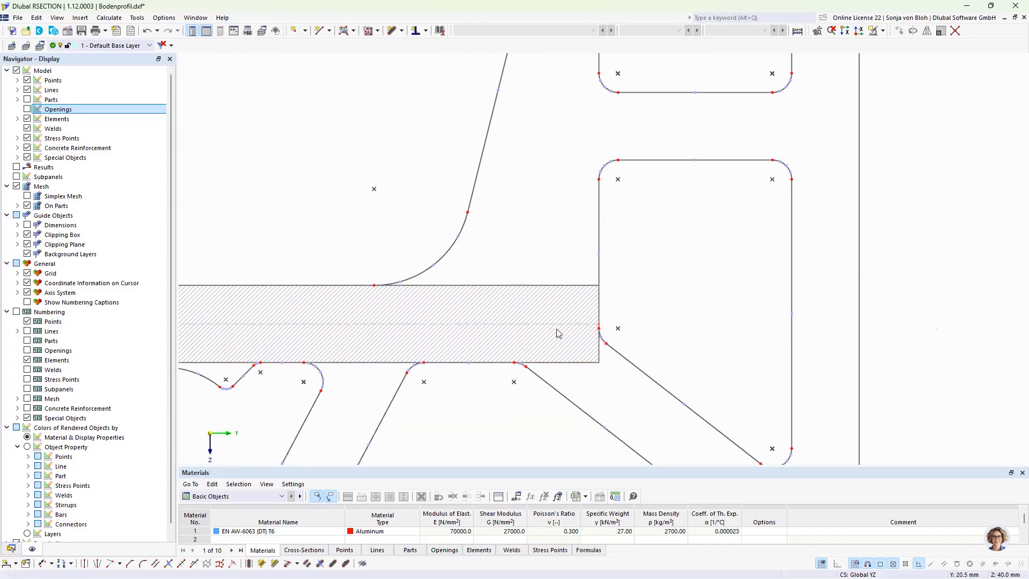
scroll(555, 328, down, 4)
scroll(589, 412, up, 5)
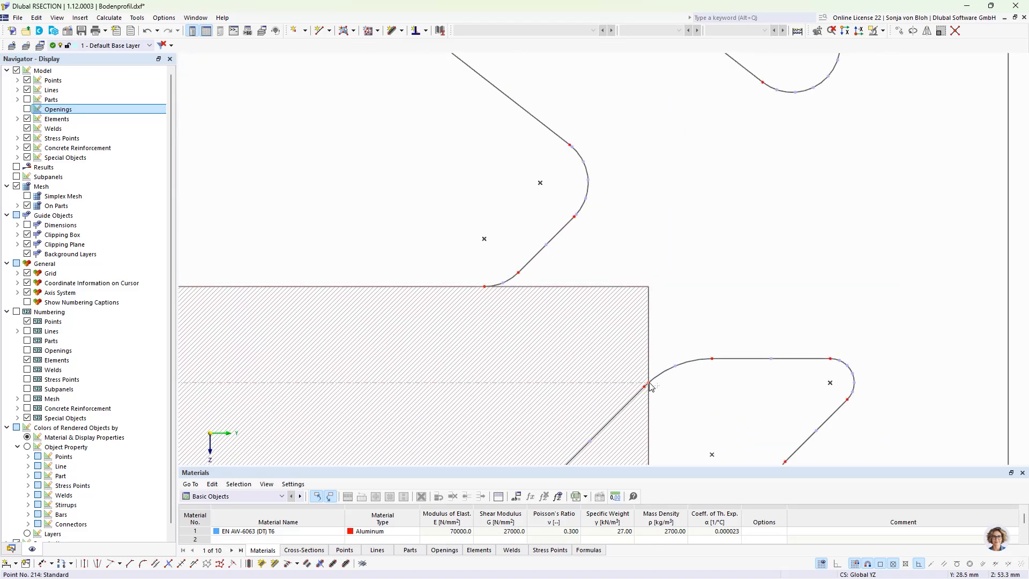
right_click(649, 385)
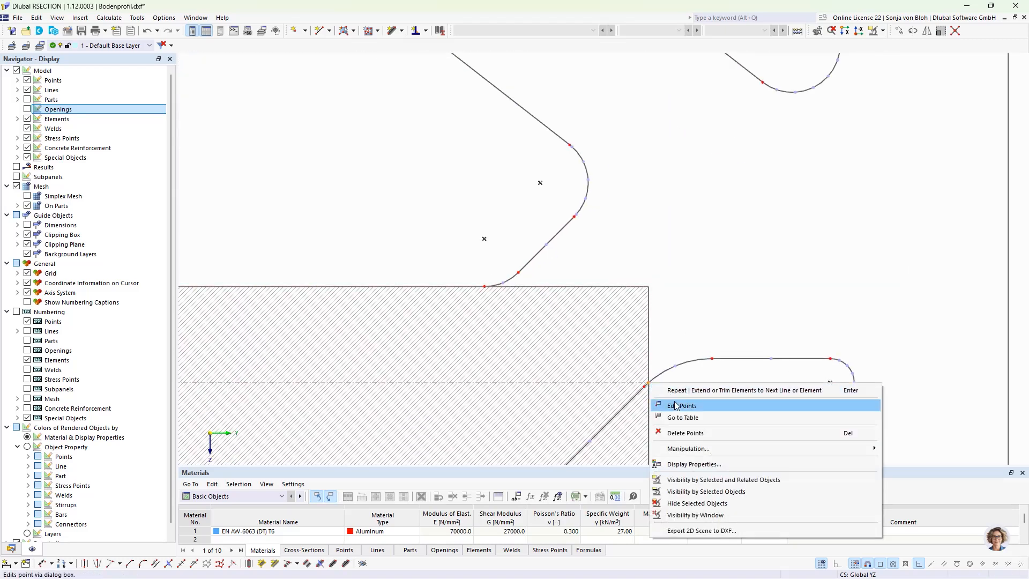
click(676, 406)
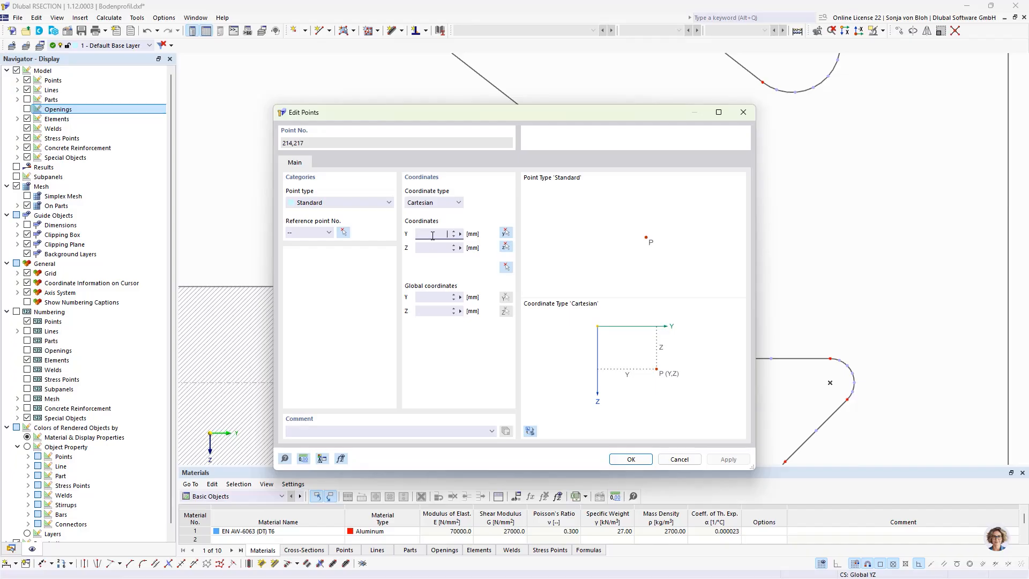
text(0)
click(630, 459)
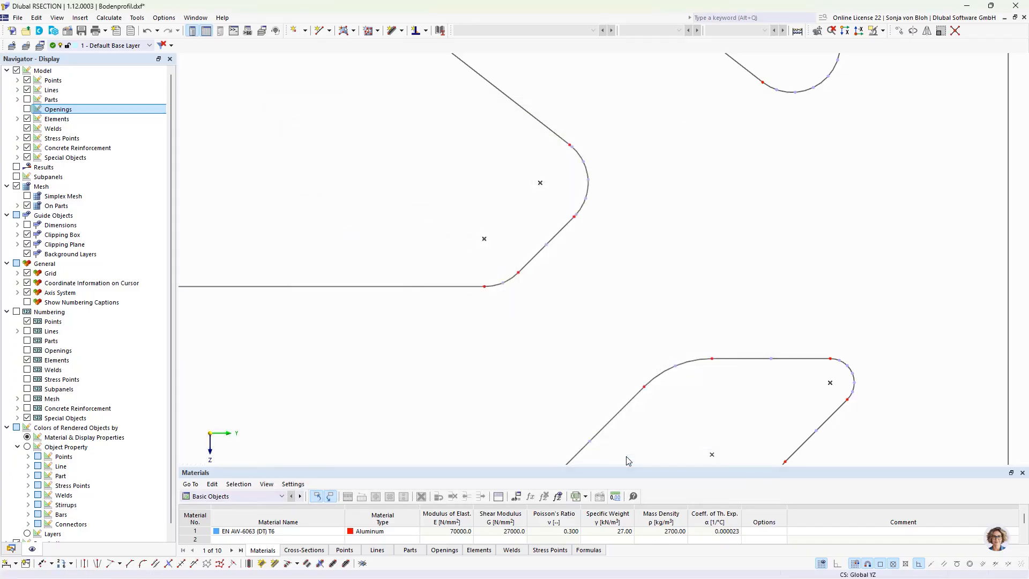
- Select all elements of the left profile half and connect them at their intersections
scroll(632, 323, down, 5)
middle_drag(593, 283, 590, 377)
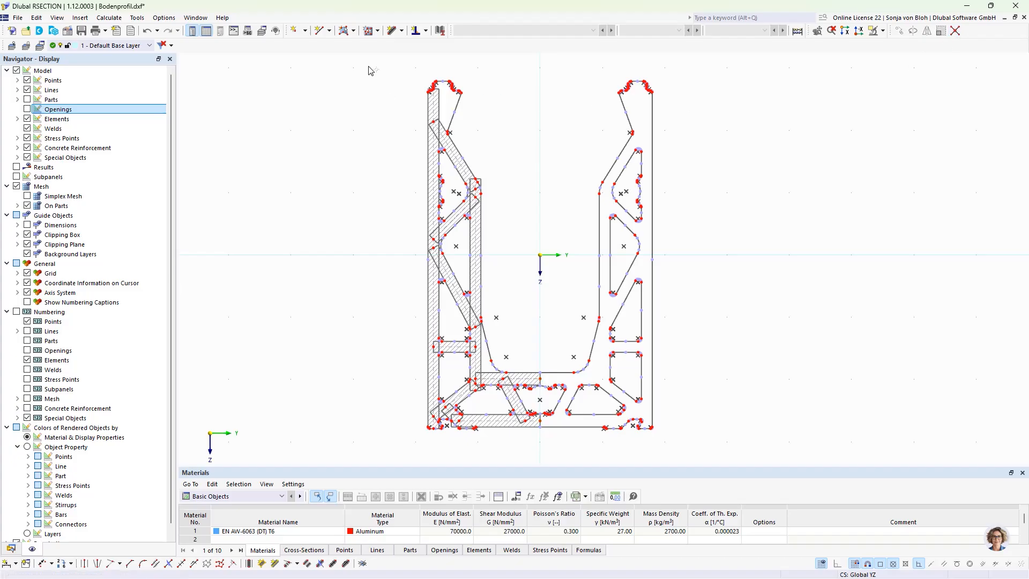
drag(370, 65, 564, 433)
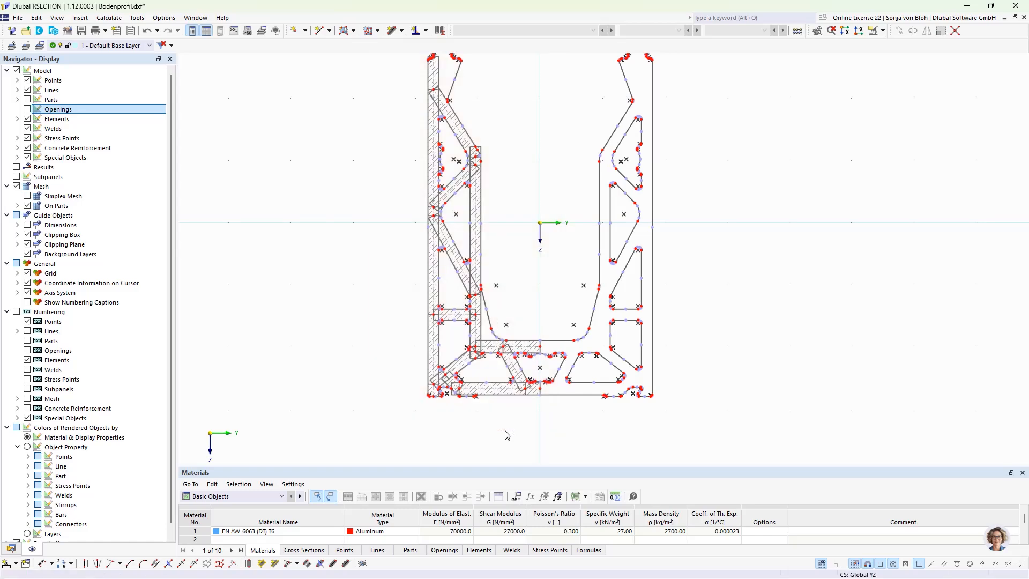
- Delete the two short element stubs protruding beyond the connections at the upper and lower ends of the left inner wall
scroll(498, 150, up, 3)
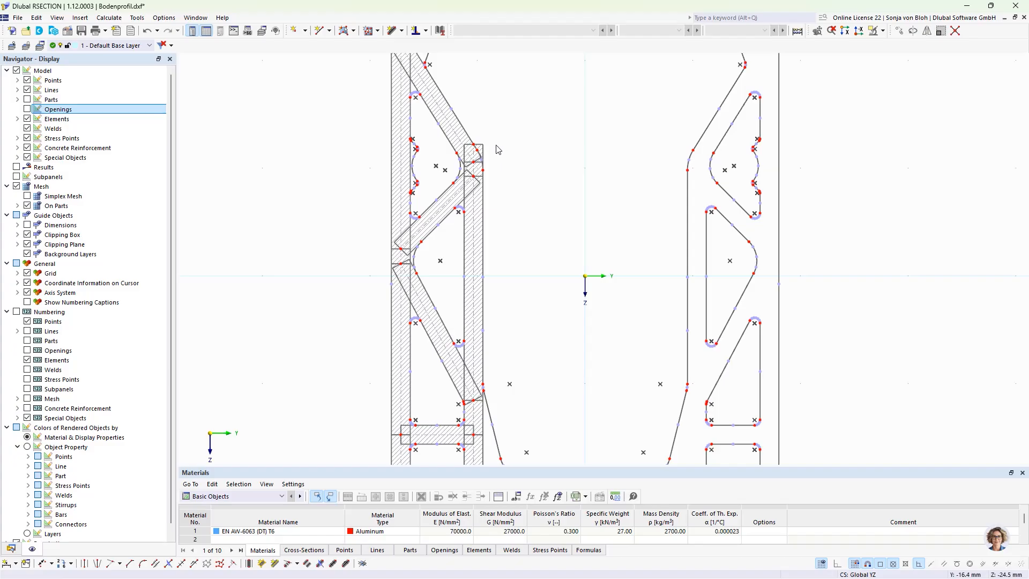
click(484, 153)
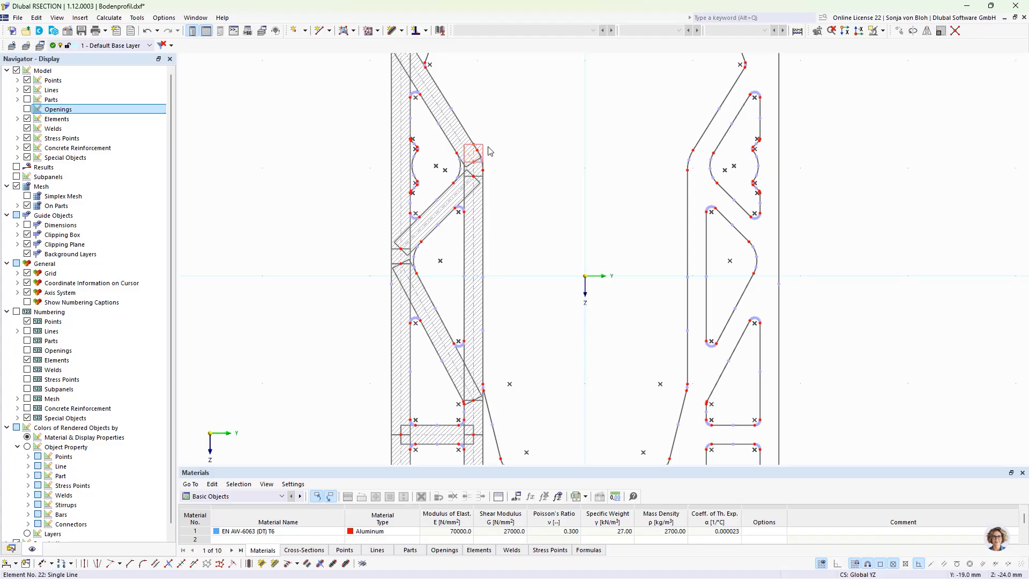
click(543, 164)
scroll(526, 300, down, 5)
scroll(509, 432, up, 8)
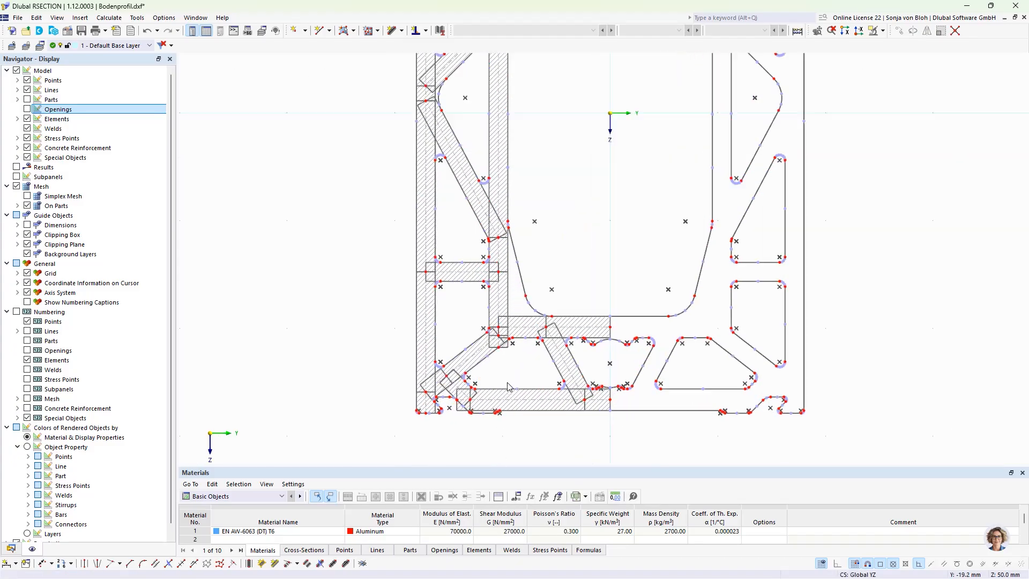
click(496, 317)
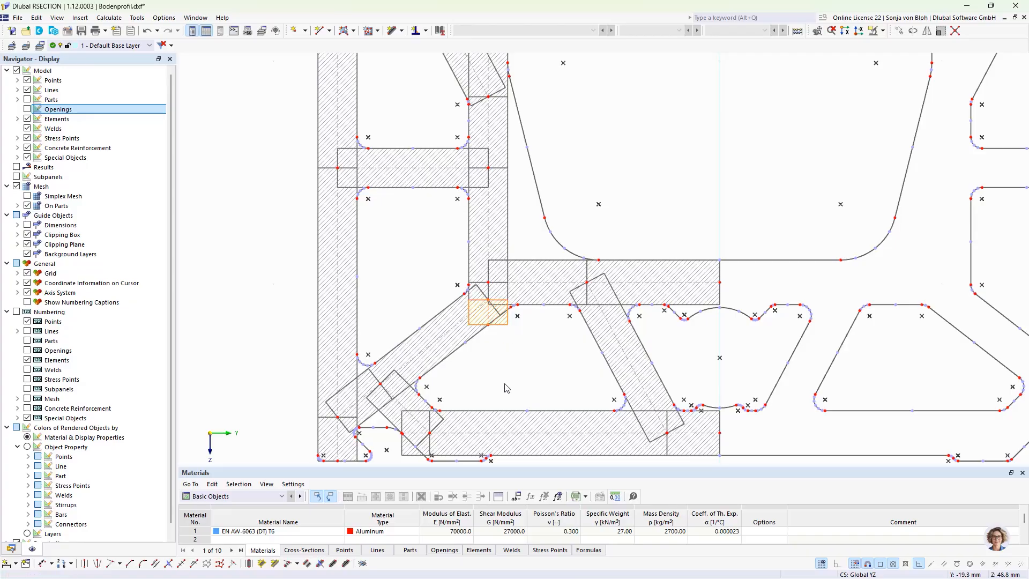
key(Delete)
- Select all elements and mirror them as a copy about the axis parallel to Z through the point Y 0.0, Z 0.0 mm
scroll(507, 388, down, 5)
middle_drag(506, 389, 502, 410)
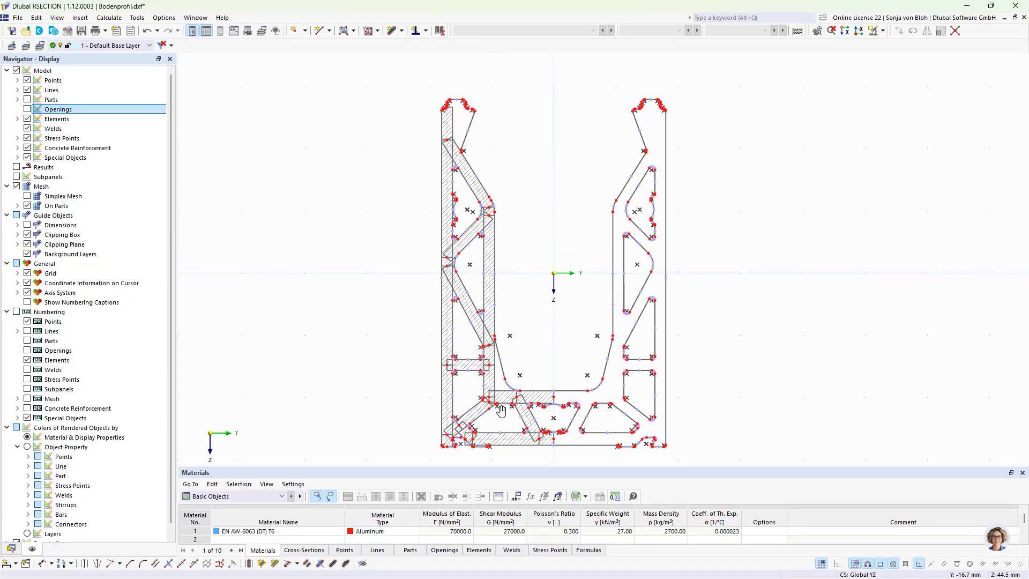
scroll(501, 411, down, 1)
scroll(429, 370, up, 1)
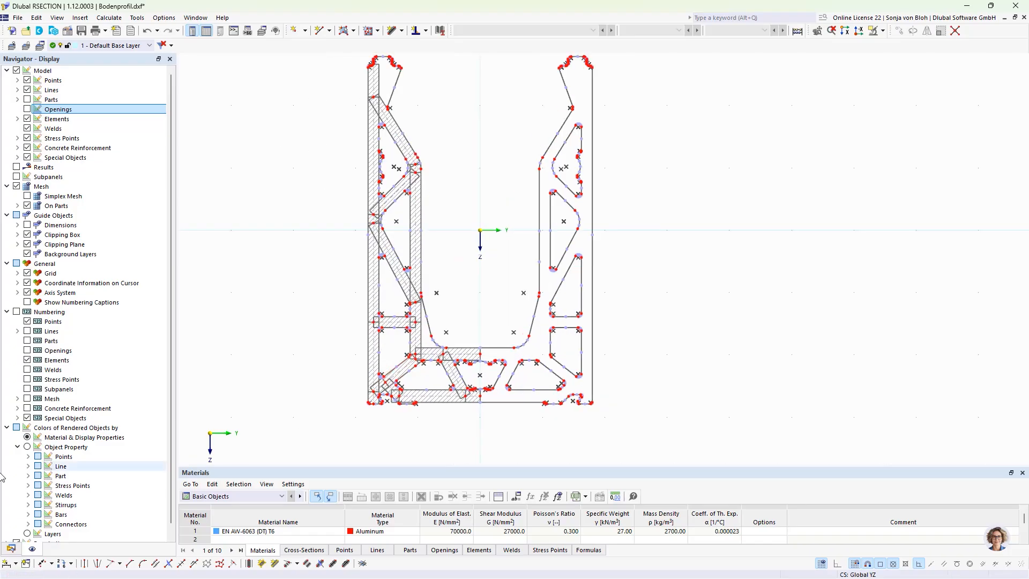
click(11, 548)
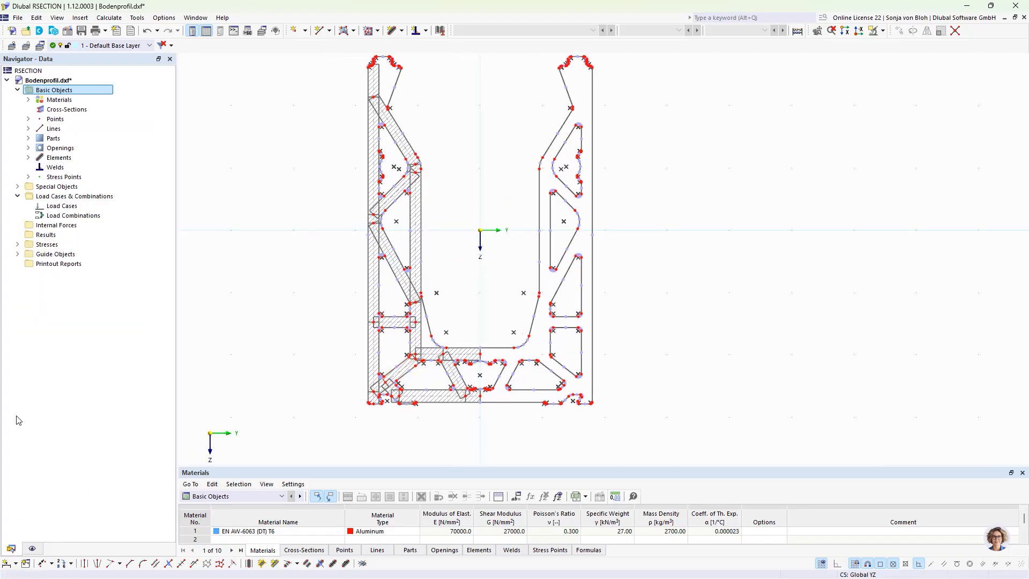
click(28, 158)
click(64, 167)
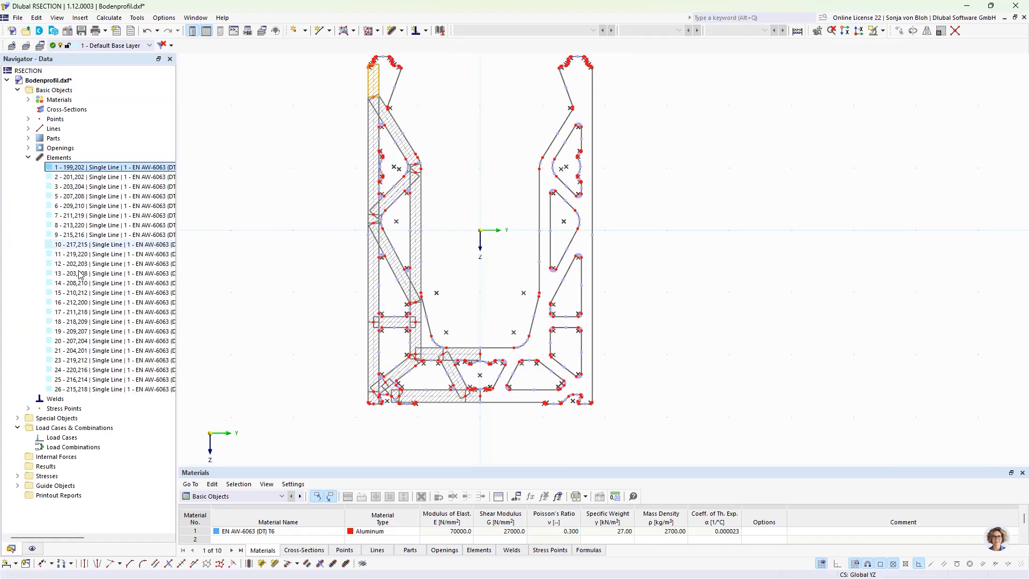
shift+click(97, 390)
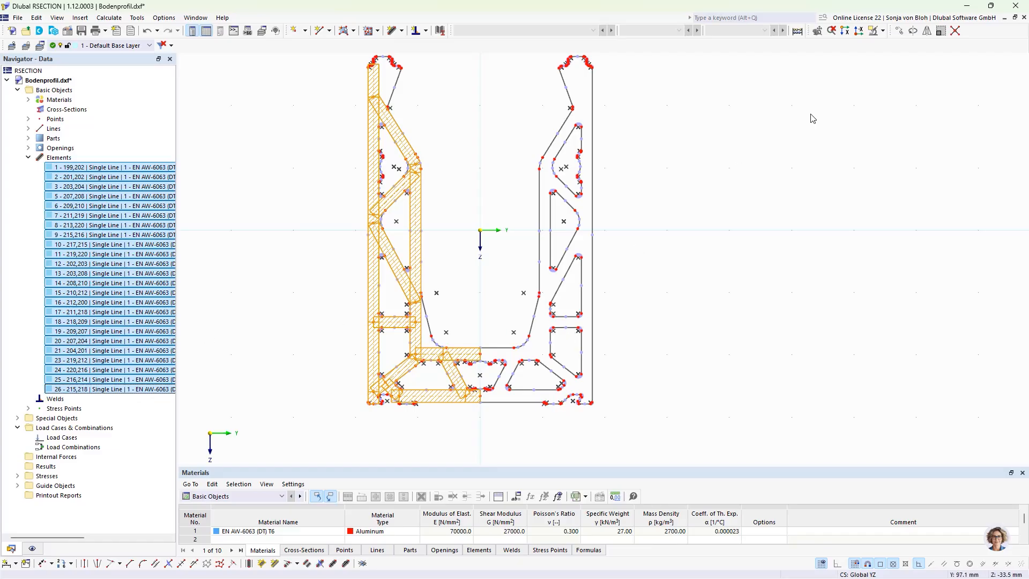
click(927, 31)
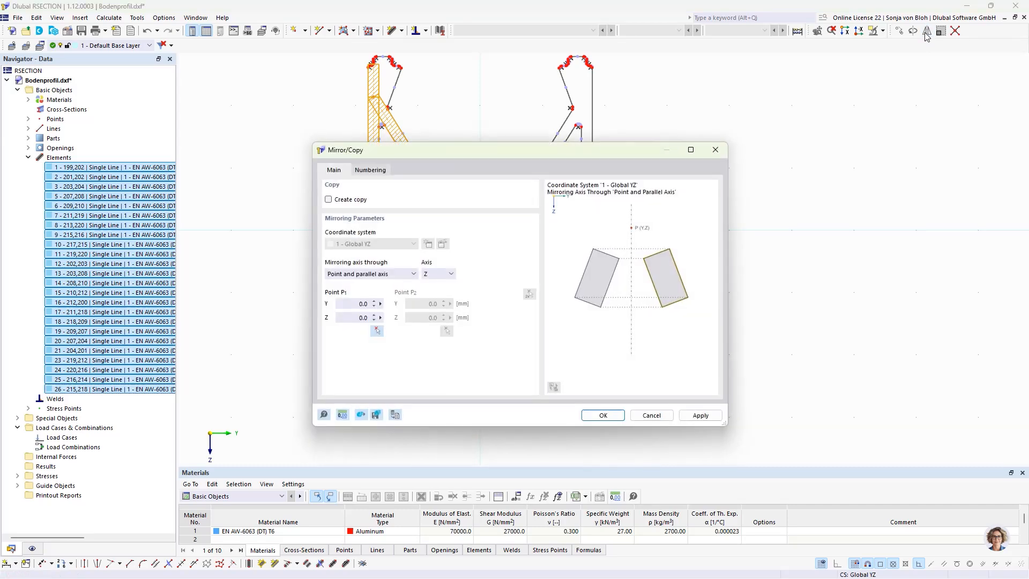
click(328, 200)
click(603, 416)
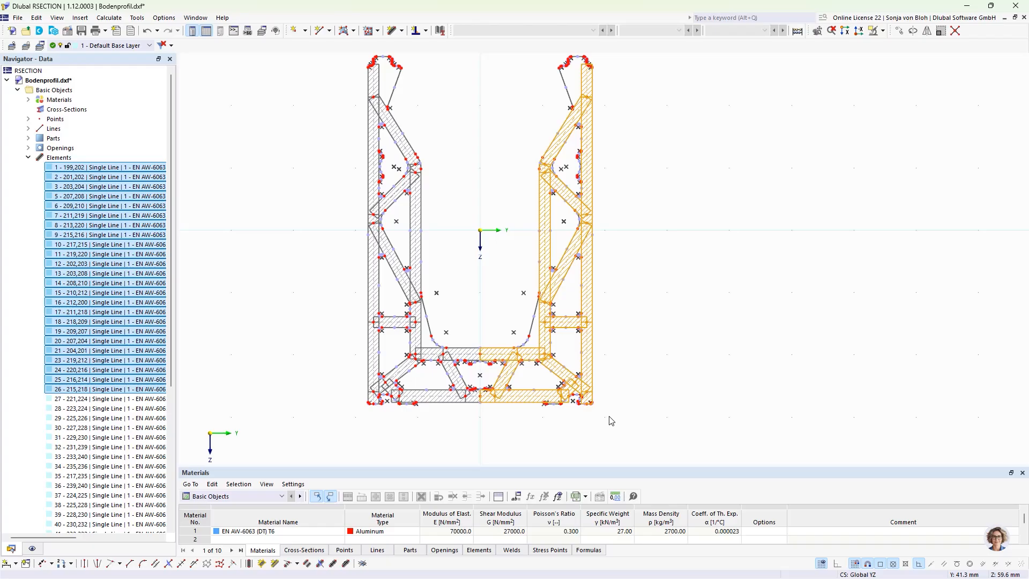
- Save the section file as Base profile in the Aluminium Webinar folder
click(82, 31)
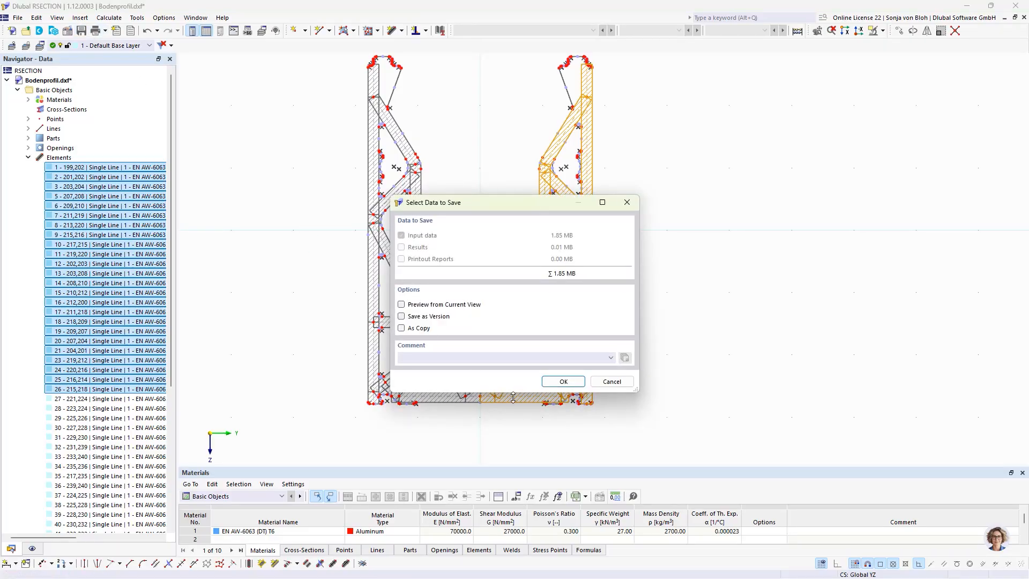
click(563, 381)
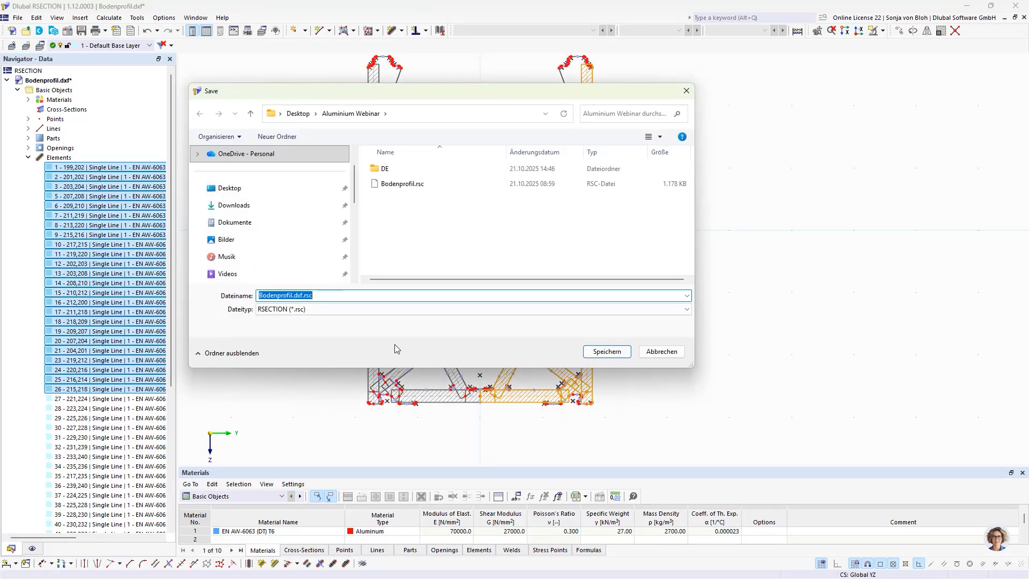
text(Base profile)
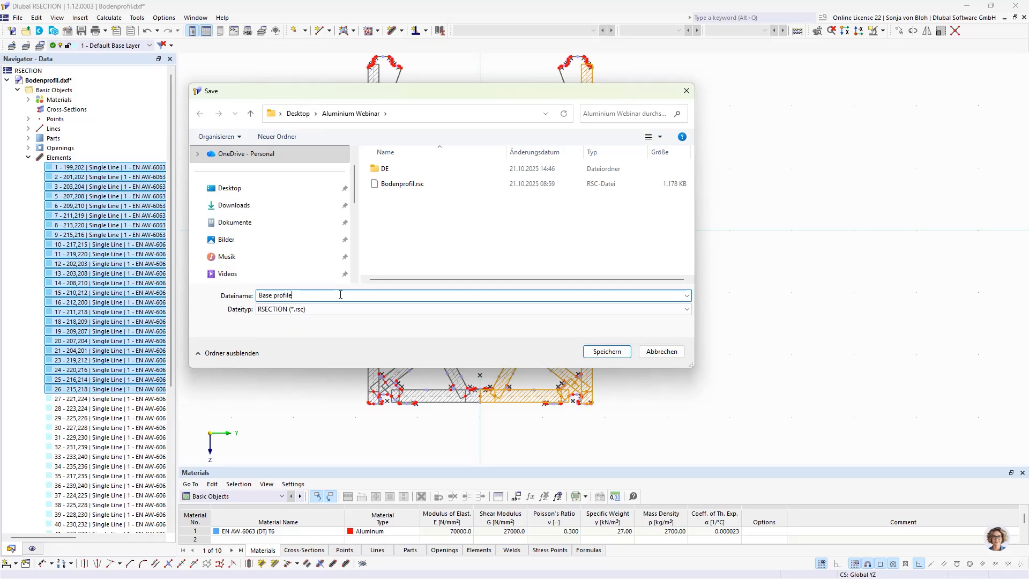
click(607, 351)
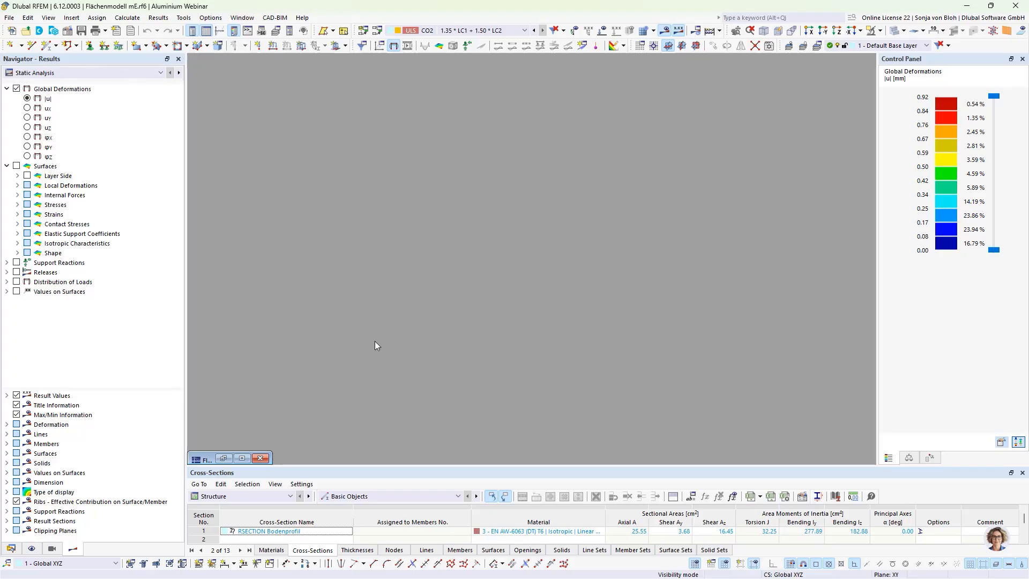
- Switch to RFEM, create a blank 3D model named Member Model and maximize its window
click(9, 17)
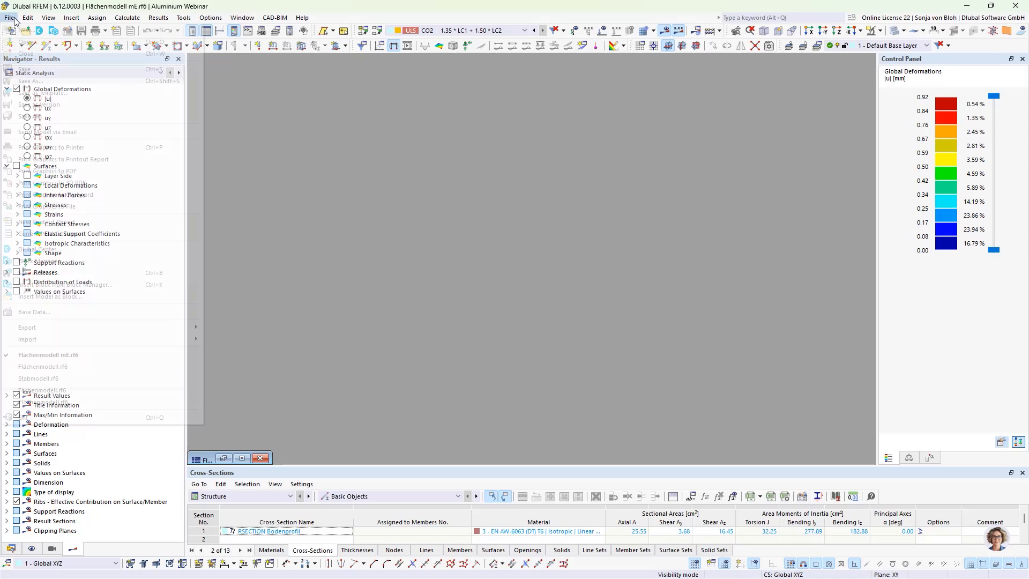
click(16, 30)
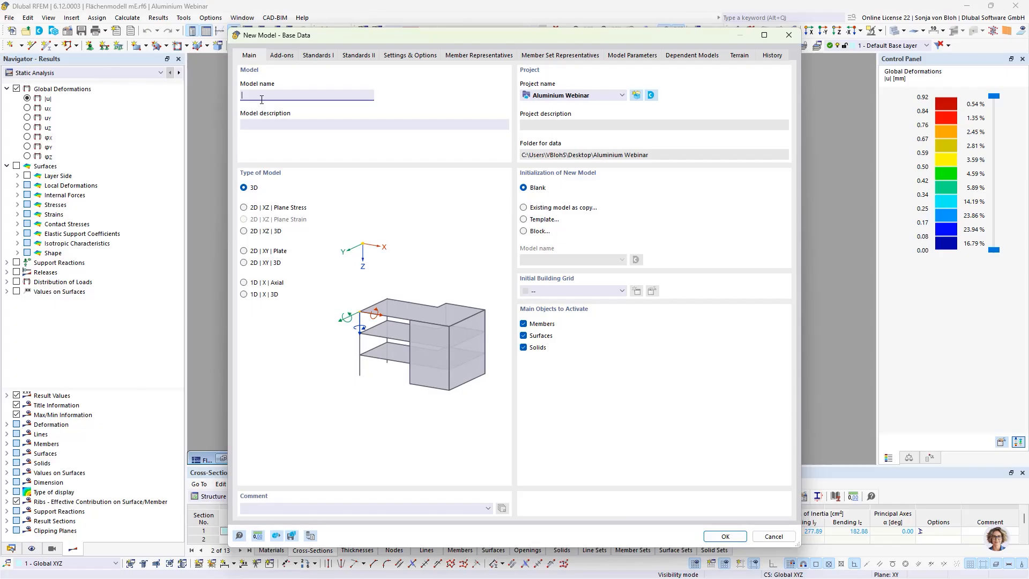
text(Member Model)
click(725, 536)
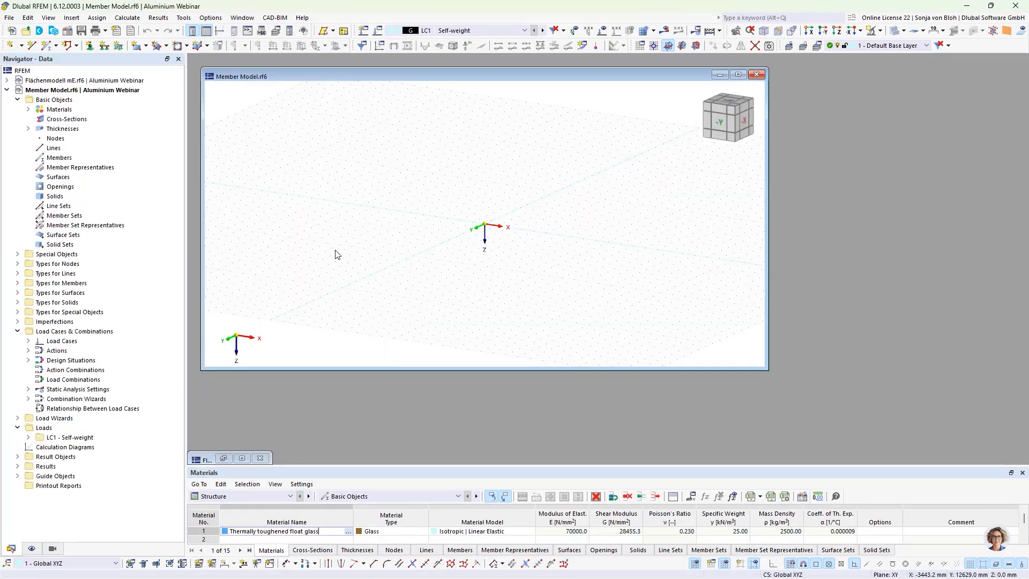
double_click(258, 76)
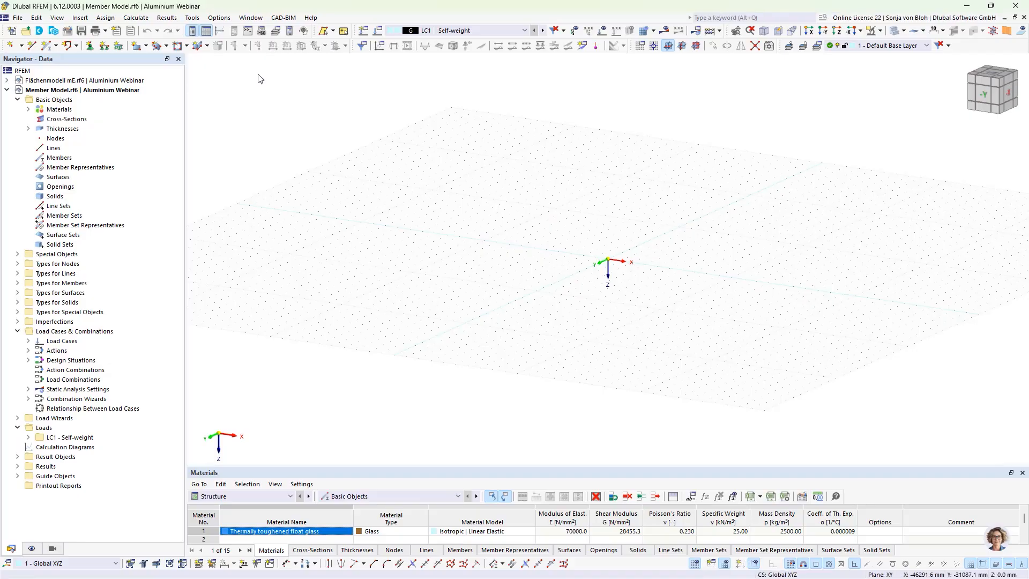
- Create a new cross-section by importing the Base profile section from RSECTION
right_click(81, 120)
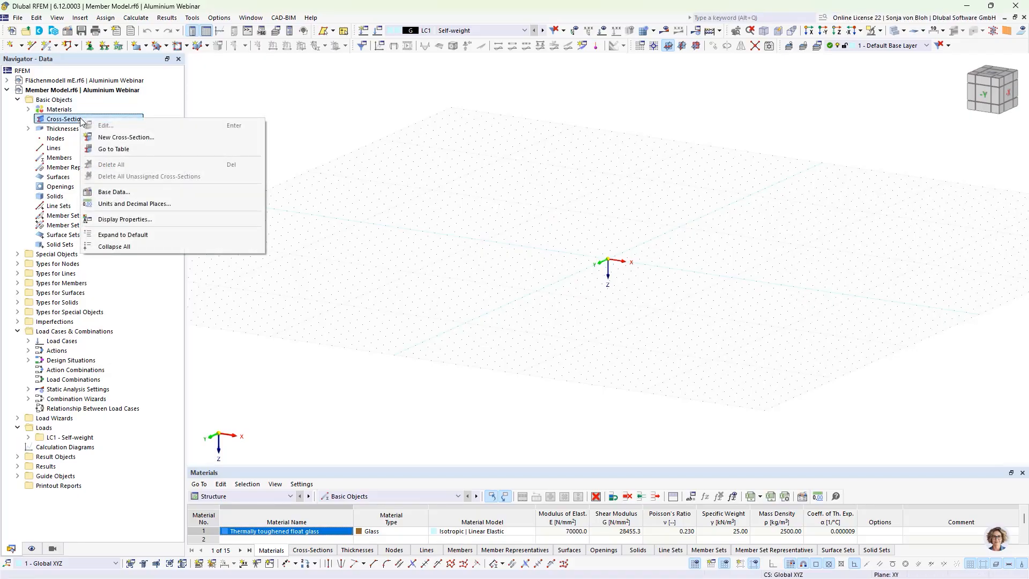
click(108, 138)
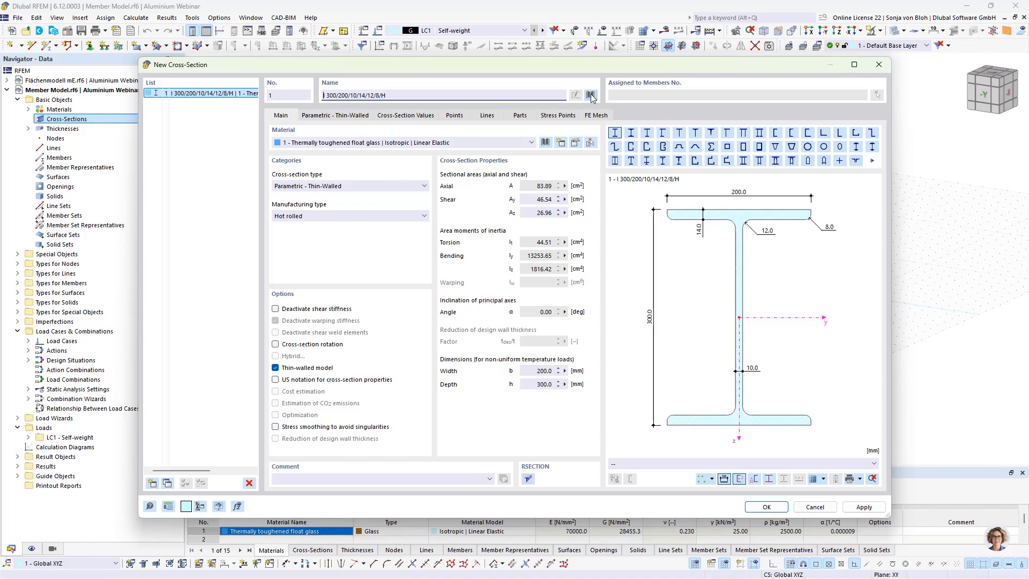
click(591, 96)
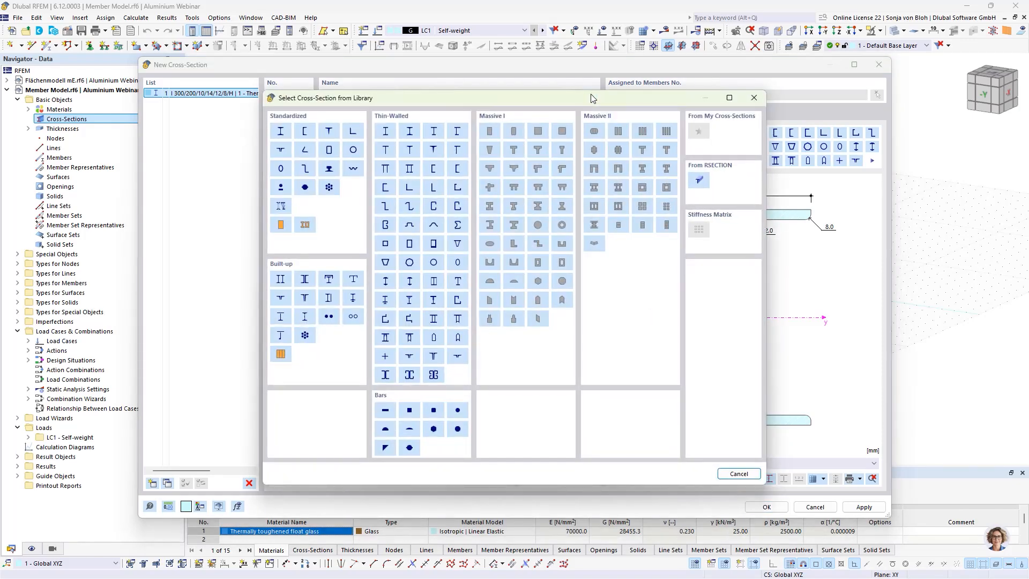
click(700, 182)
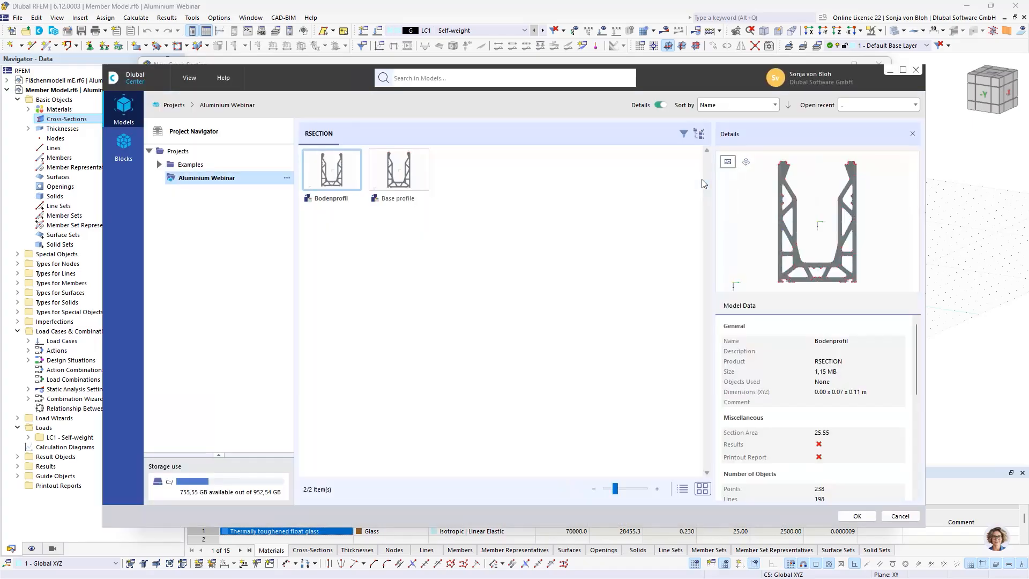
click(397, 177)
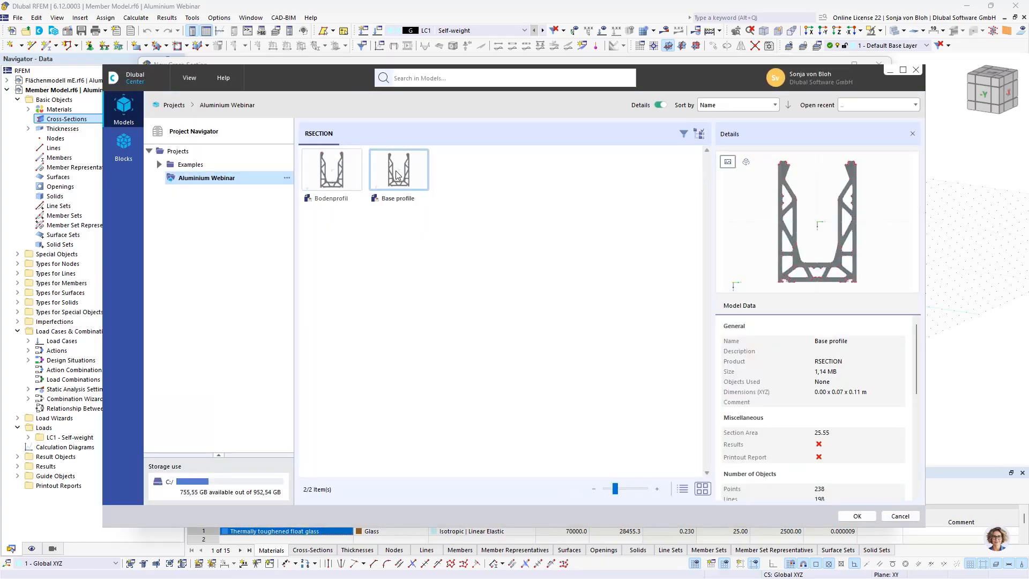
click(857, 516)
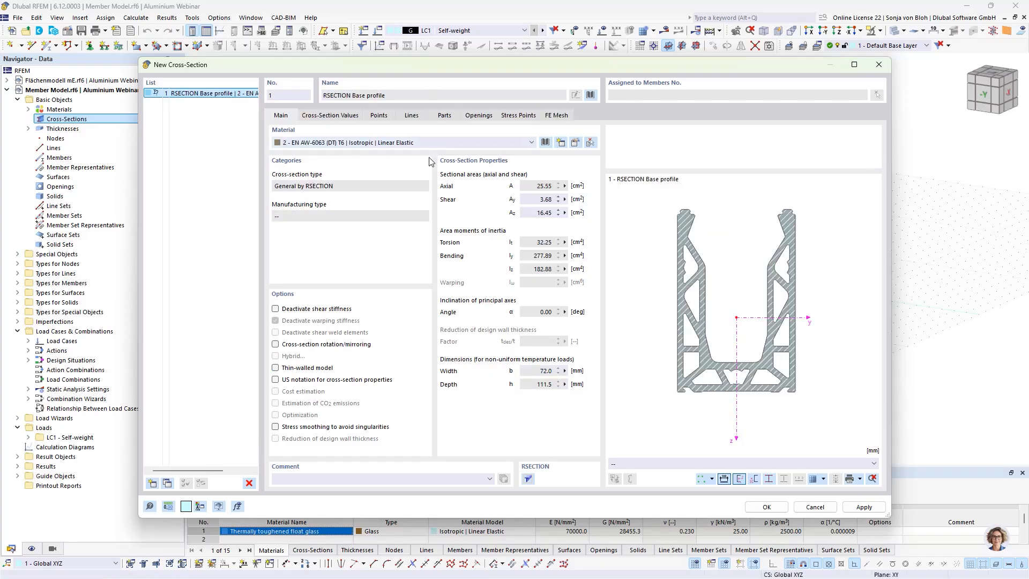
click(760, 507)
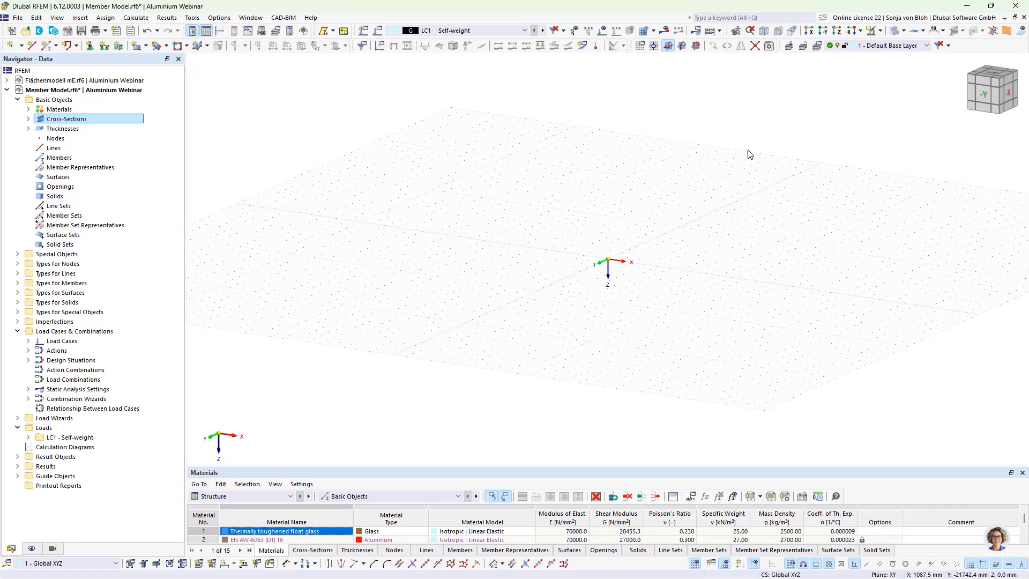
- Set the work plane to XZ and define a new general single beam member with the uniform RSECTION Base profile cross-section
click(696, 46)
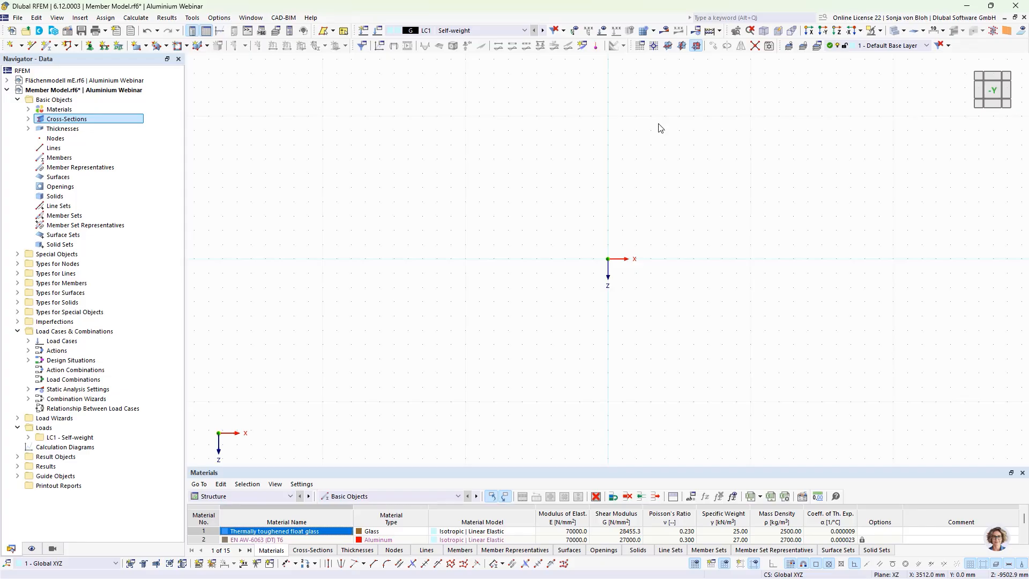
click(56, 47)
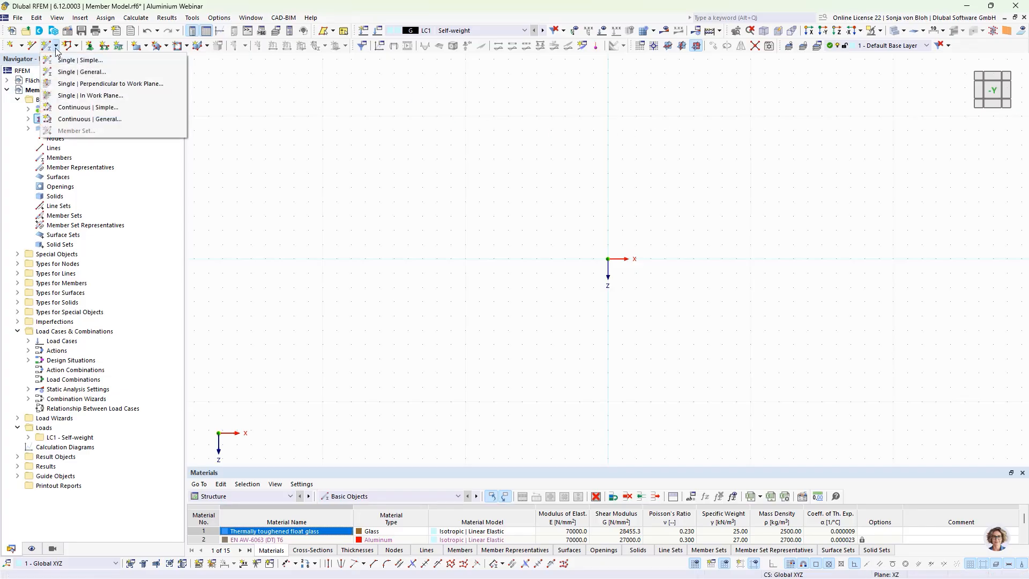
click(94, 71)
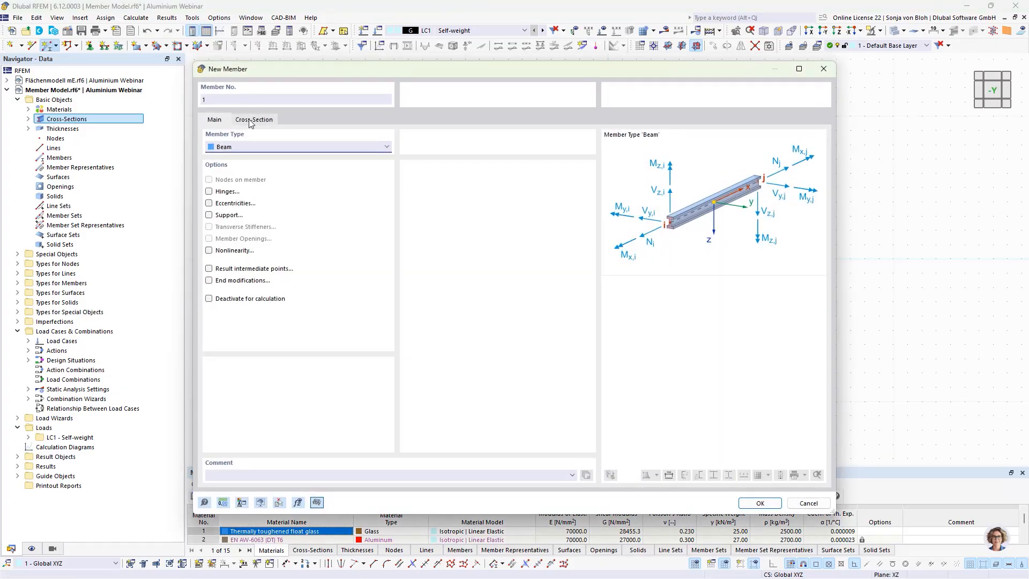
click(251, 122)
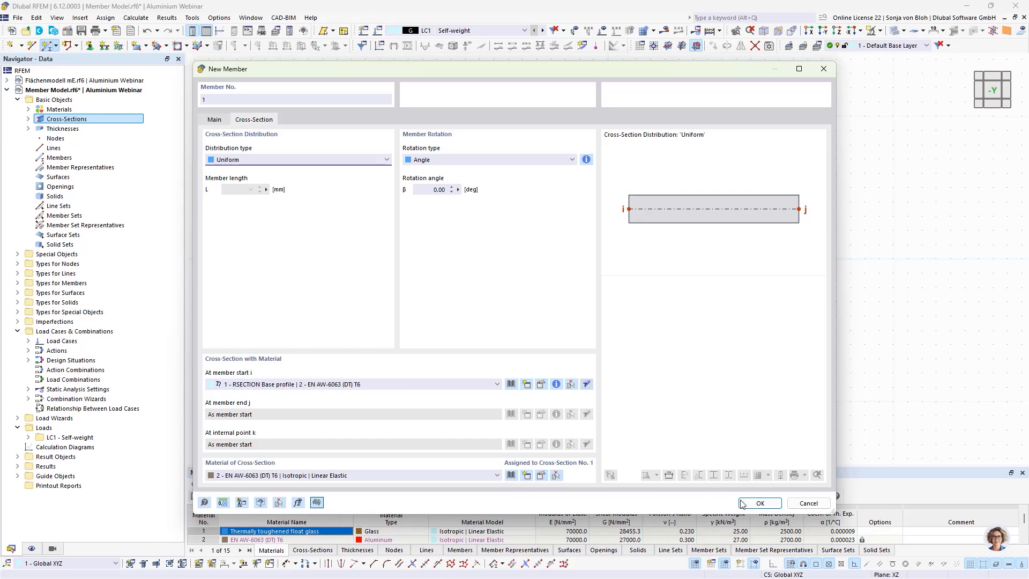
click(761, 503)
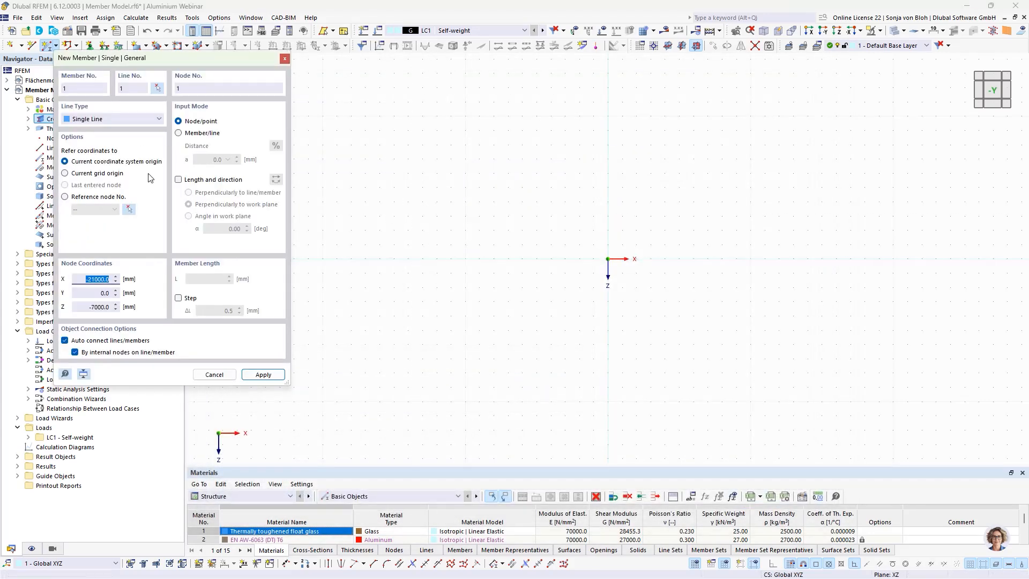
- Place the member from the origin by length and direction, 1200 mm long at an angle of 90° in the work plane
click(179, 180)
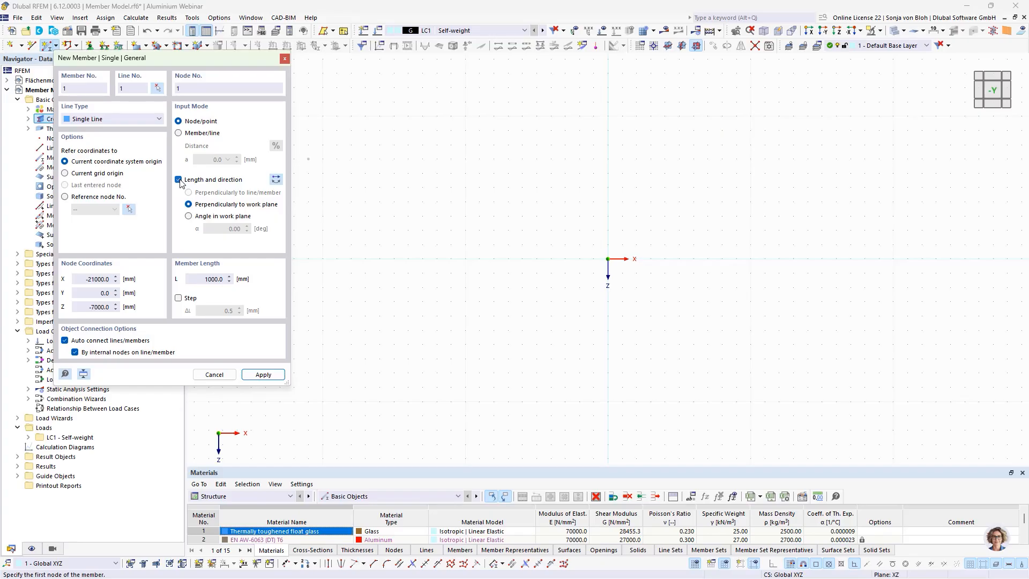
click(190, 217)
text(90)
drag(204, 279, 233, 282)
text(1200)
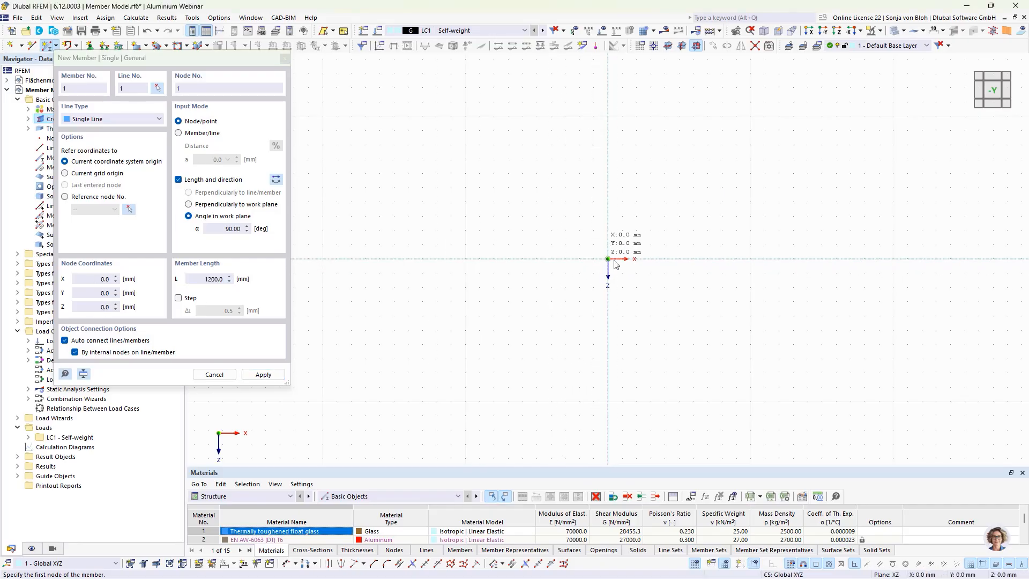
key(Escape)
scroll(635, 267, up, 5)
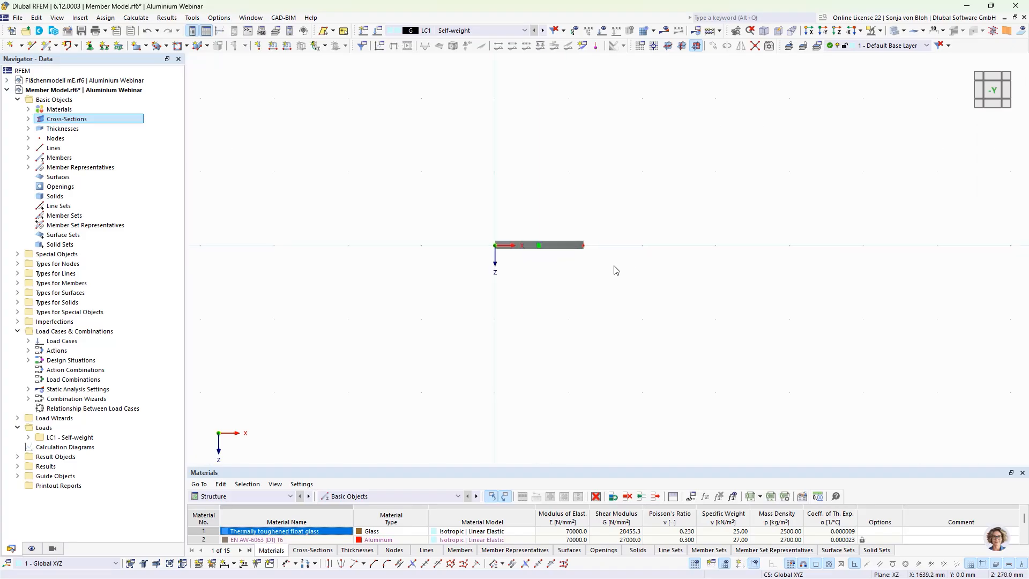
middle_drag(561, 246, 564, 311)
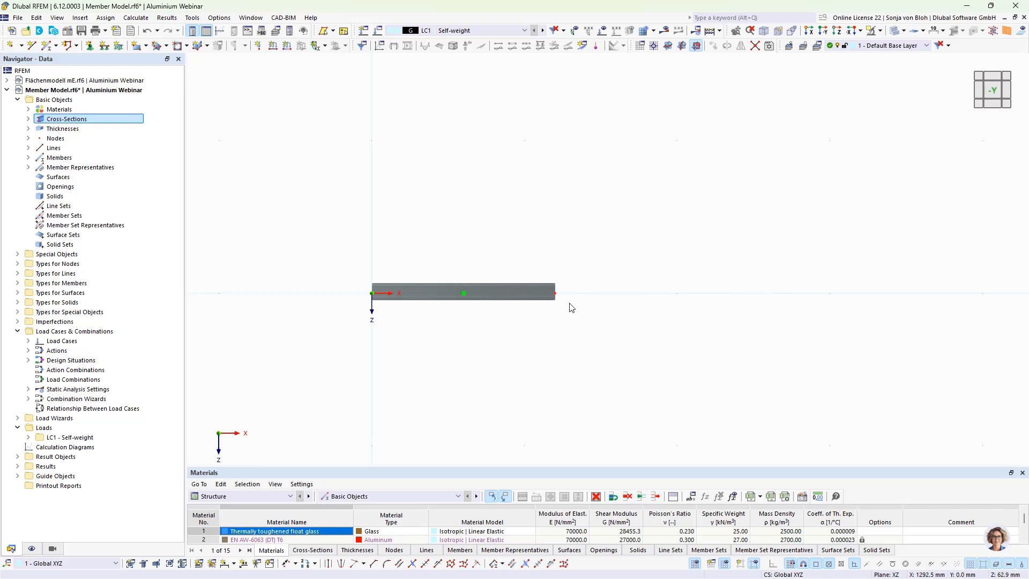
- Set up a copy of the member's line with a Z displacement of -900 mm and step links enabled
click(28, 148)
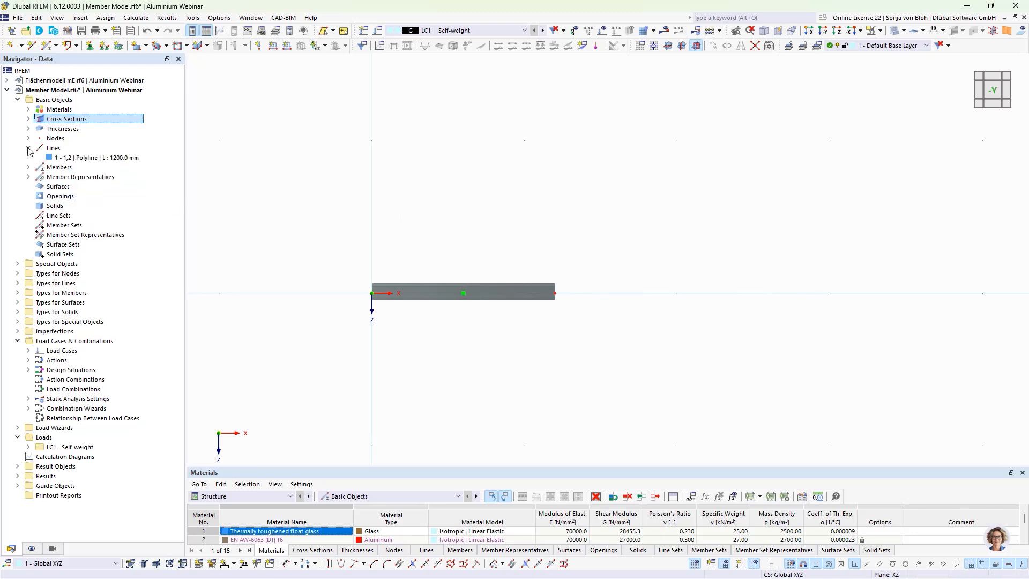
click(64, 158)
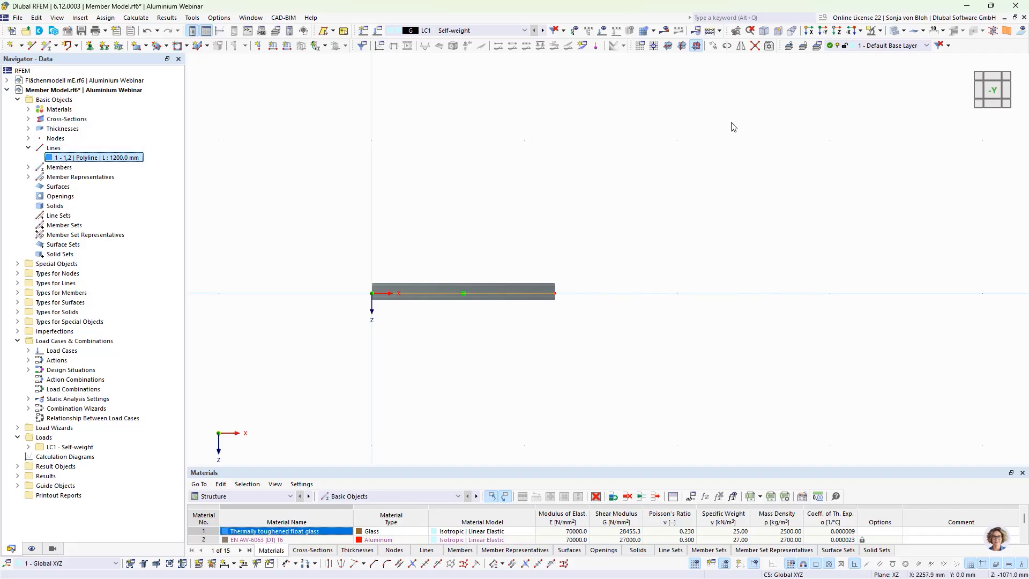
click(716, 46)
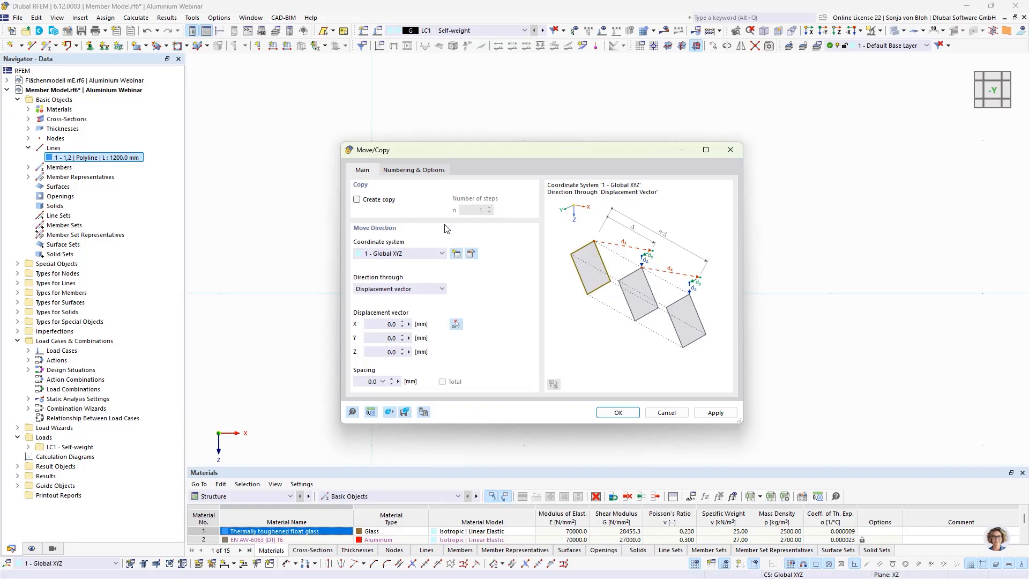
click(357, 199)
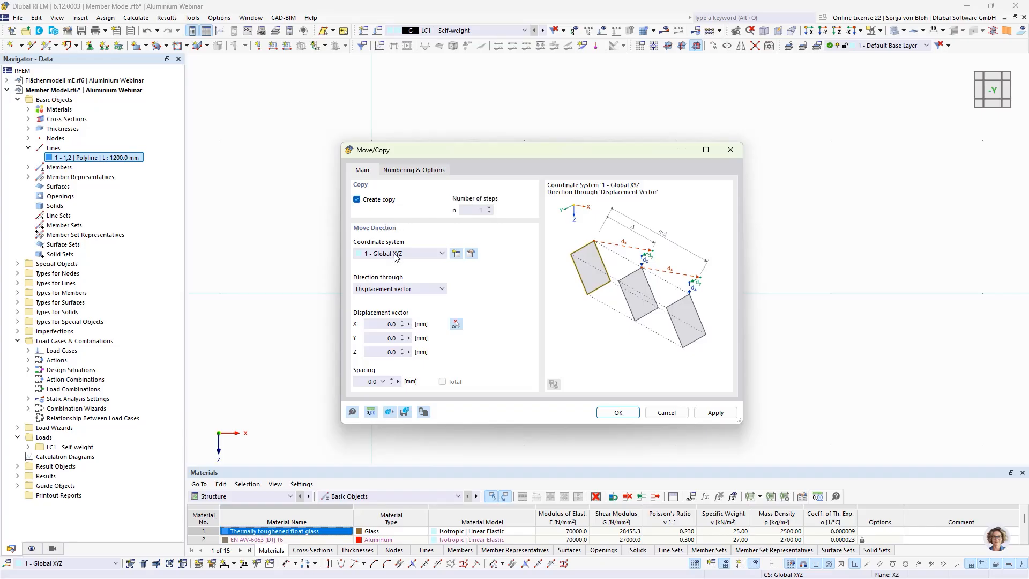
click(387, 352)
text(-900)
click(419, 171)
click(356, 306)
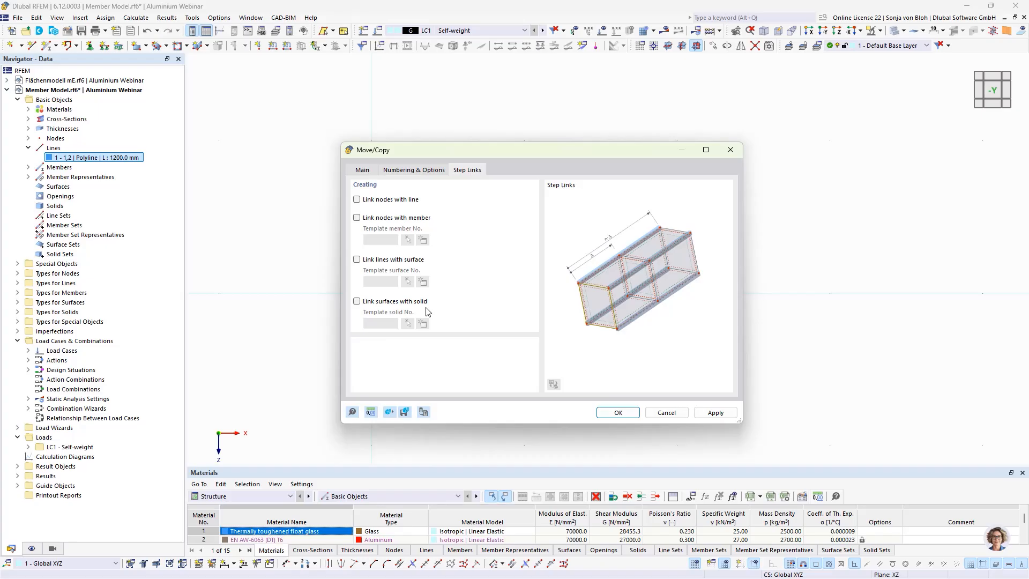
- Link the copied lines with a plane standard surface of 21.5 mm thermally toughened float glass and create the copy
click(357, 259)
click(422, 282)
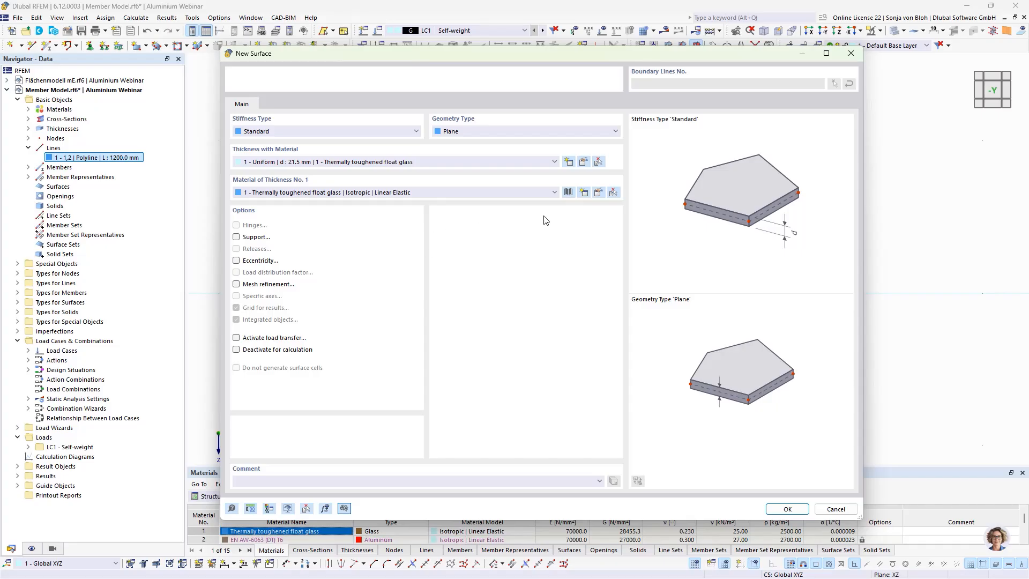
click(585, 162)
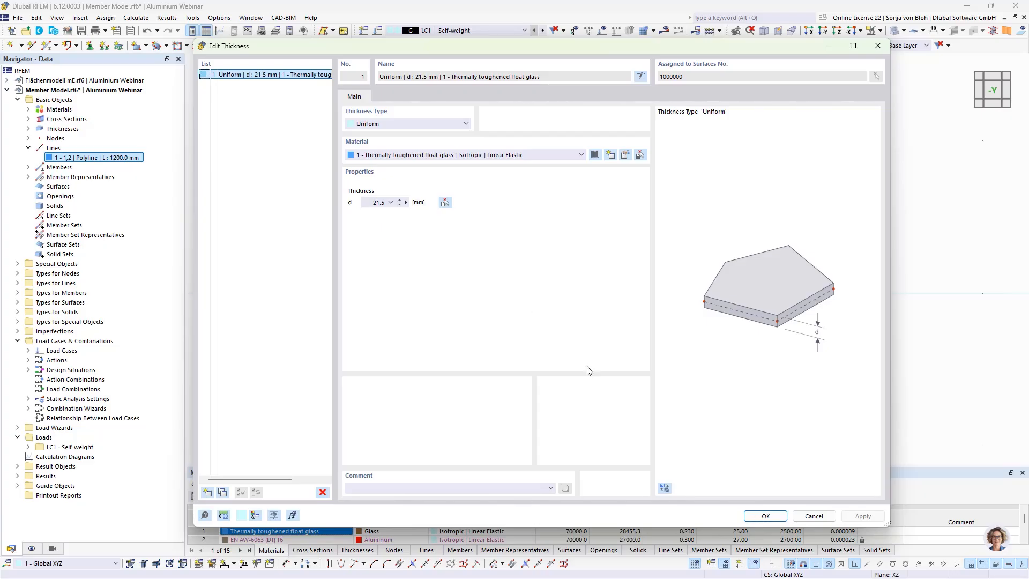
click(765, 516)
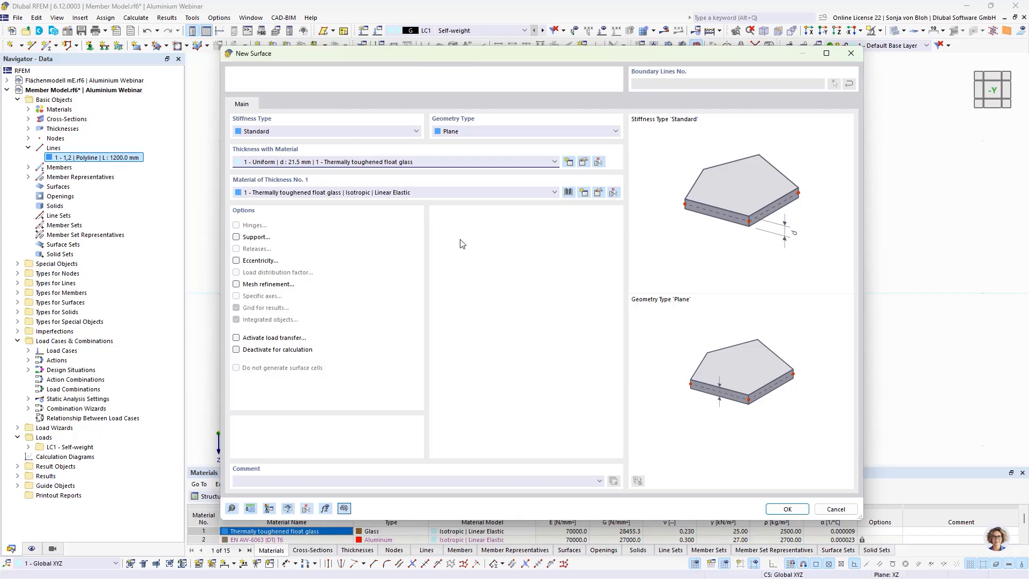
click(786, 508)
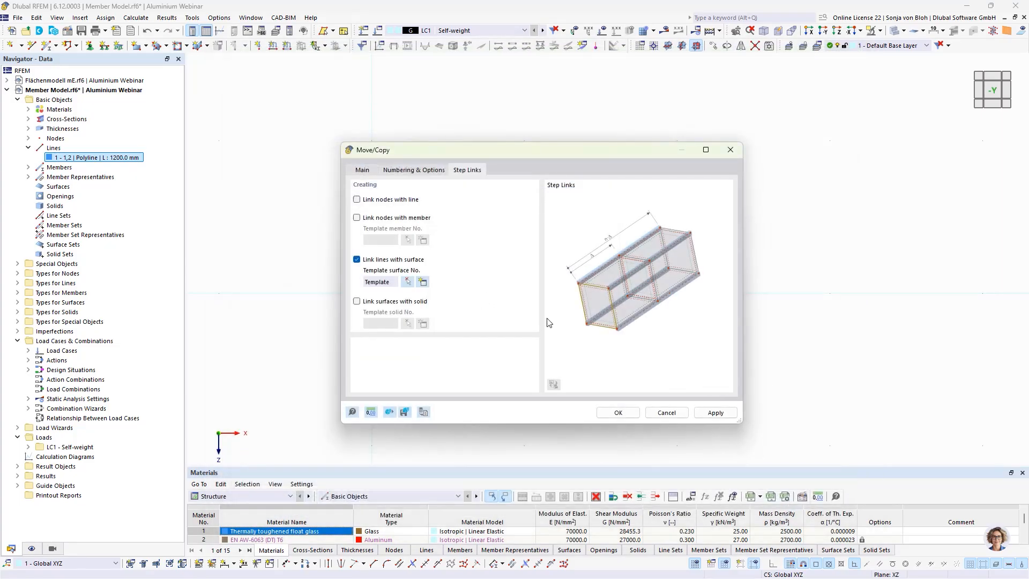
click(617, 412)
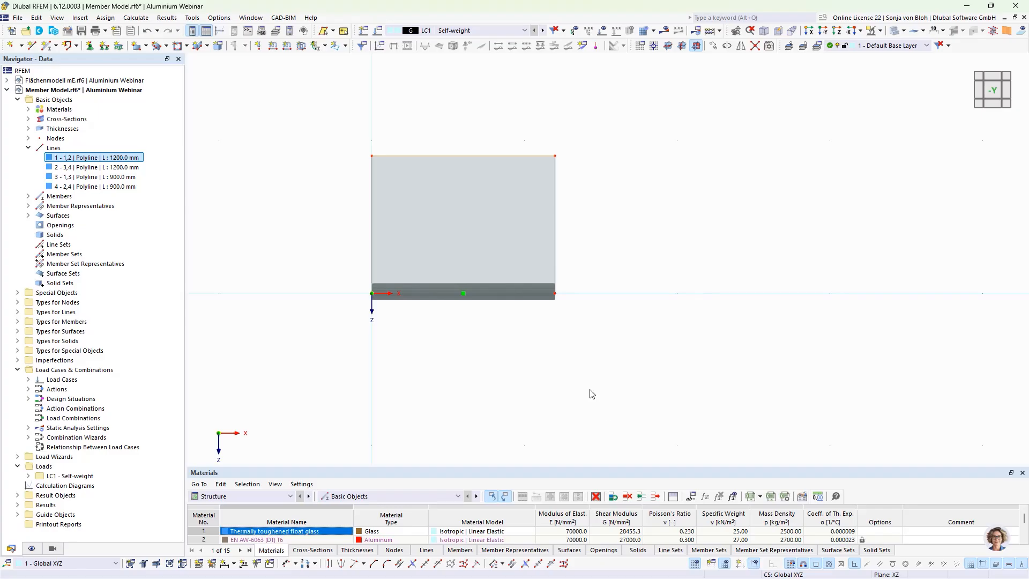
- Enable nodes on the beam member and define them by string with absolute distances in mm
click(435, 291)
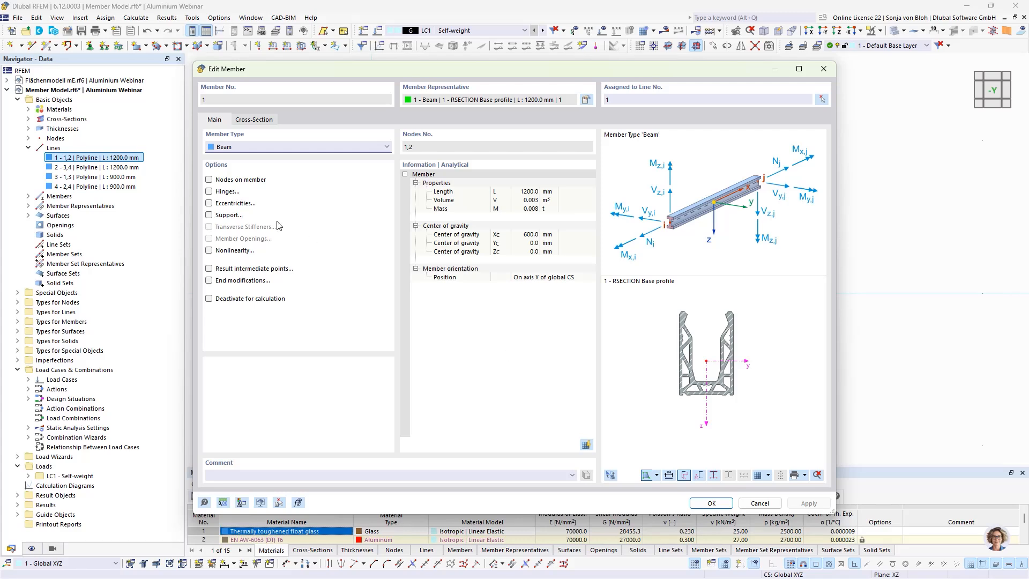
click(208, 180)
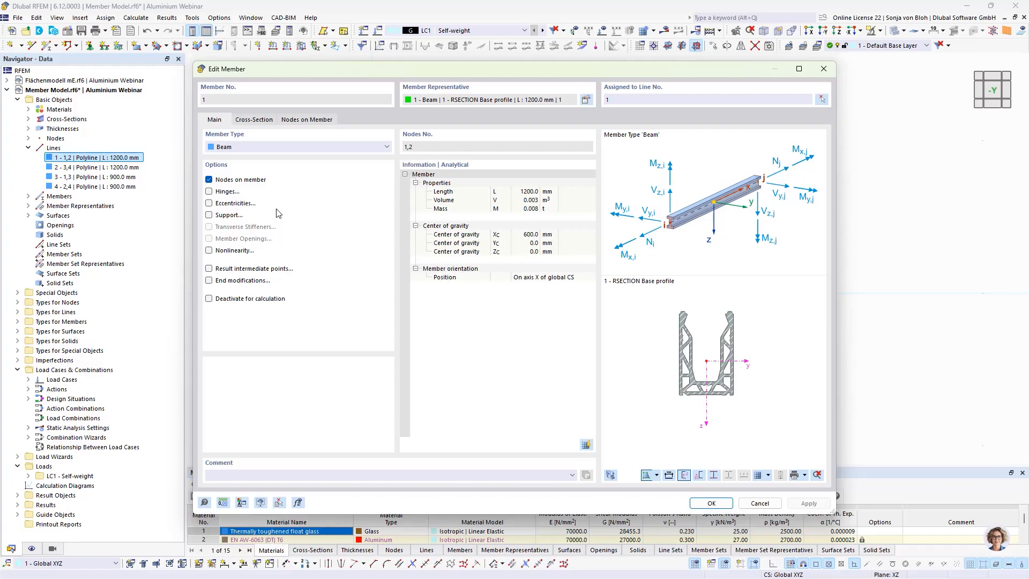
click(302, 121)
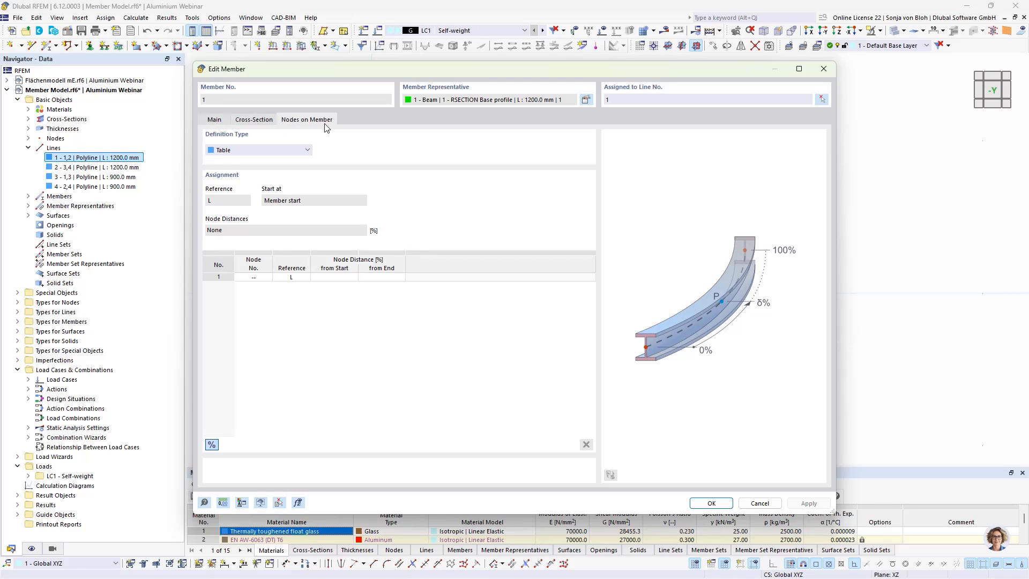
click(304, 149)
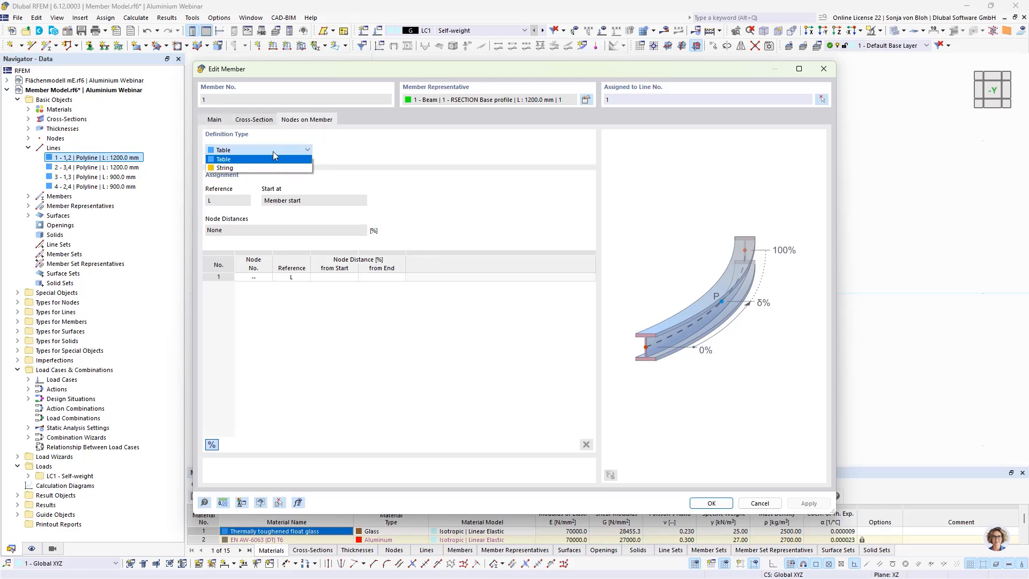
click(258, 167)
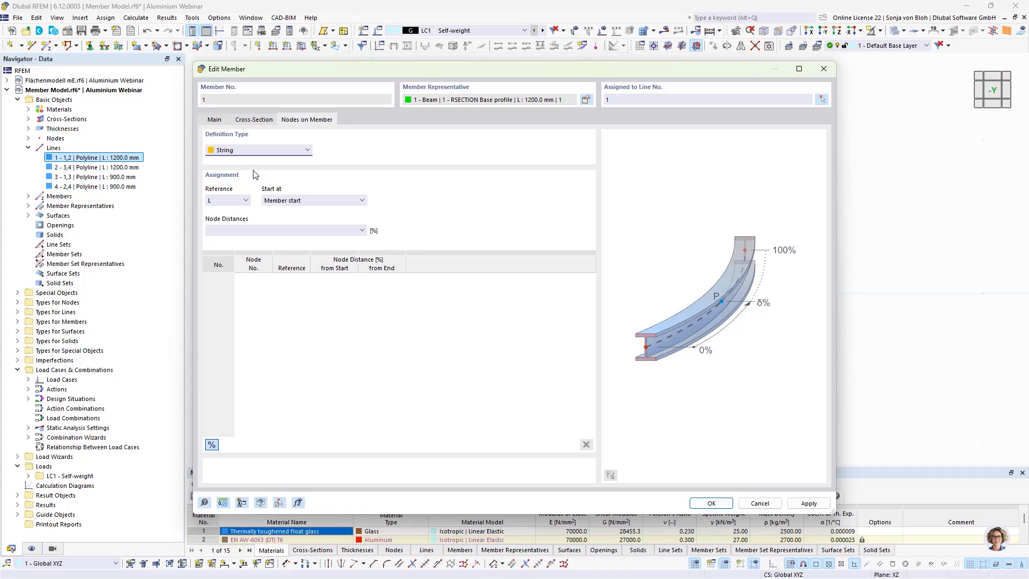
click(211, 445)
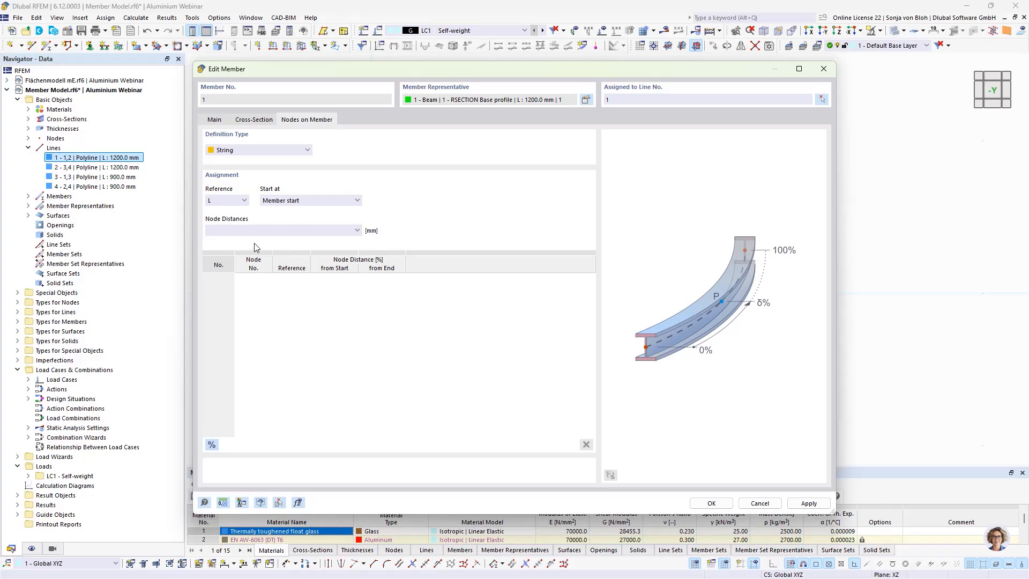
- Set the node distances along the member to 100 5*200 mm from the member start and apply the member changes
click(226, 231)
text(100)
text( 5)
text(*100)
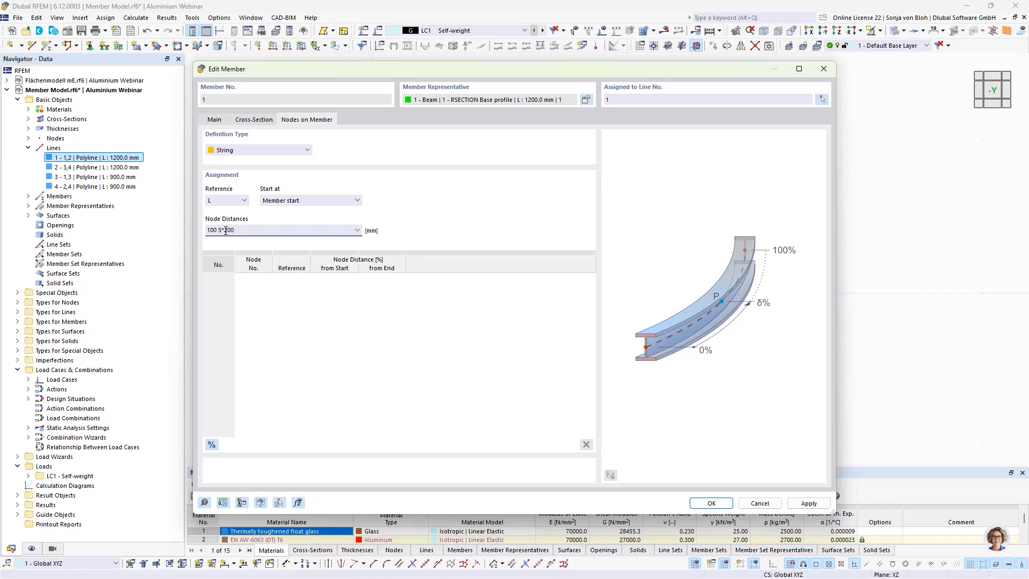
click(709, 503)
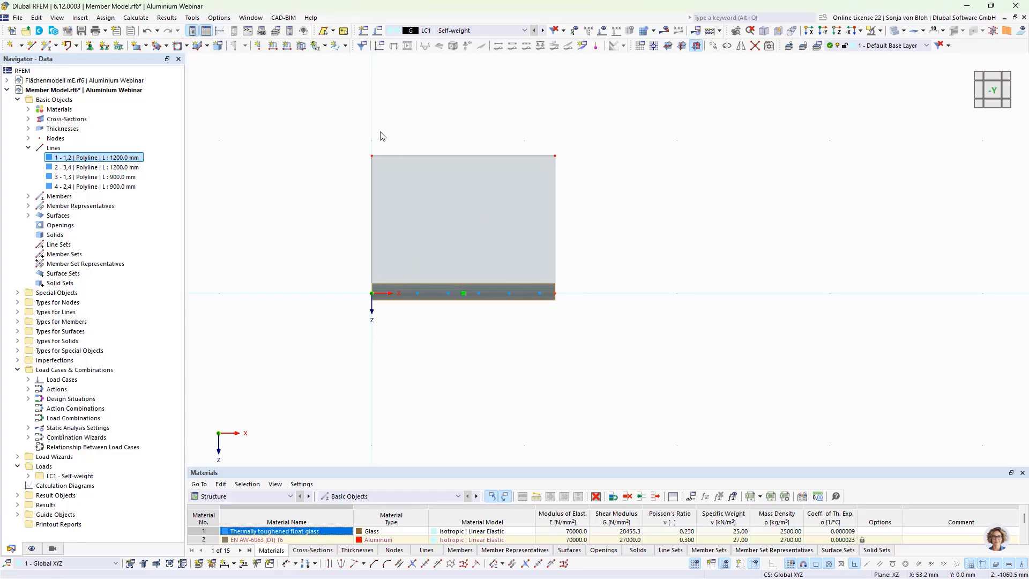
- Assign the hinged nodal support to all nodes along the beam, with rotation φX restrained and φZ released
drag(380, 131, 545, 324)
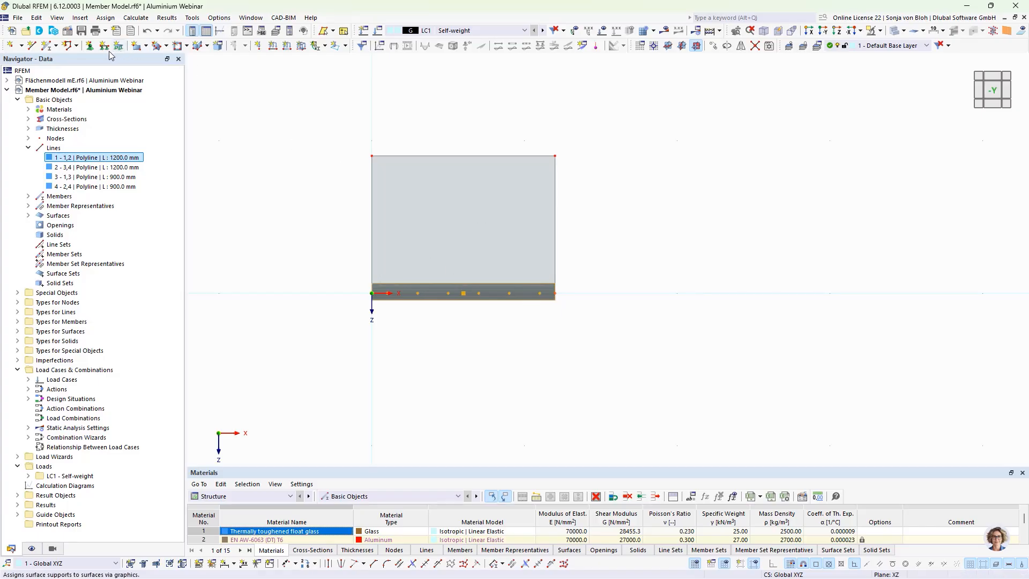
click(90, 45)
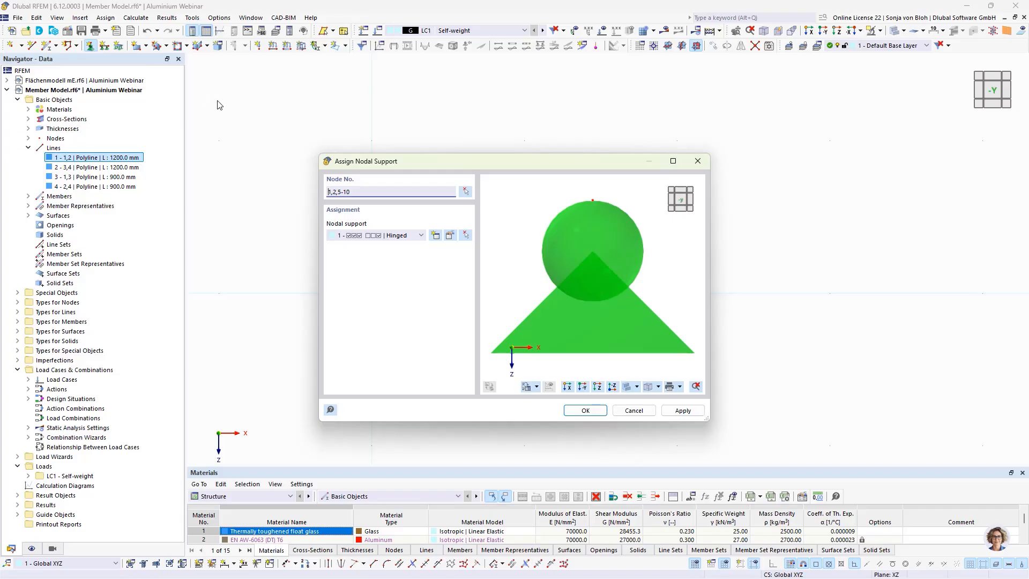
click(449, 237)
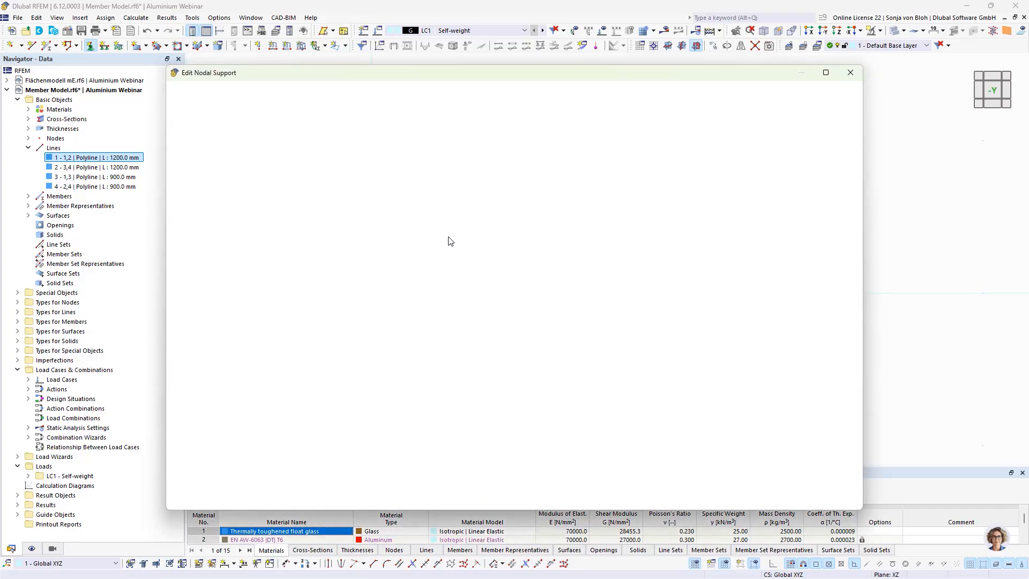
click(300, 279)
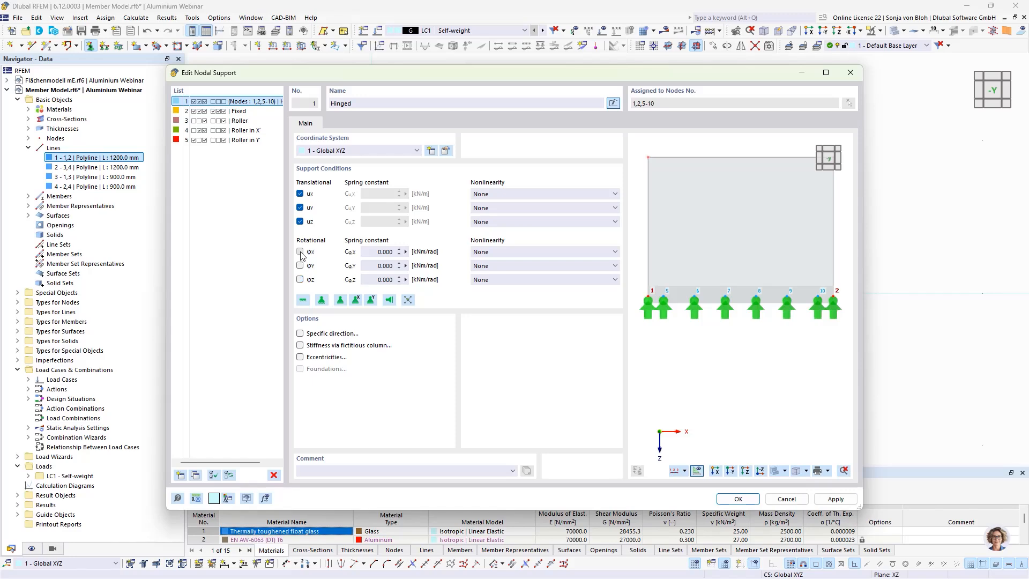
click(300, 252)
click(738, 499)
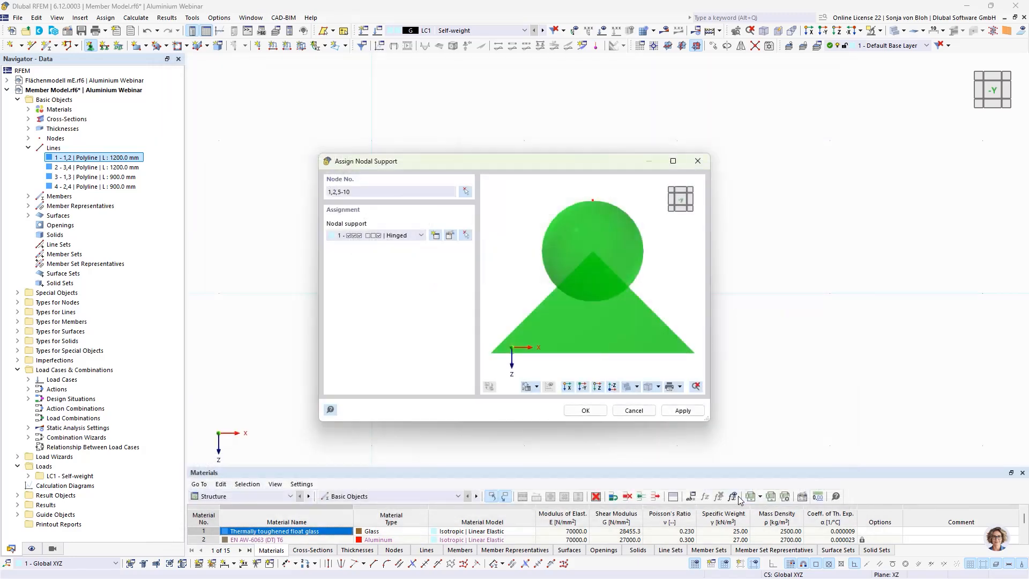
click(584, 411)
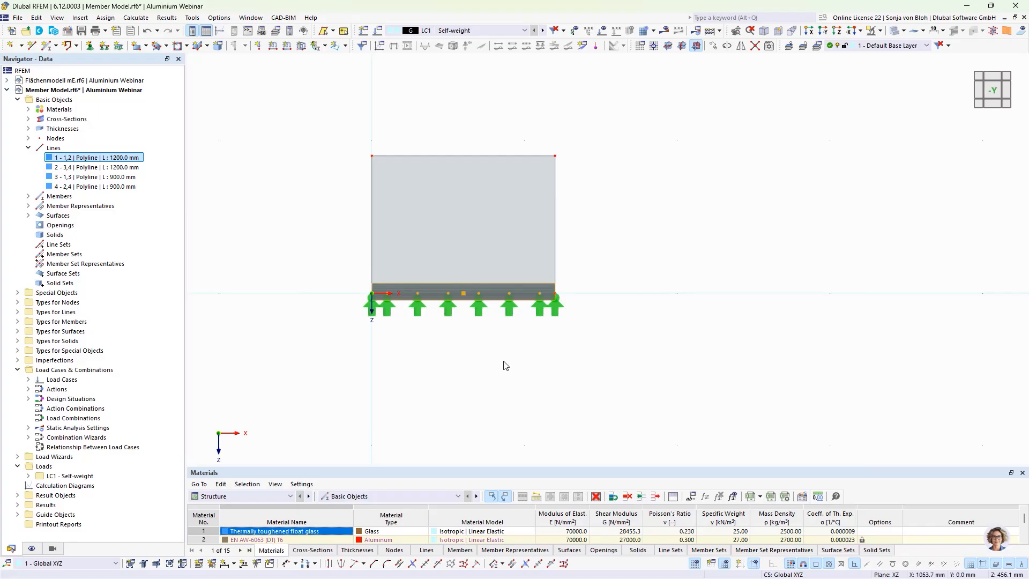
- Delete the nodal supports at the two end nodes of the beam
click(373, 311)
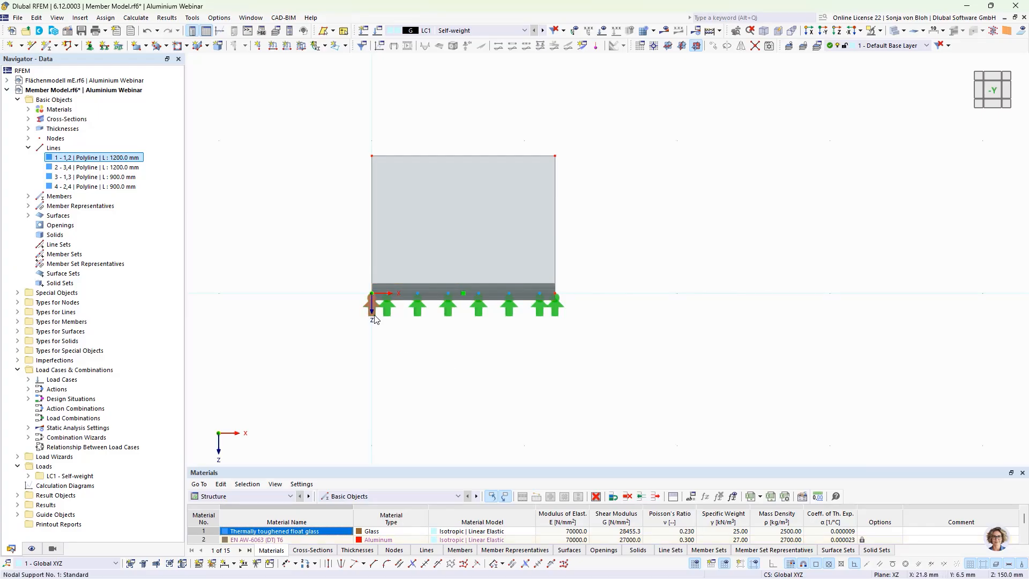
ctrl+click(557, 316)
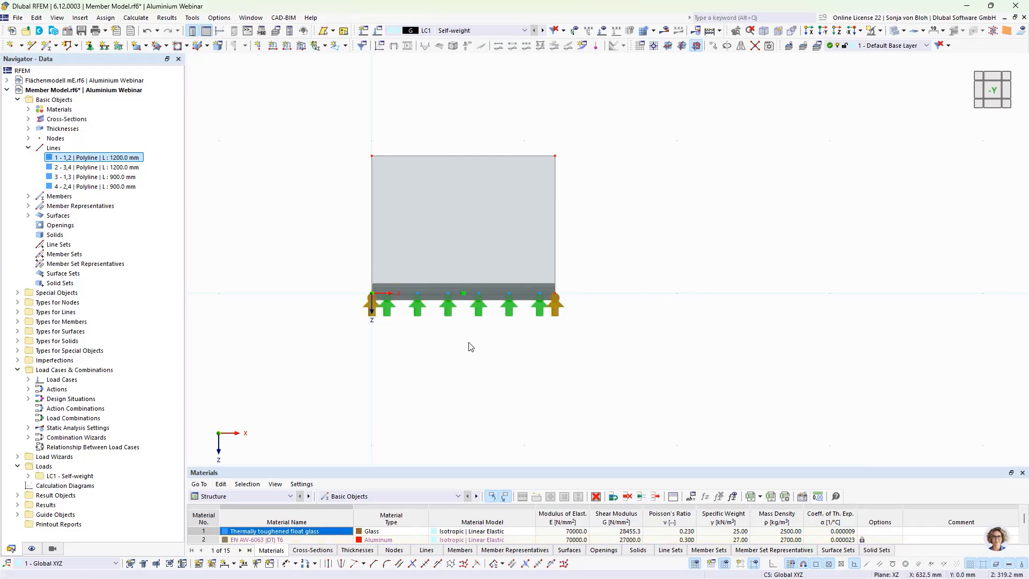
key(Delete)
- Set the target length of finite elements to 50 mm in the mesh settings
click(173, 19)
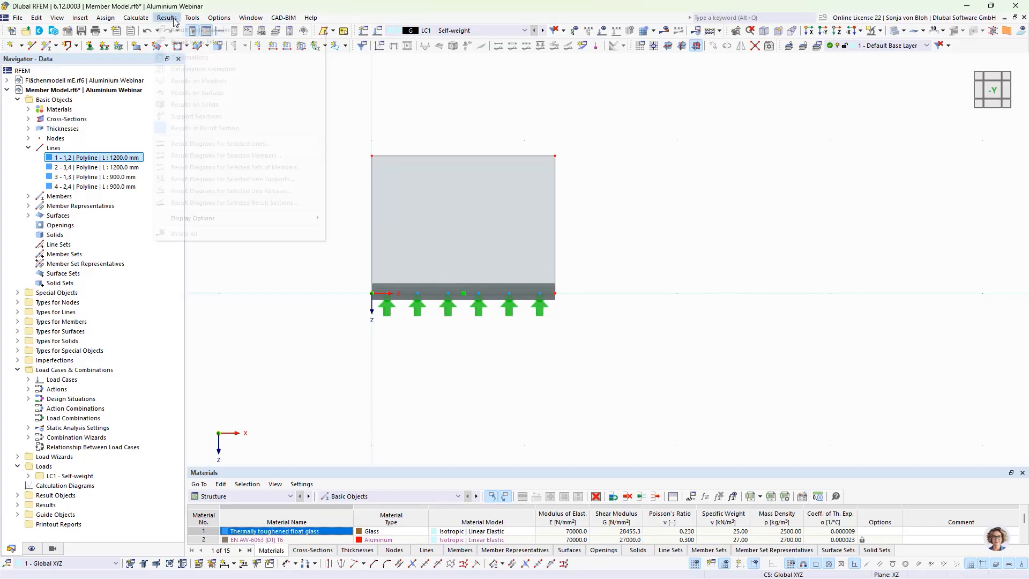
mouse_move(135, 17)
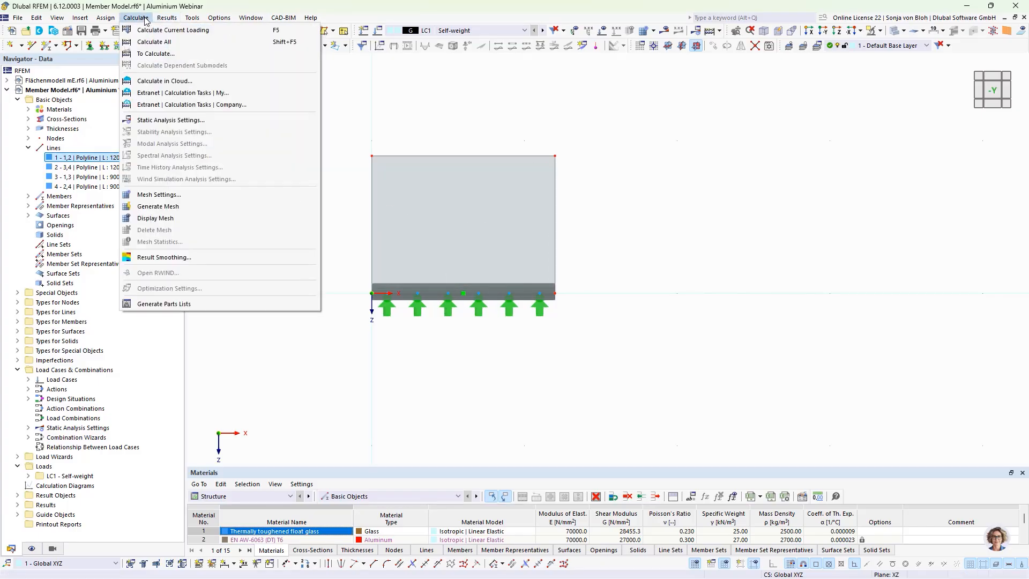
click(156, 194)
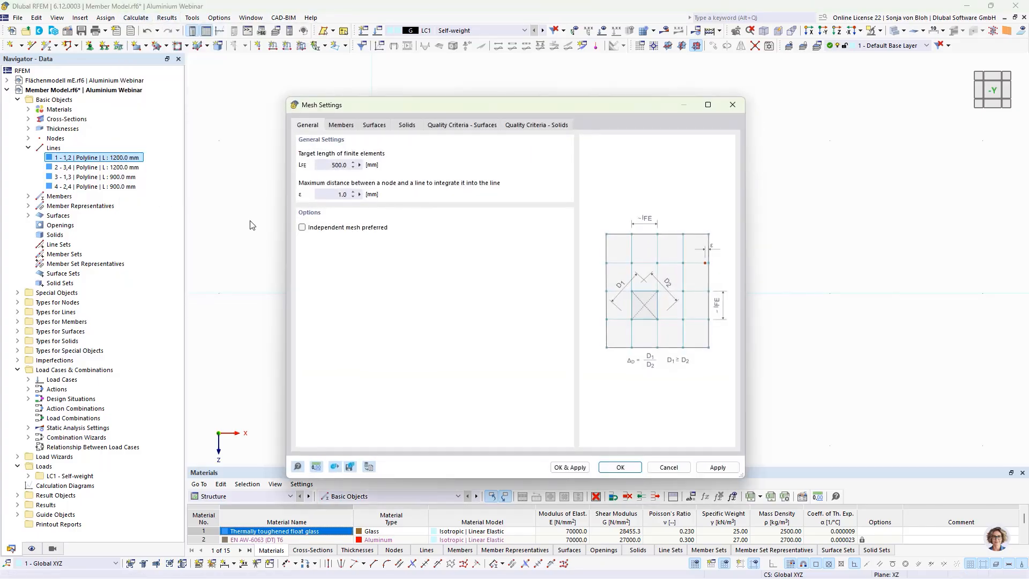
double_click(327, 166)
text(50)
click(623, 467)
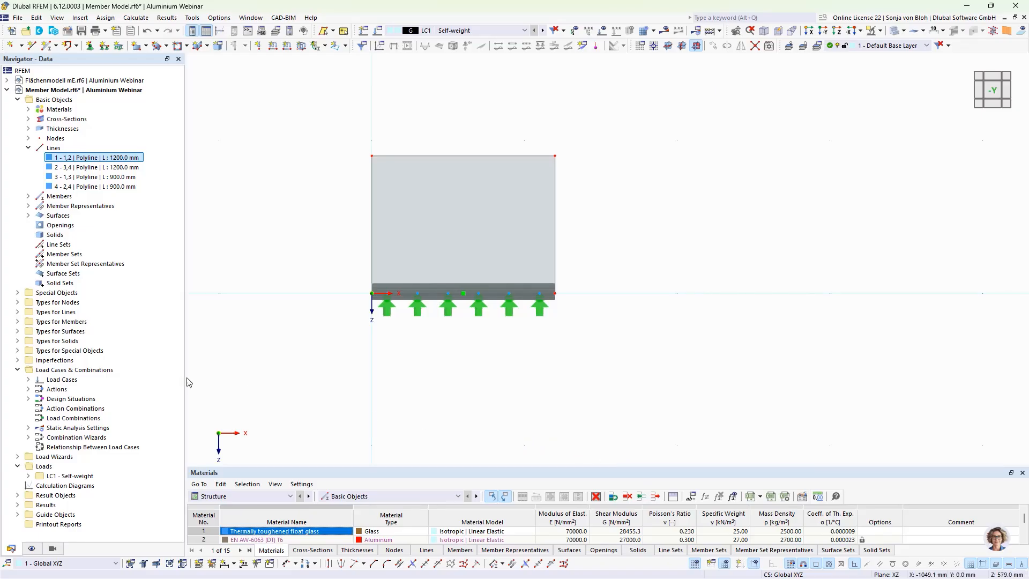
- Add load case LC2 named Transom Loads with action category Imposed loads - category B: office areas
click(28, 379)
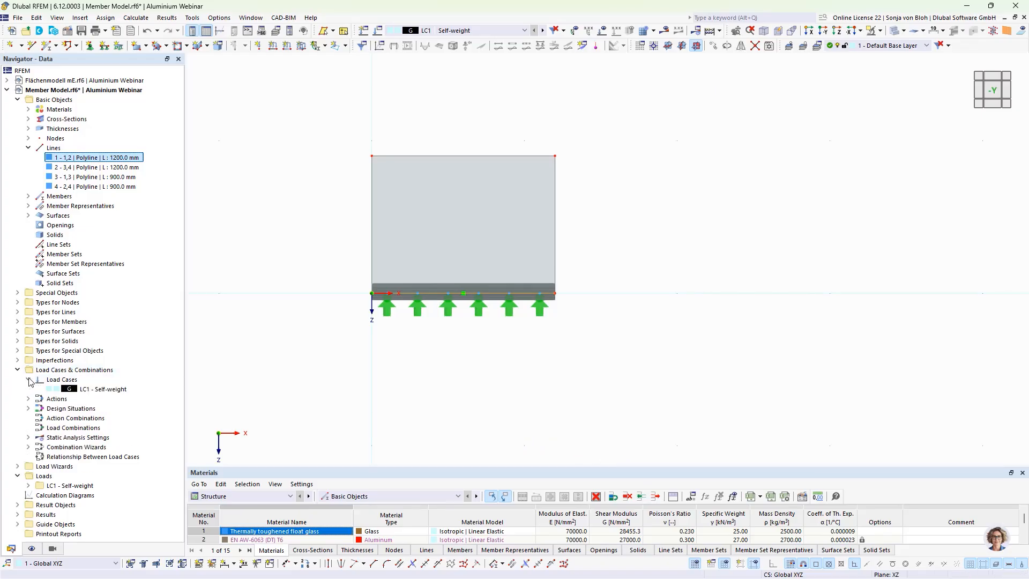
click(109, 389)
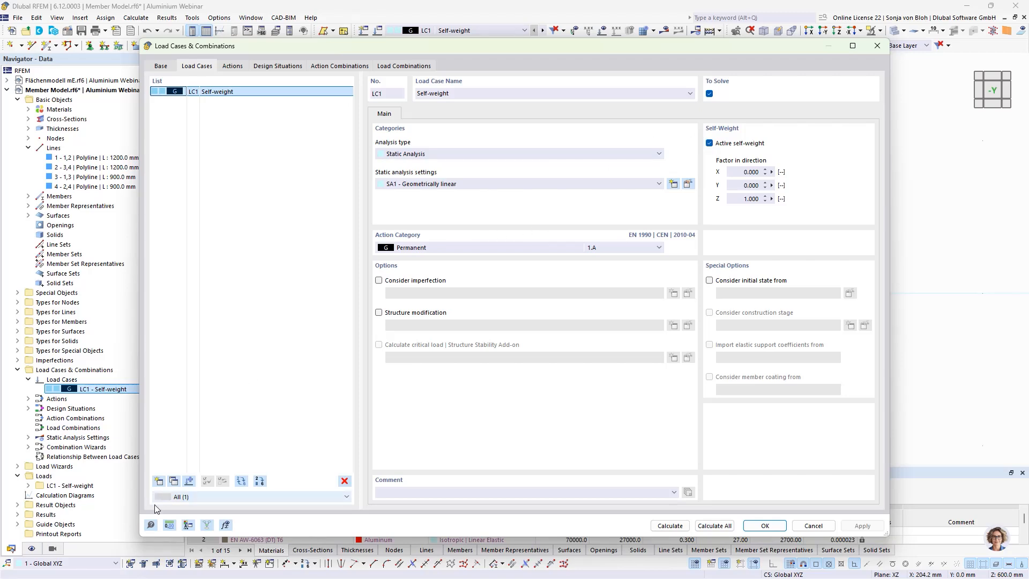
click(158, 481)
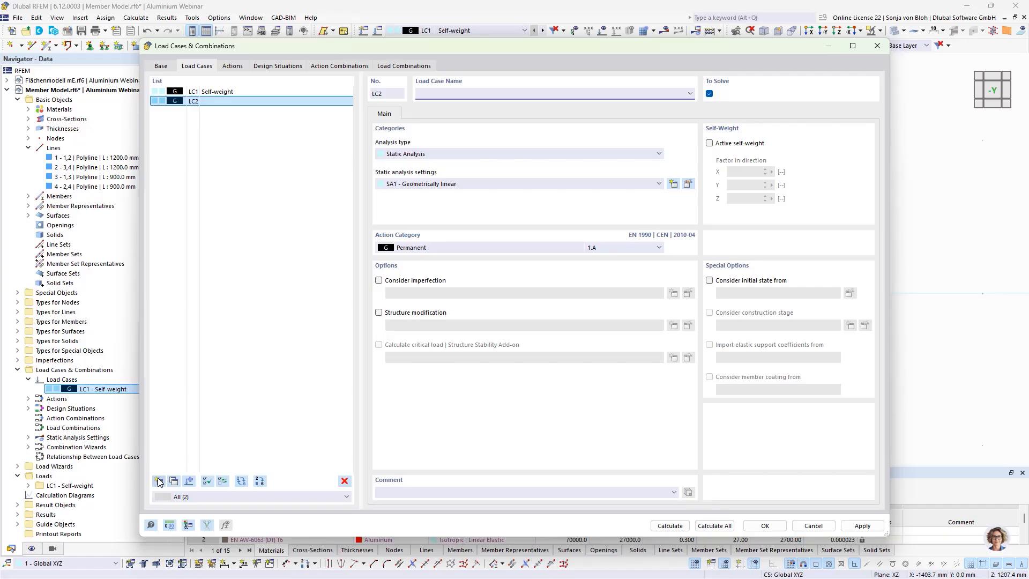
text(Transom Loads)
click(436, 248)
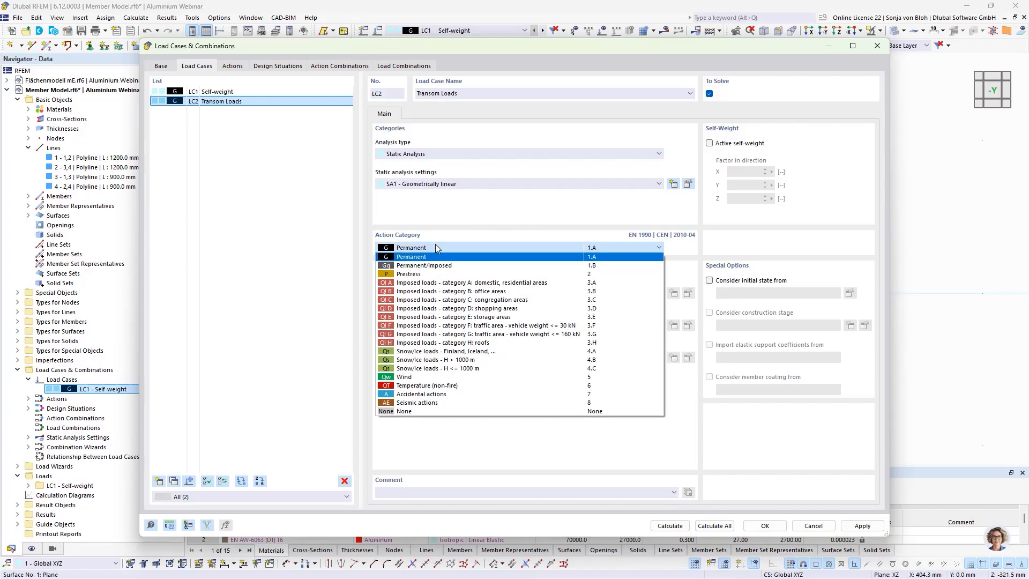
click(437, 292)
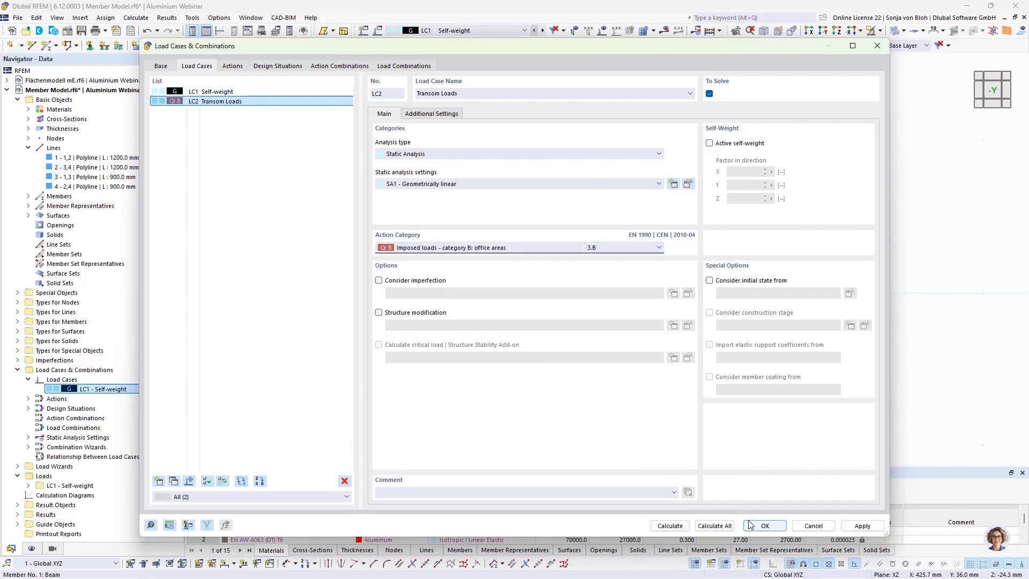
click(765, 525)
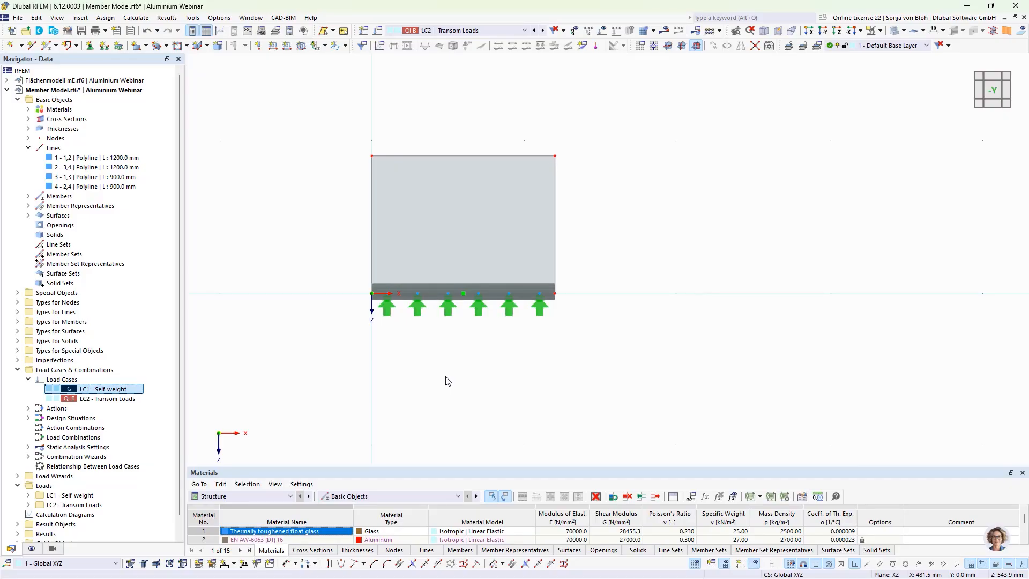
- Apply a uniform 1 kN/m line load in the global Y direction to the glass surface's upper edge in LC2
click(274, 47)
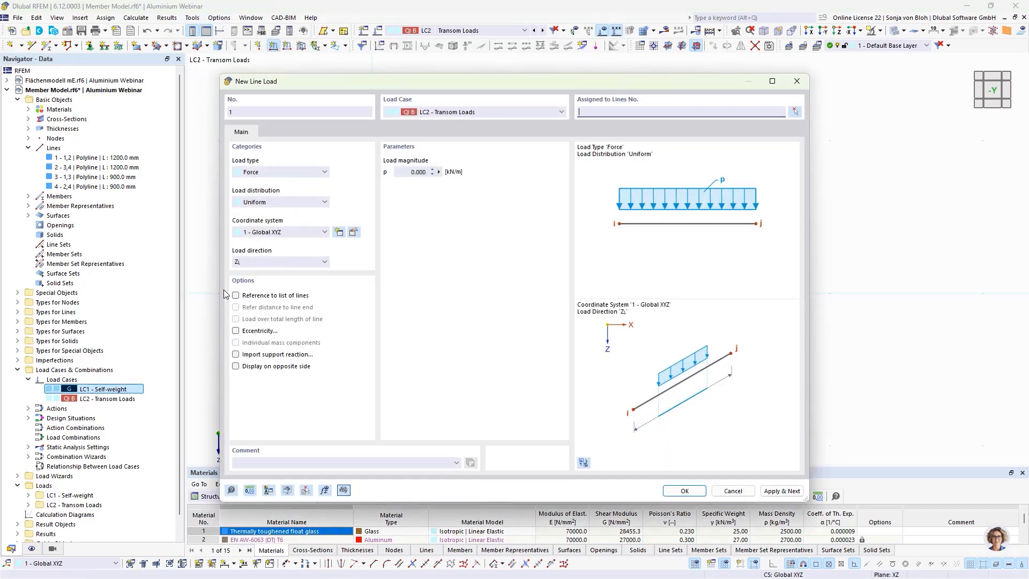
click(279, 262)
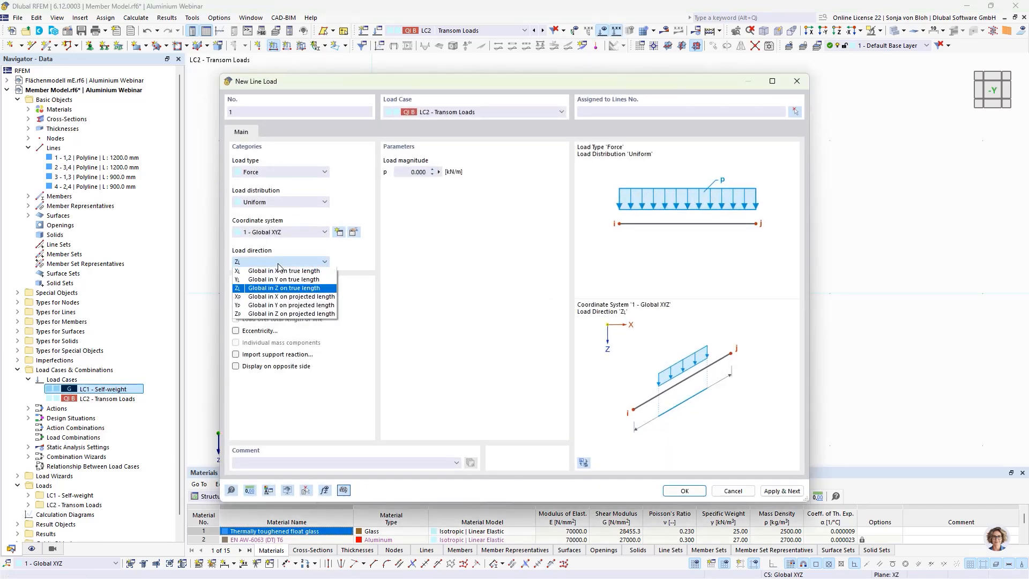
click(279, 280)
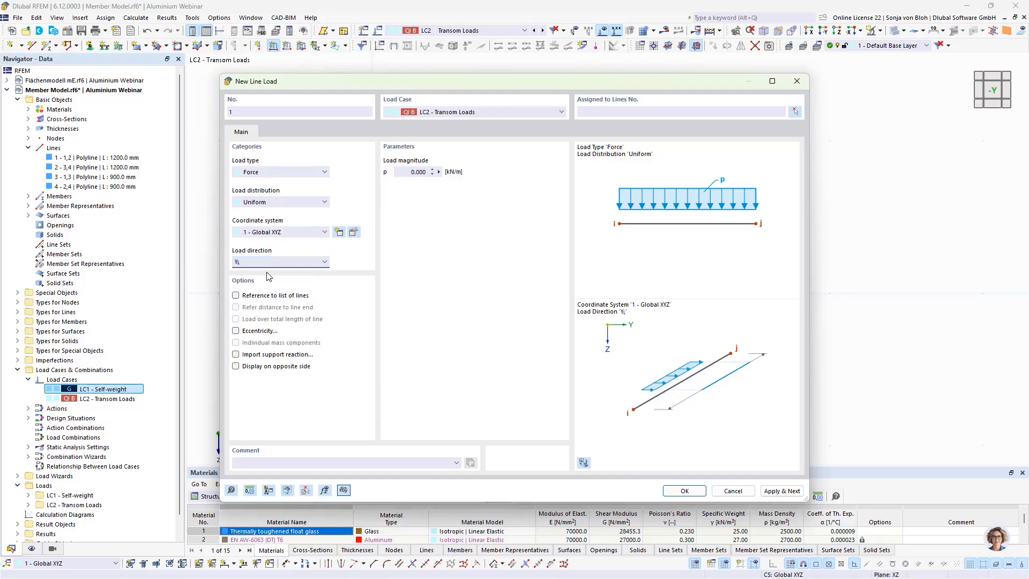
click(409, 172)
text(1)
click(683, 490)
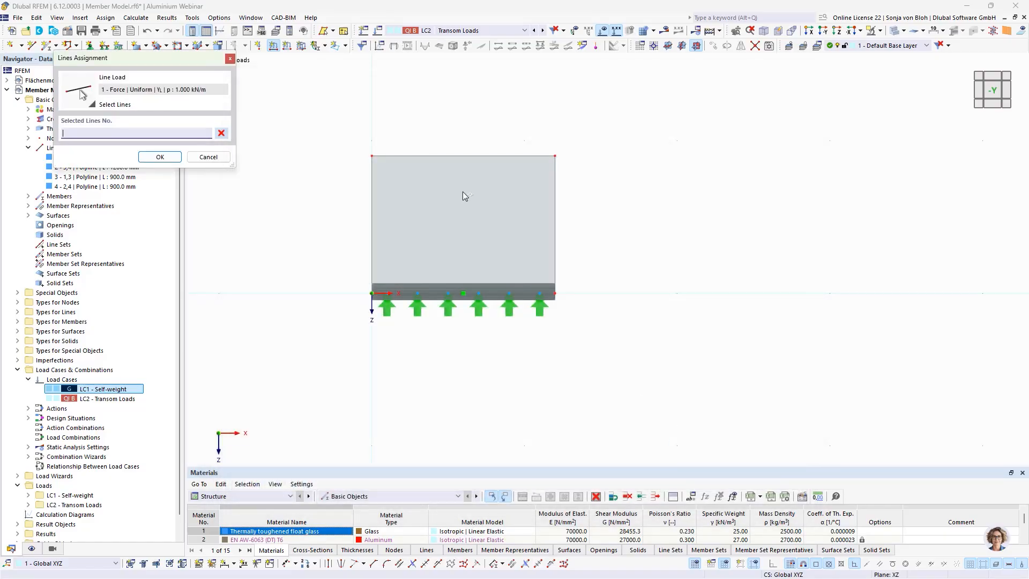
click(394, 157)
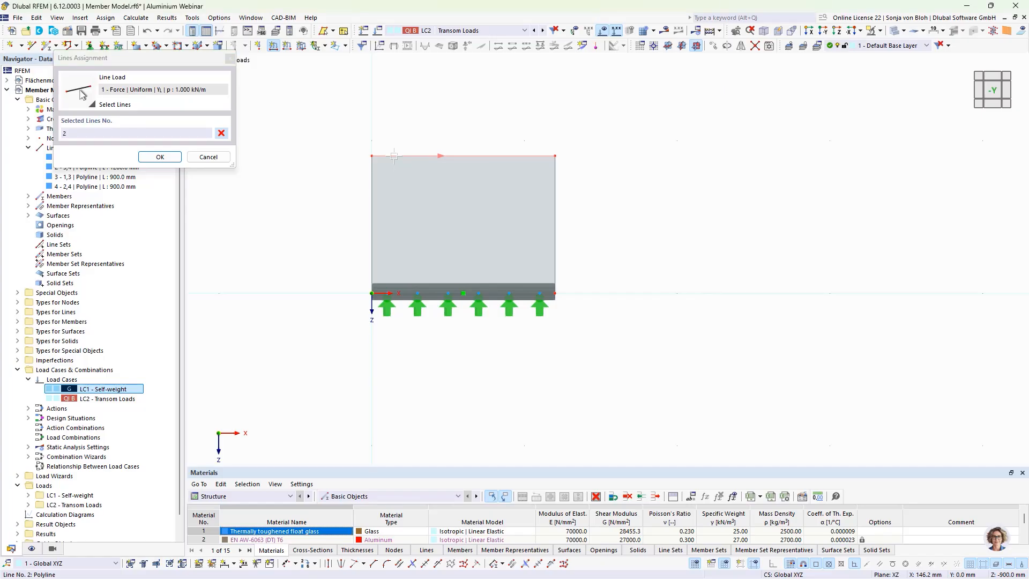
click(160, 157)
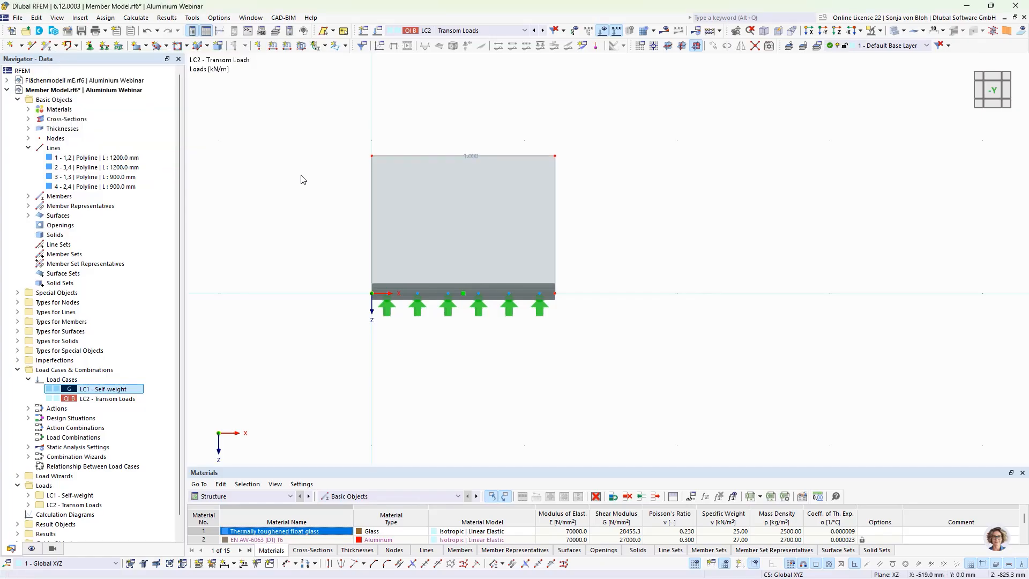
ctrl+middle_drag(352, 407, 448, 432)
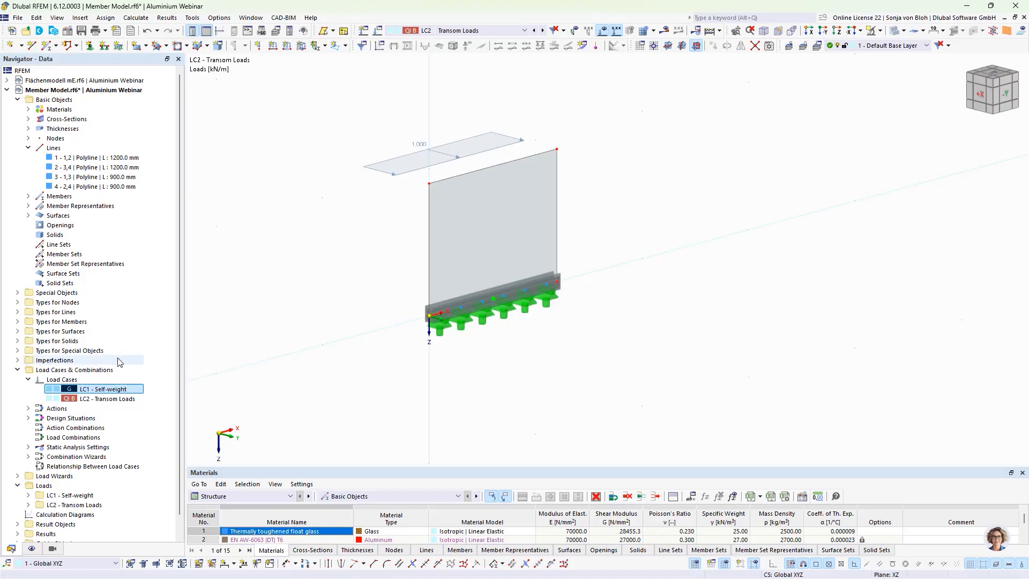
- Delete the characteristic, frequent and quasi-permanent SLS design situations DS2 to DS4, keeping only the ULS design situation DS1
click(29, 419)
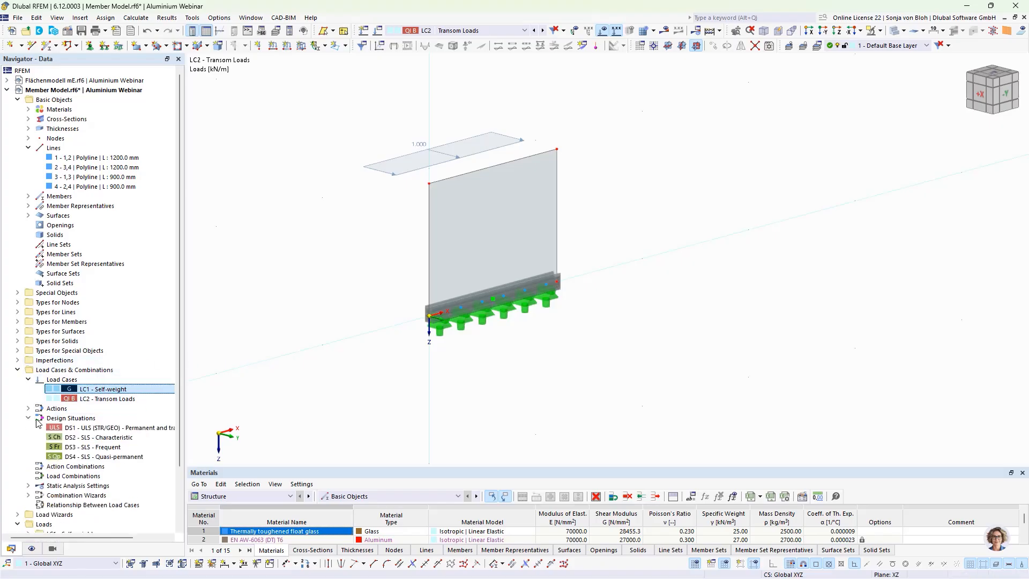
double_click(97, 428)
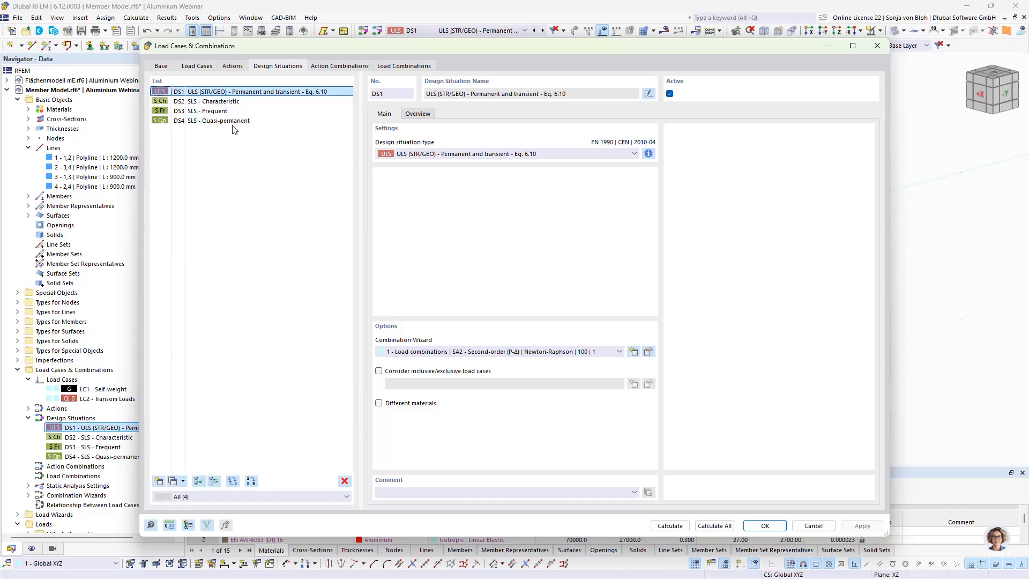
click(227, 104)
drag(226, 103, 236, 123)
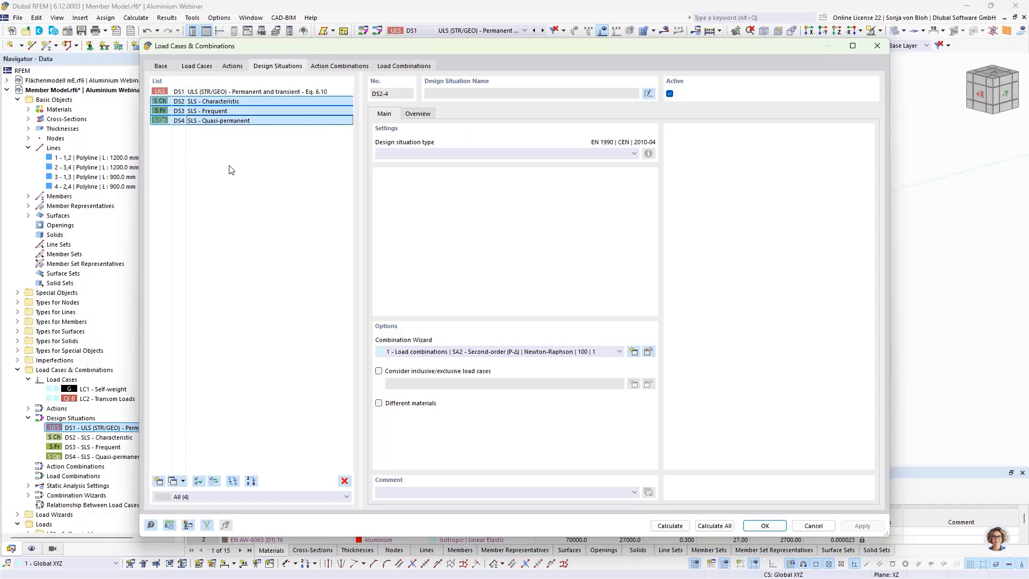
click(345, 480)
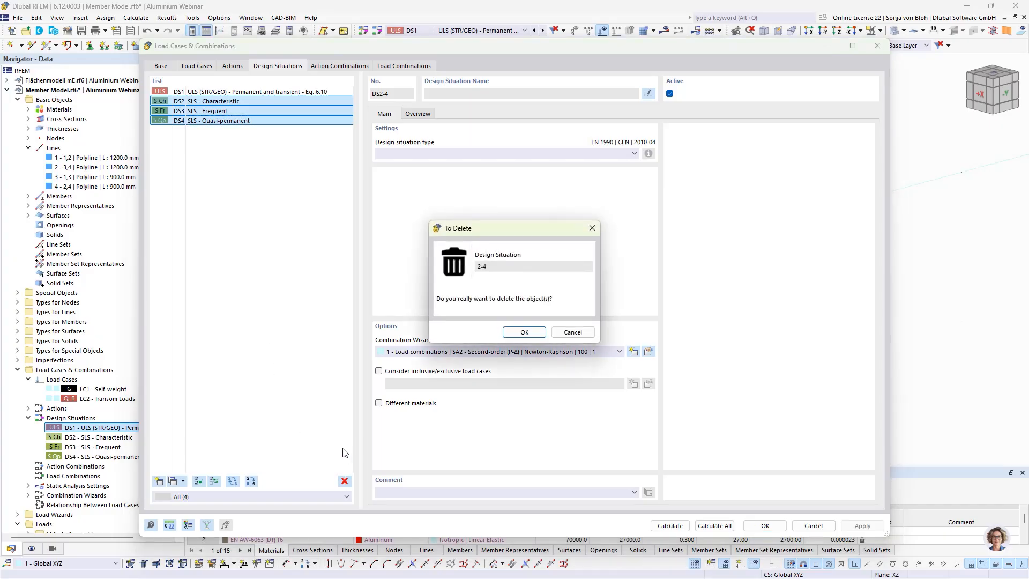
click(524, 332)
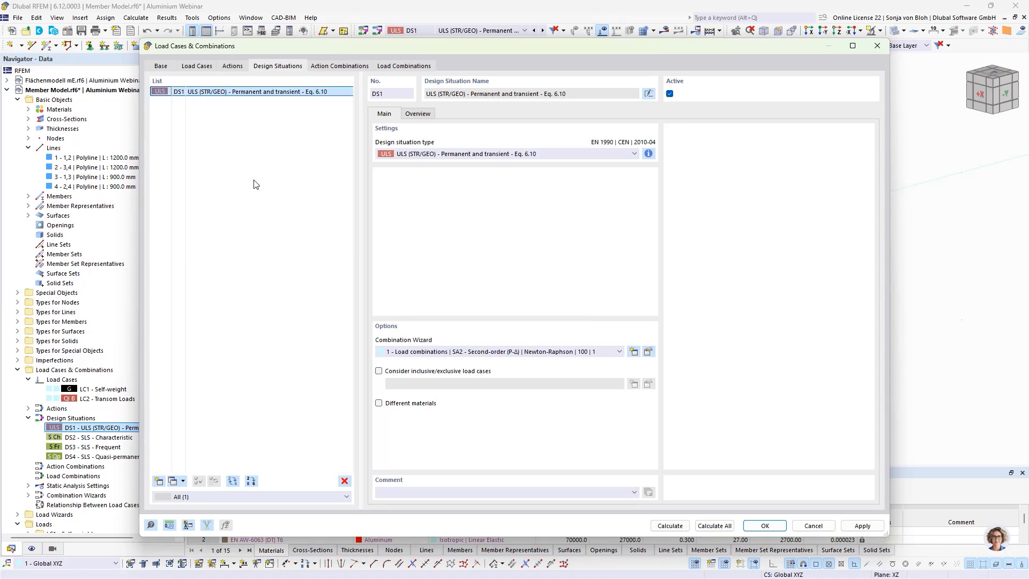
click(763, 525)
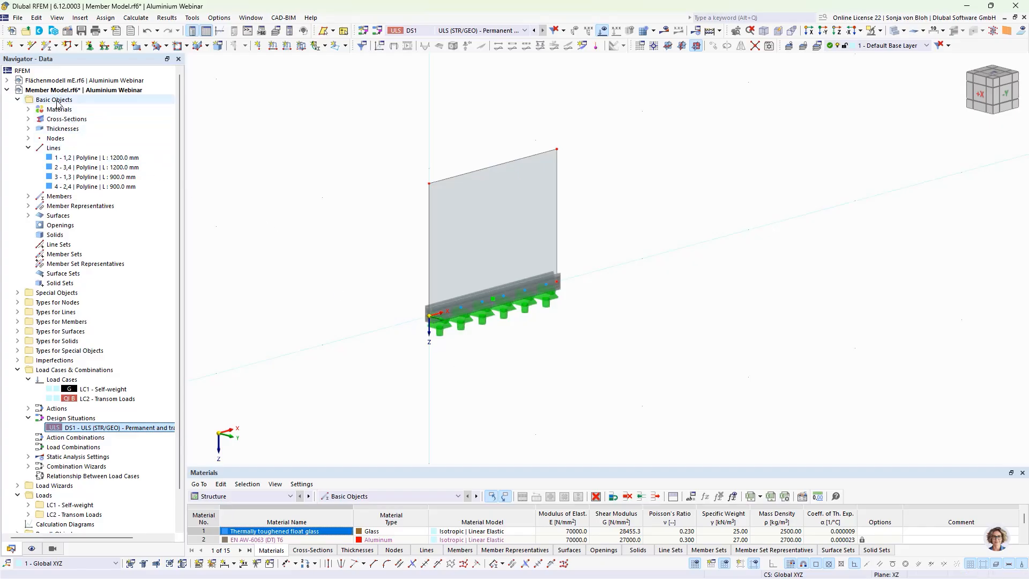
- Activate the Aluminum Design add-on in the model's base data
right_click(73, 104)
click(83, 108)
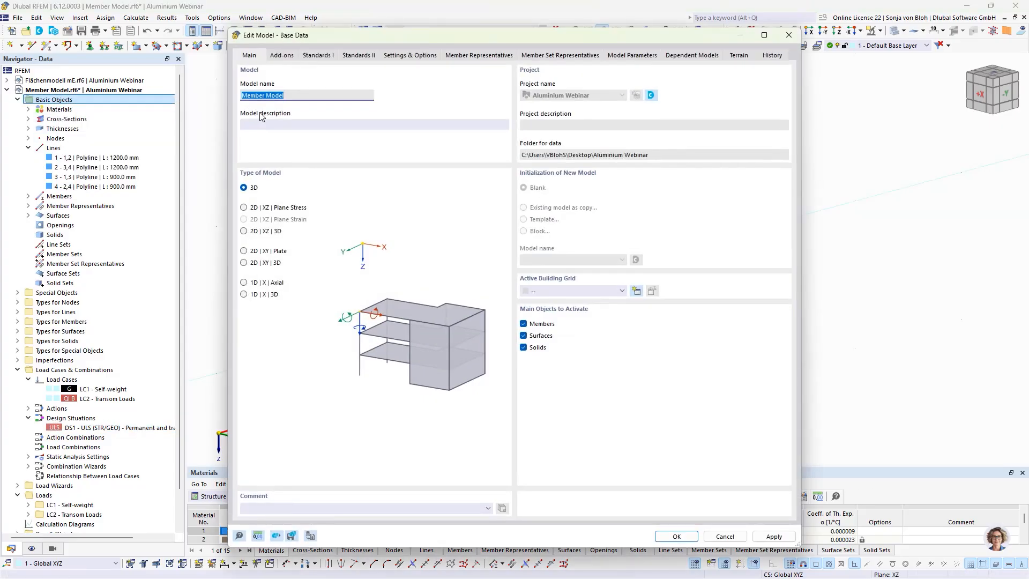
click(280, 56)
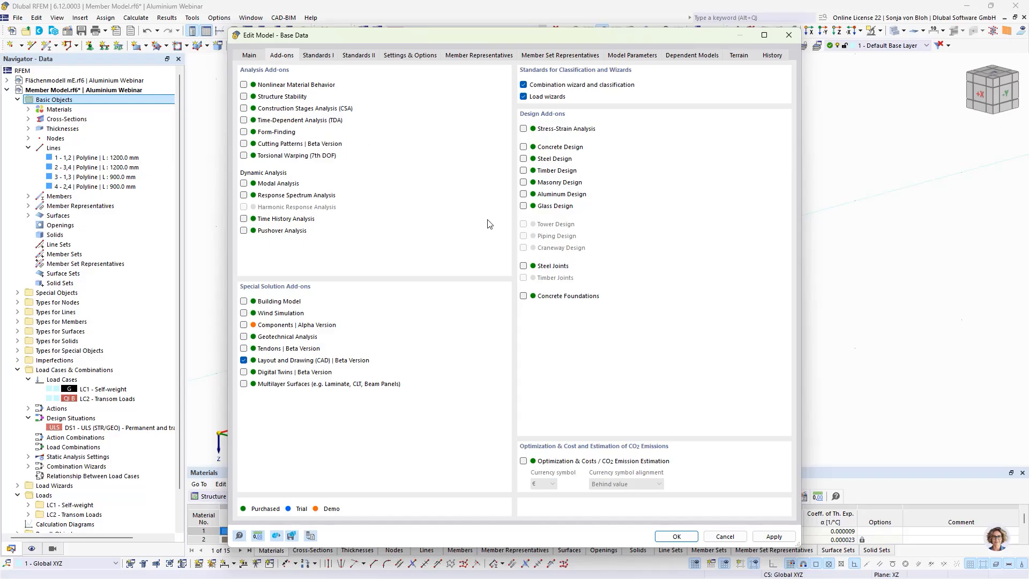
click(524, 194)
click(676, 537)
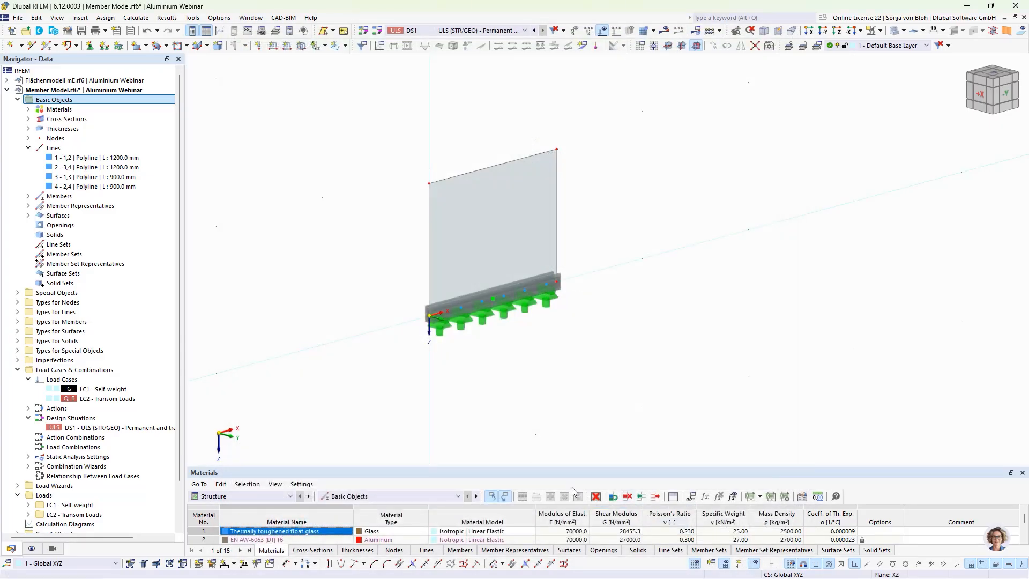
- Turn off the stability design in the default ultimate configuration of the Aluminum Design
scroll(70, 429, down, 2)
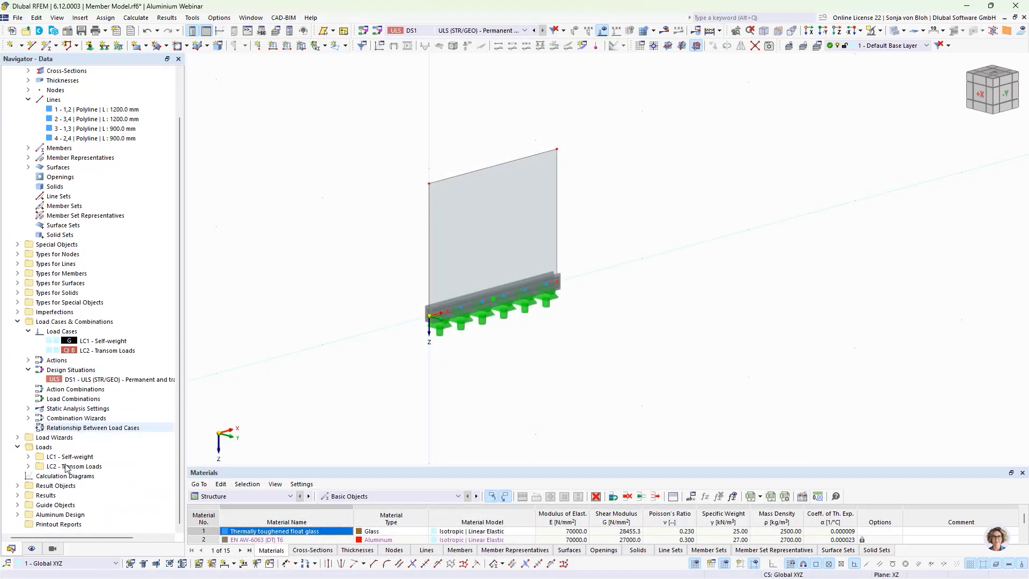
click(17, 514)
scroll(63, 502, down, 4)
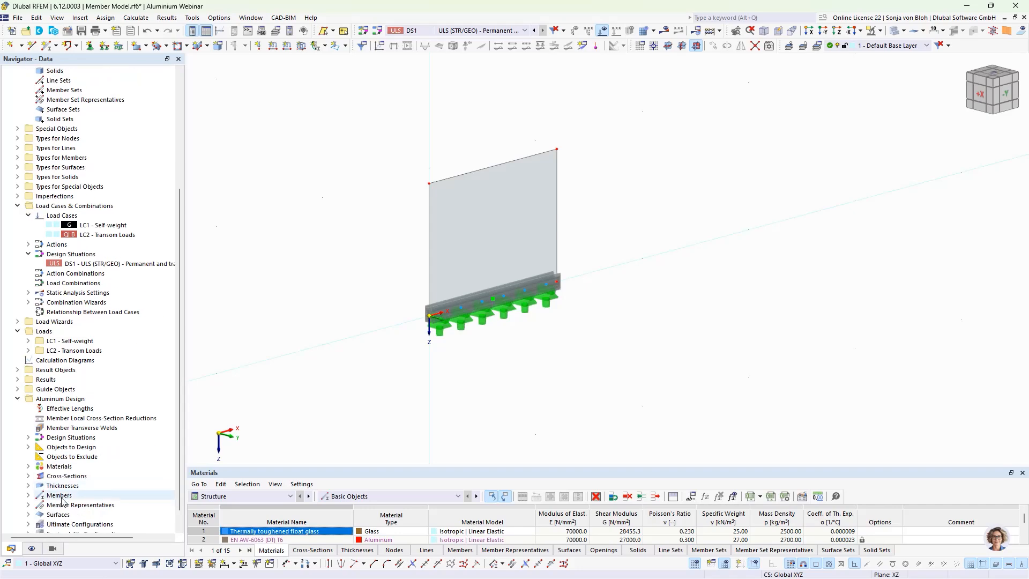
scroll(53, 421, down, 1)
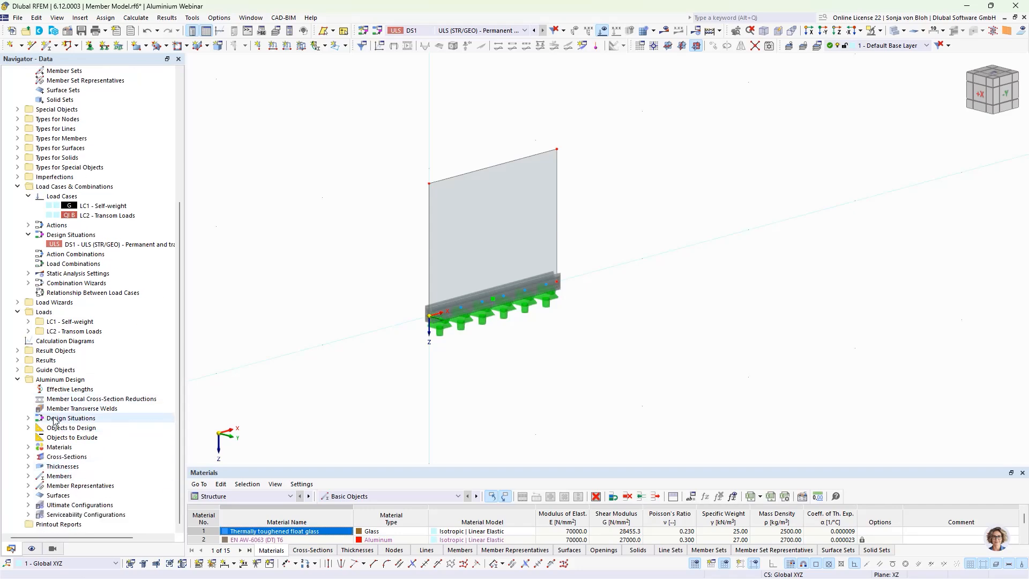
click(28, 504)
double_click(85, 514)
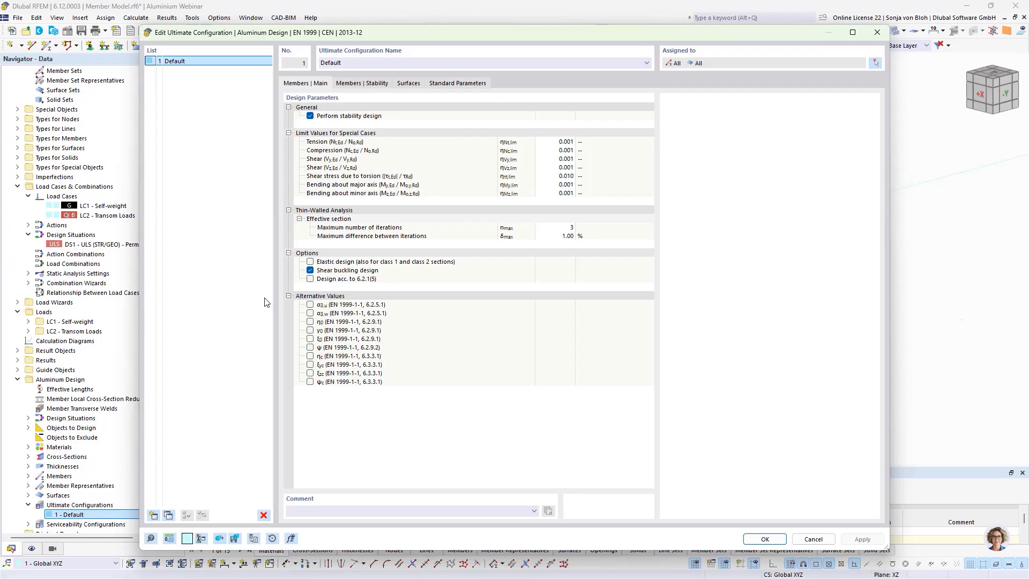
click(314, 117)
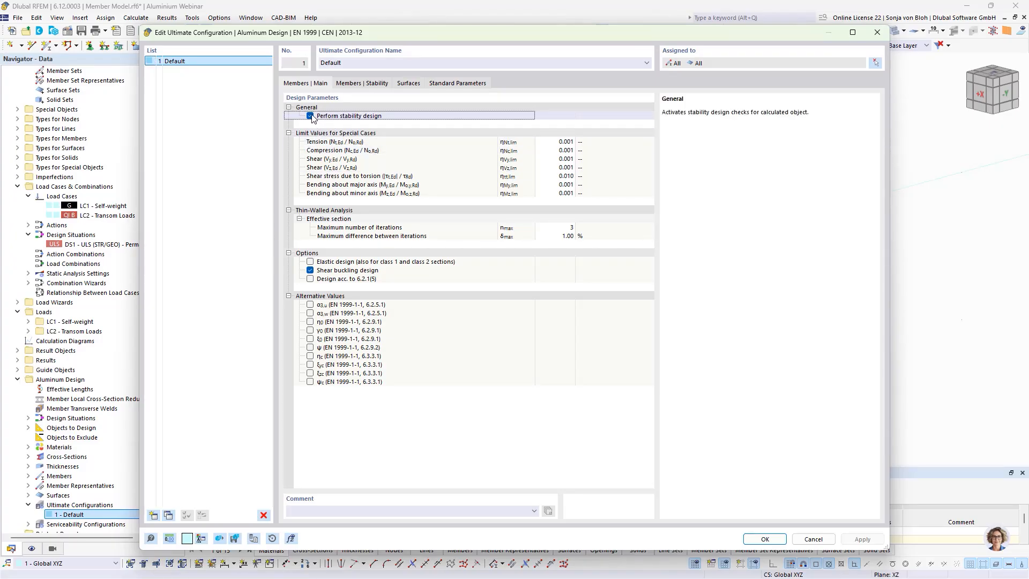
click(311, 116)
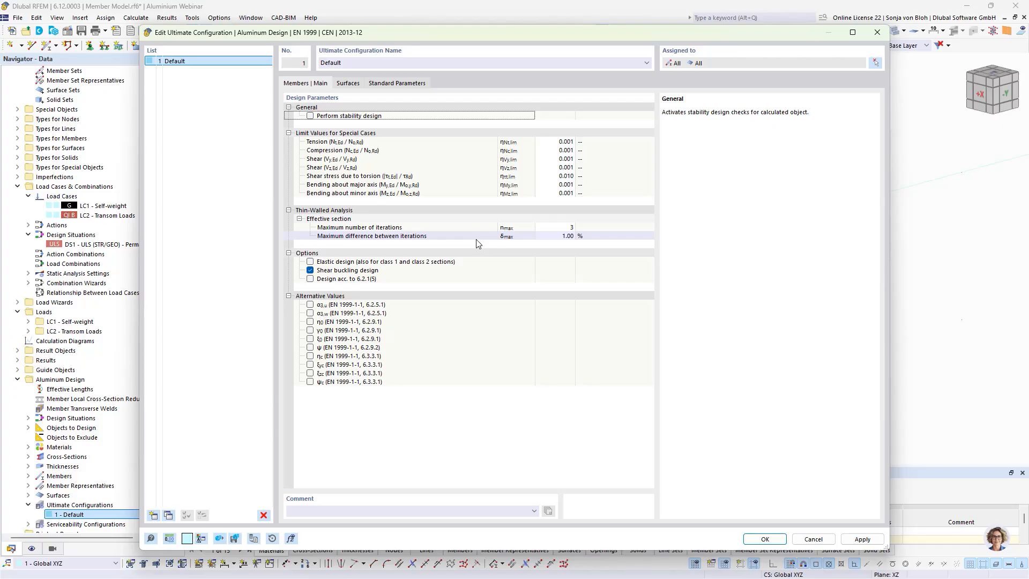
click(765, 540)
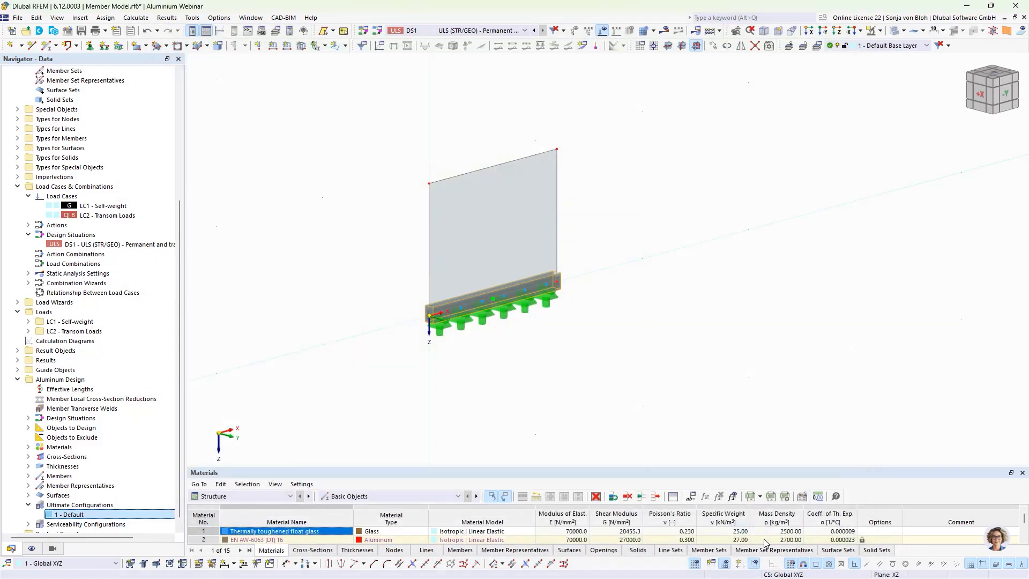
- Exclude member representatives and surfaces from the Aluminum Design objects, leaving only members, and calculate the design results
click(288, 497)
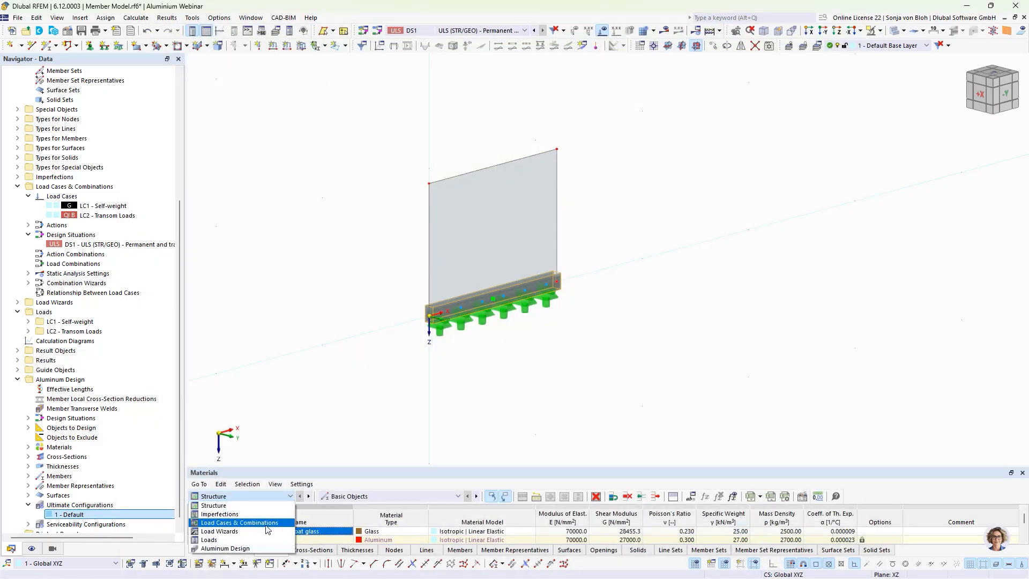
click(260, 548)
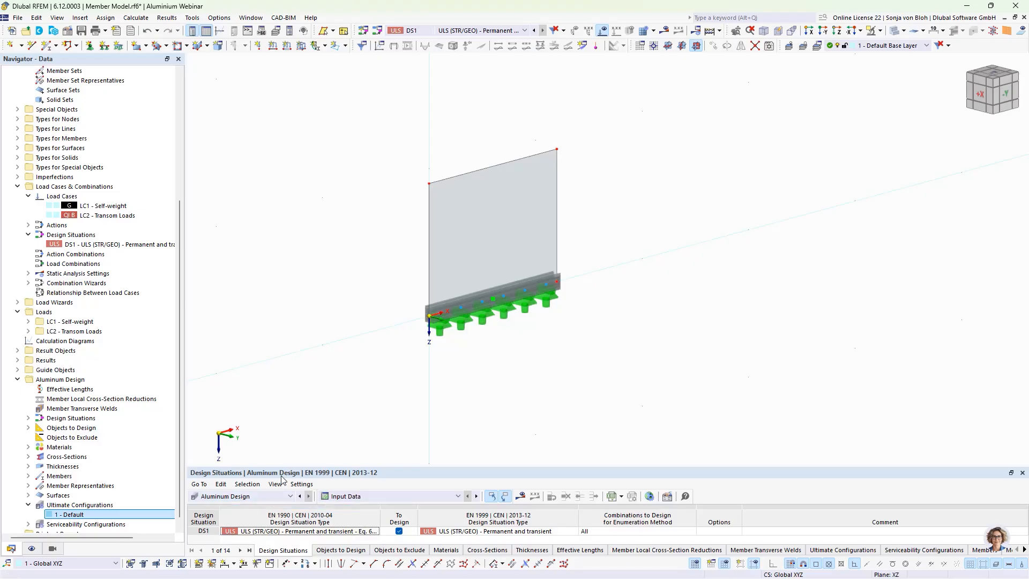
drag(283, 467, 284, 398)
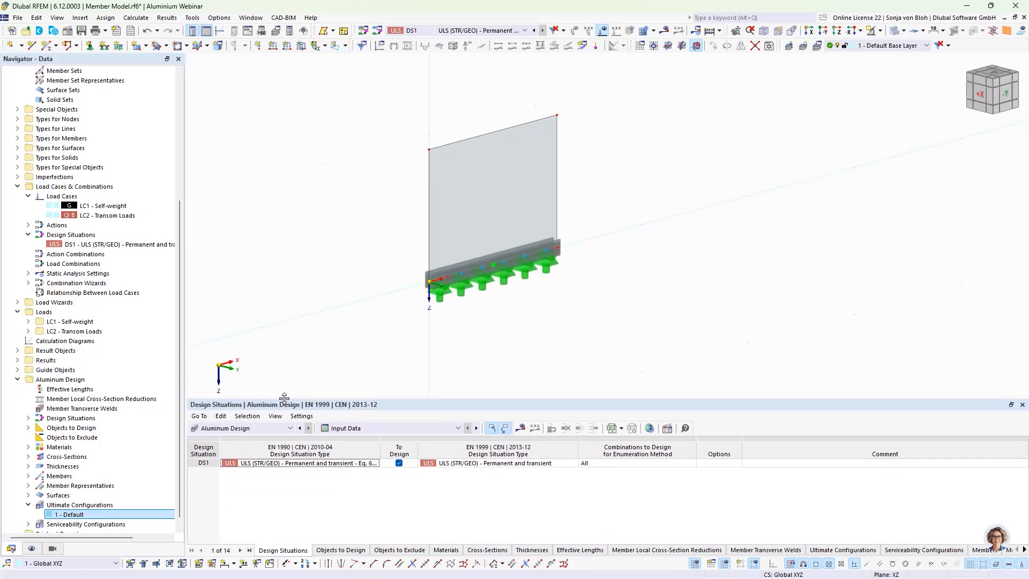
click(333, 551)
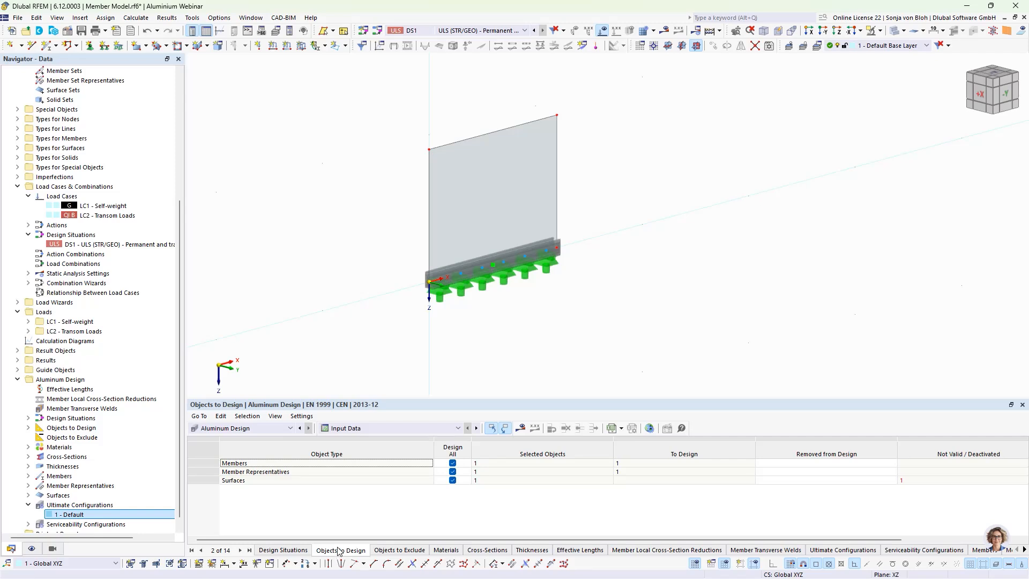
click(453, 472)
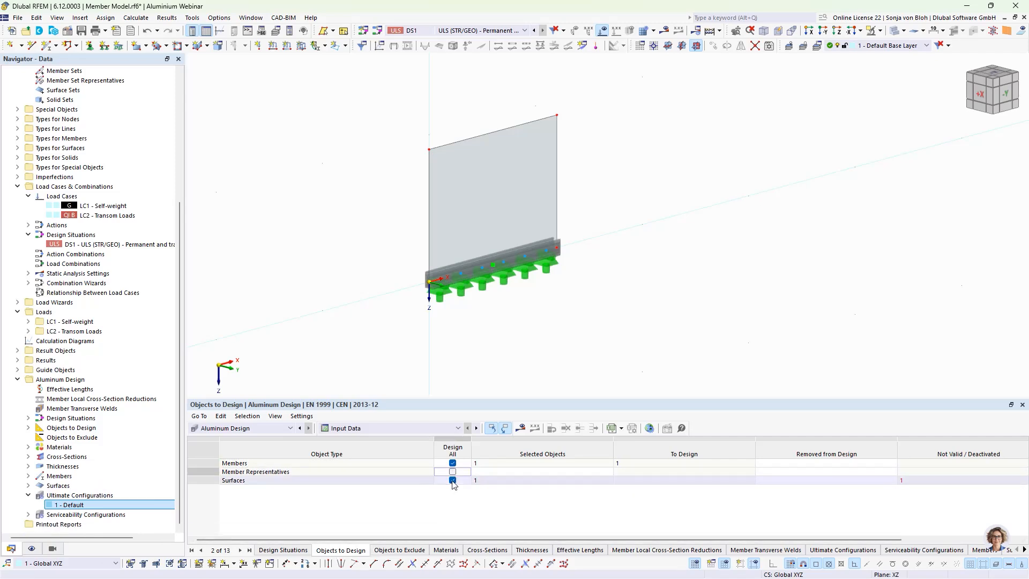
click(452, 480)
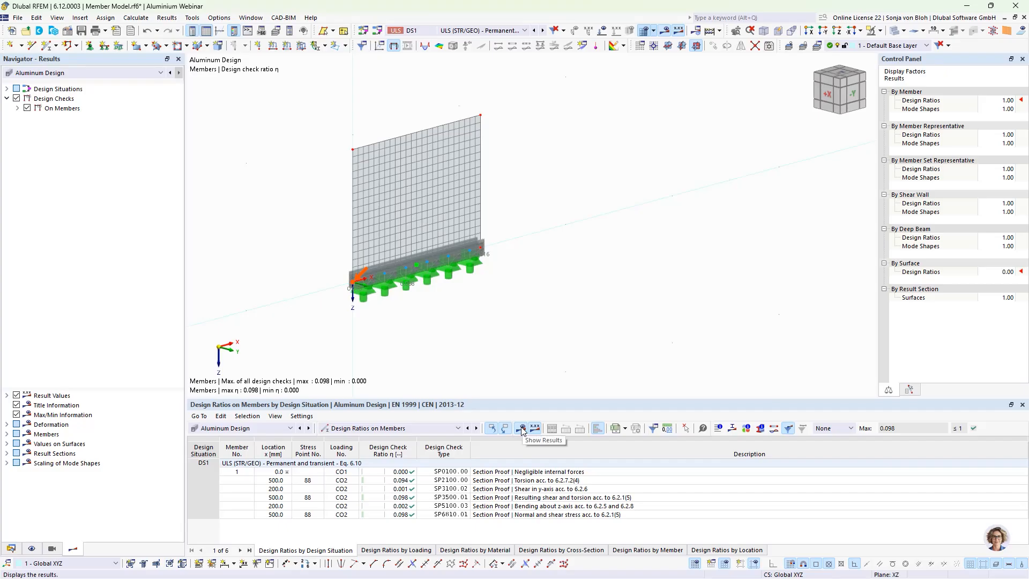
- Examine the normal and shear stress check to 6.2.1(5) and its governing location on the base profile
click(469, 515)
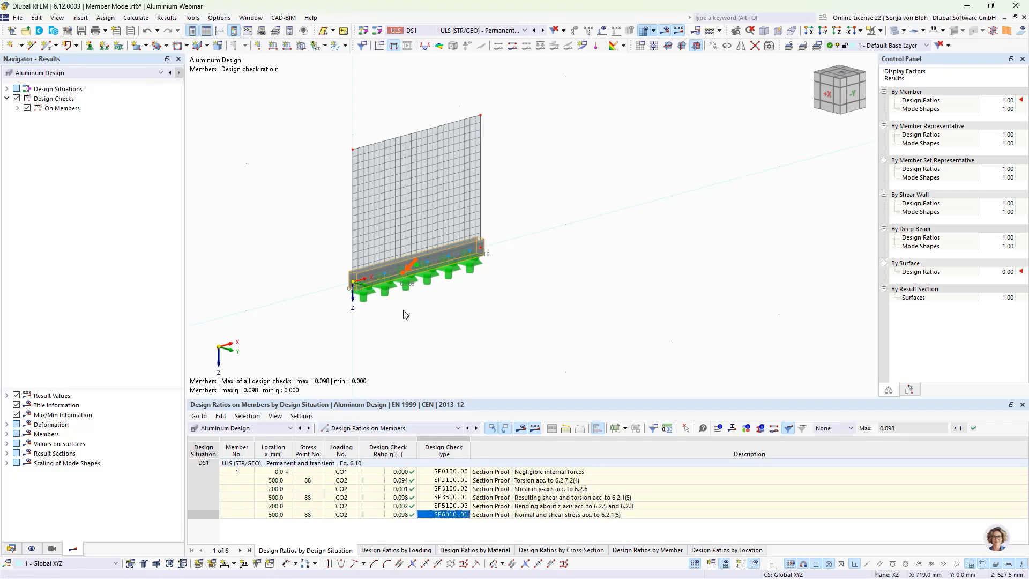
scroll(394, 285, up, 3)
ctrl+middle_drag(398, 298, 412, 314)
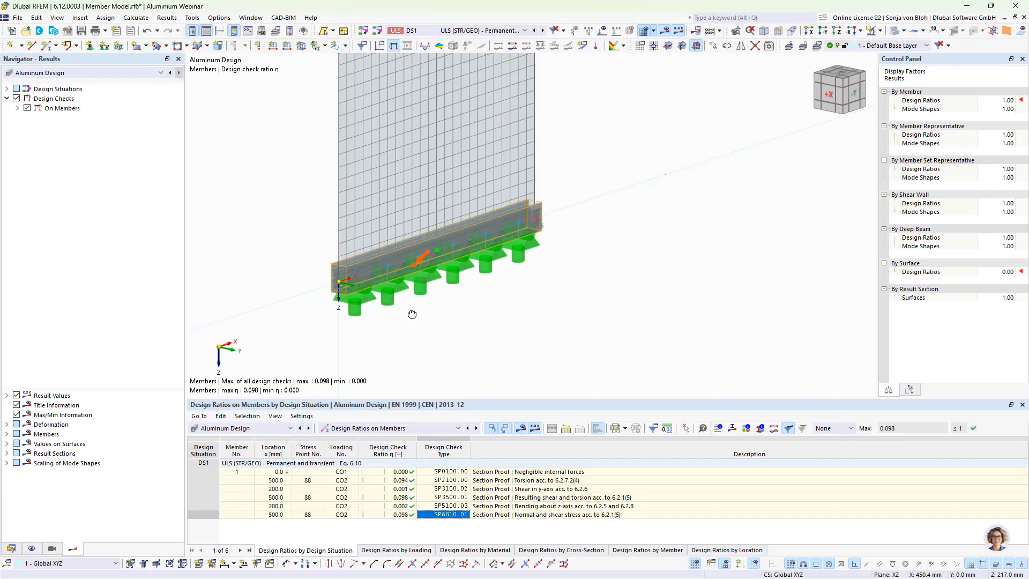
middle_drag(403, 315, 463, 339)
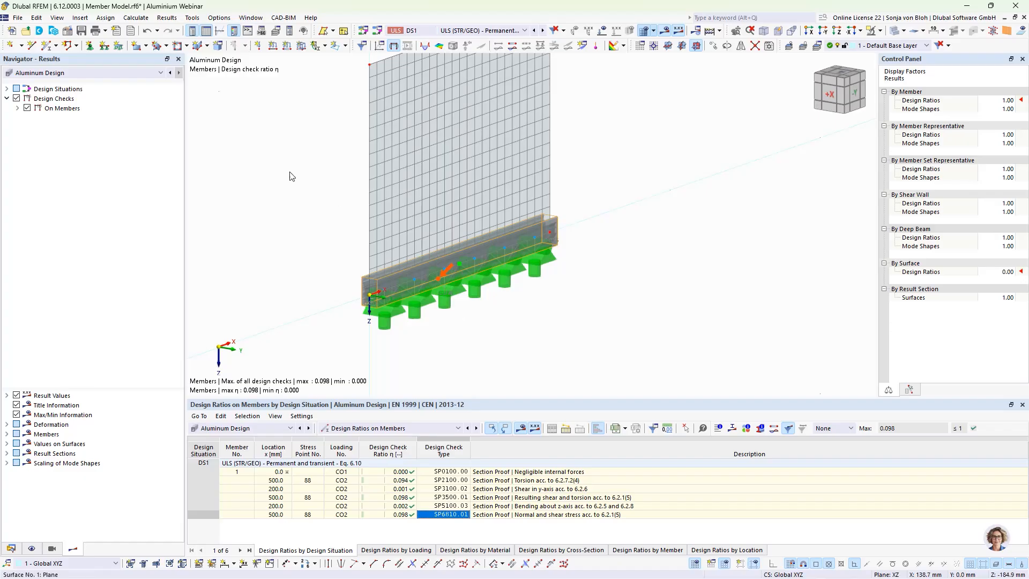
- Save the member model, then save it under the new name Surface Model with FE mesh and results included
click(81, 31)
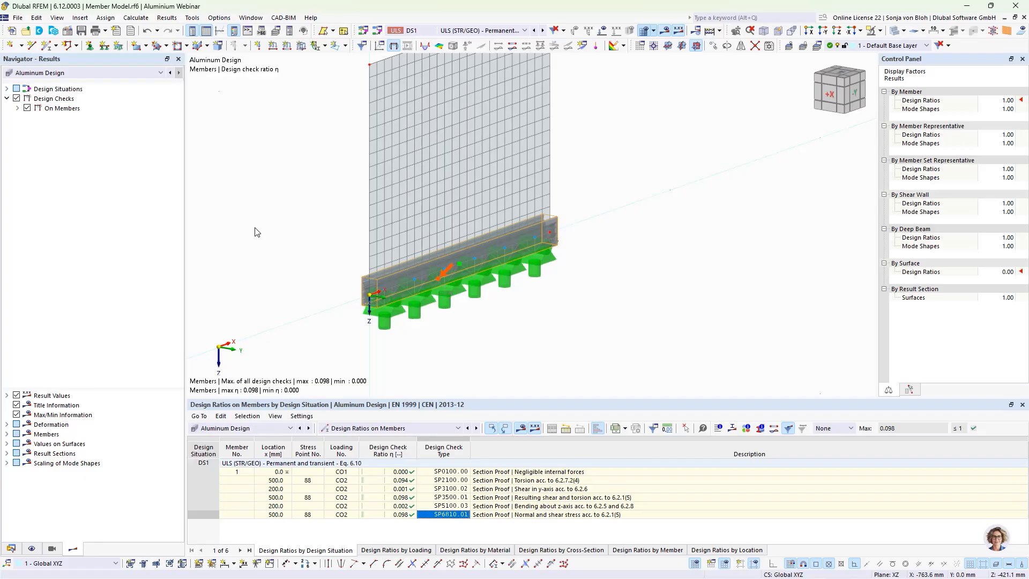
click(18, 19)
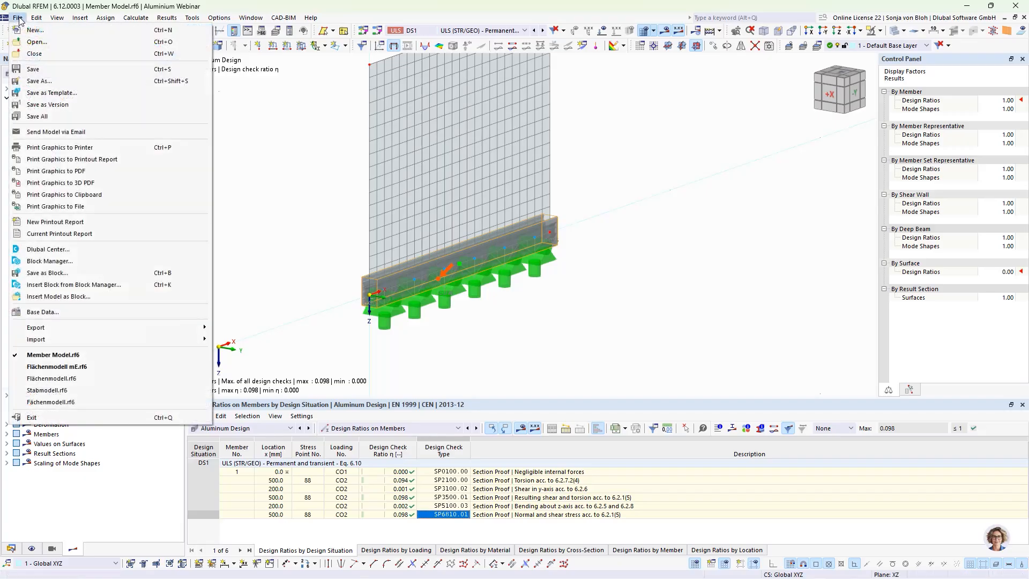
click(102, 81)
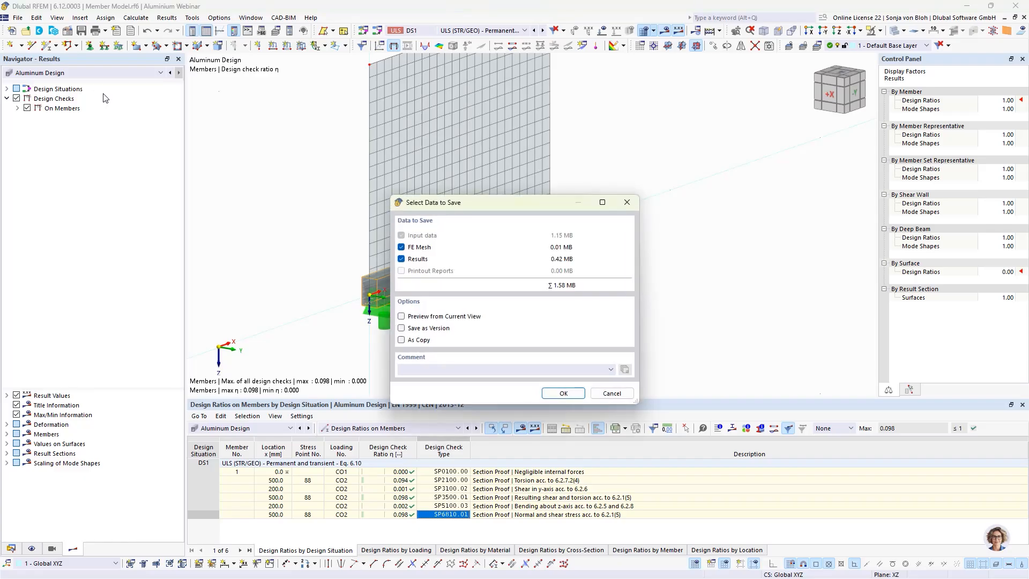
click(569, 395)
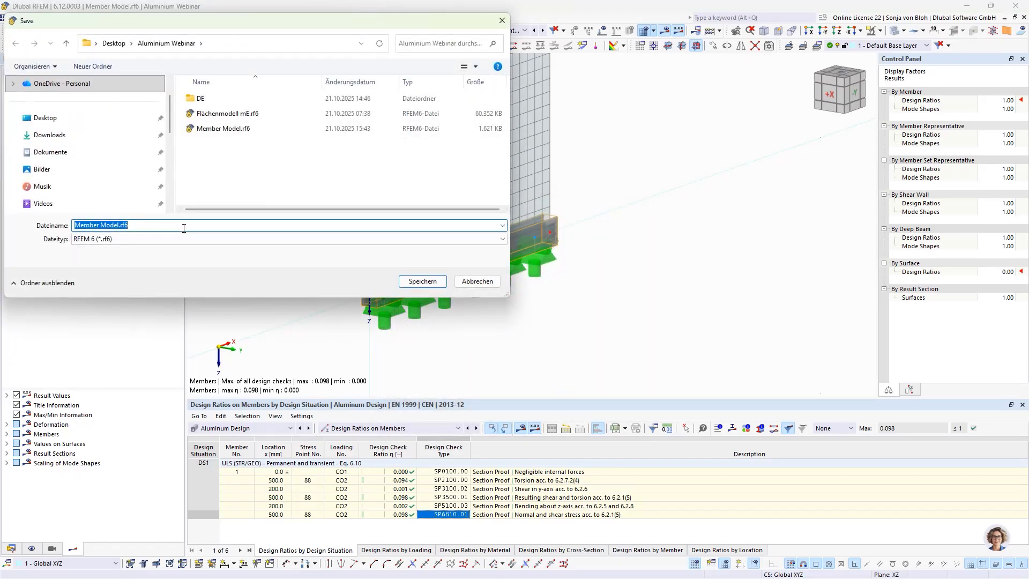
text(Surface Model)
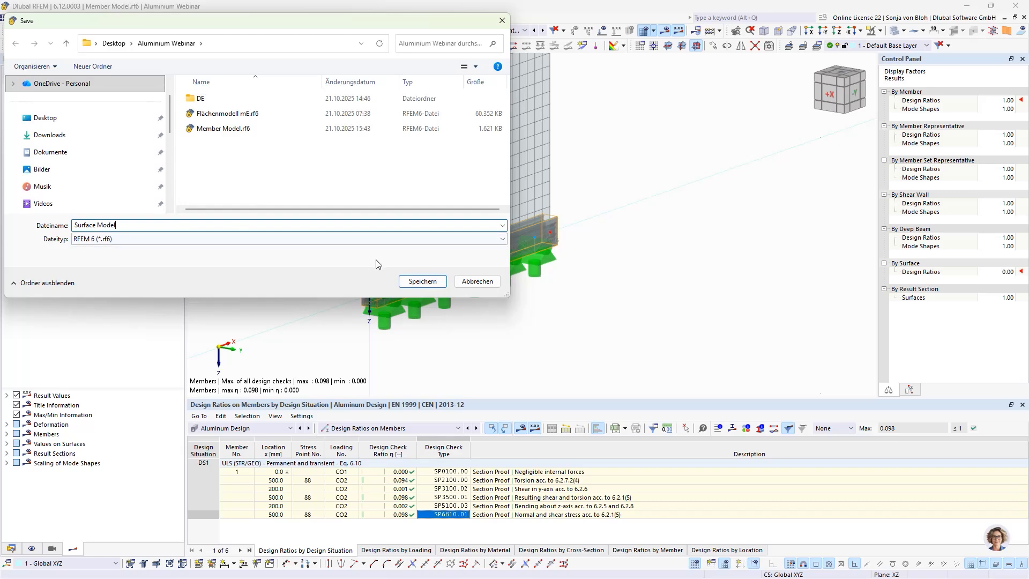
click(417, 280)
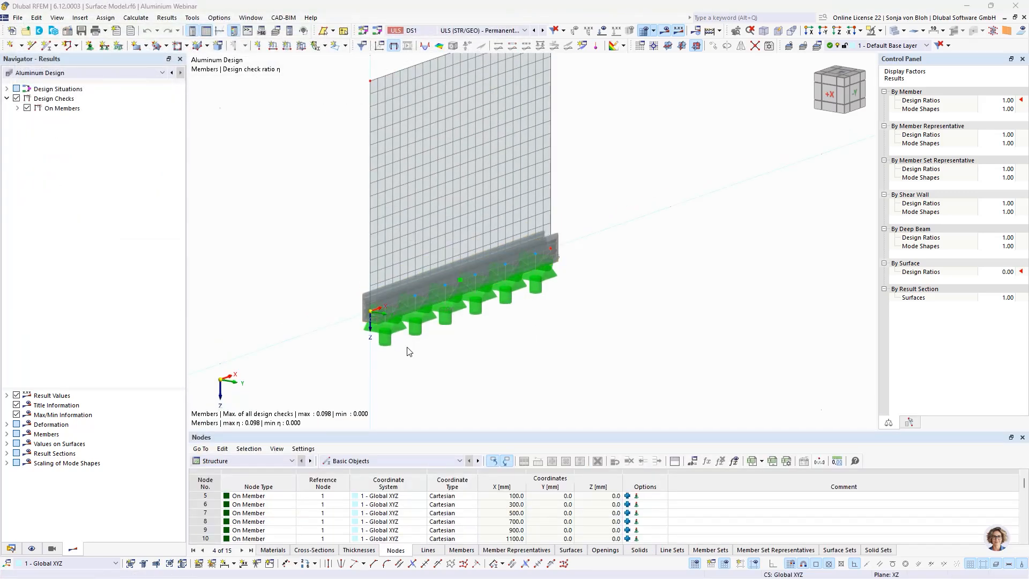
- Generate surfaces from the aluminium base profile member
right_click(414, 290)
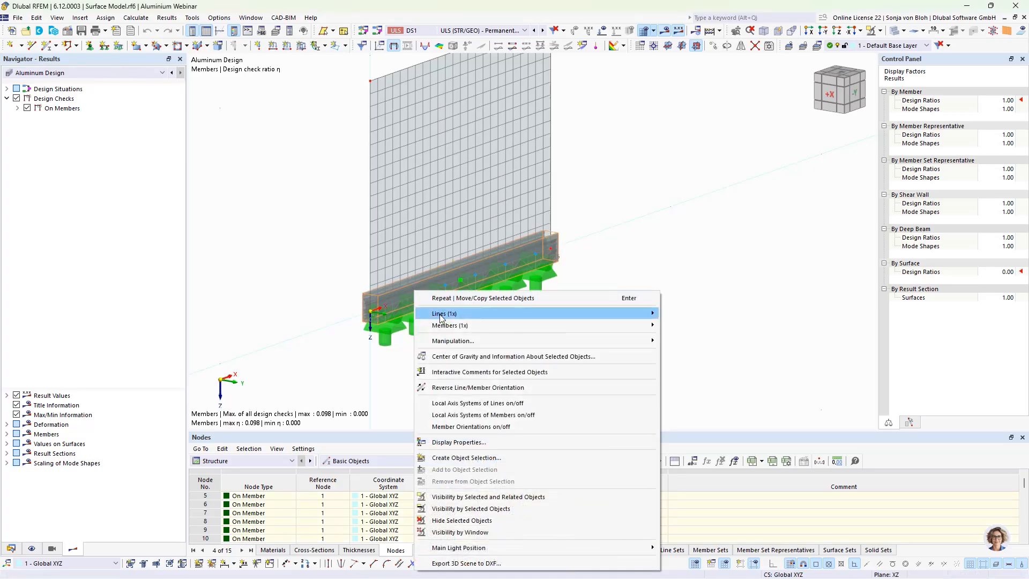
mouse_move(451, 325)
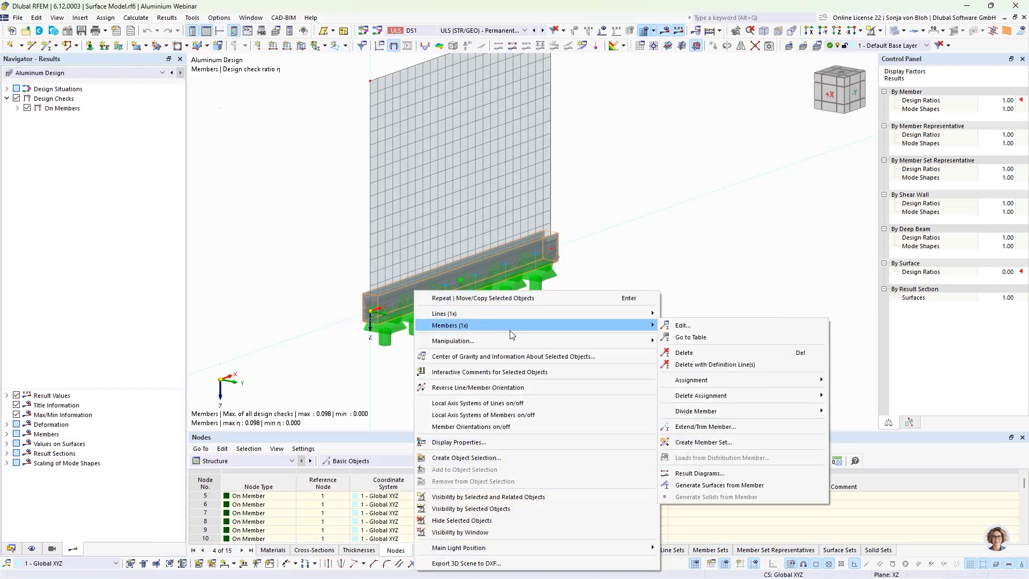
click(692, 485)
click(560, 354)
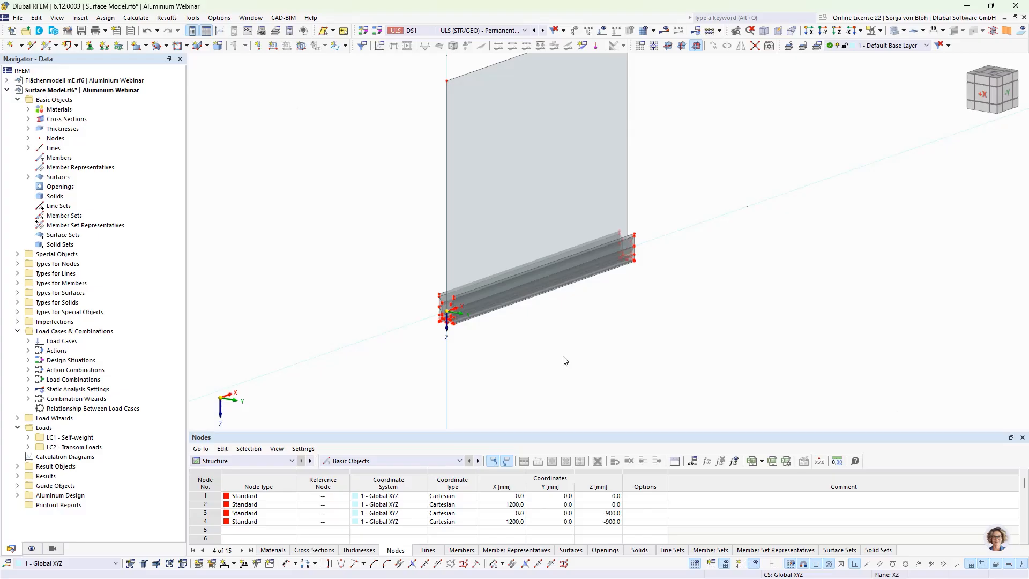
scroll(434, 345, up, 6)
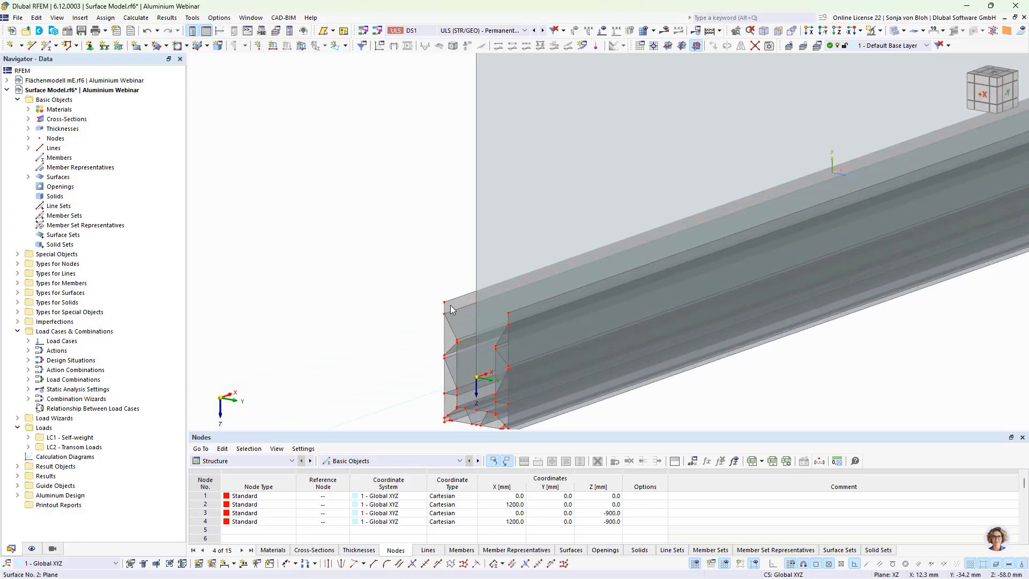
- Round the coordinates of all nodes to 2 decimal places of the length unit
double_click(450, 305)
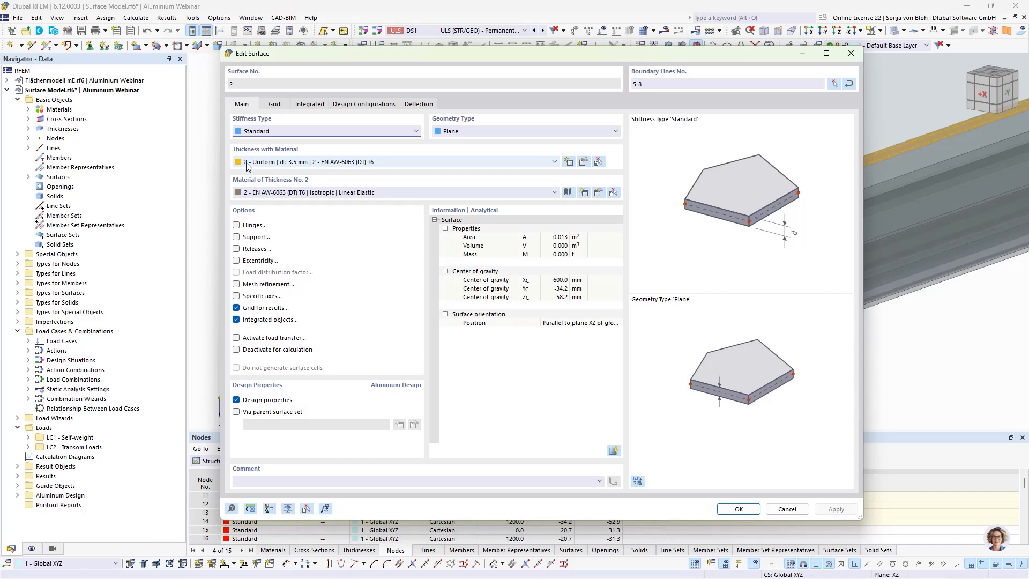
click(788, 509)
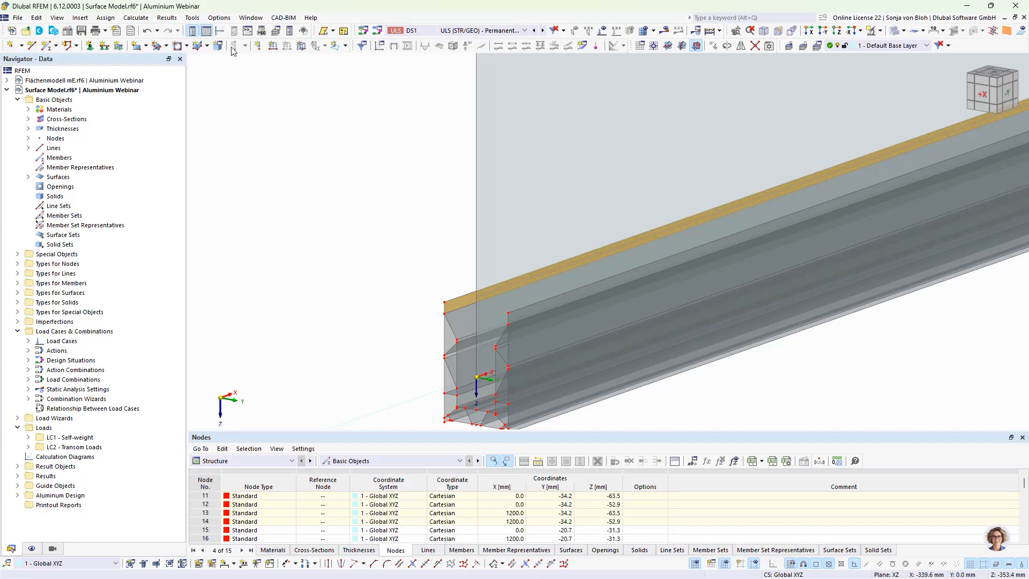
click(193, 18)
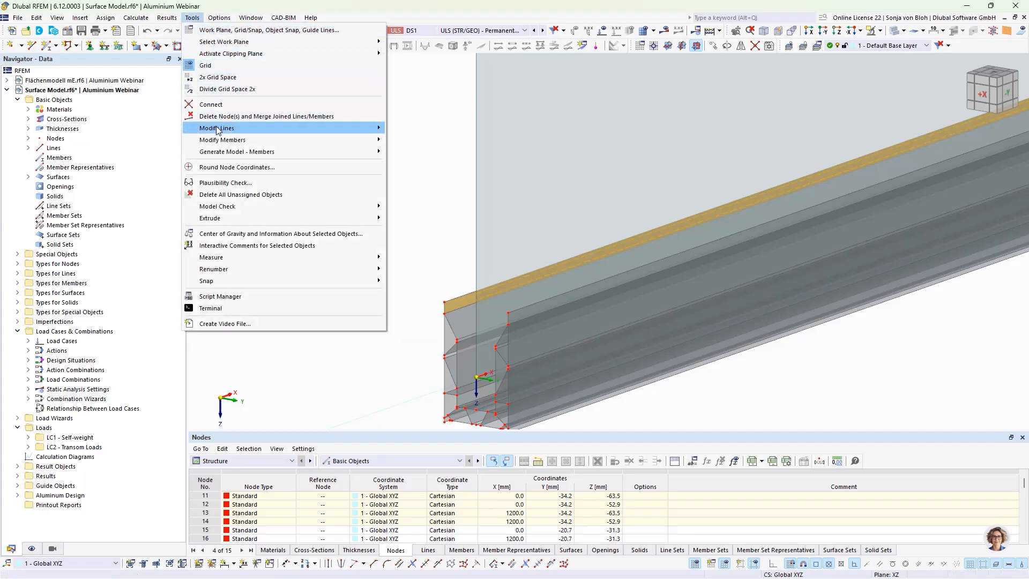
click(229, 170)
double_click(426, 243)
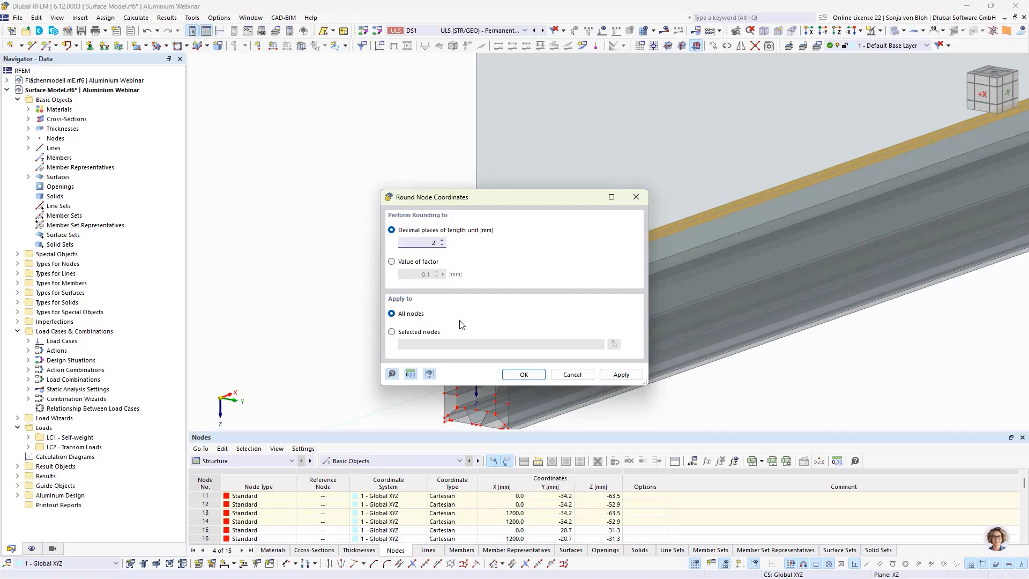
click(523, 374)
click(558, 368)
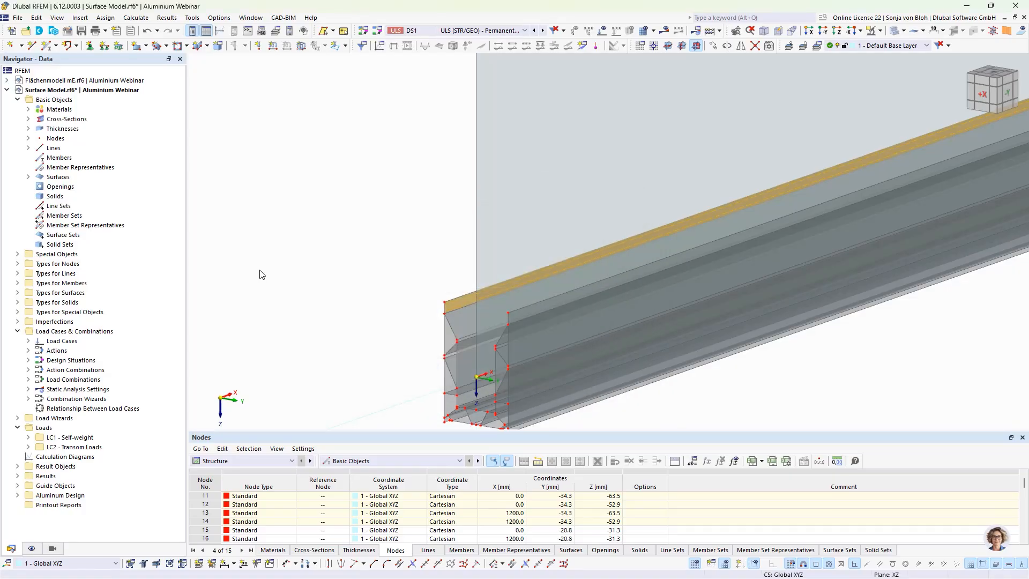
- Move the glass surface without copying it, using a displacement of 0 mm in Y and 19.4 mm in Z picked from the profile's inner web node
click(593, 188)
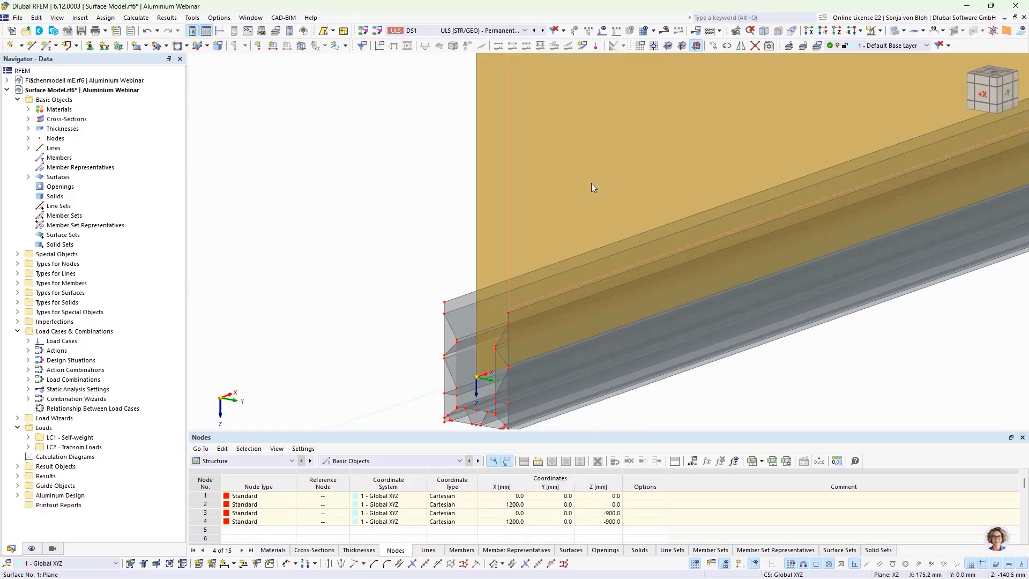
click(813, 33)
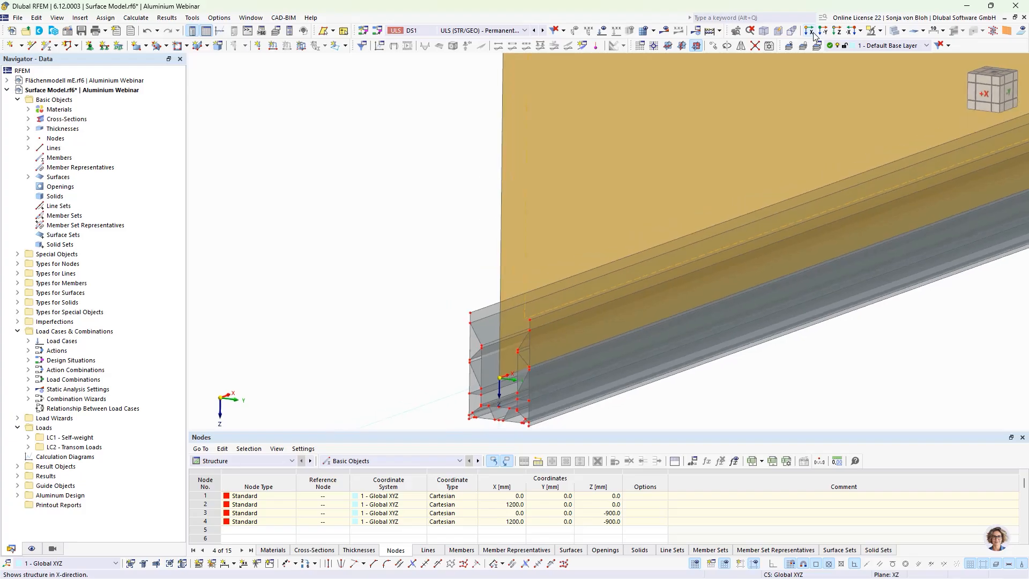
click(713, 46)
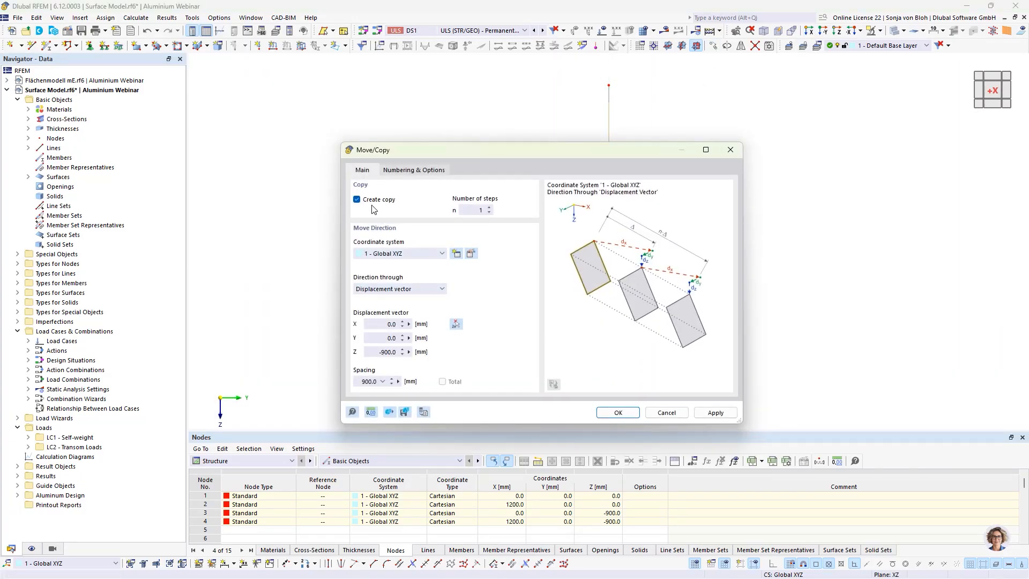
click(357, 200)
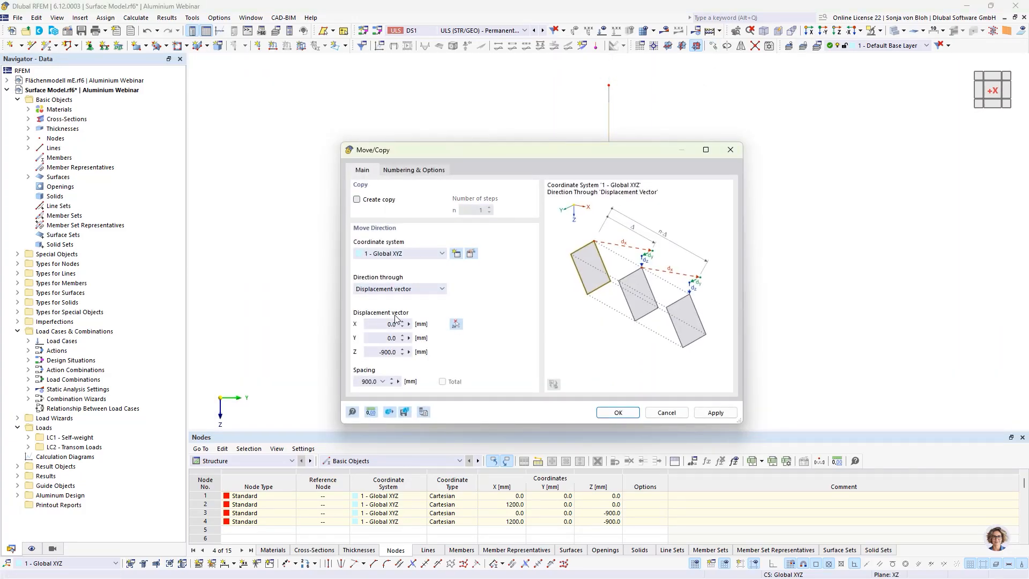
click(455, 324)
scroll(611, 382, up, 5)
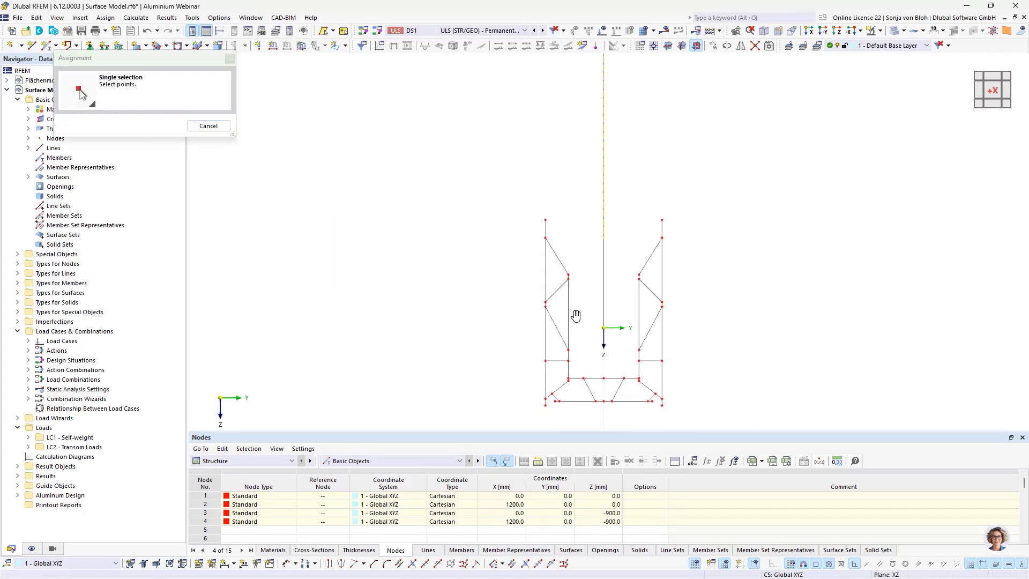
scroll(544, 284, up, 2)
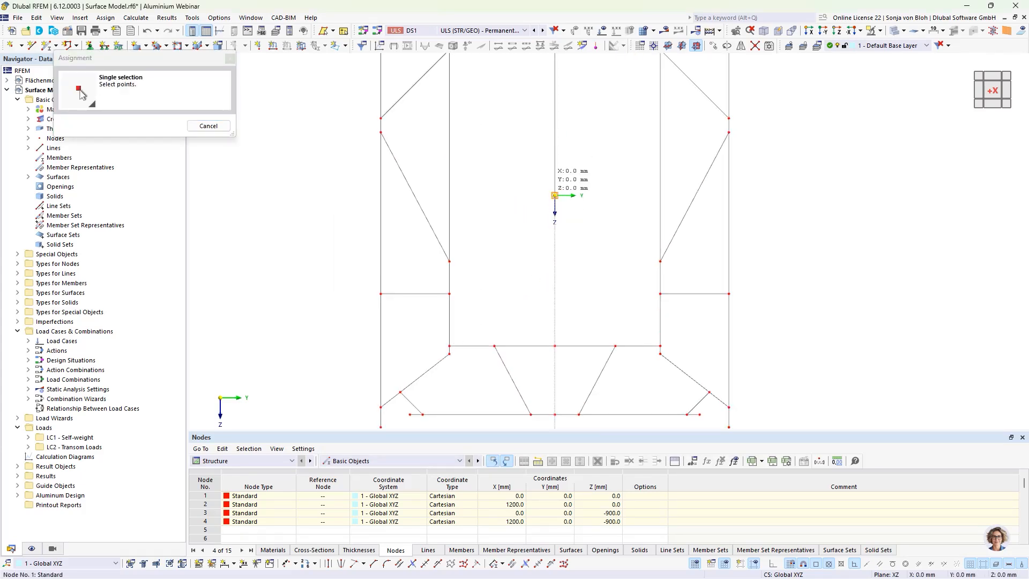
click(449, 293)
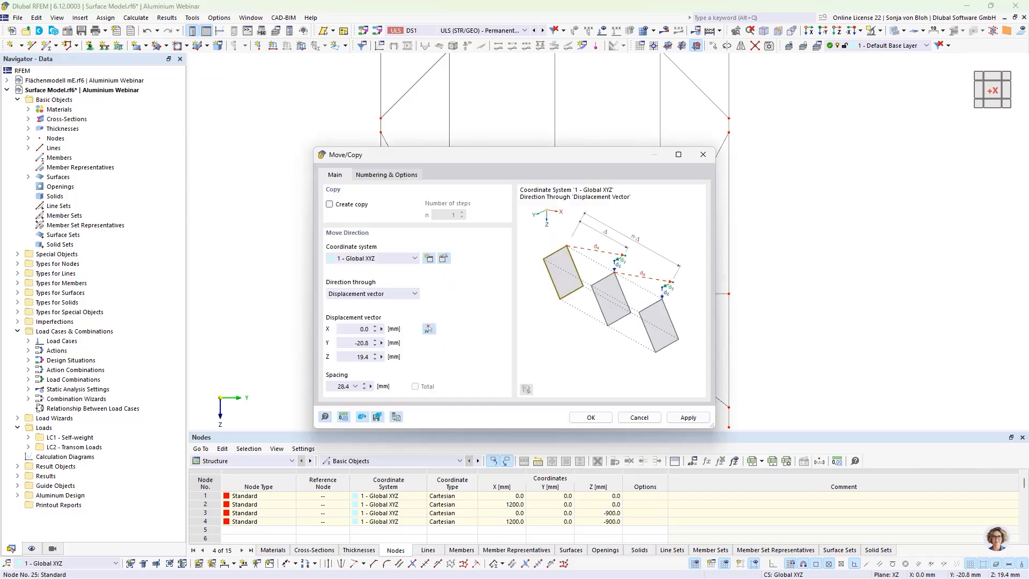
click(367, 343)
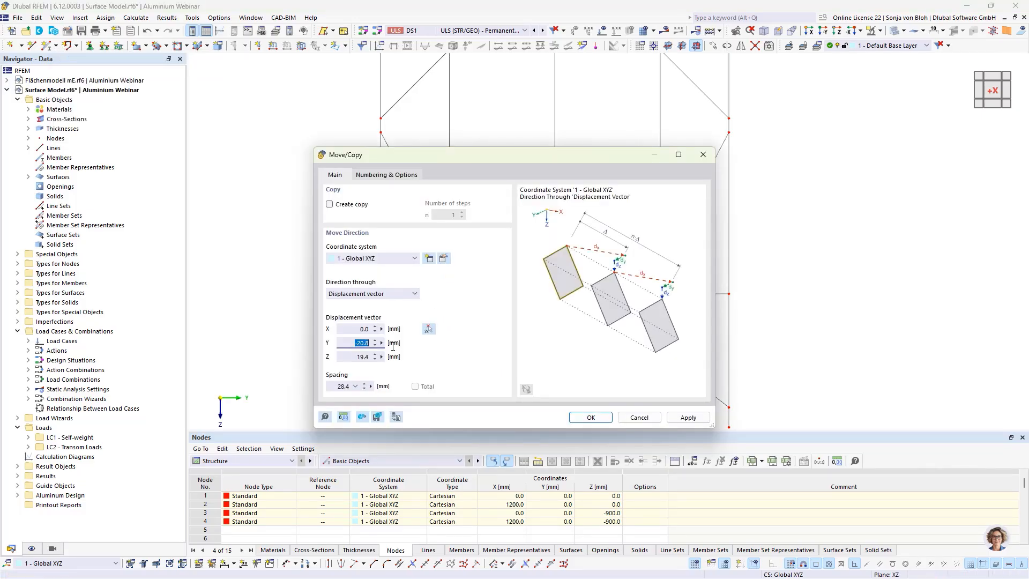
text(0)
click(585, 419)
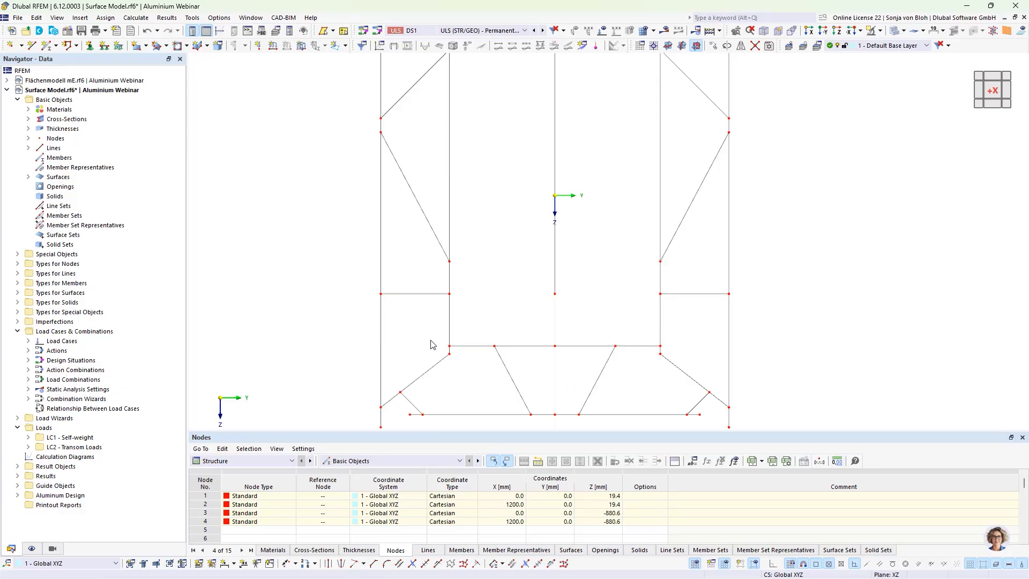
- Isolate the profile's two horizontal bottom plates by showing only the selected and related objects, and display them in isometric view
drag(430, 340, 681, 353)
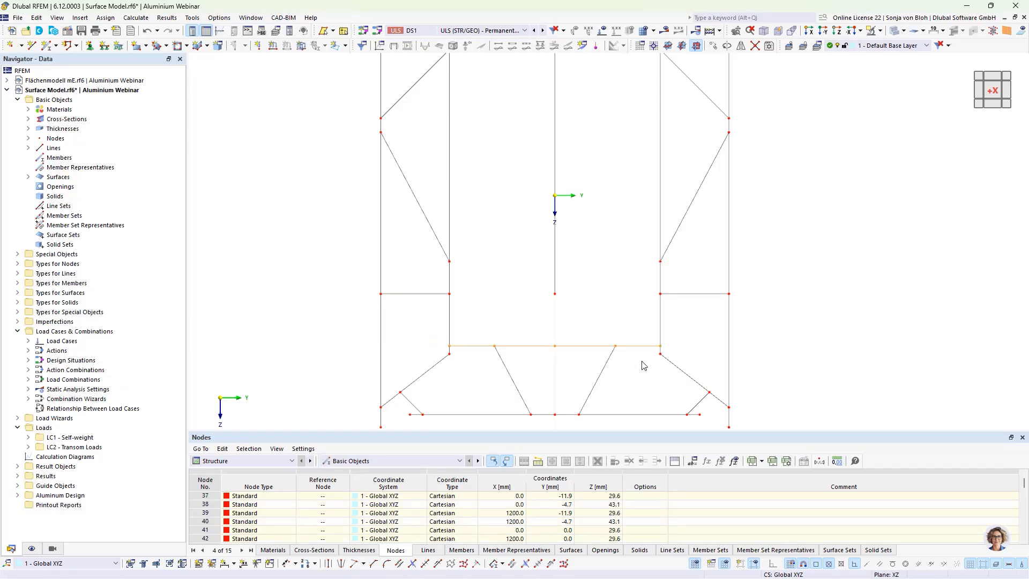
drag(397, 411, 709, 424)
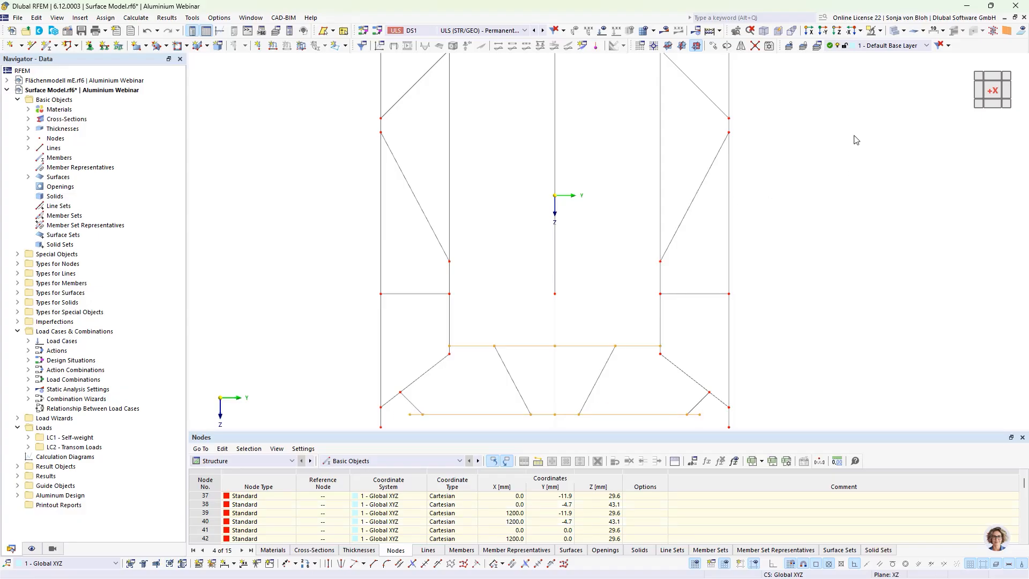
click(881, 32)
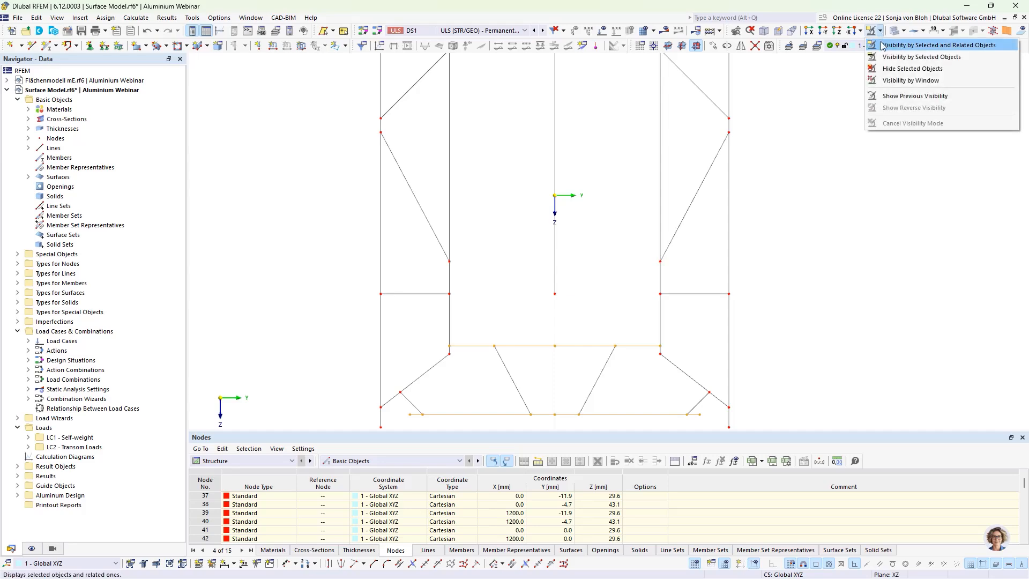
click(873, 46)
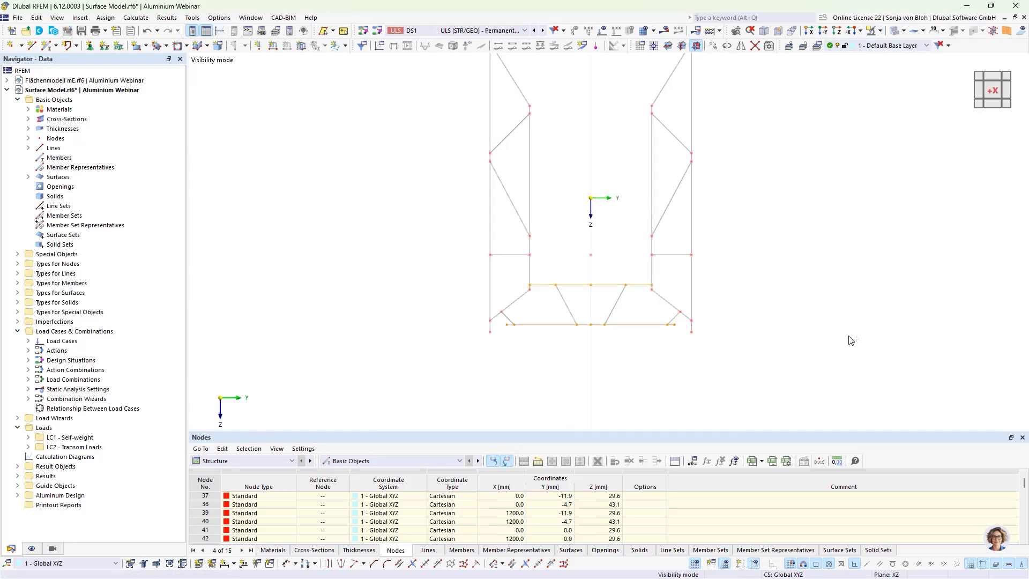
key(F7)
click(783, 368)
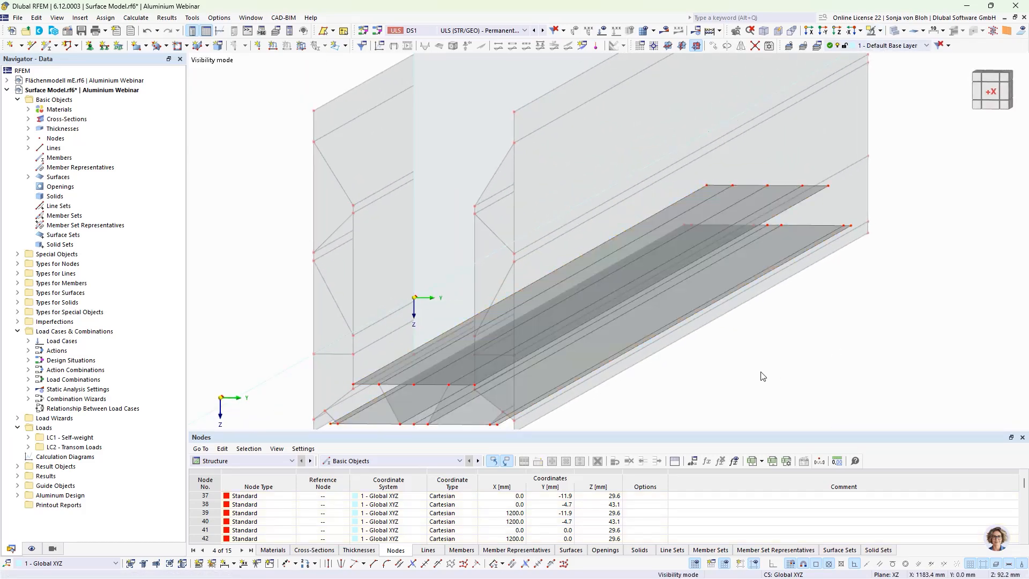
middle_drag(782, 369, 780, 346)
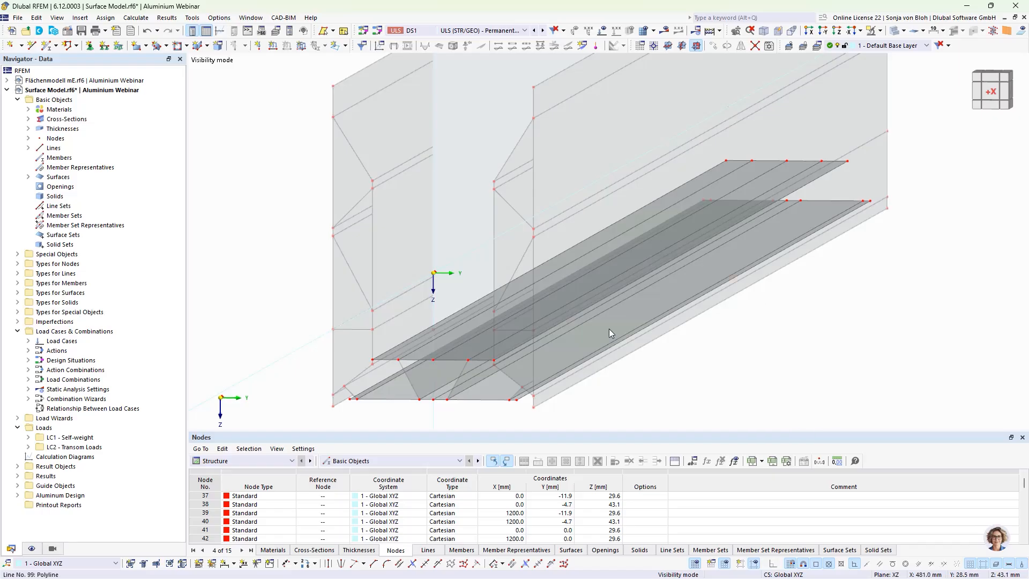
- Delete the surface strips of both horizontal bottom plates, keeping only the outermost strip of each on the negative Y side
scroll(449, 366, up, 2)
click(455, 342)
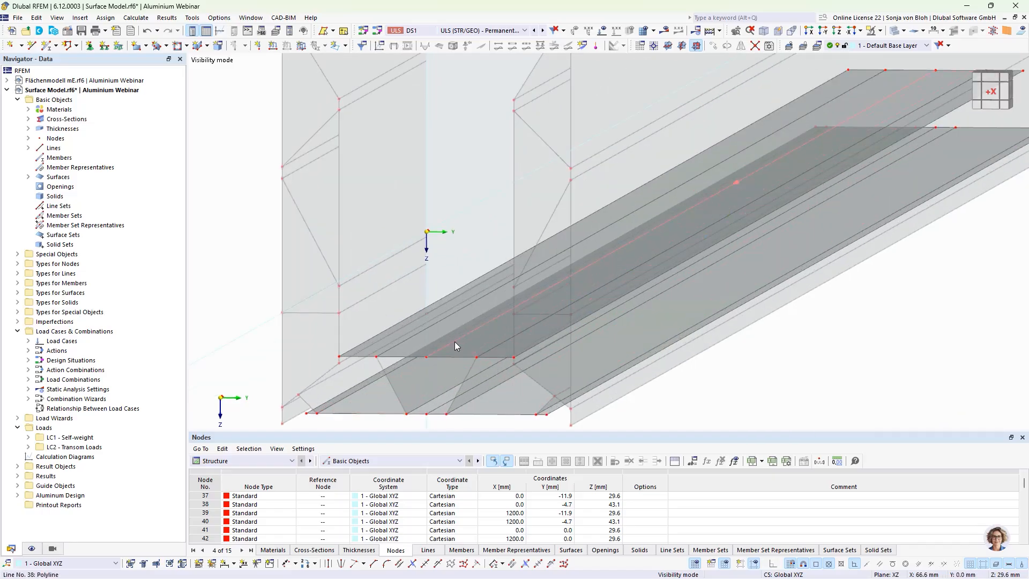
click(505, 353)
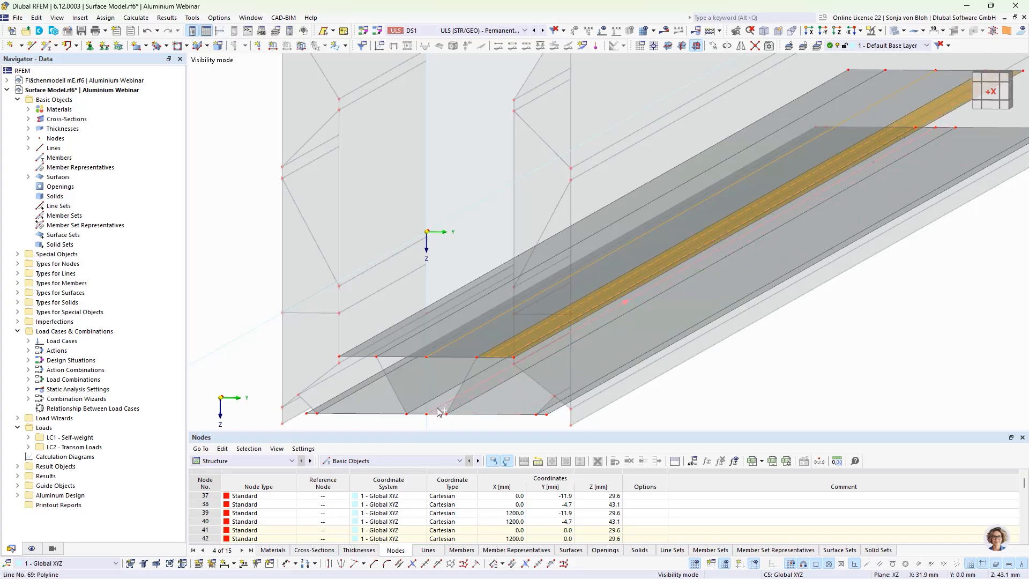
click(379, 410)
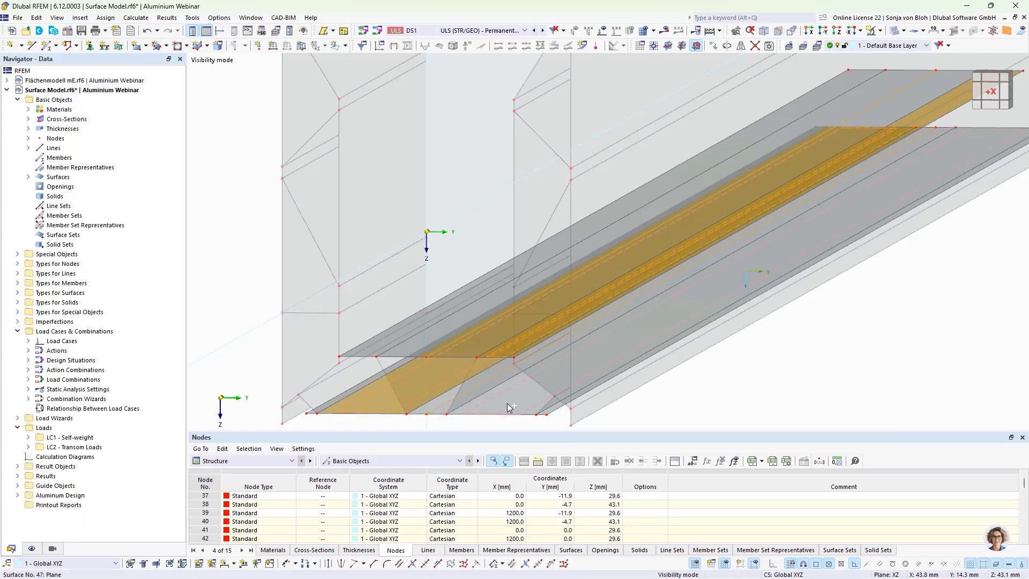
click(534, 419)
scroll(540, 426, up, 2)
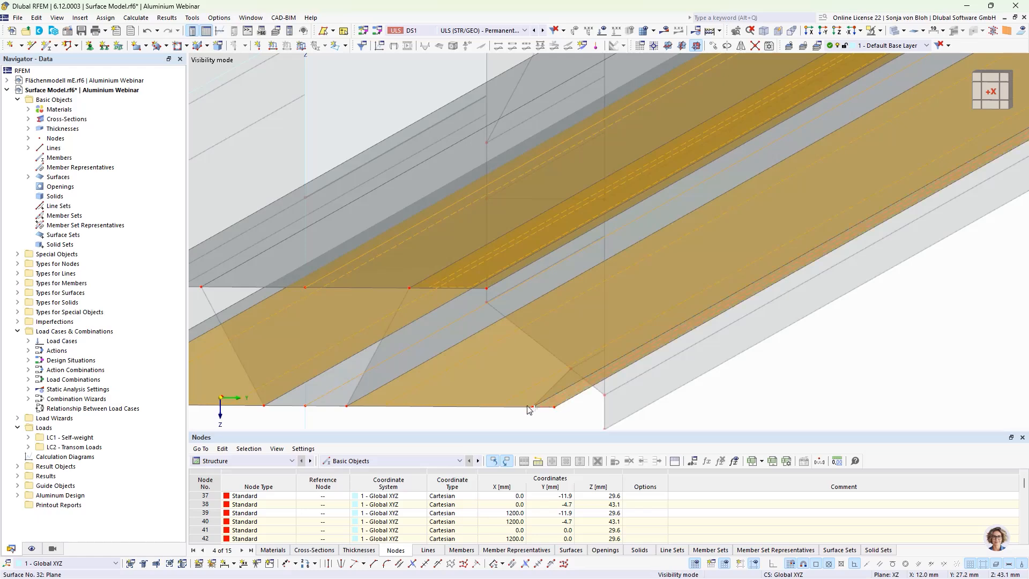
click(536, 409)
click(495, 418)
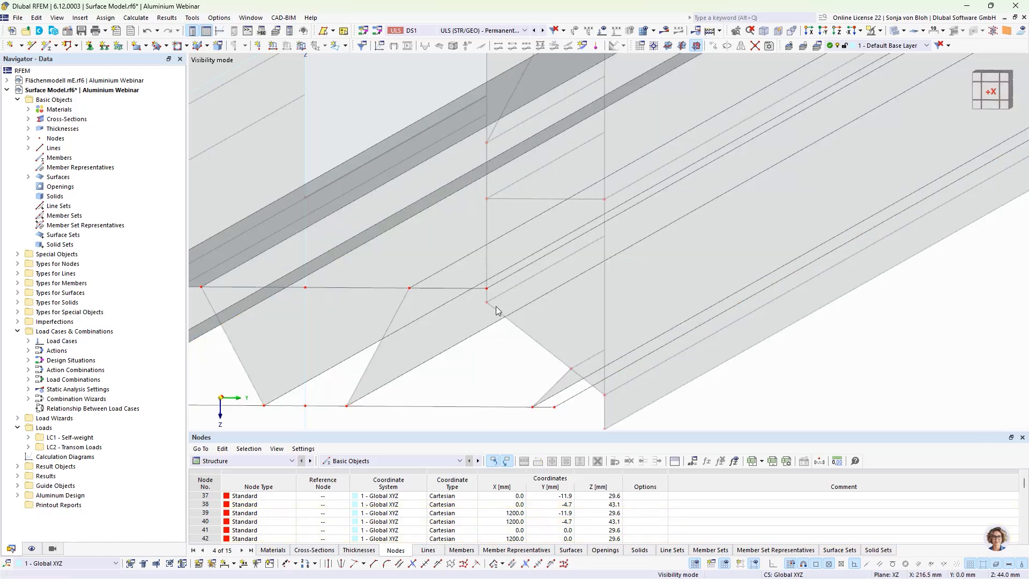
scroll(496, 309, down, 2)
- Edit the remaining upper strip's boundary, replacing inner line 35 with near-end lines 36, 104 and 137 and the opposite long edge 121
double_click(318, 286)
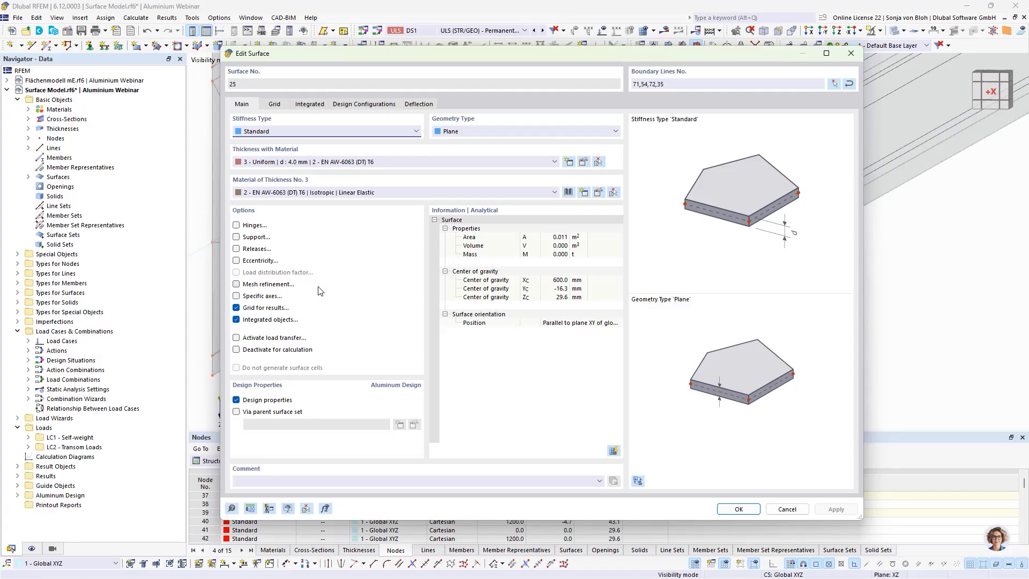
click(834, 83)
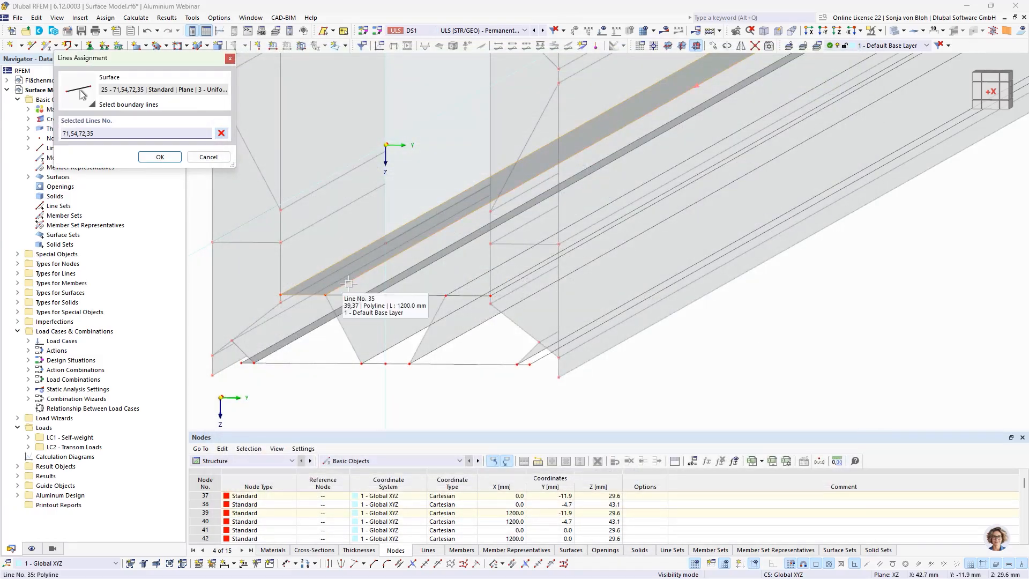
click(317, 295)
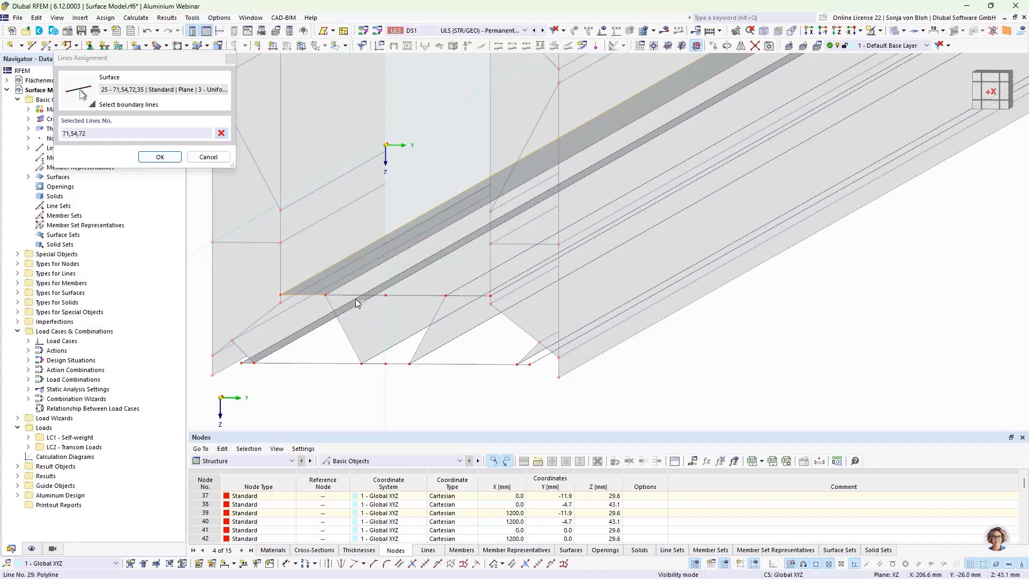
click(404, 296)
click(405, 295)
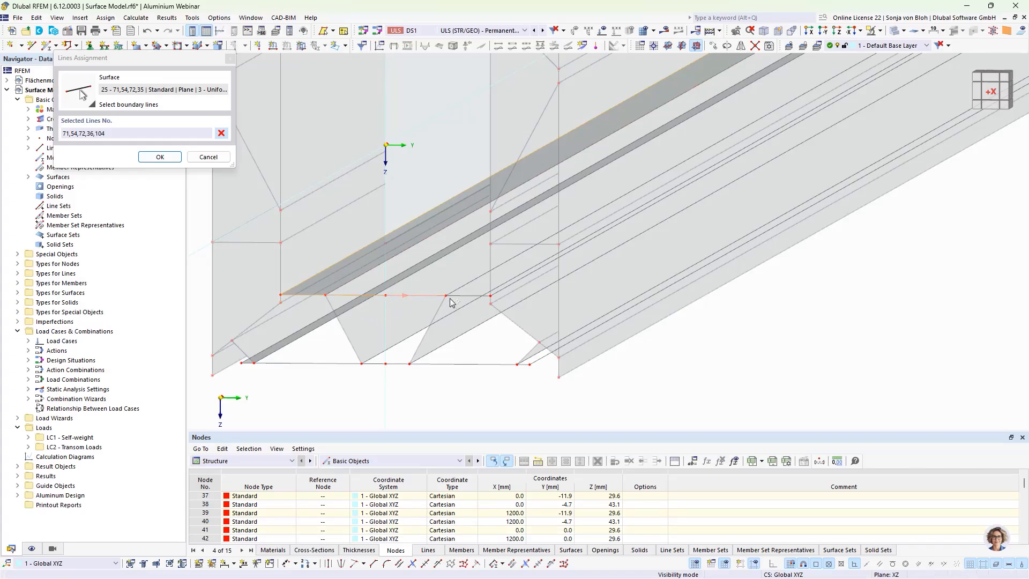
click(461, 296)
click(506, 290)
- Close the upper plate's boundary with far-end lines 138, 105 and 37, and apply the full-width surface
scroll(506, 290, down, 3)
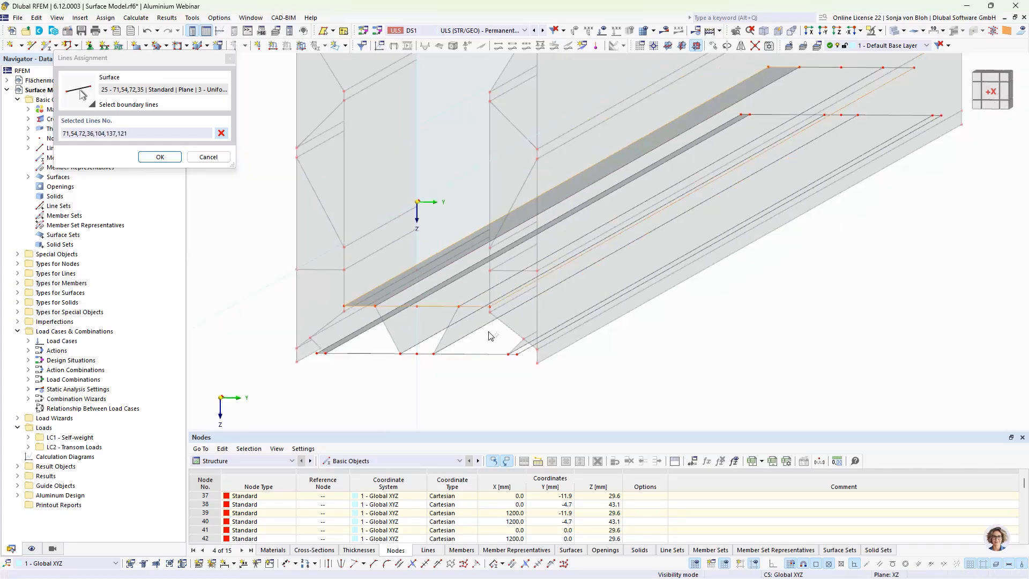
scroll(803, 127, up, 3)
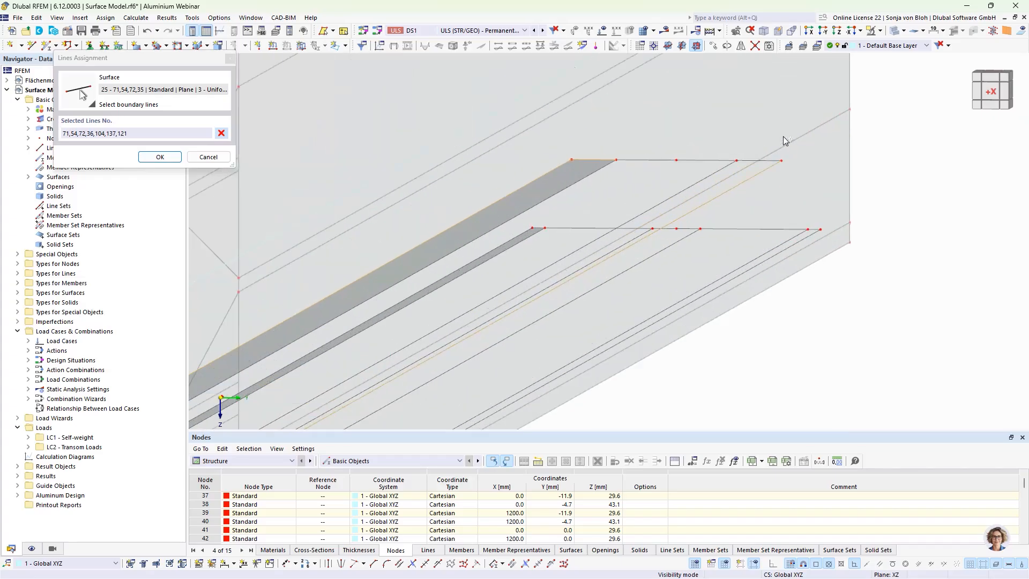
click(734, 161)
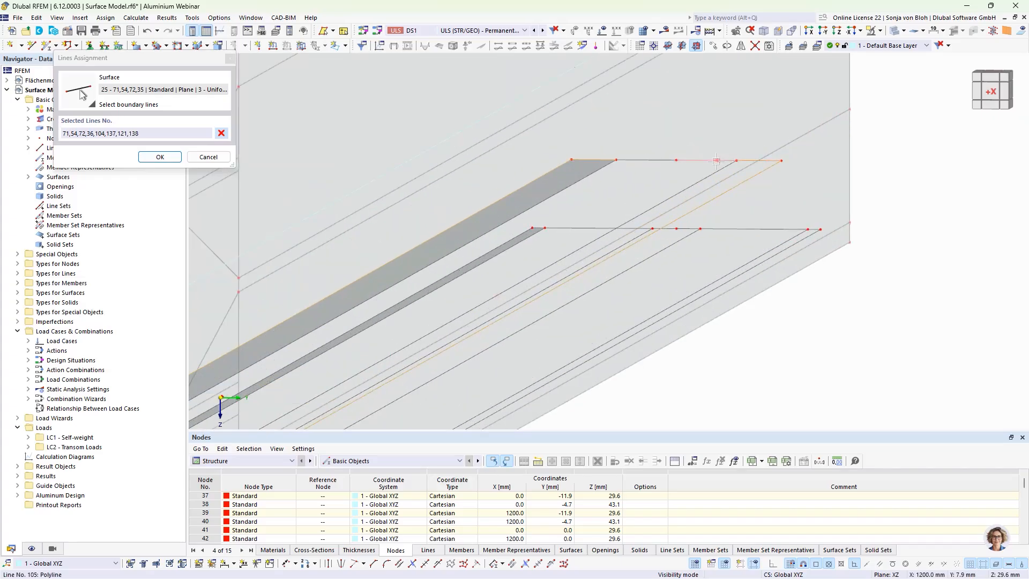
click(695, 160)
click(631, 160)
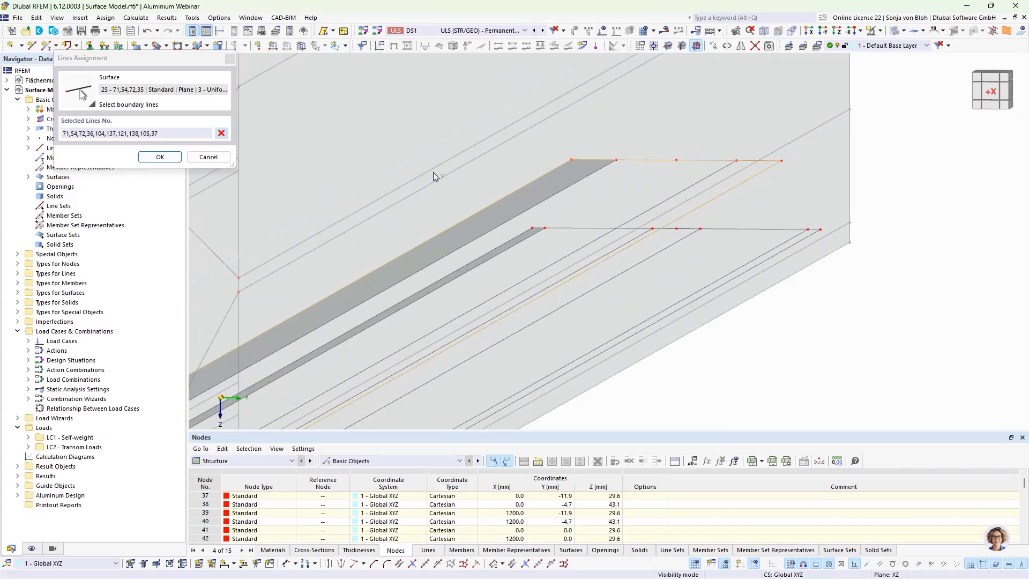
click(159, 156)
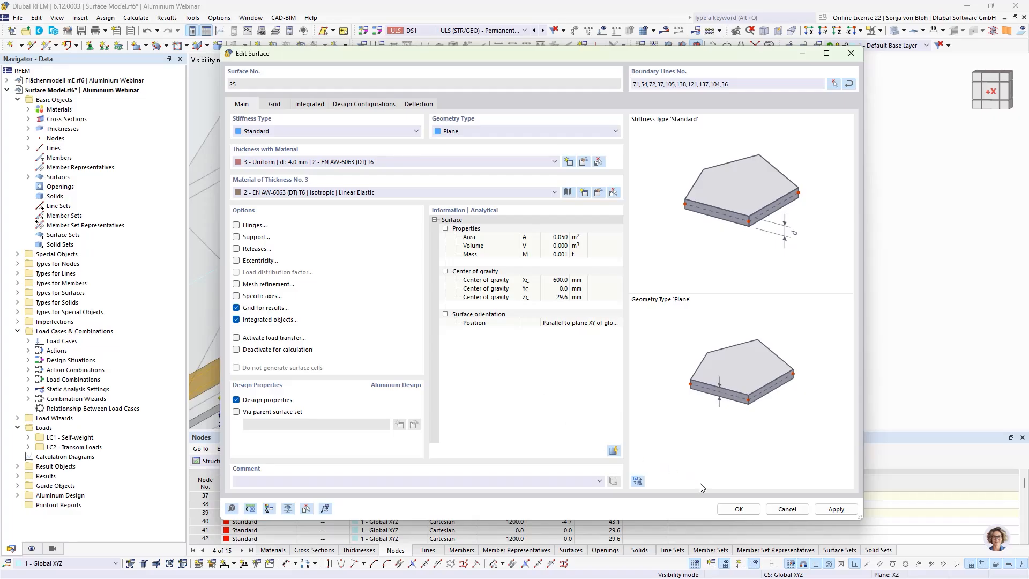
click(738, 508)
scroll(577, 131, down, 3)
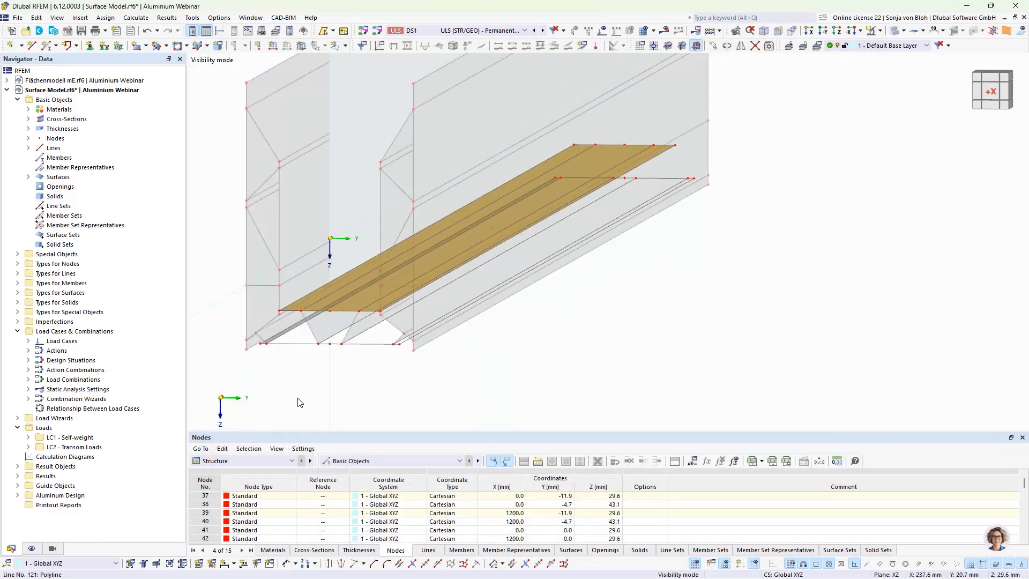
- Edit the remaining lower strip's boundary, replacing inner line 29 with near-end lines 66, 68, 135, 133 and 96 and opposite long edge 99
scroll(271, 363, up, 1)
middle_drag(268, 359, 297, 371)
scroll(293, 360, up, 3)
scroll(293, 365, up, 2)
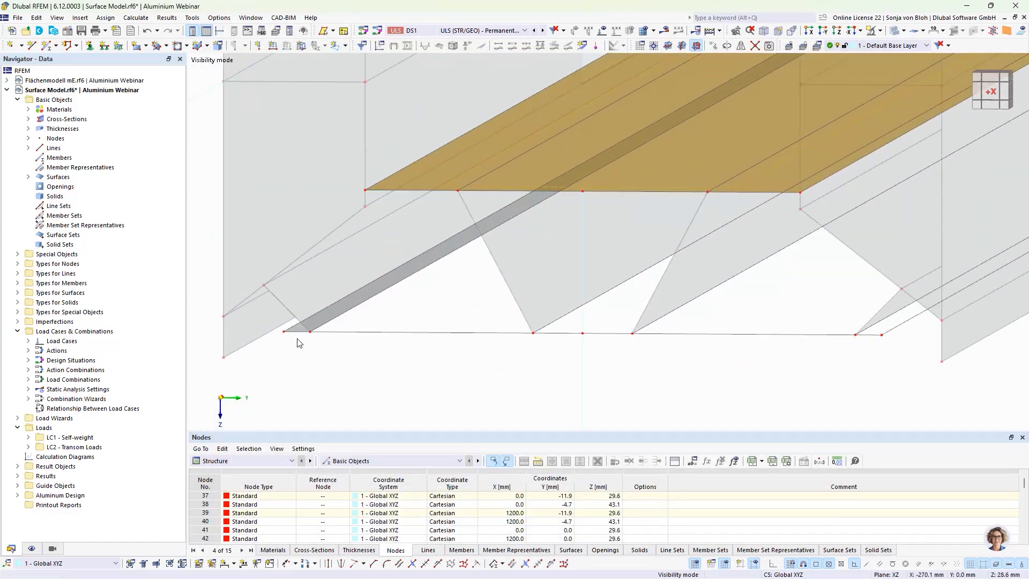
double_click(299, 333)
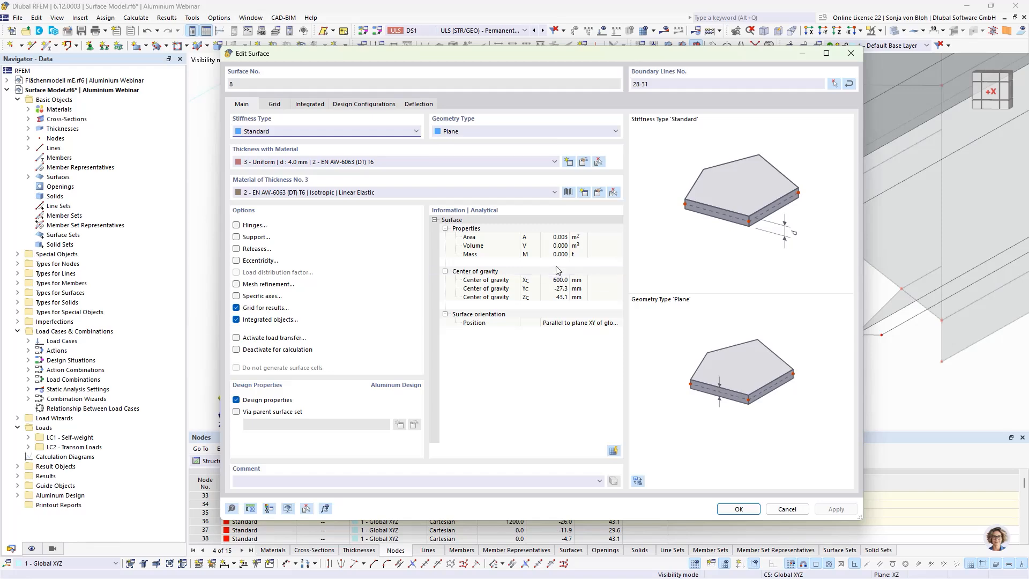
click(834, 84)
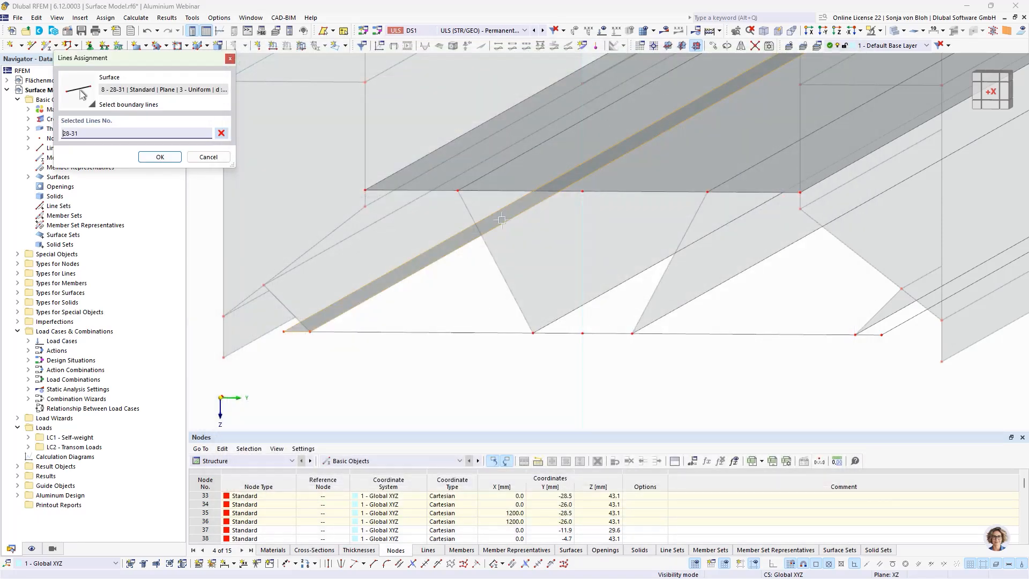
click(378, 304)
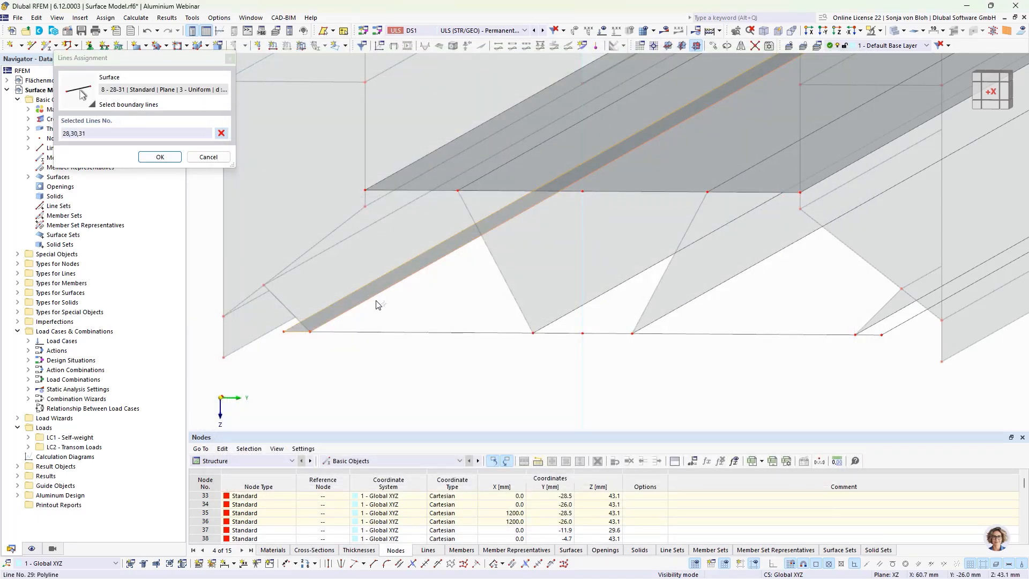
click(355, 332)
click(558, 334)
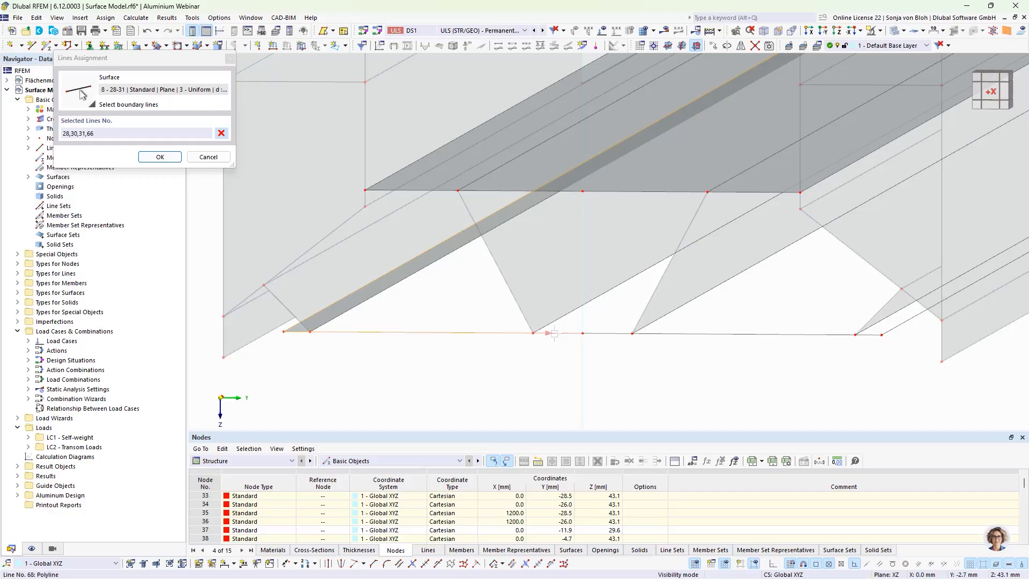
click(603, 334)
click(672, 334)
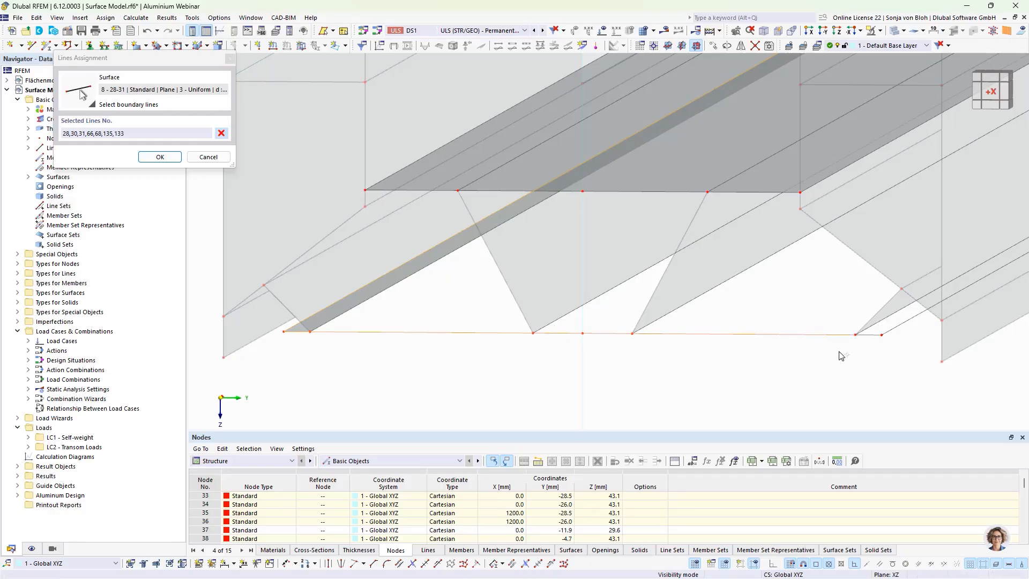
click(870, 335)
click(901, 324)
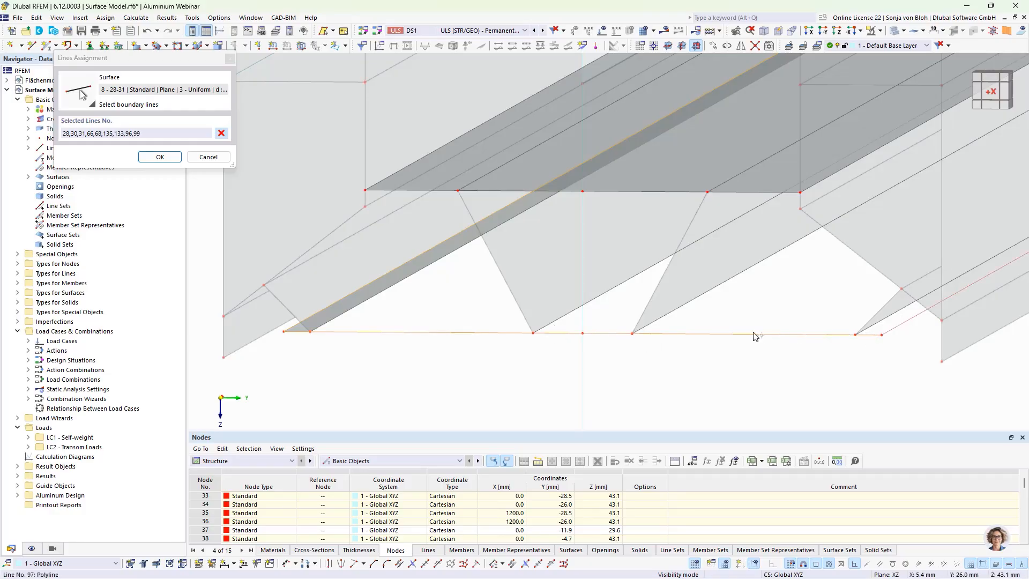
- Close the lower plate's boundary with far-end lines 98, 134, 136, 70 and 67, and apply the full-width surface
scroll(524, 338, down, 4)
middle_drag(872, 205, 593, 409)
middle_drag(760, 304, 558, 374)
scroll(876, 209, up, 4)
click(773, 299)
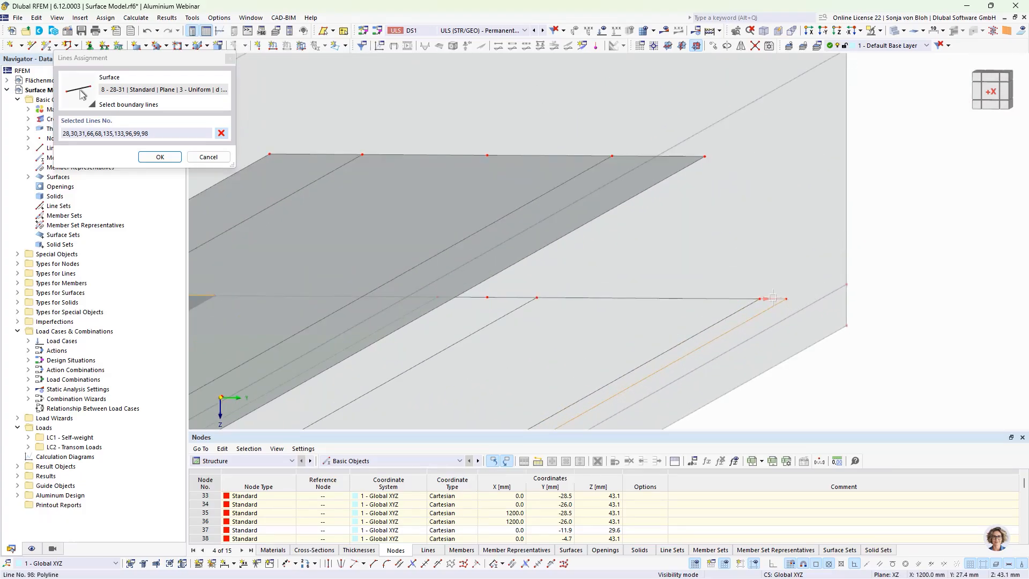
click(730, 298)
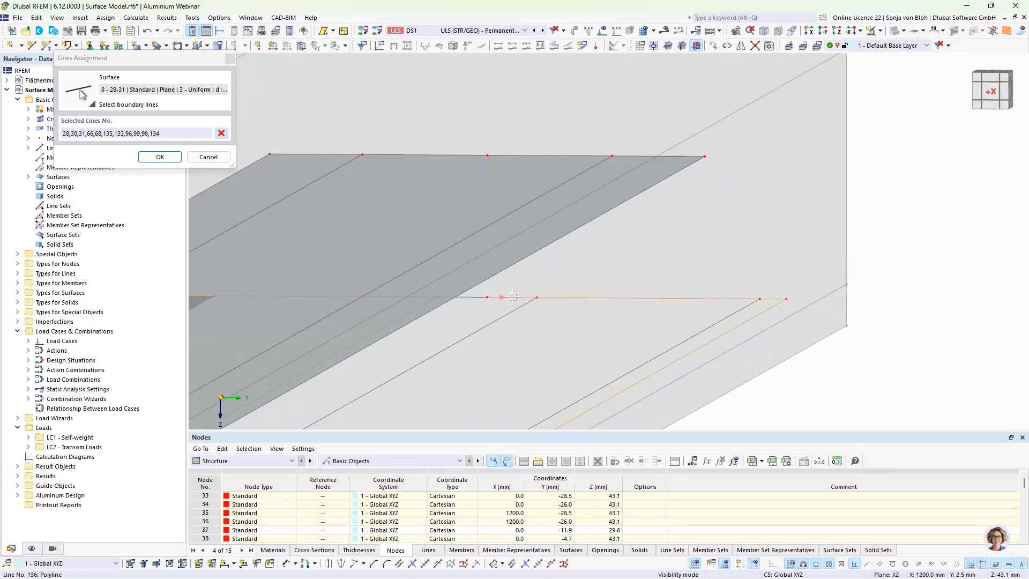
click(496, 298)
click(474, 297)
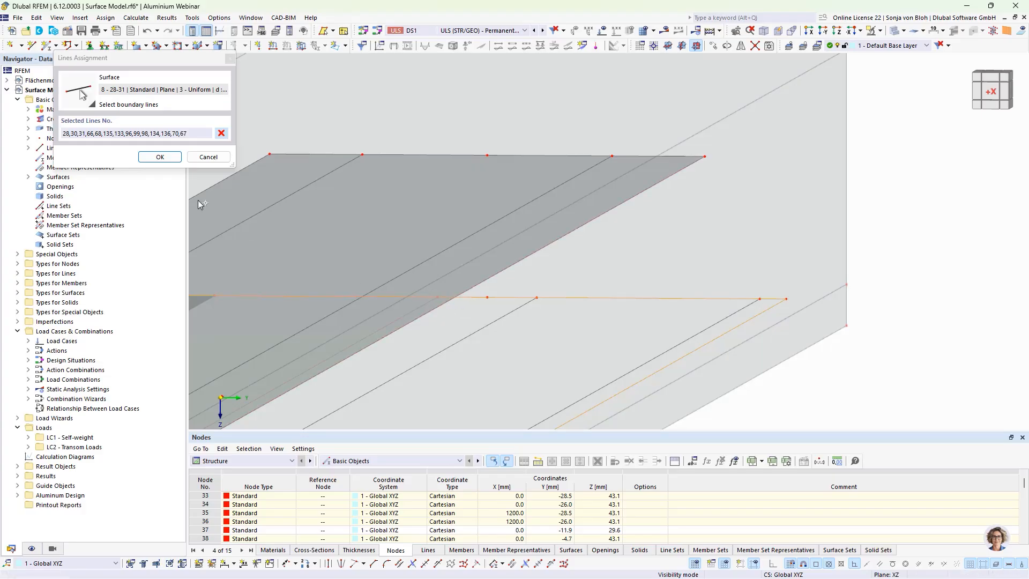
click(160, 157)
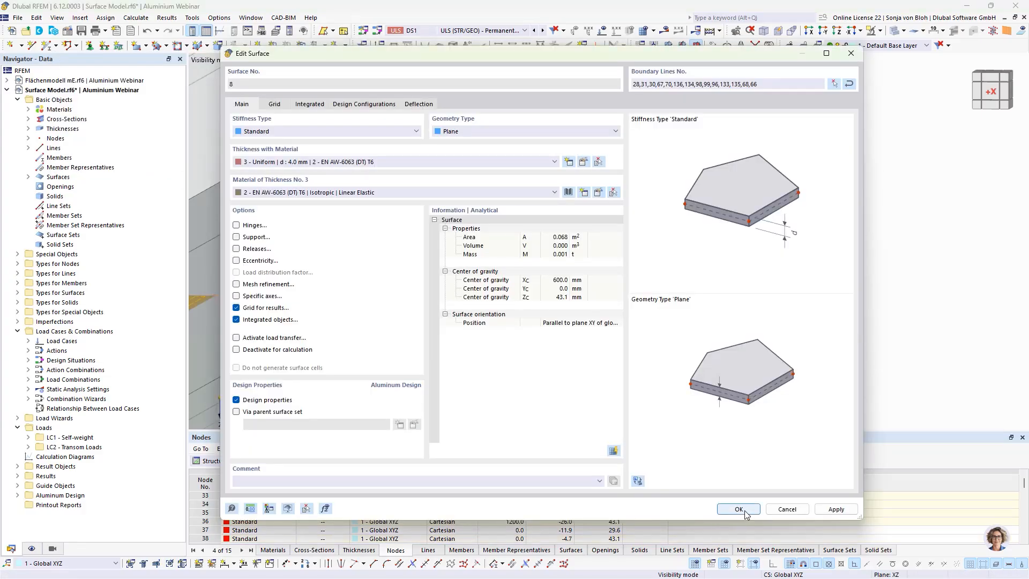
click(745, 513)
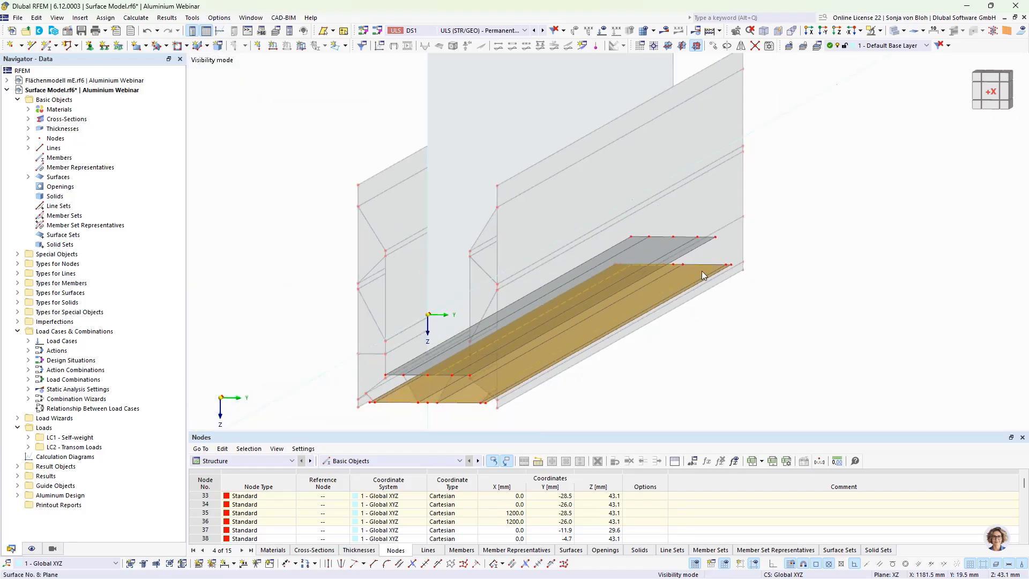
middle_drag(650, 343, 691, 297)
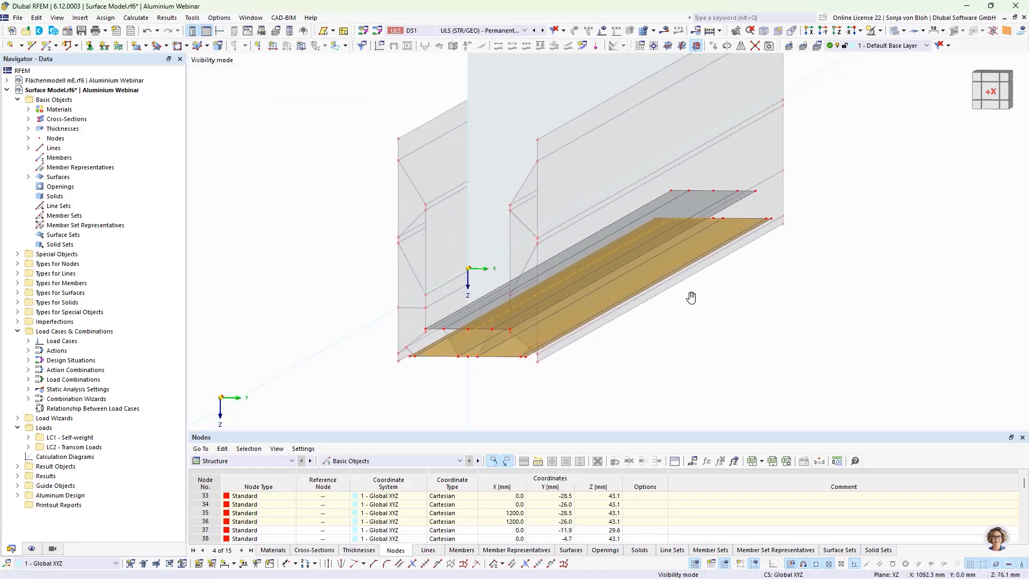
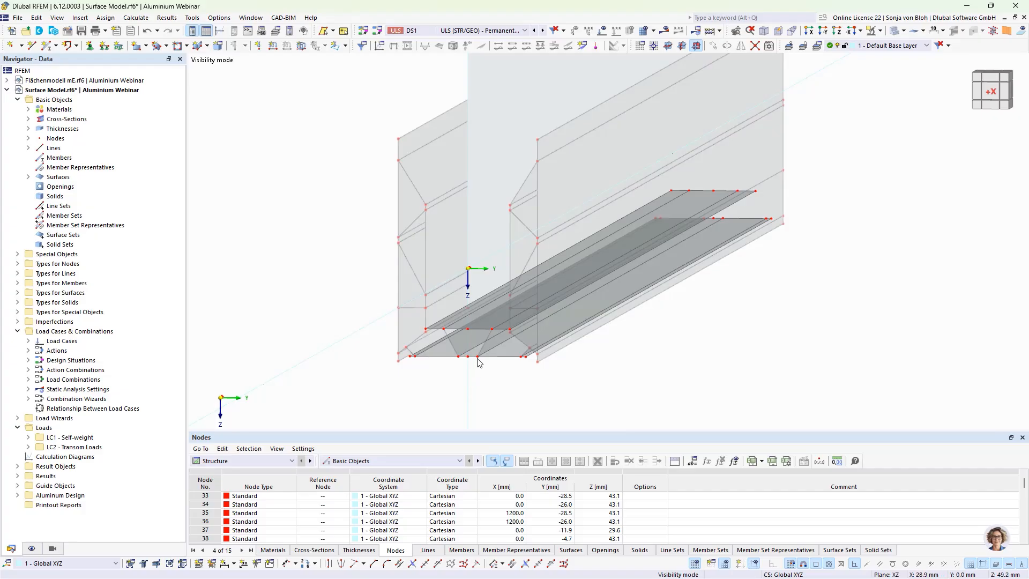
- Copy the near-end middle nodes of both bottom plates 100 mm in X, with zero displacement in Y and Z
click(467, 329)
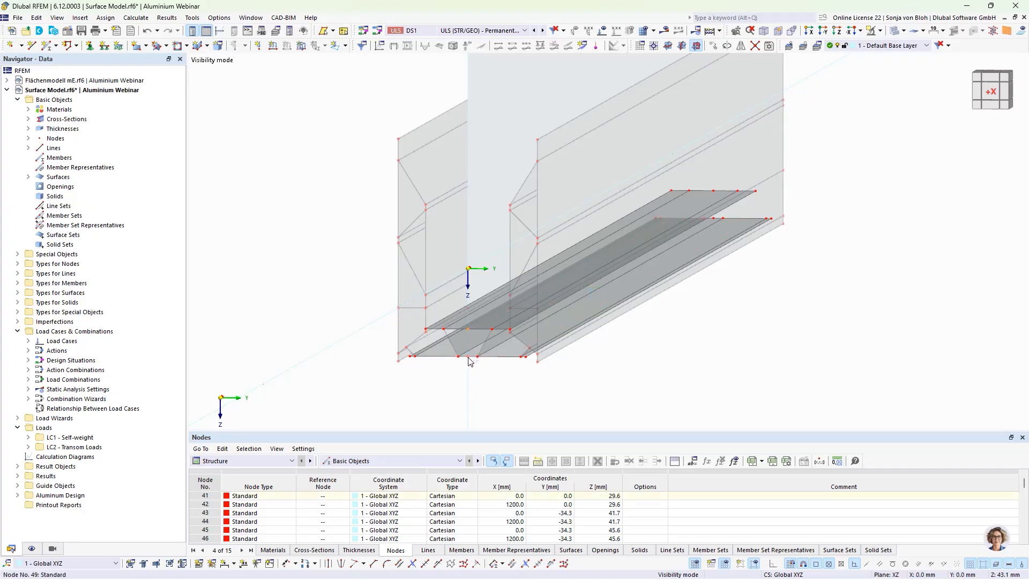
click(713, 45)
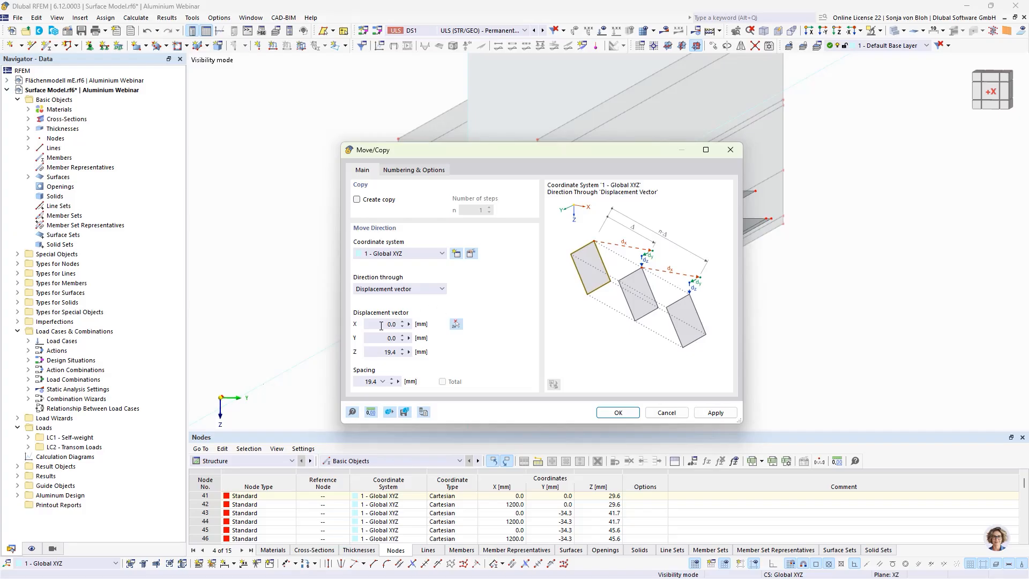
double_click(386, 356)
text(0)
double_click(383, 324)
text(10)
click(357, 200)
click(617, 413)
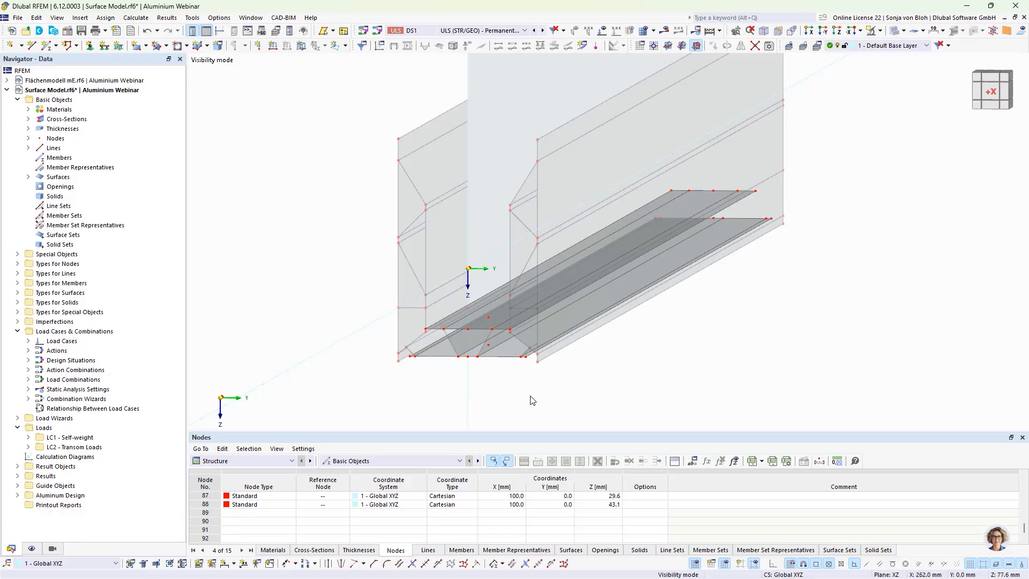
- Set the XY work plane and create a circular opening of 7.5 mm radius in the lower plate, centred on its copied node
click(668, 45)
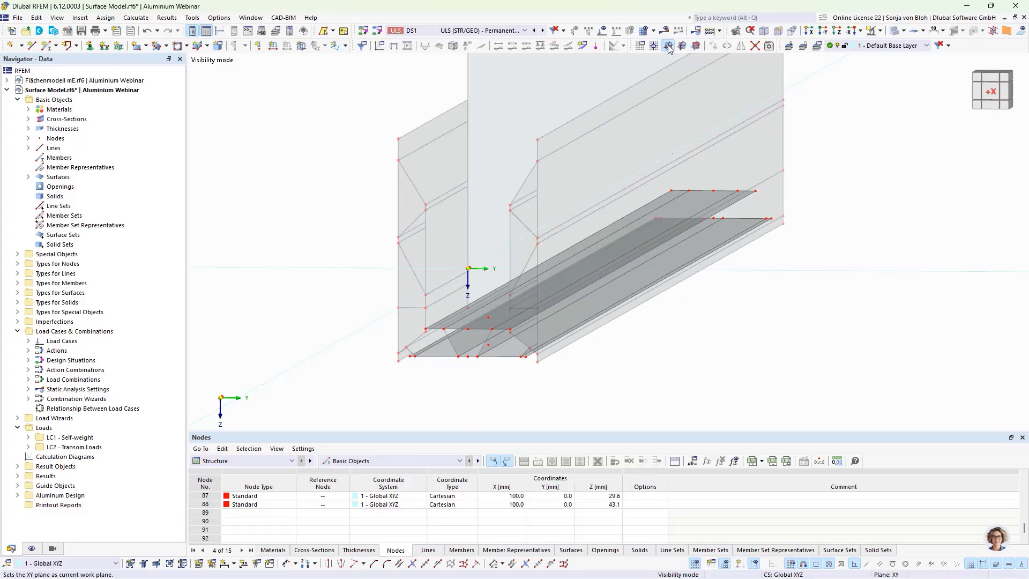
click(187, 45)
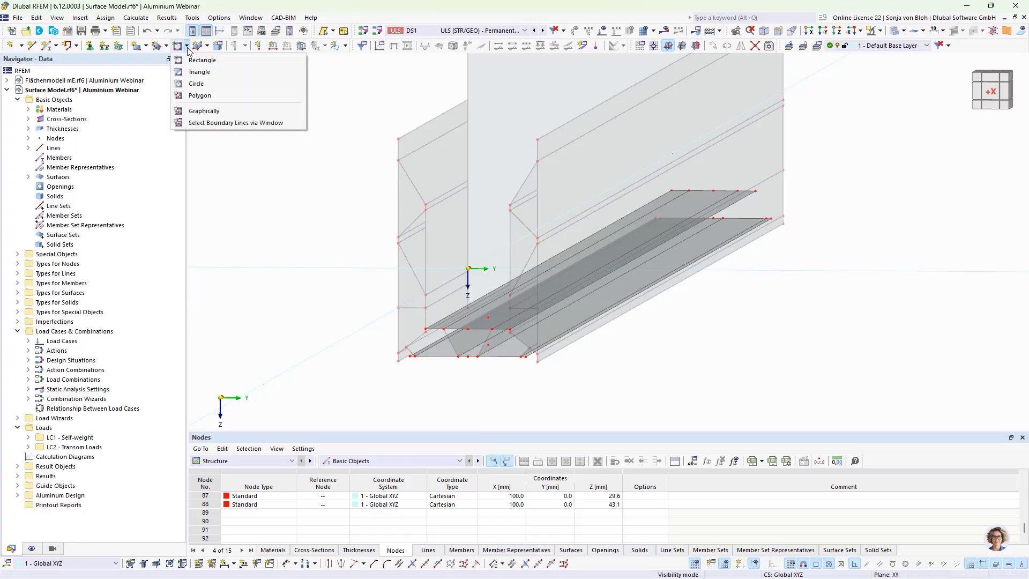
click(189, 84)
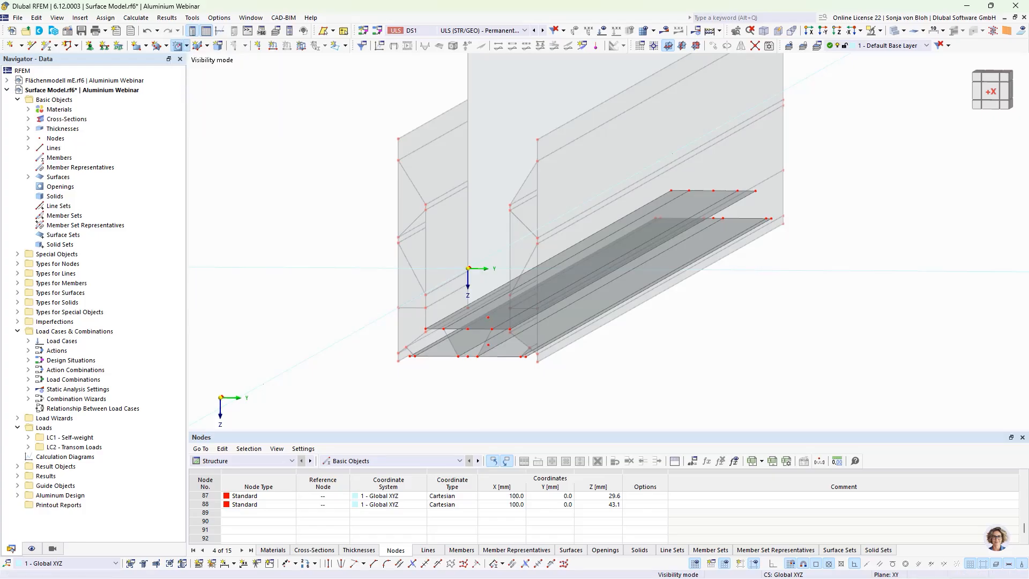
scroll(494, 386, up, 3)
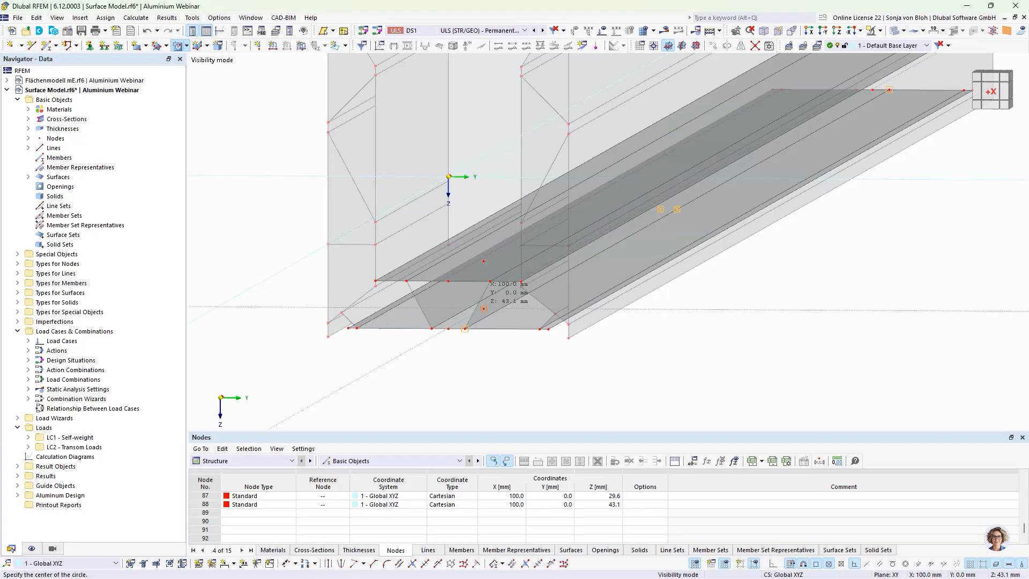
click(491, 281)
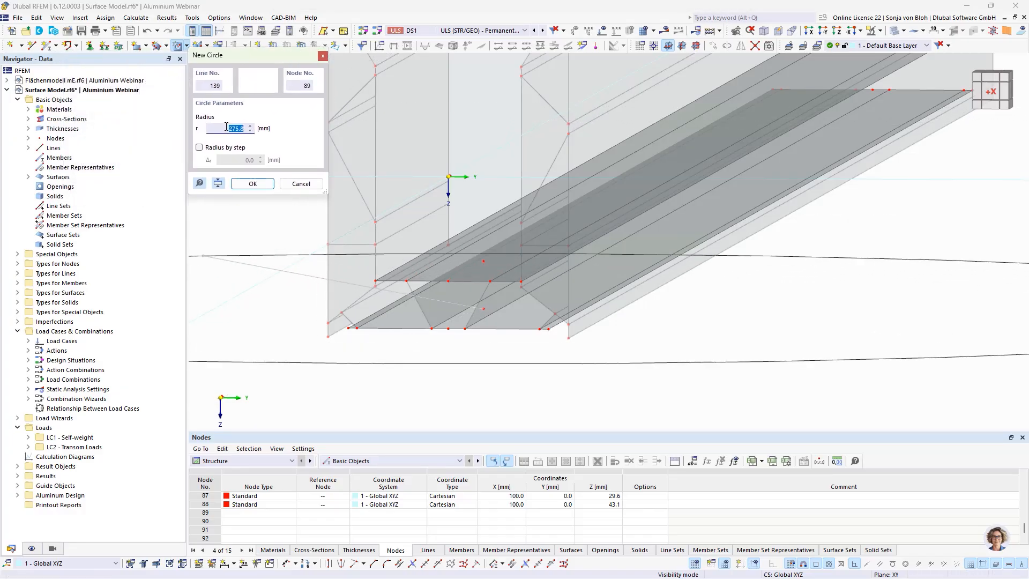
text(7,5)
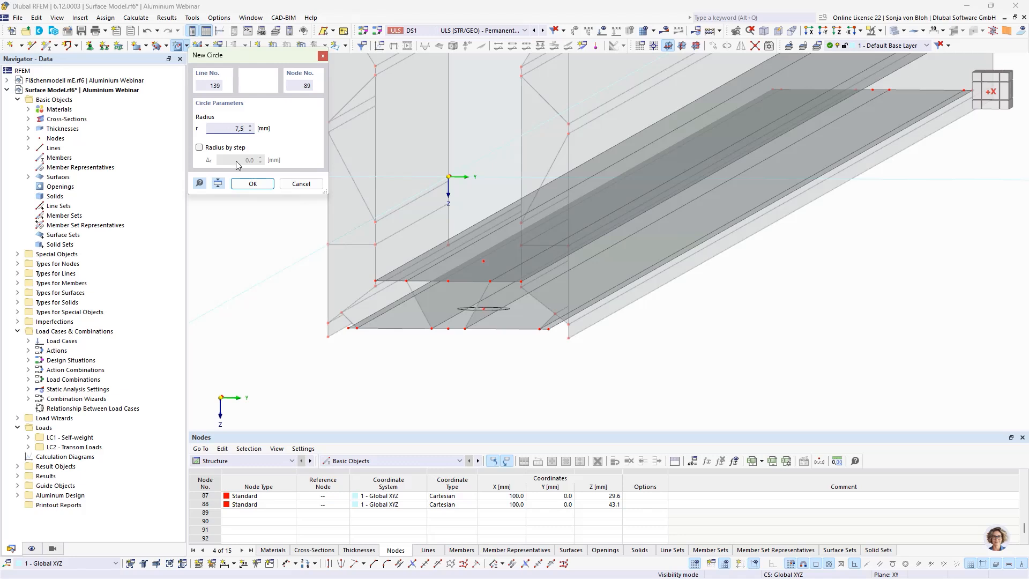
click(241, 184)
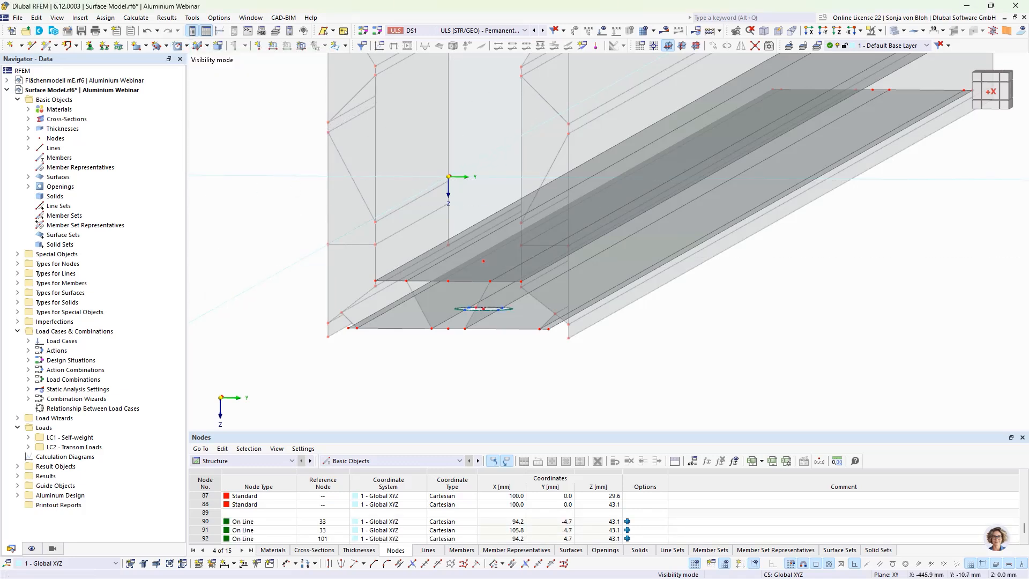
- Create a circular opening of 14 mm radius in the upper plate, centred on its copied node
click(483, 261)
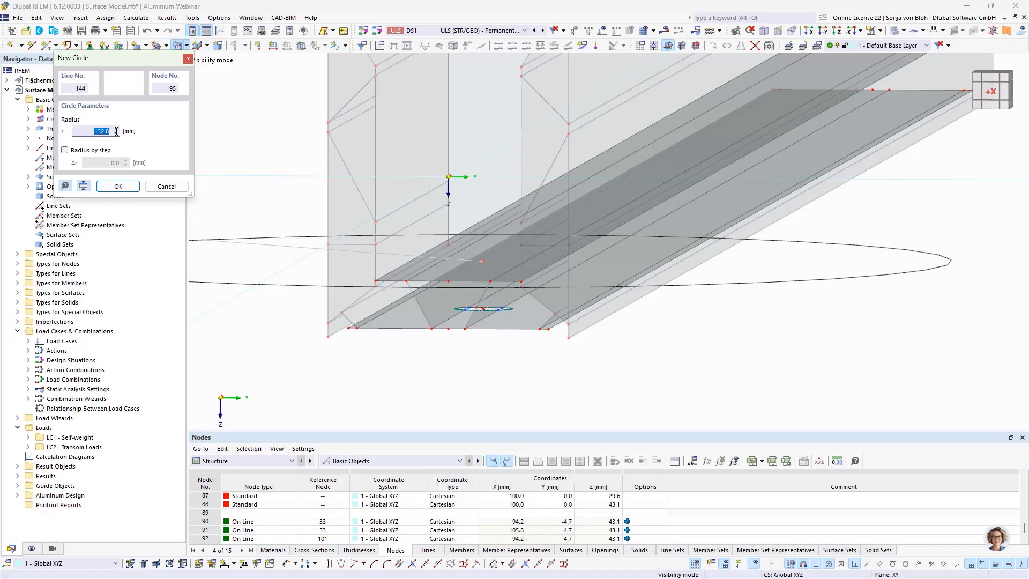
text(14)
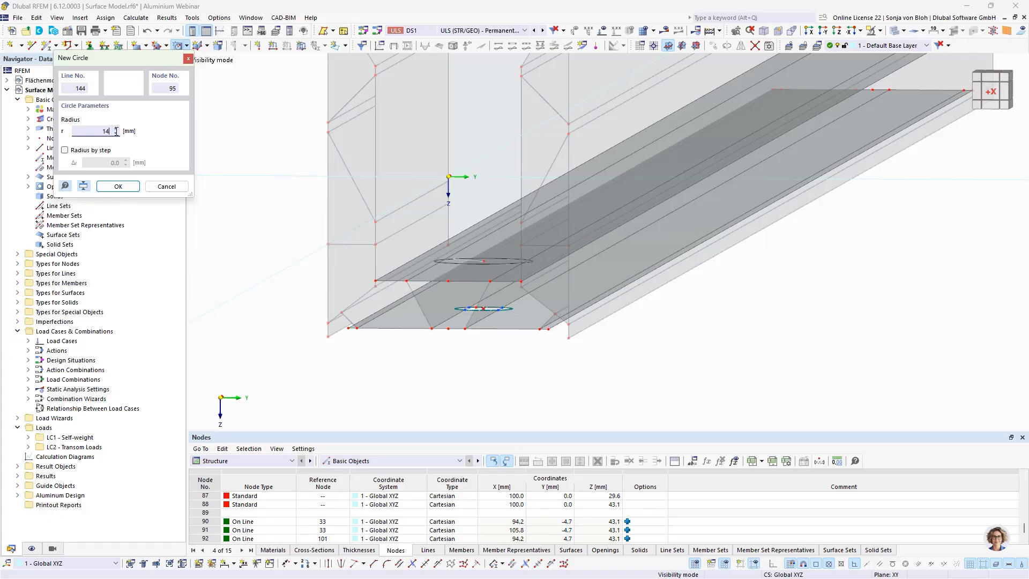
click(118, 186)
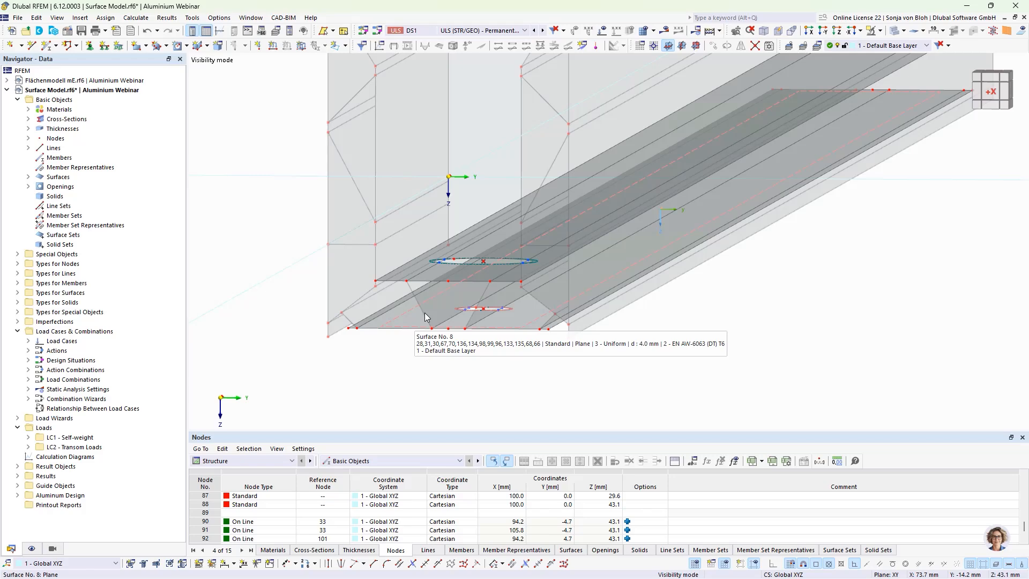
- Draw a line on the negative-Y inclined web joining the near web intersections of the upper and lower circular openings
scroll(443, 280, up, 4)
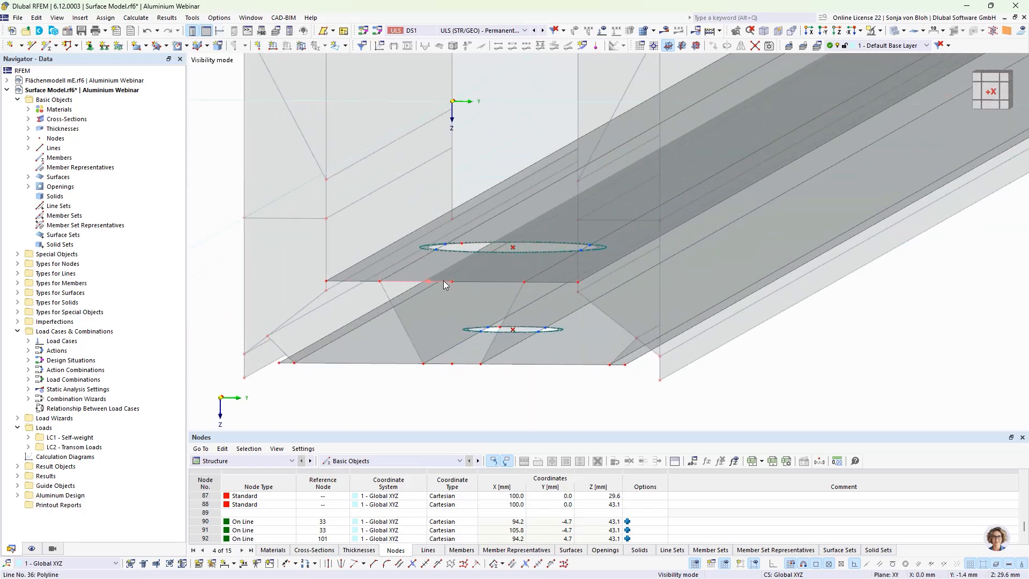
click(31, 45)
scroll(396, 213, up, 4)
scroll(395, 214, down, 1)
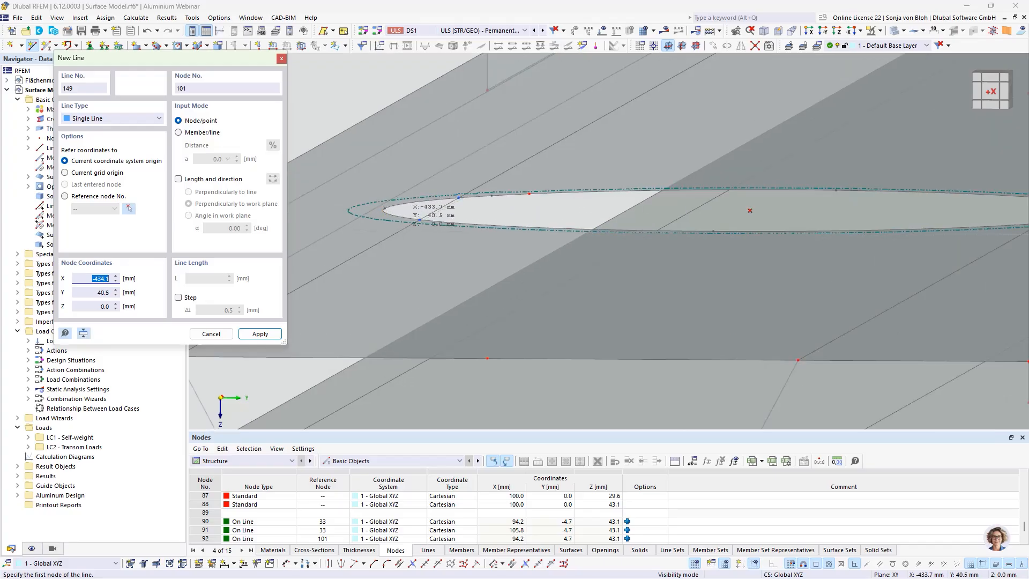
click(417, 221)
scroll(418, 274, down, 2)
scroll(418, 273, down, 2)
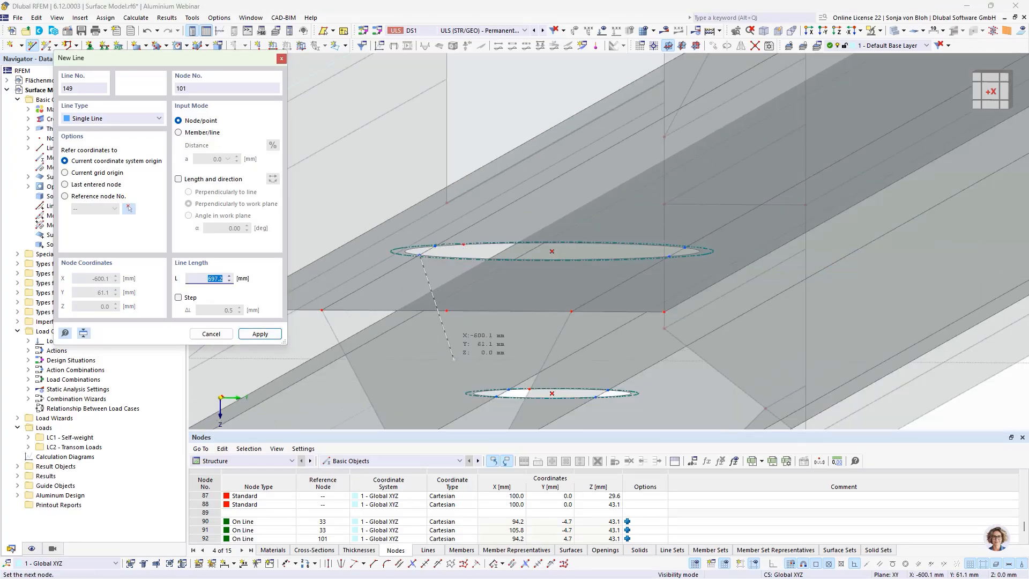
scroll(482, 381, up, 4)
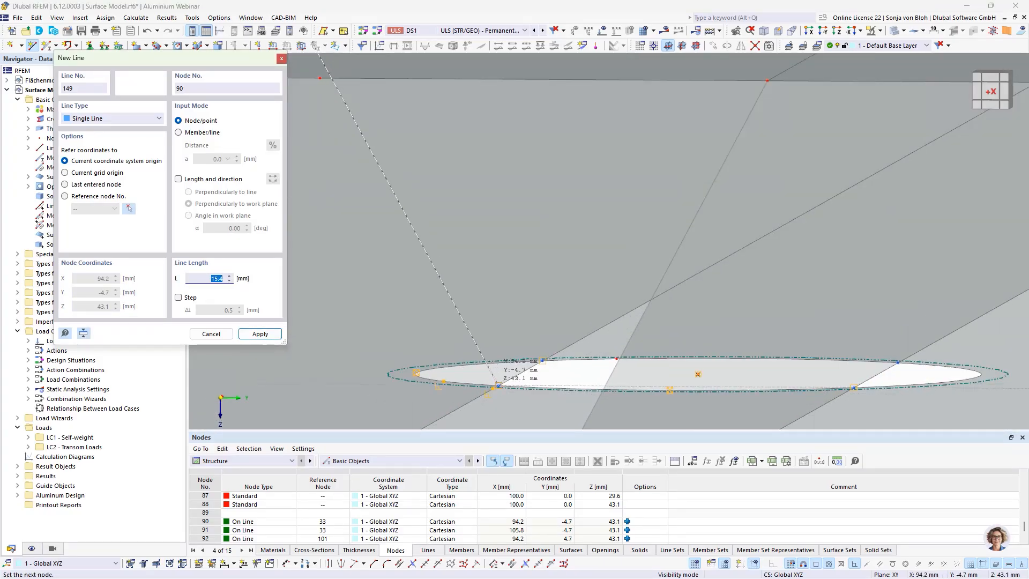
click(498, 385)
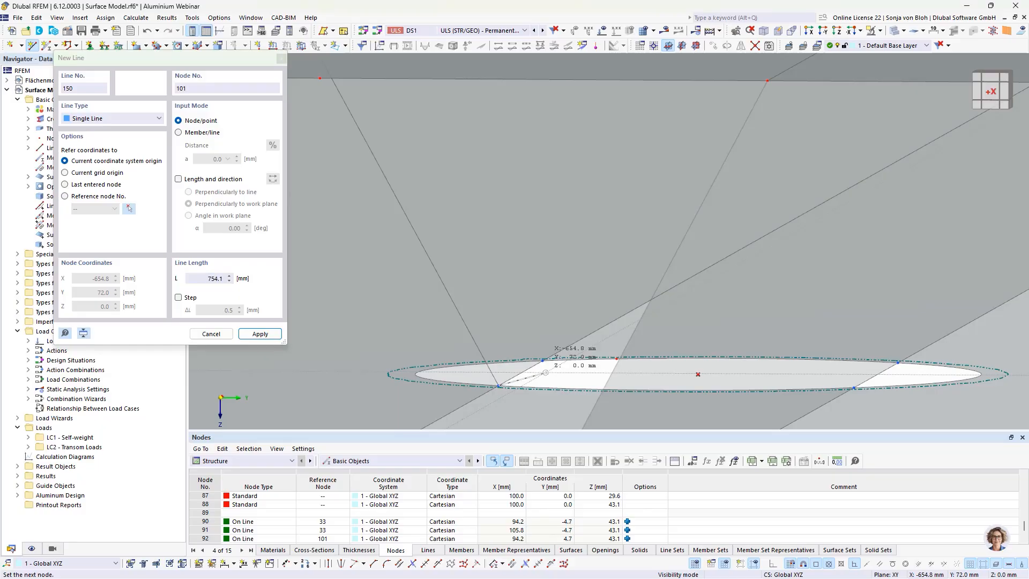
- Draw a second line on the same web joining the far web intersections of the lower and upper circular openings
click(543, 360)
scroll(542, 360, down, 2)
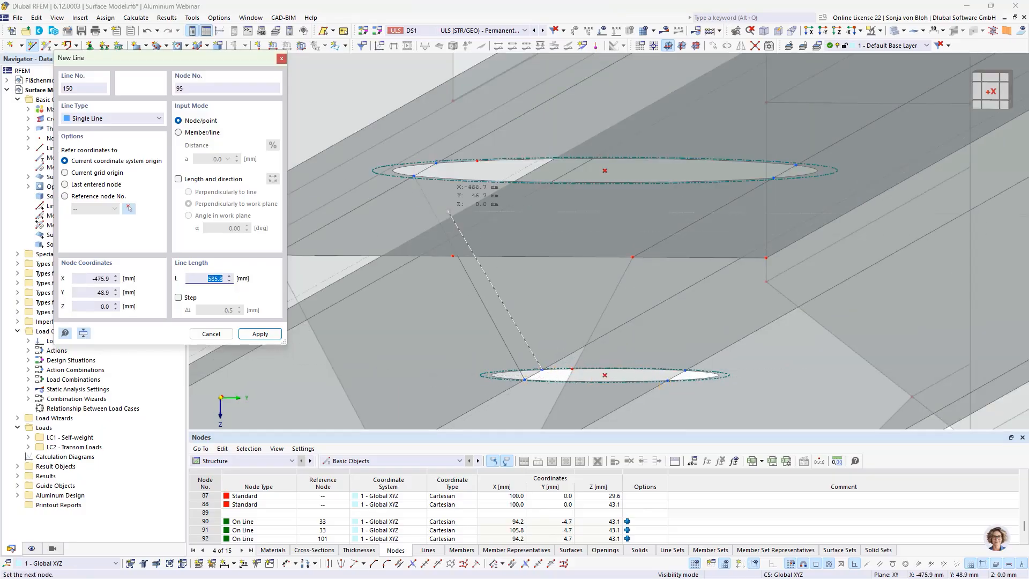
scroll(437, 173, up, 4)
click(434, 154)
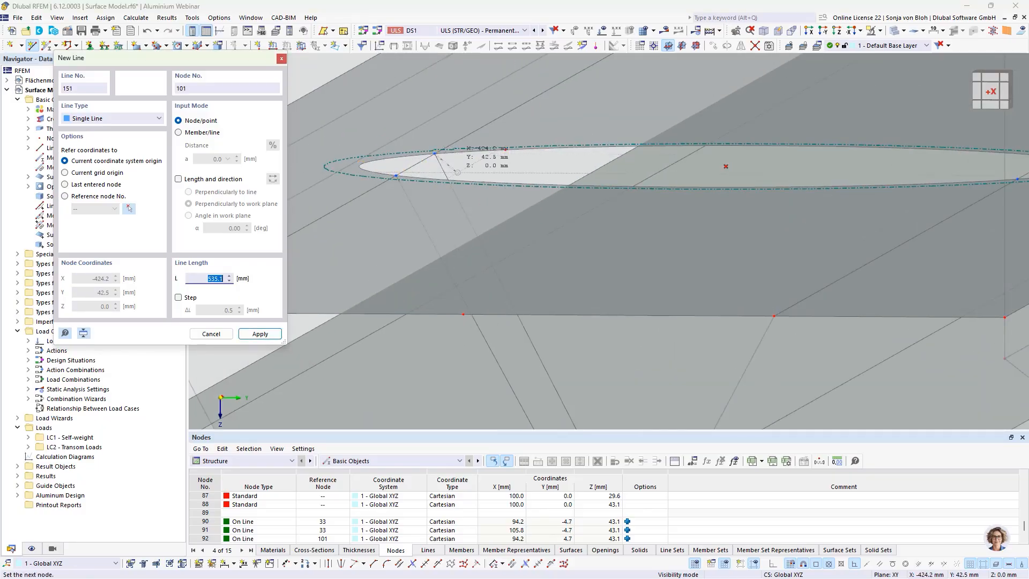
scroll(457, 172, down, 2)
scroll(602, 172, up, 4)
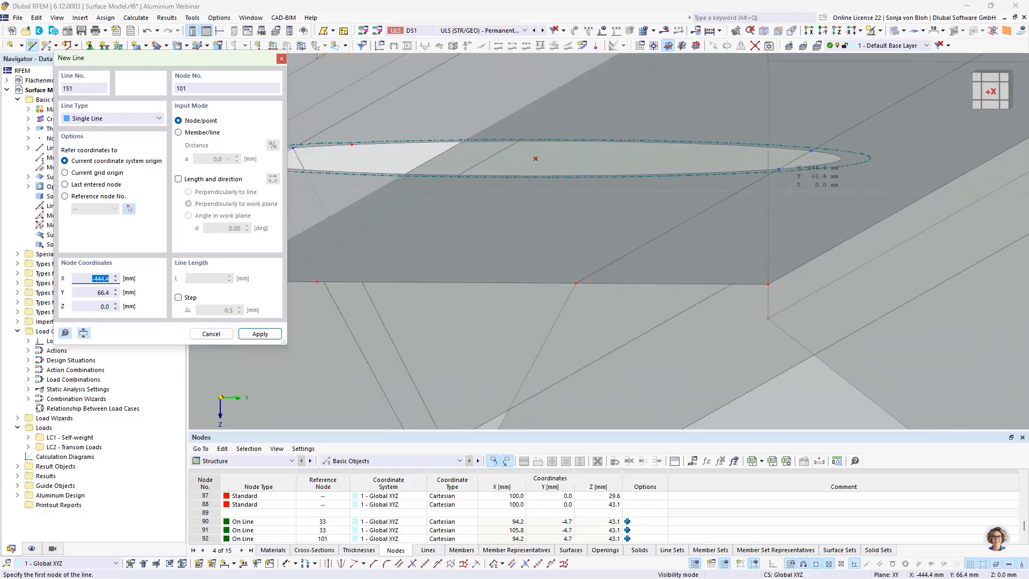
- Draw a line on the positive-Y inclined web joining the near web intersections of the upper and lower circular openings
click(742, 161)
scroll(713, 225, down, 2)
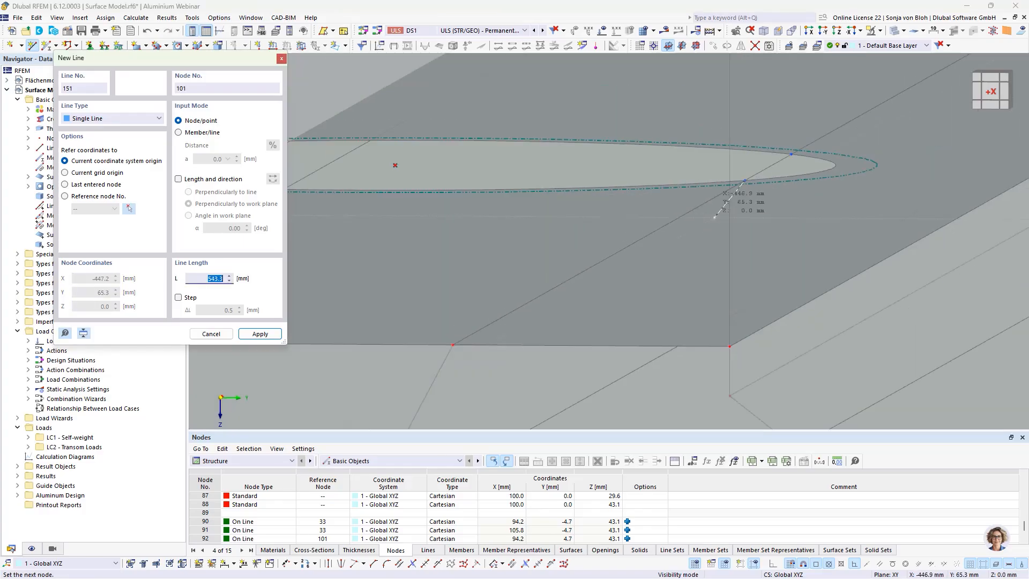
scroll(651, 368, up, 4)
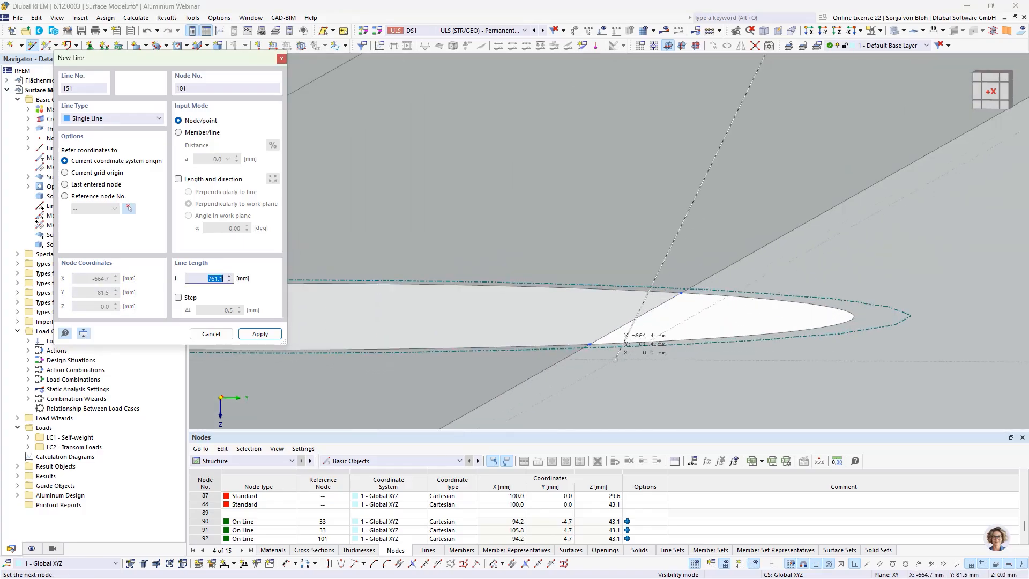
click(589, 345)
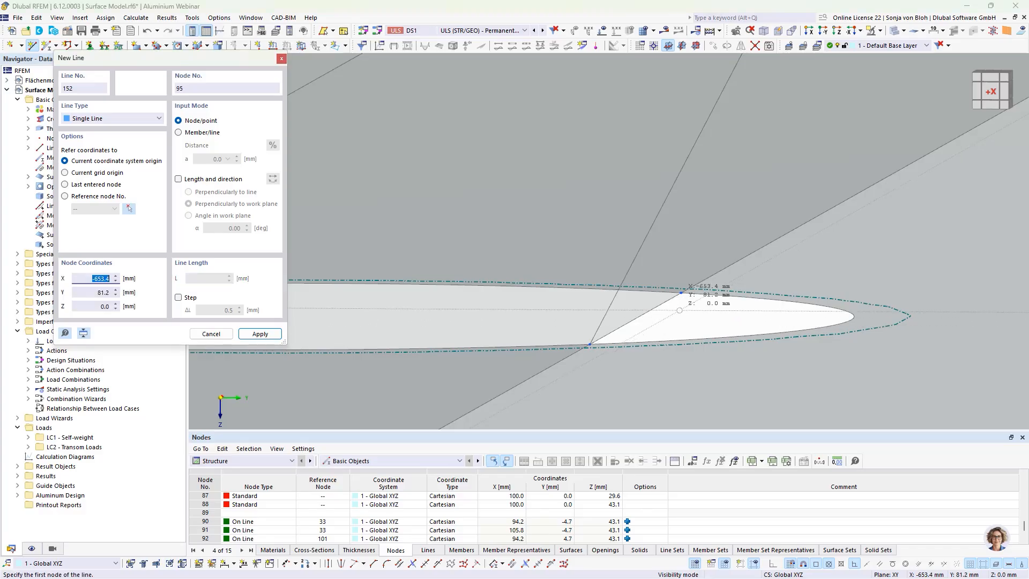
- Draw a second line on the positive-Y web joining the far web intersections of the lower and upper circular openings
click(685, 292)
scroll(696, 279, down, 3)
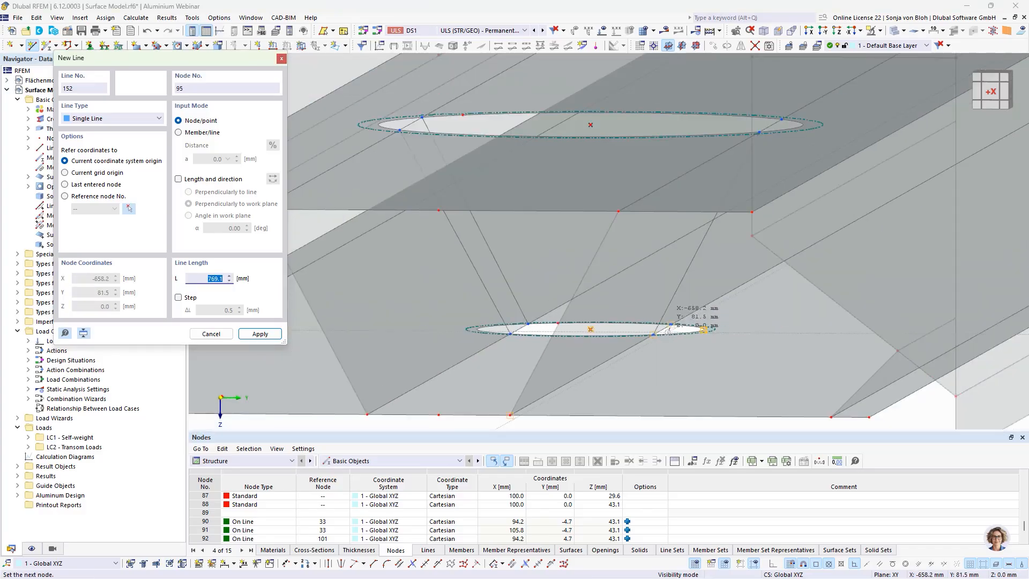
scroll(783, 118, up, 4)
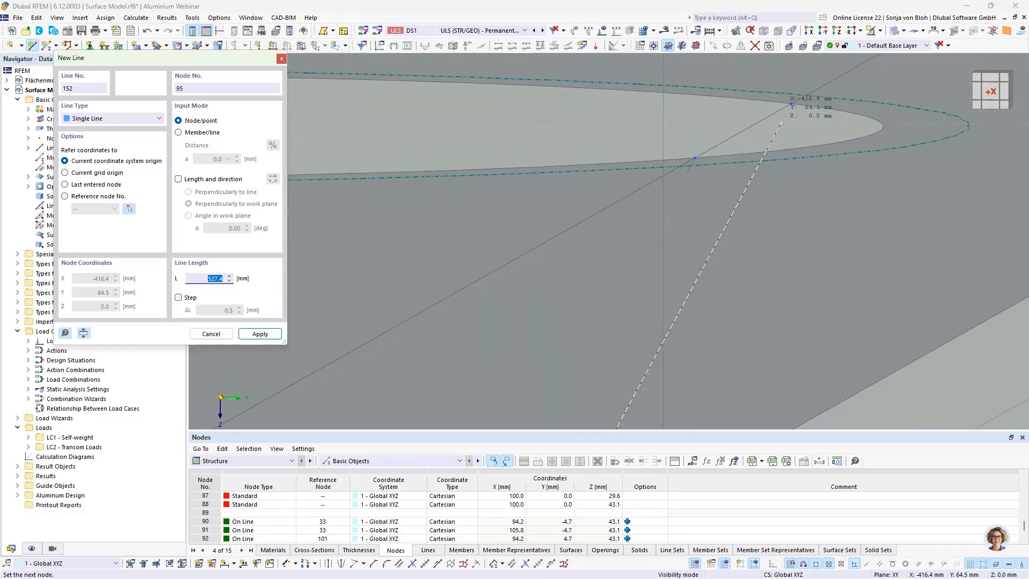
click(791, 103)
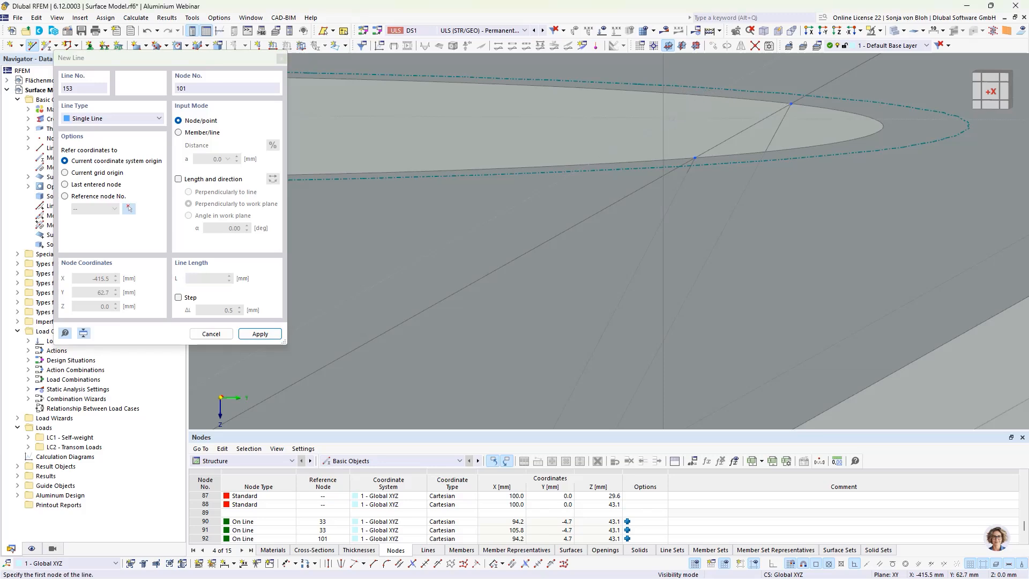
key(Escape)
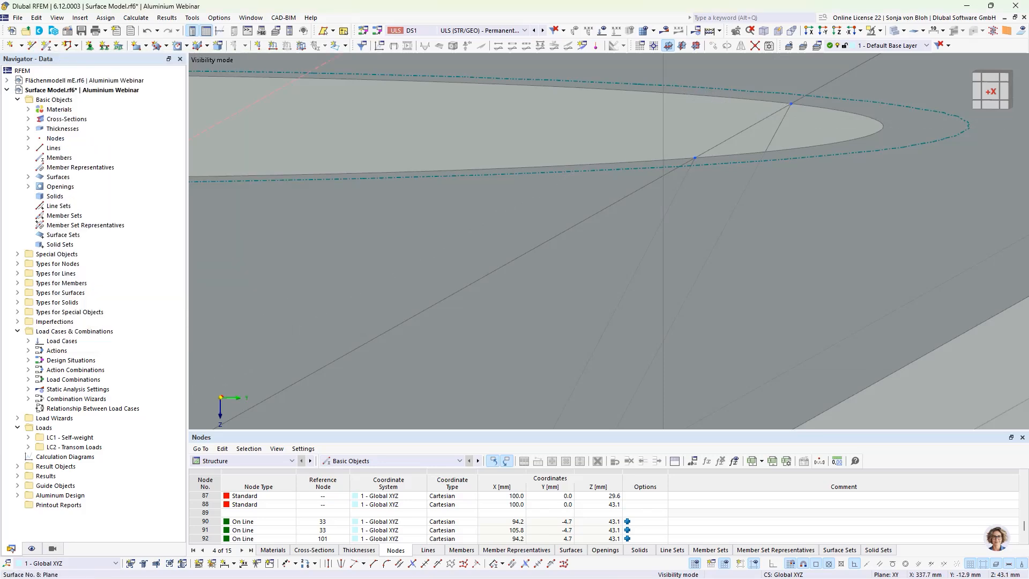
- Copy the four web lines and both circular openings 5 times at 200 mm spacing in the X direction
scroll(685, 126, down, 5)
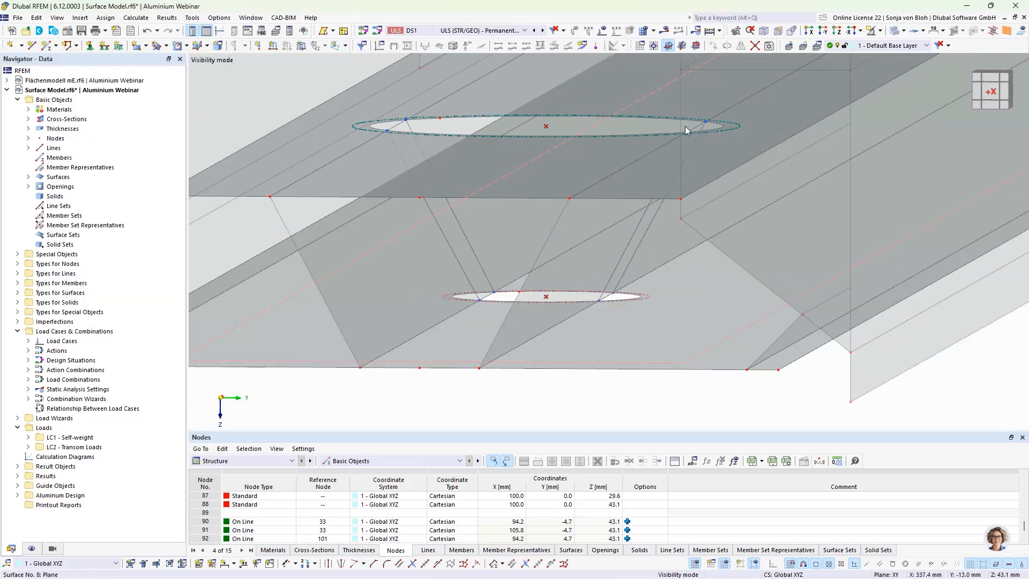
scroll(685, 127, down, 2)
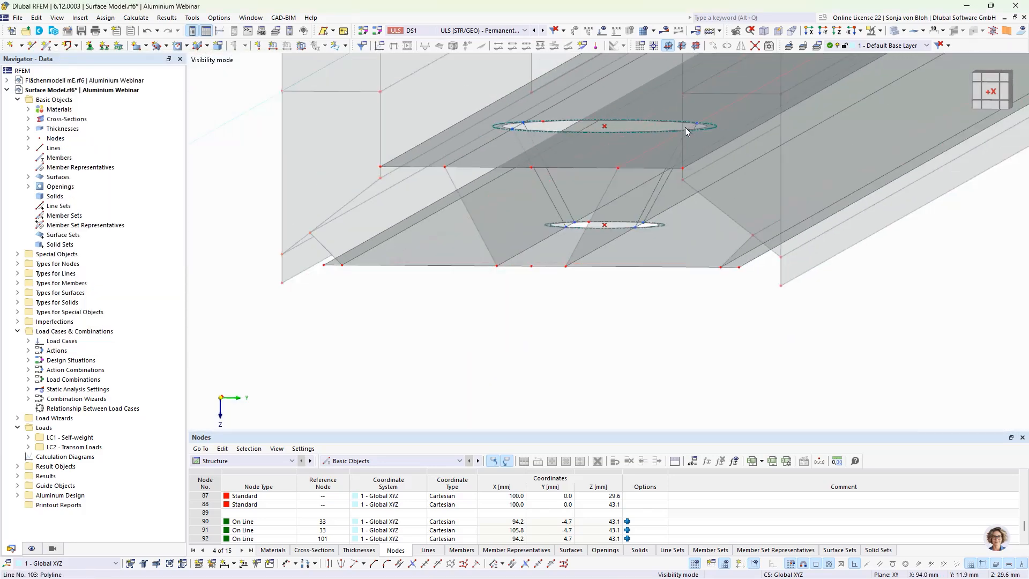
click(552, 198)
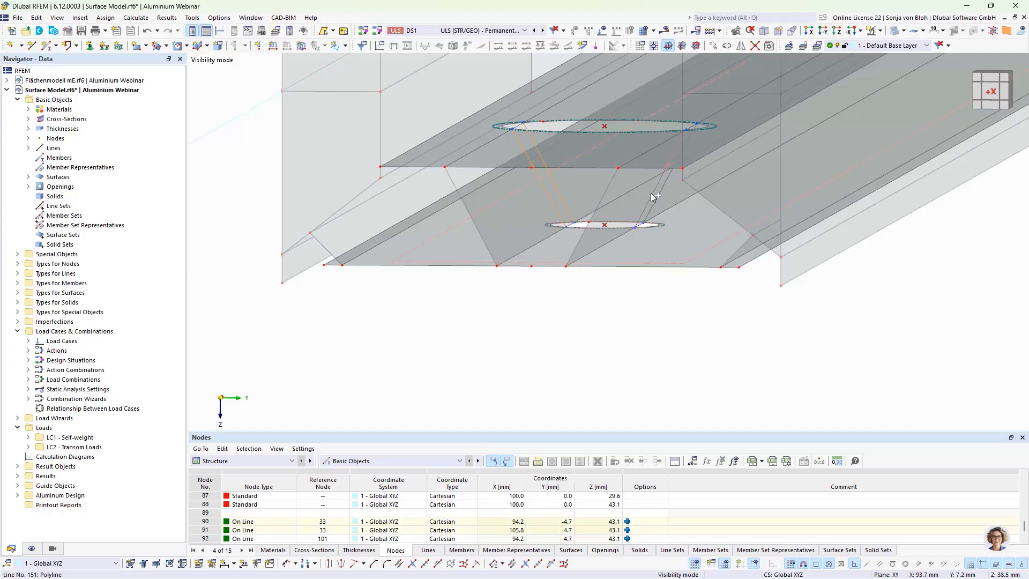
scroll(665, 203, up, 6)
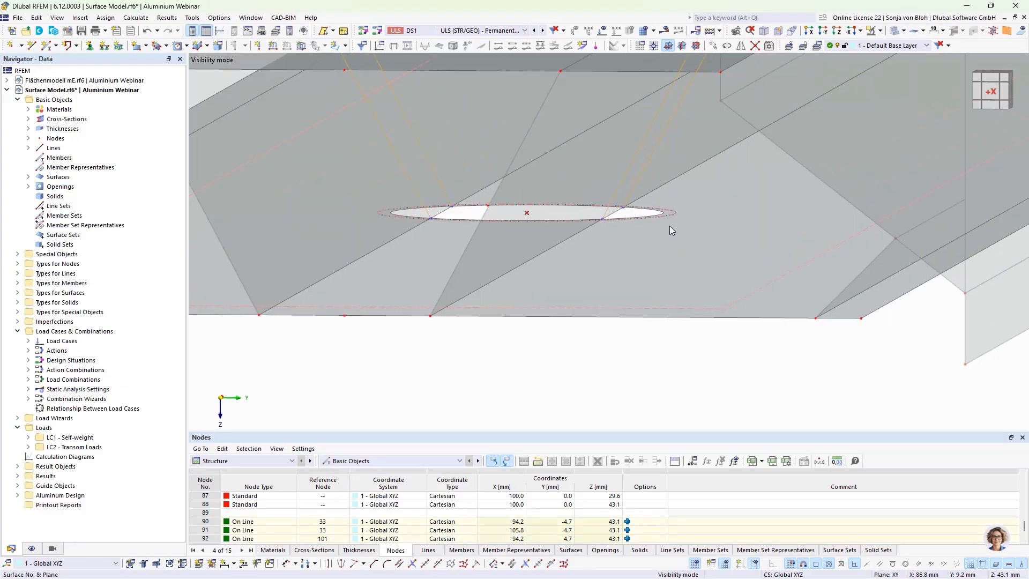
scroll(622, 256, down, 4)
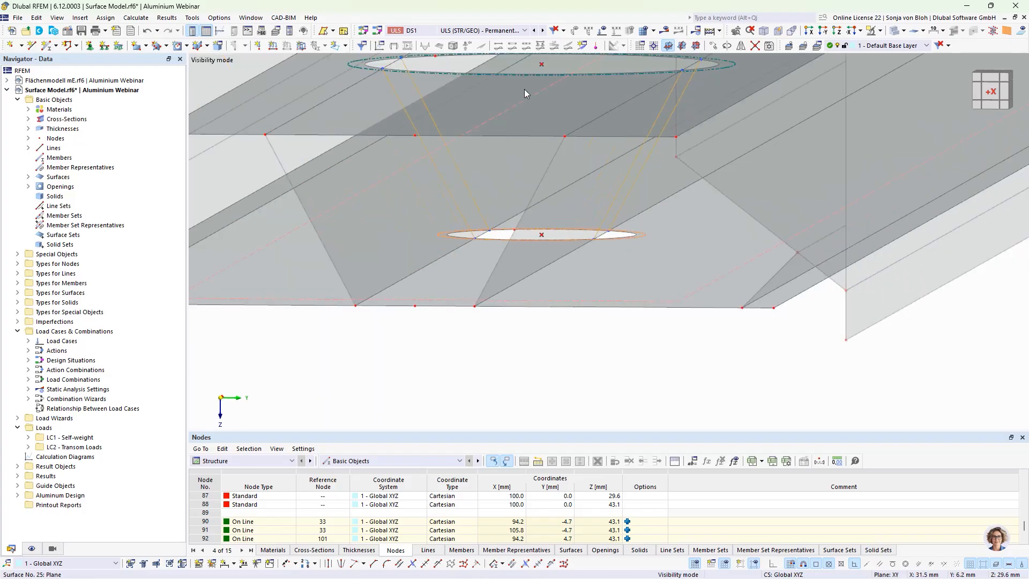
middle_drag(404, 84, 397, 205)
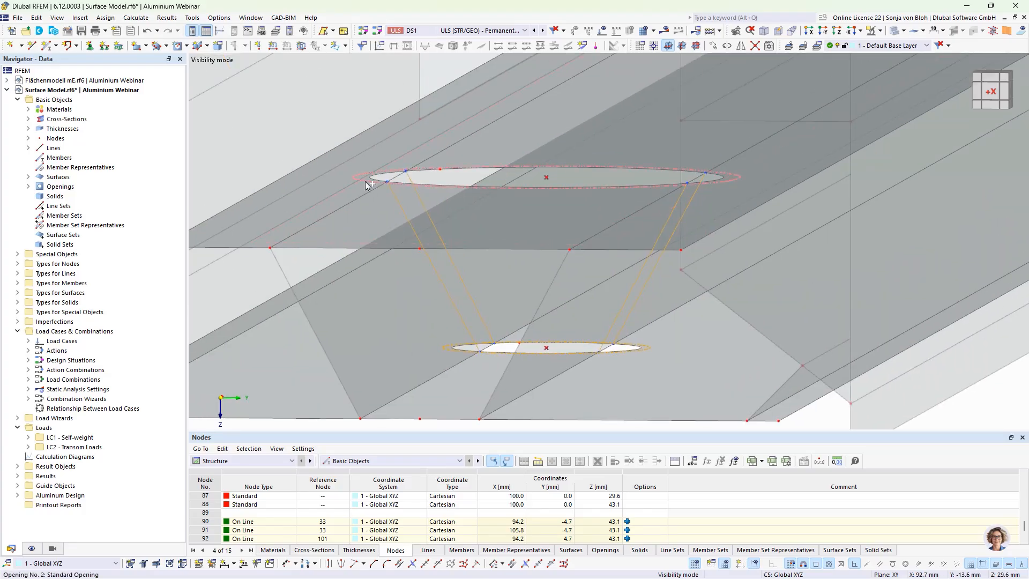
click(713, 45)
drag(472, 211, 535, 213)
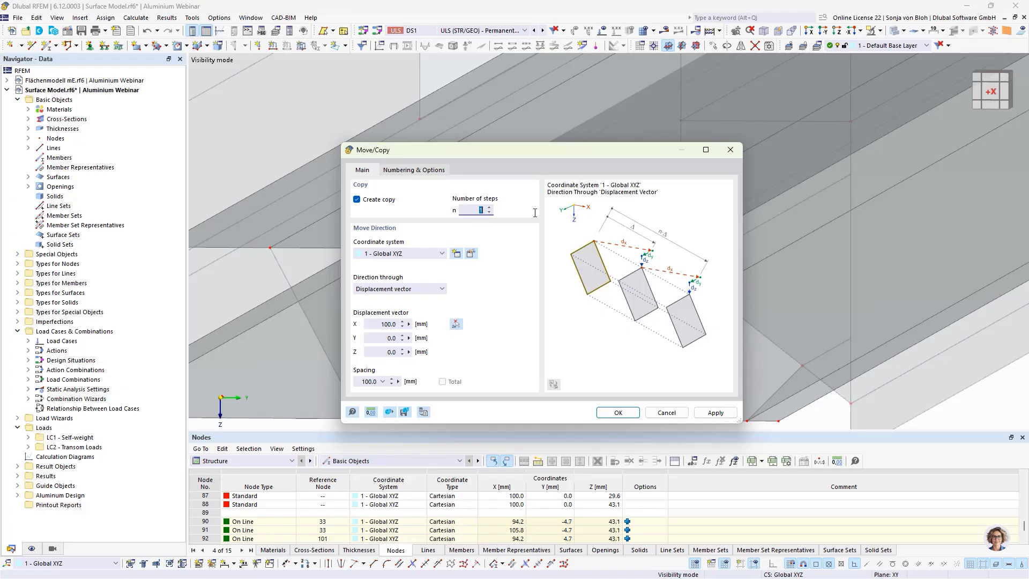
text(5)
drag(370, 324, 427, 325)
text(2)
click(614, 412)
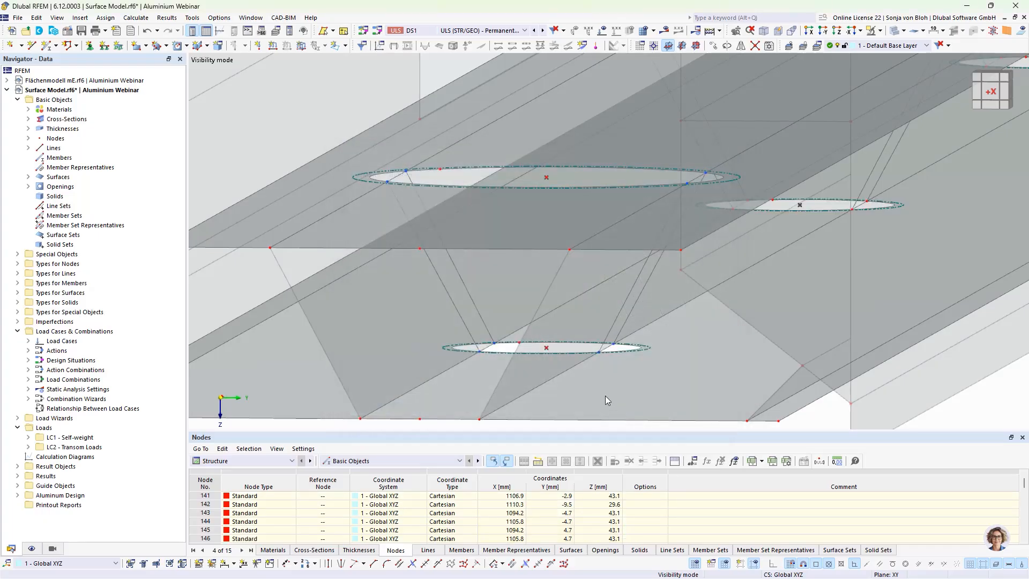
- Cancel the visibility mode to show the complete surface model again
scroll(550, 287, down, 3)
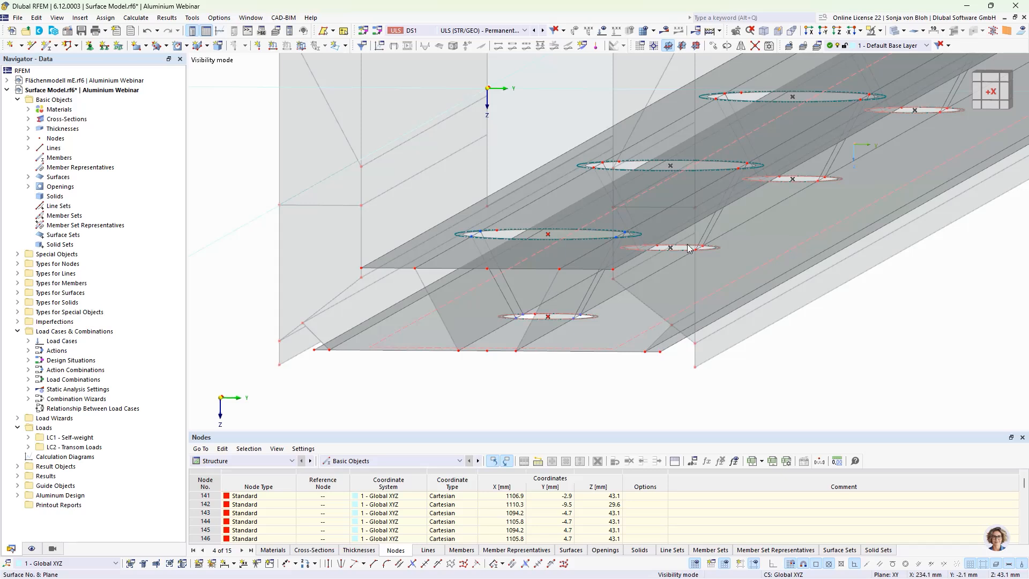
click(872, 31)
click(880, 31)
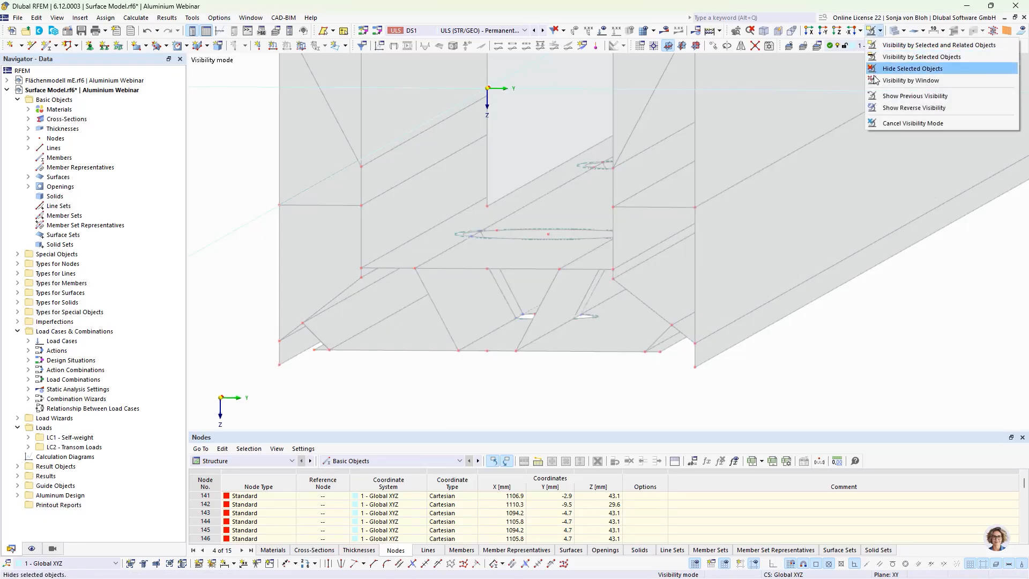
click(875, 118)
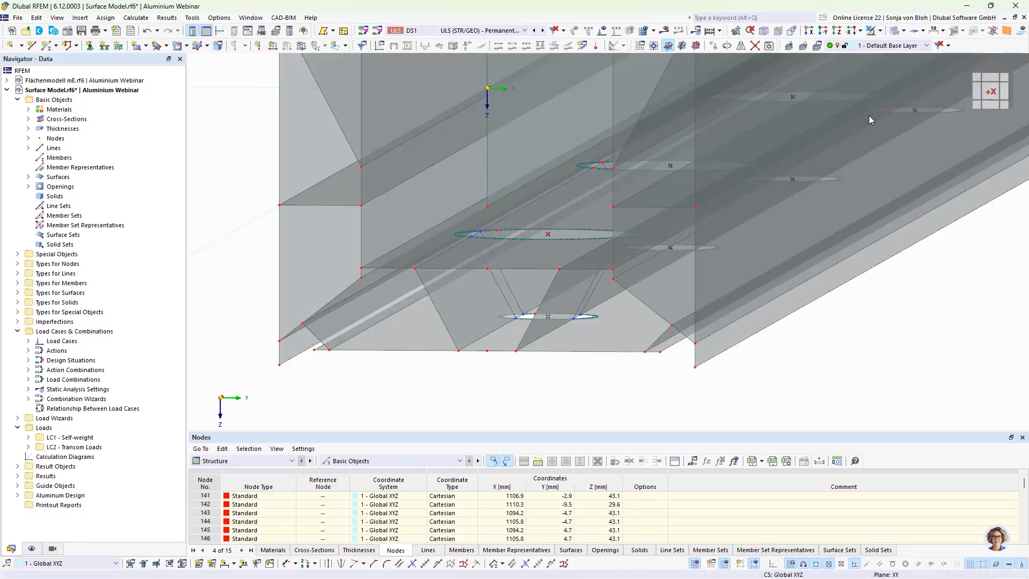
- Isolate the two inclined web surfaces at the bottom of the profile together with their related objects
click(456, 313)
ctrl+click(565, 308)
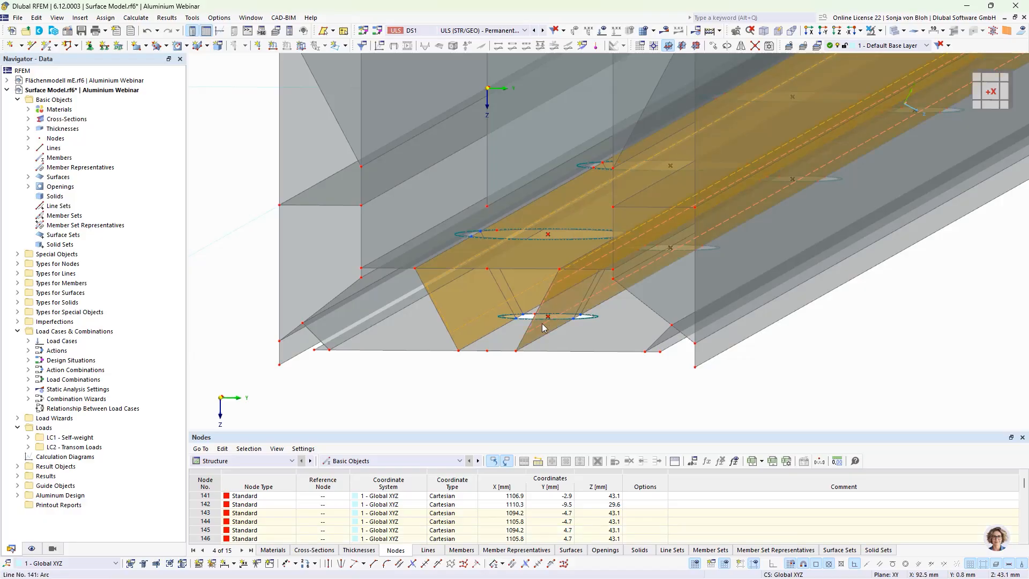
click(880, 31)
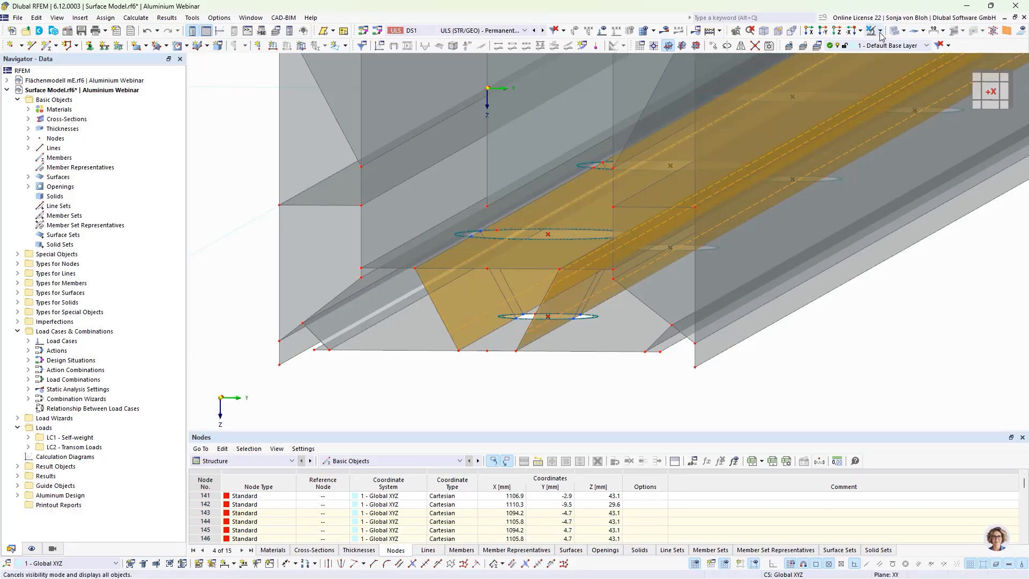
click(884, 45)
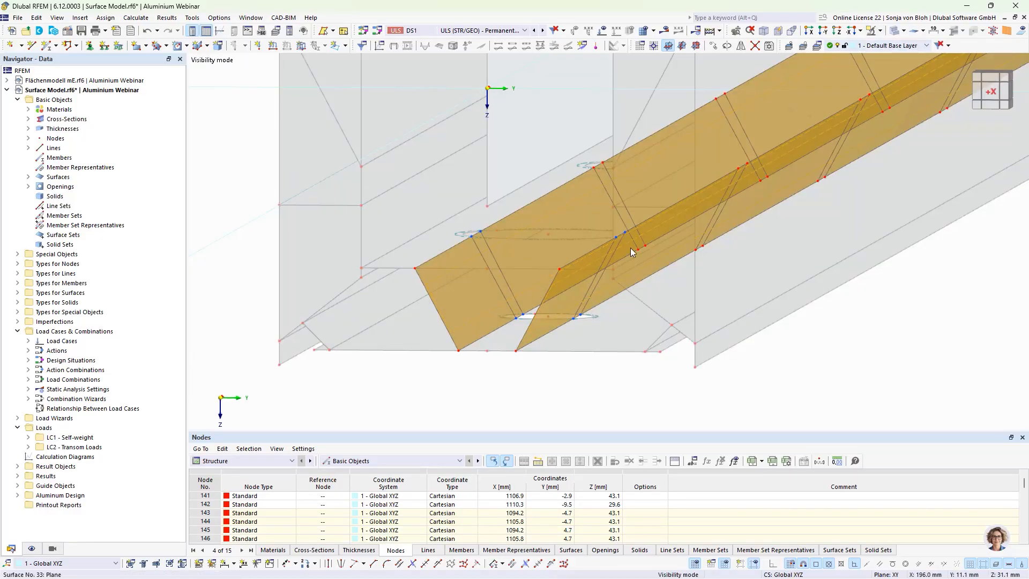
- Divide the two inclined web surfaces with all intersecting lines
right_click(453, 296)
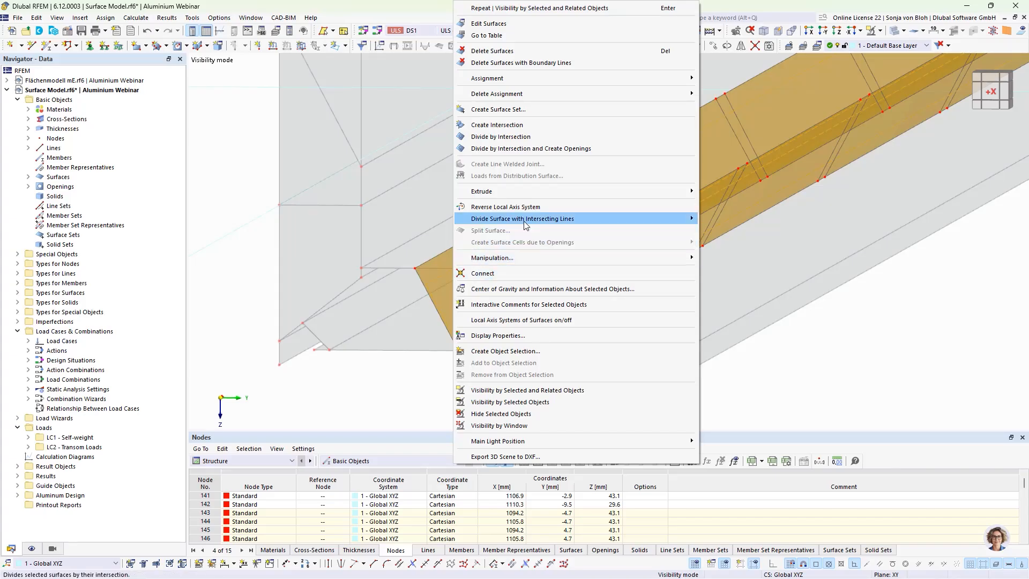
mouse_move(525, 225)
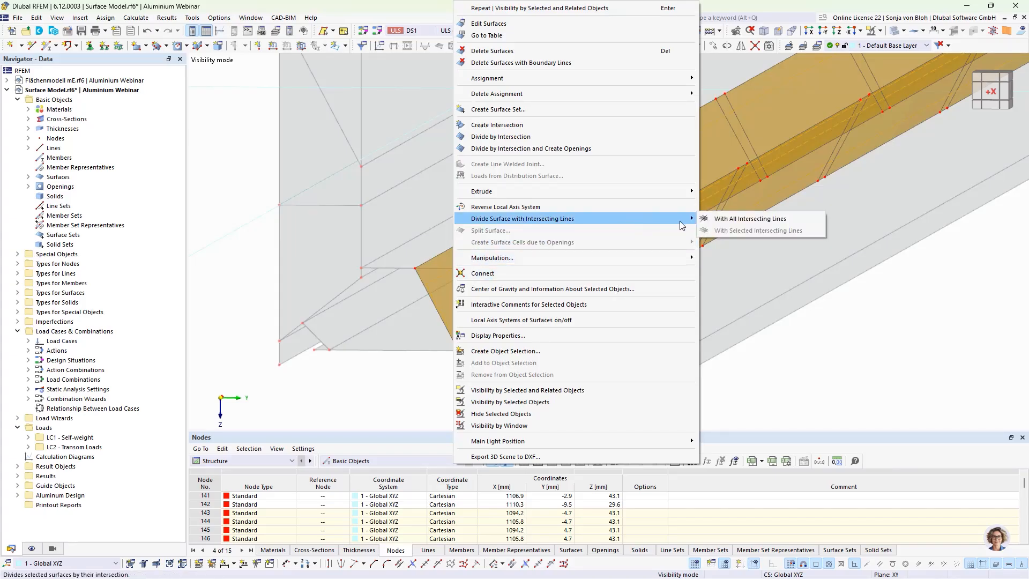
click(716, 219)
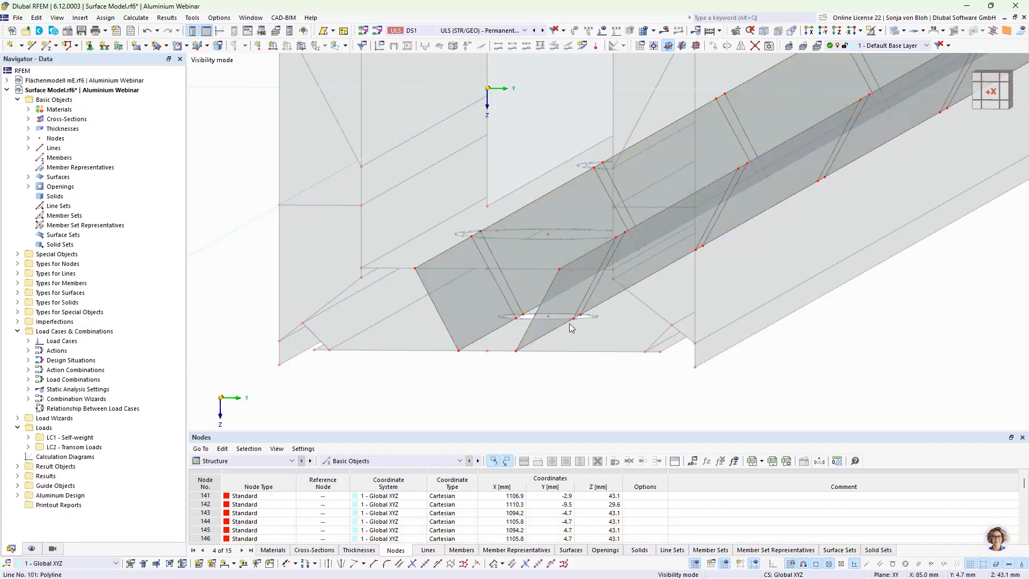
- In the reverse Y view, delete the trapezoidal surface pieces cut out of both inclined webs at all six hole positions
click(823, 31)
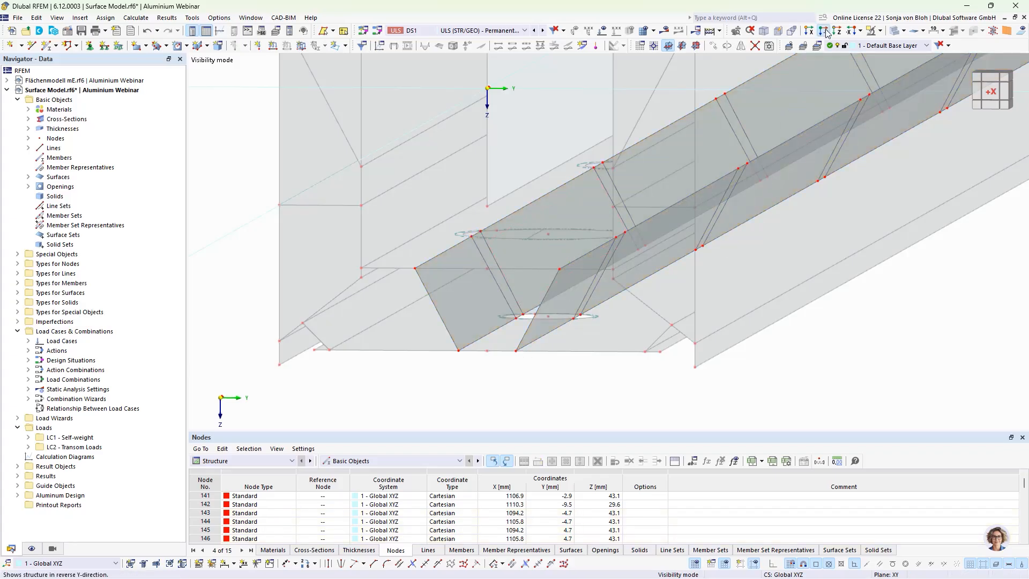
middle_drag(296, 280, 340, 303)
scroll(315, 258, up, 5)
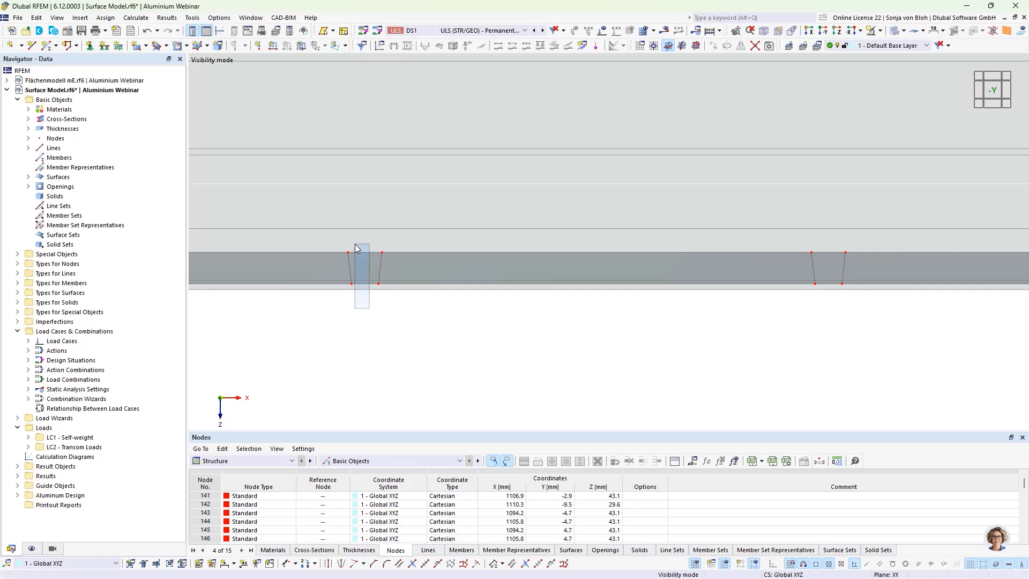
click(358, 260)
key(Delete)
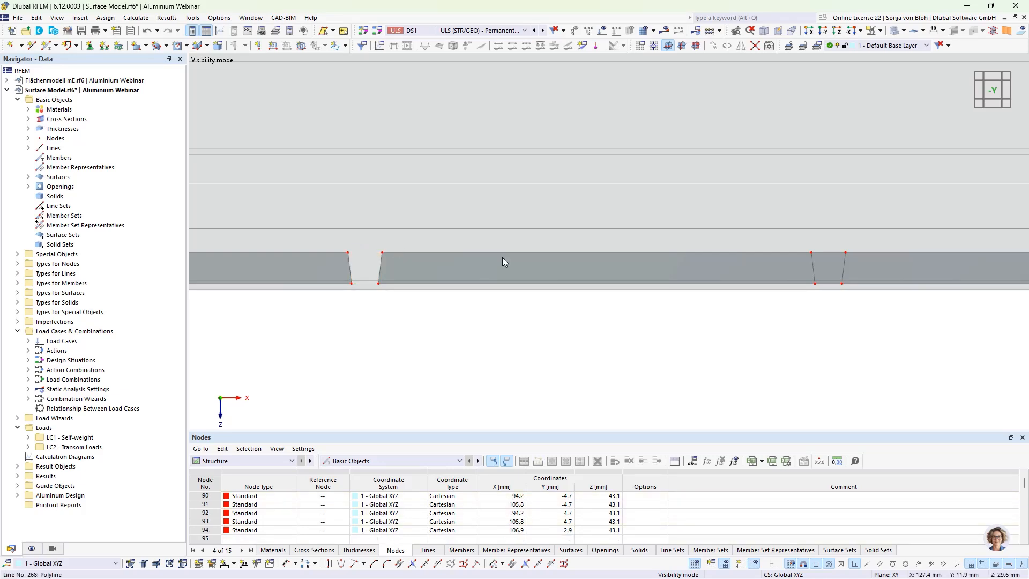
middle_drag(809, 324, 430, 382)
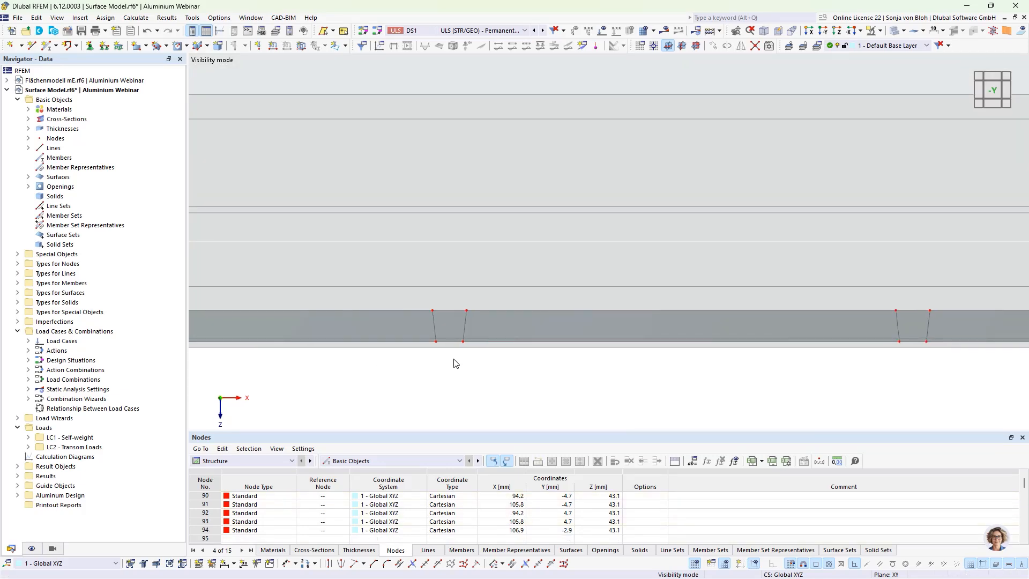
click(446, 307)
key(Delete)
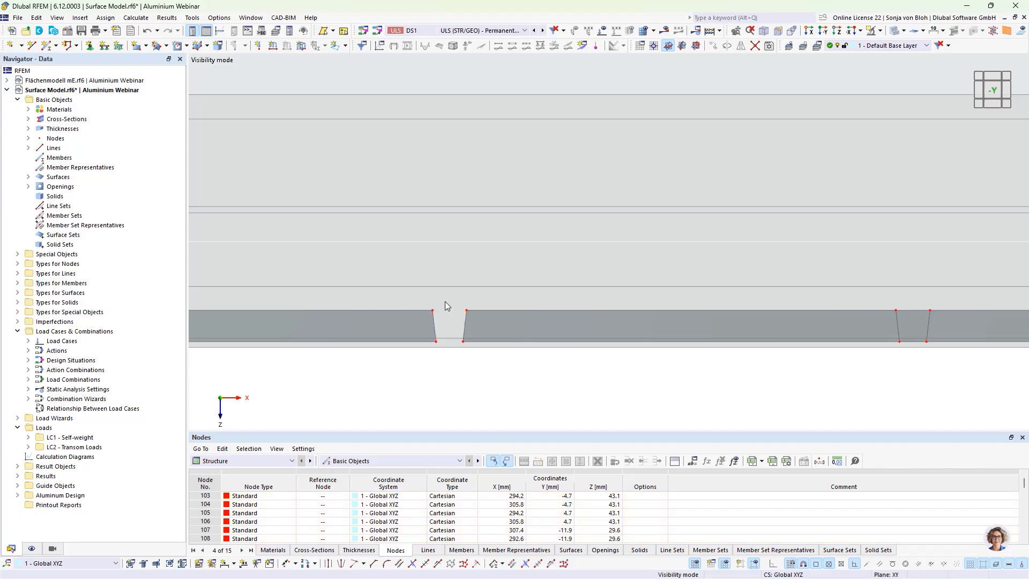
scroll(596, 382, down, 2)
middle_drag(716, 393, 375, 400)
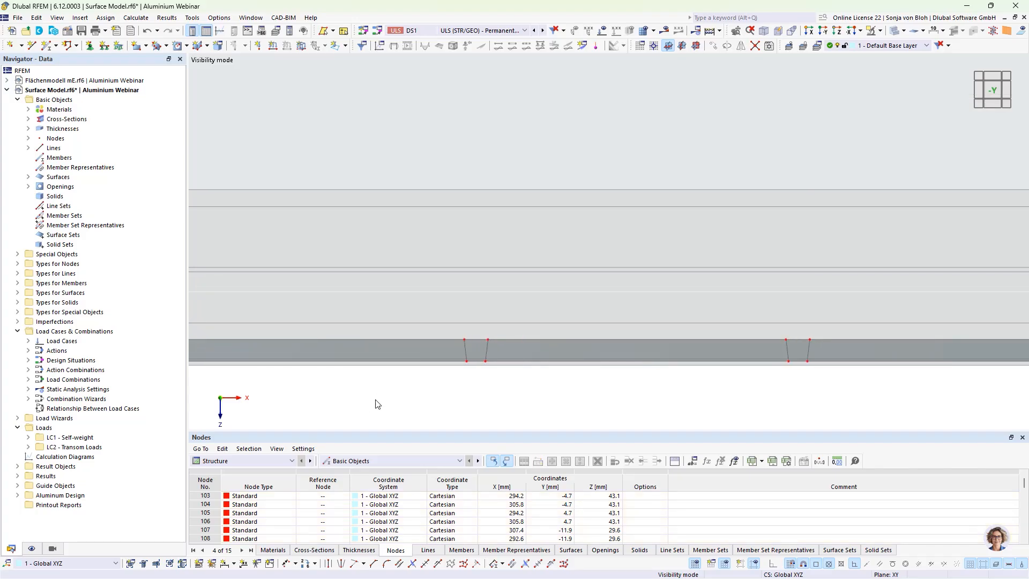
click(474, 334)
key(Delete)
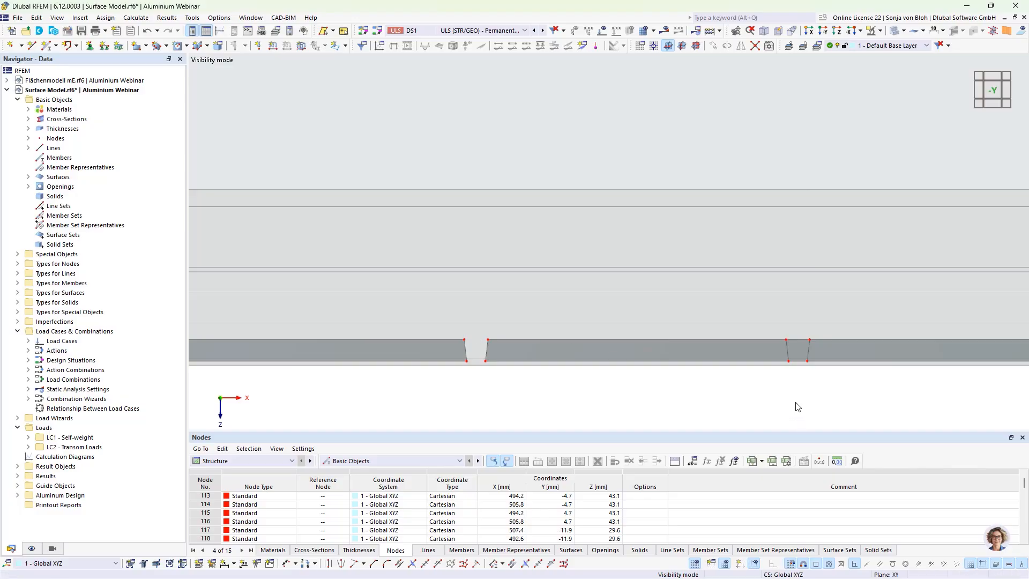
middle_drag(797, 407, 478, 426)
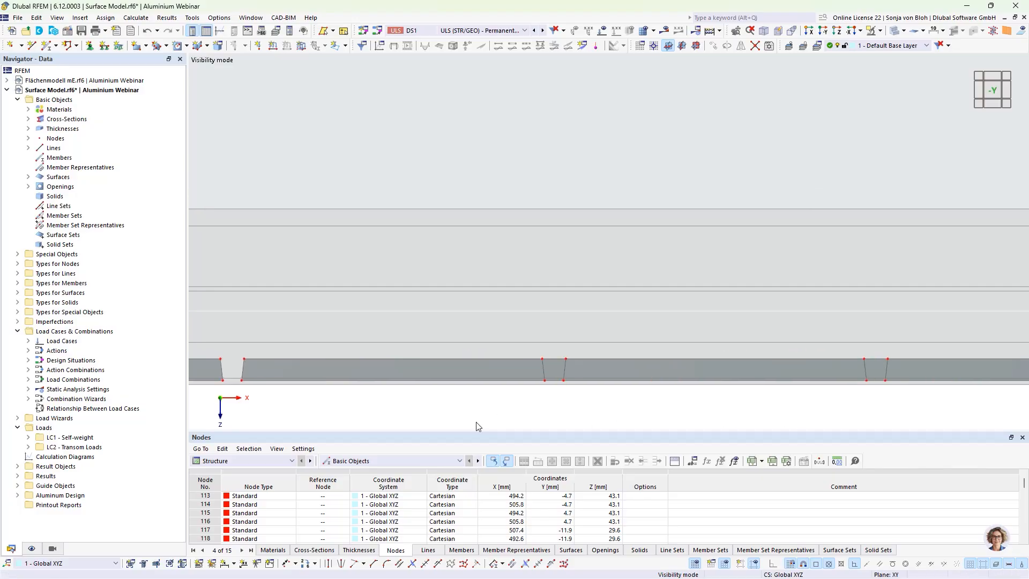
click(554, 358)
key(Delete)
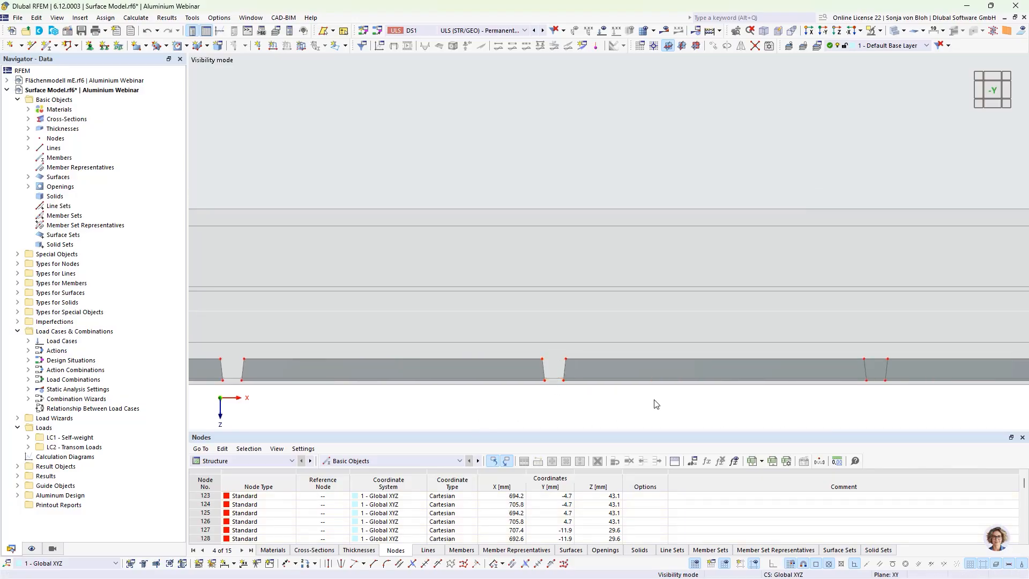
middle_drag(425, 402, 482, 406)
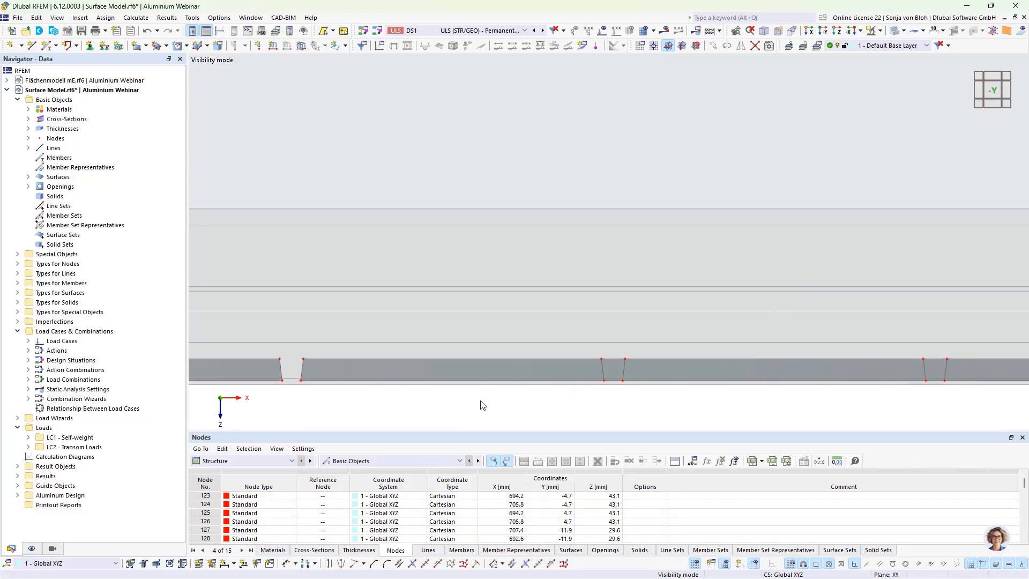
click(614, 367)
key(Delete)
middle_drag(739, 409, 406, 401)
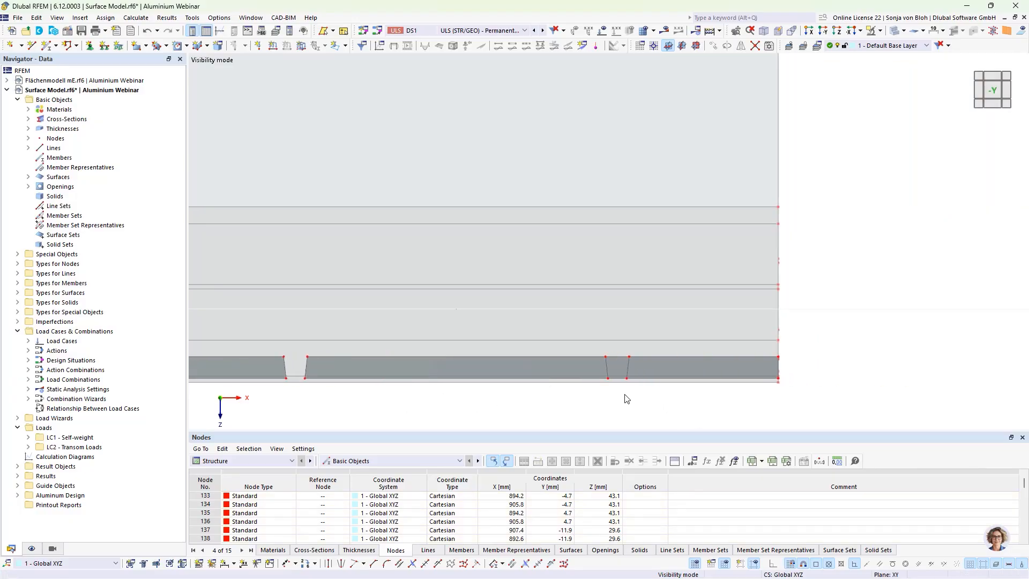
drag(616, 352, 616, 351)
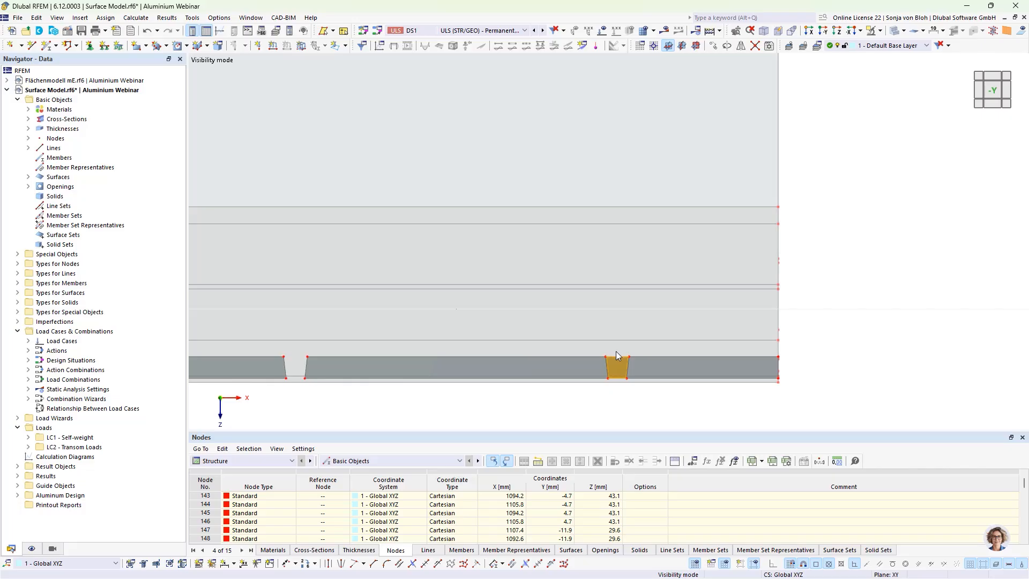
key(Delete)
- Cancel visibility mode to display the whole profile again in an isometric view
scroll(623, 290, down, 4)
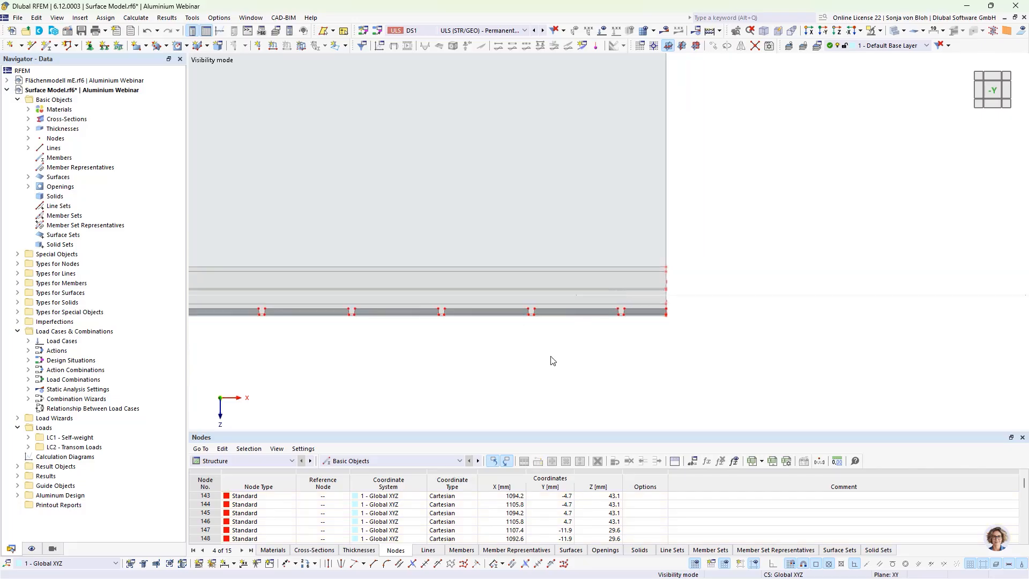
ctrl+middle_drag(552, 358, 624, 382)
mouse_move(533, 352)
ctrl+middle_down()
mouse_move(705, 329)
mouse_move(525, 356)
mouse_move(535, 361)
ctrl+middle_up()
scroll(532, 346, up, 1)
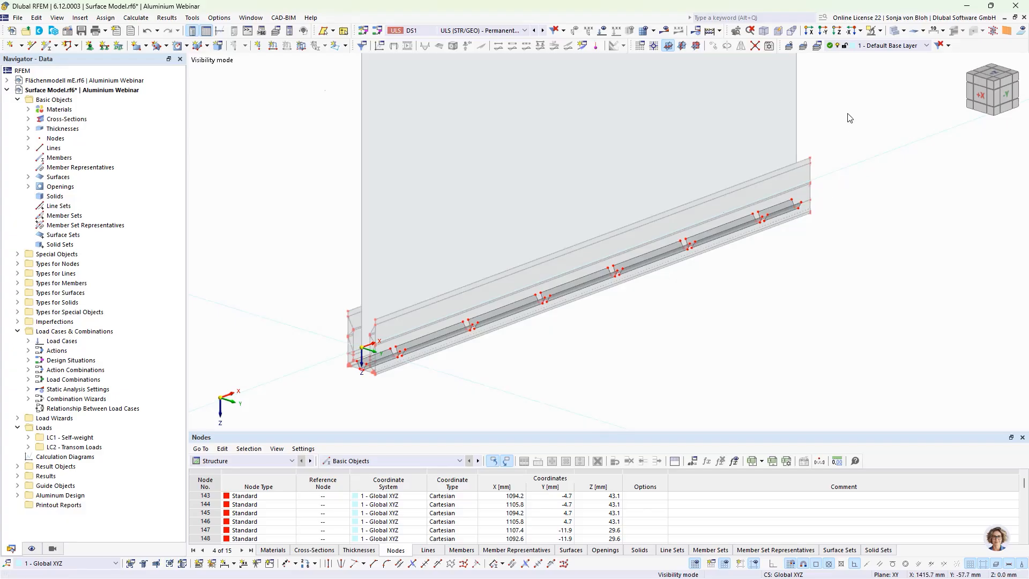
click(879, 33)
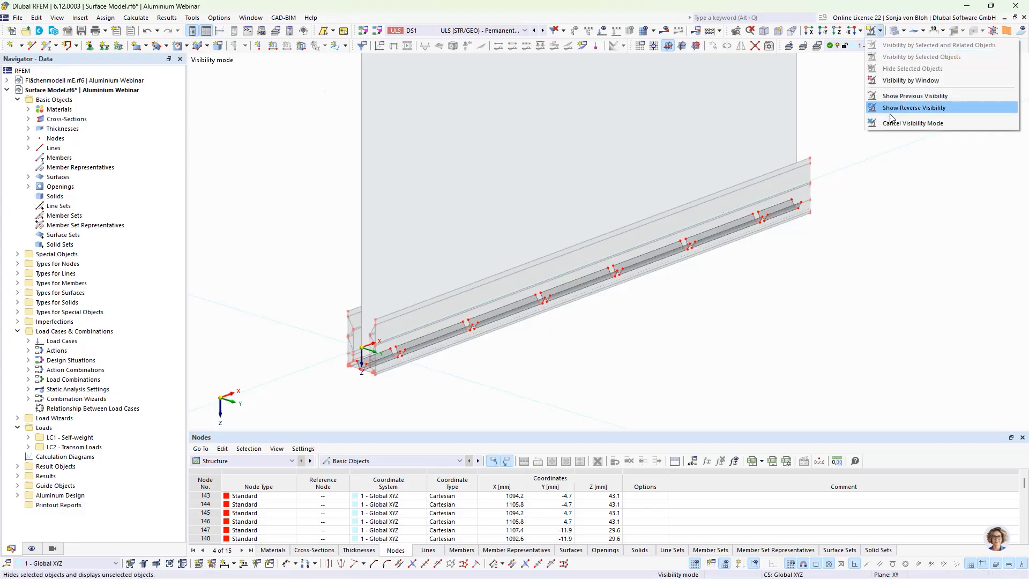
click(911, 121)
scroll(405, 256, up, 4)
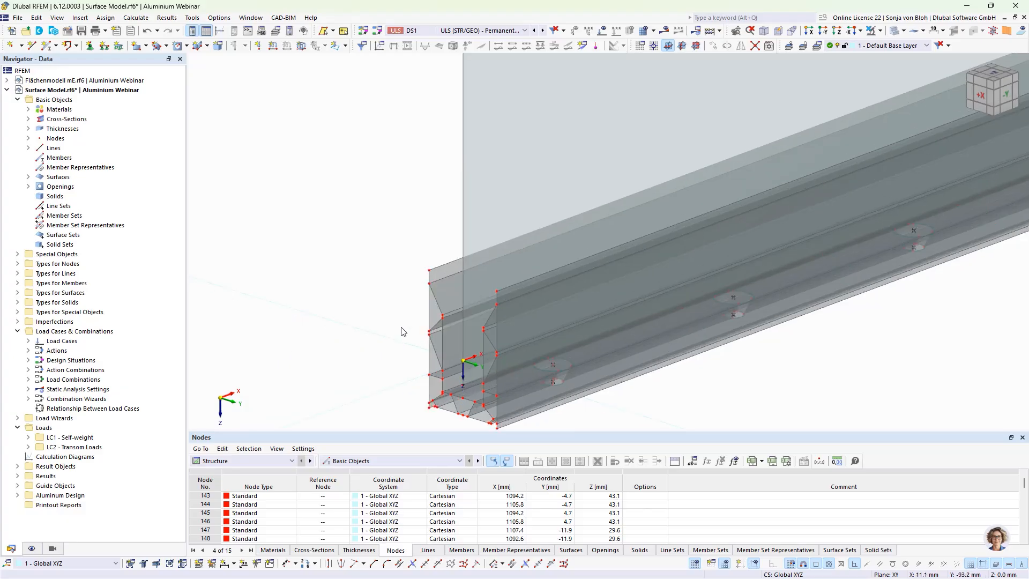
click(448, 263)
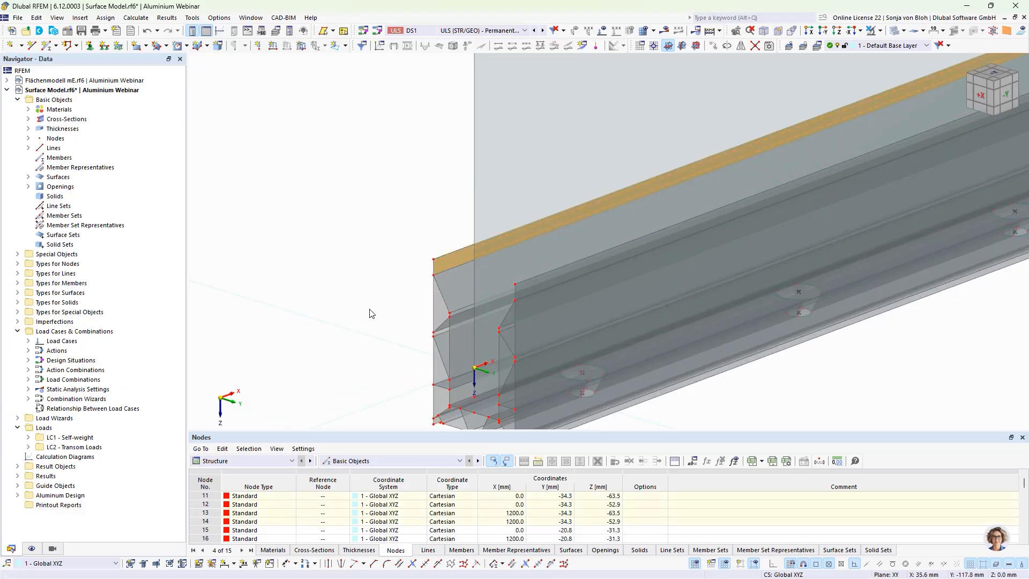
scroll(375, 311, down, 2)
scroll(425, 393, up, 2)
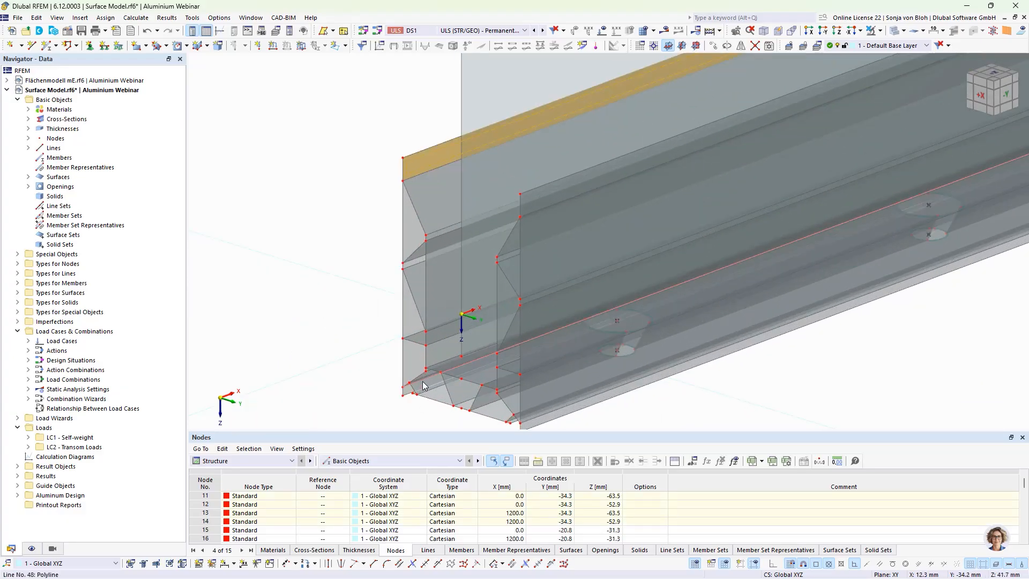
click(439, 341)
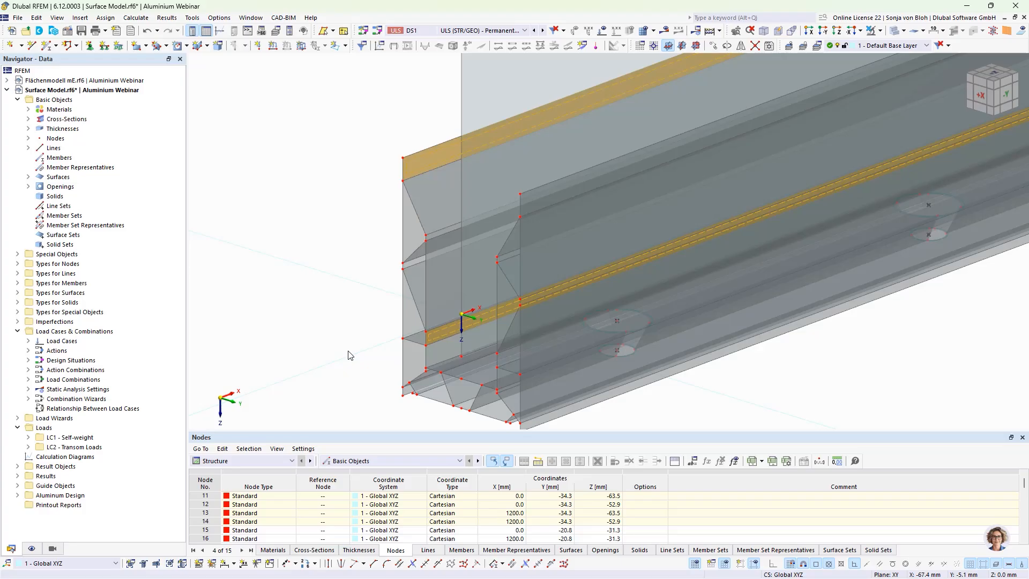
click(355, 222)
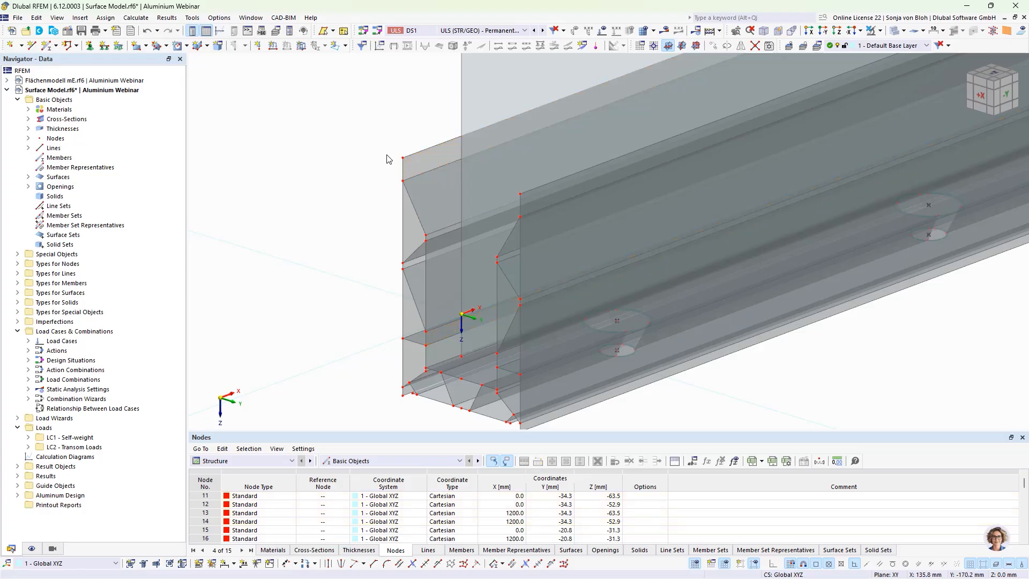
- Copy the four short vertical end lines, two at the upper edges and two on the inner walls, 14 times along X up to X = 1120 mm
click(404, 169)
ctrl+click(520, 206)
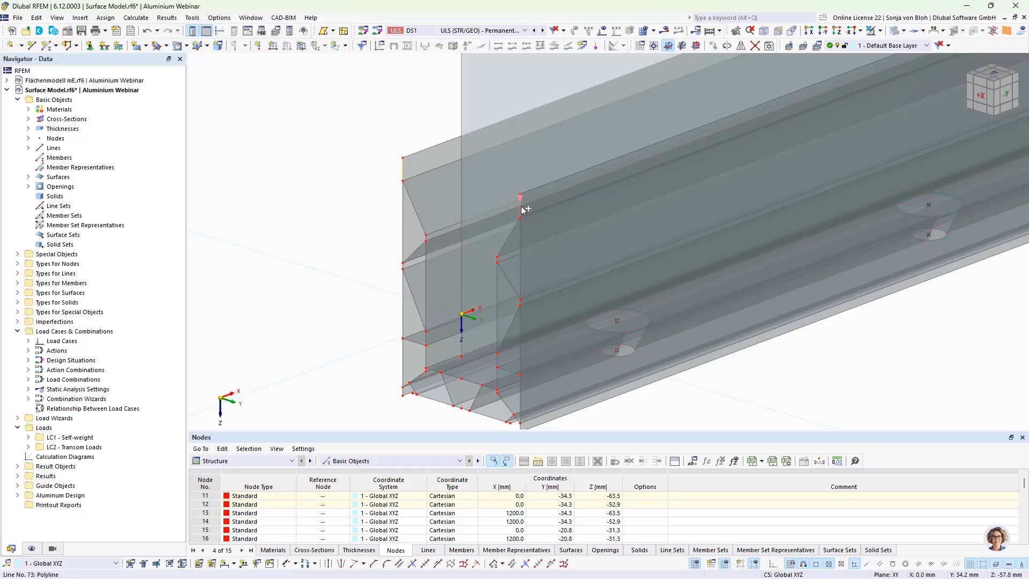
ctrl+click(426, 338)
ctrl+click(498, 362)
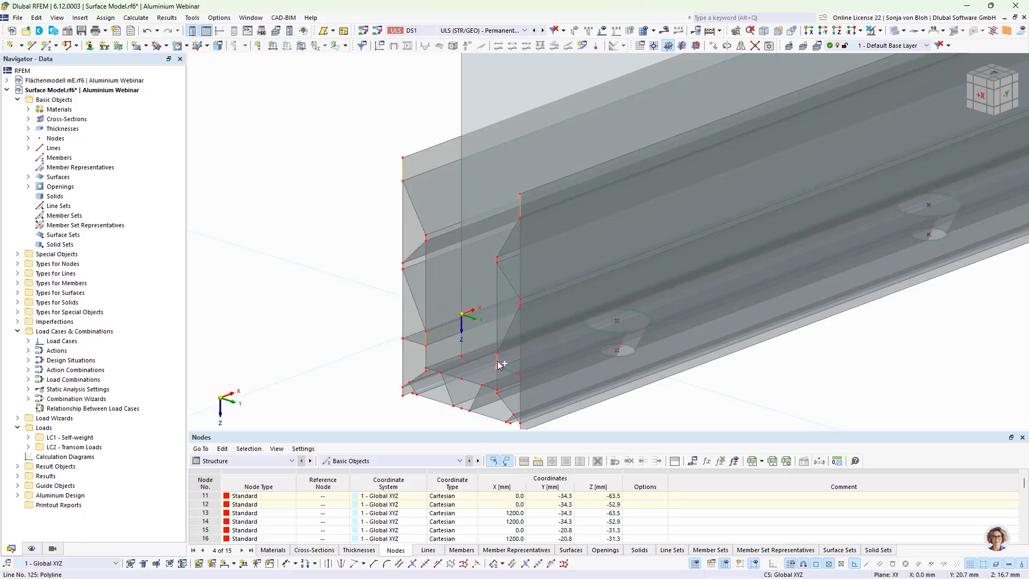
click(717, 46)
double_click(489, 209)
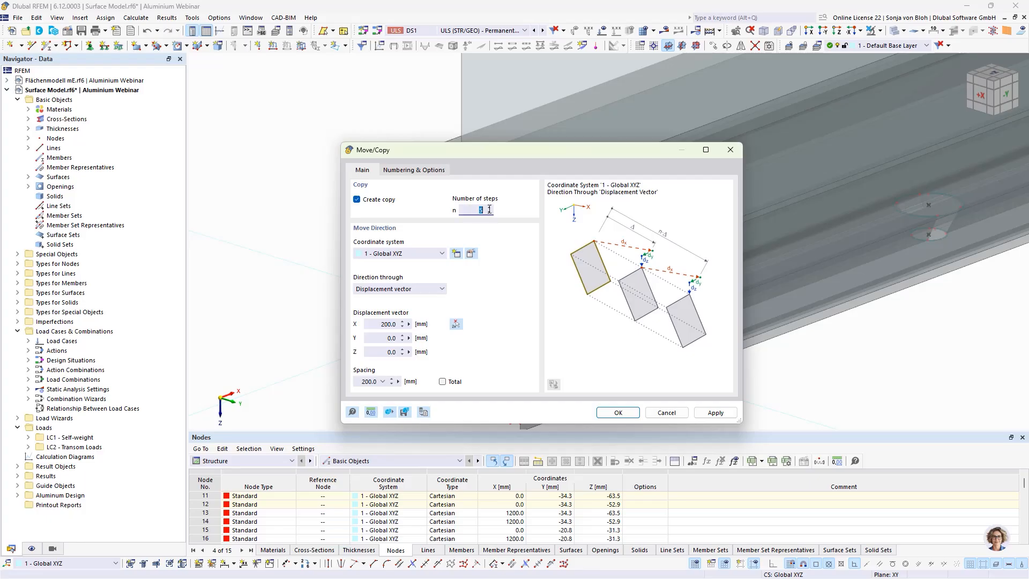
text(14)
drag(376, 325, 411, 329)
click(611, 414)
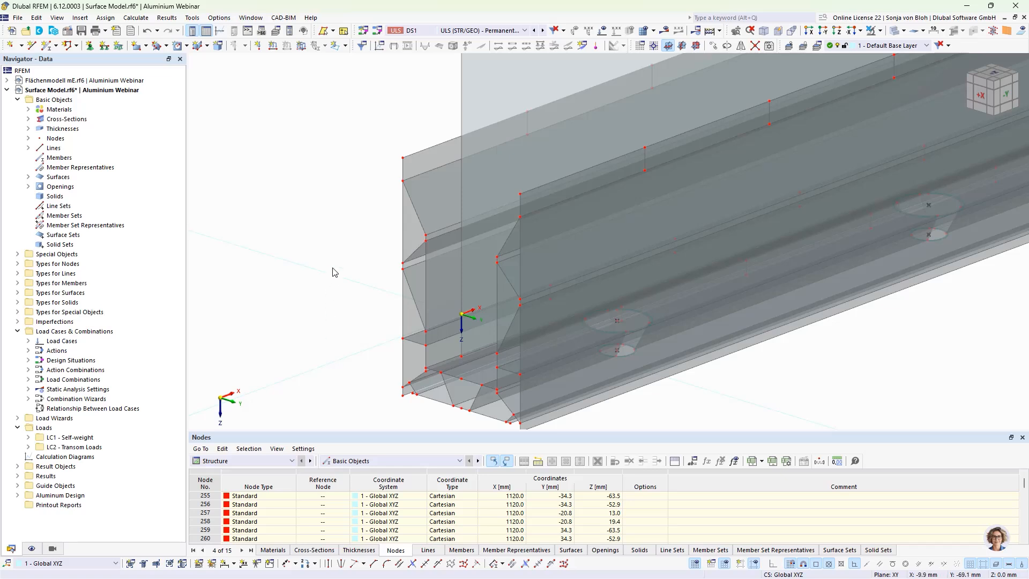
- Divide the four longitudinal strip surfaces, two at the upper edges and two on the inner walls, with all intersecting lines
click(414, 170)
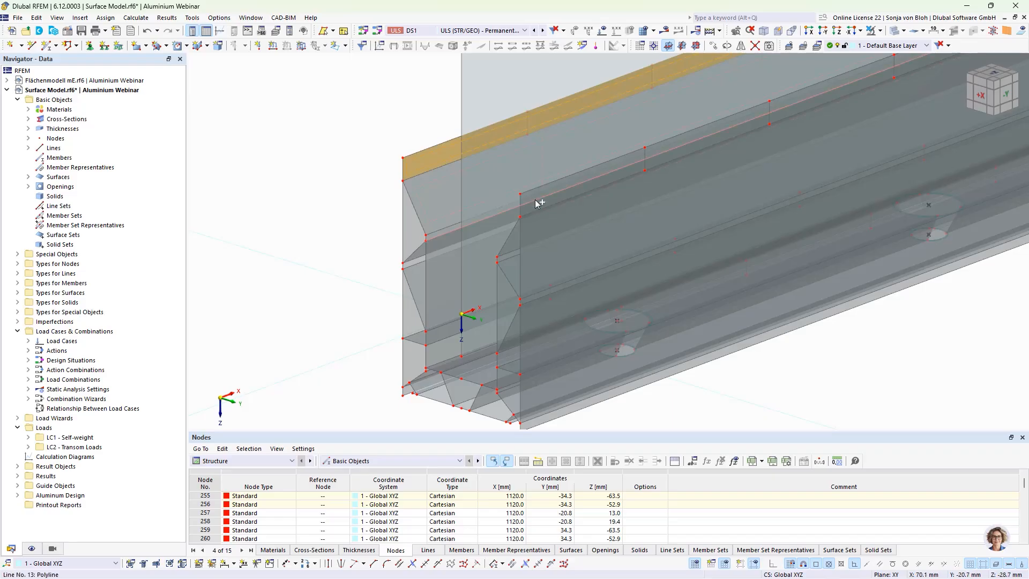
scroll(532, 201, up, 5)
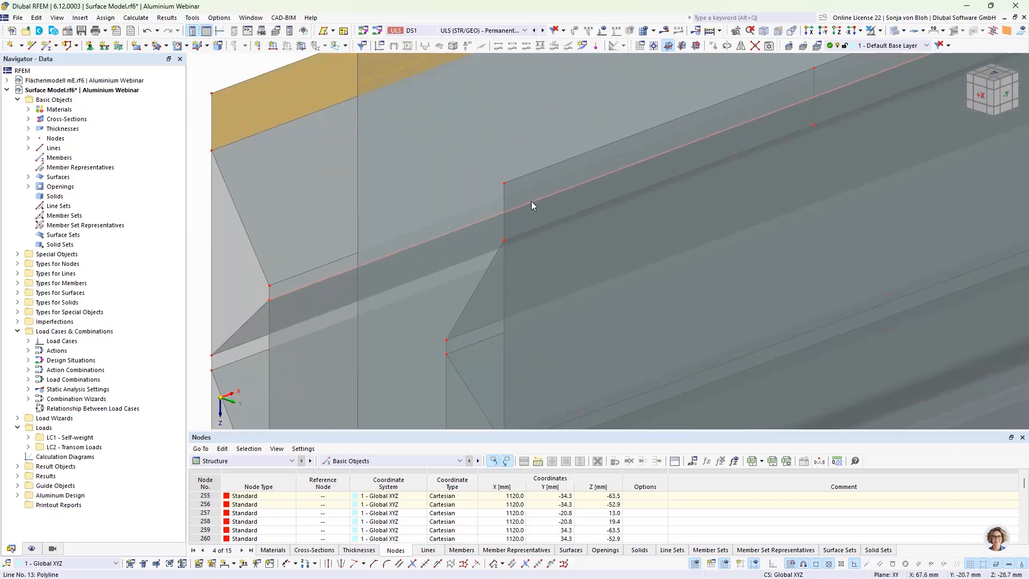
scroll(508, 186, down, 5)
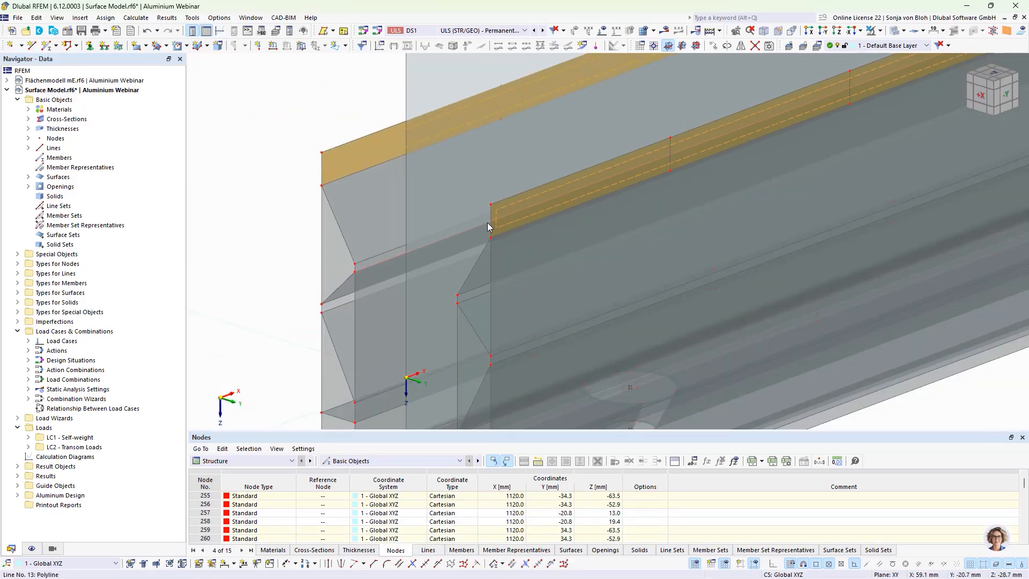
scroll(453, 314, up, 6)
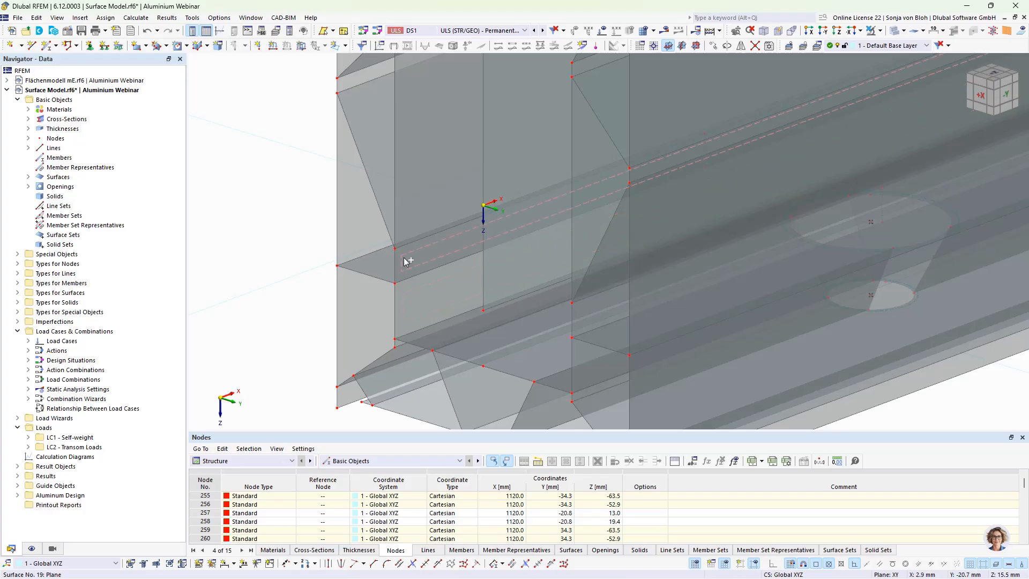
click(406, 261)
scroll(390, 284, down, 3)
scroll(503, 302, up, 3)
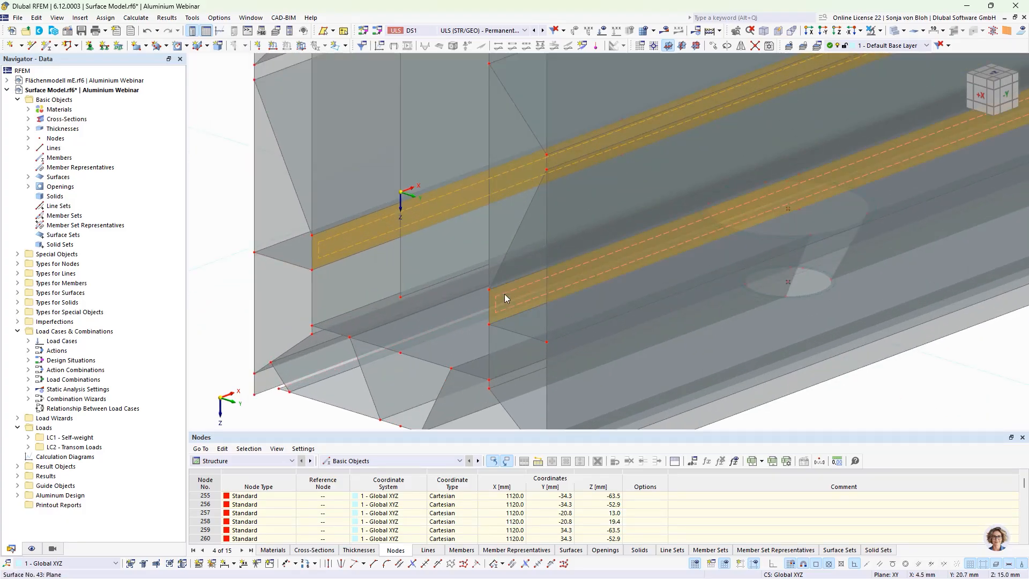
right_click(505, 298)
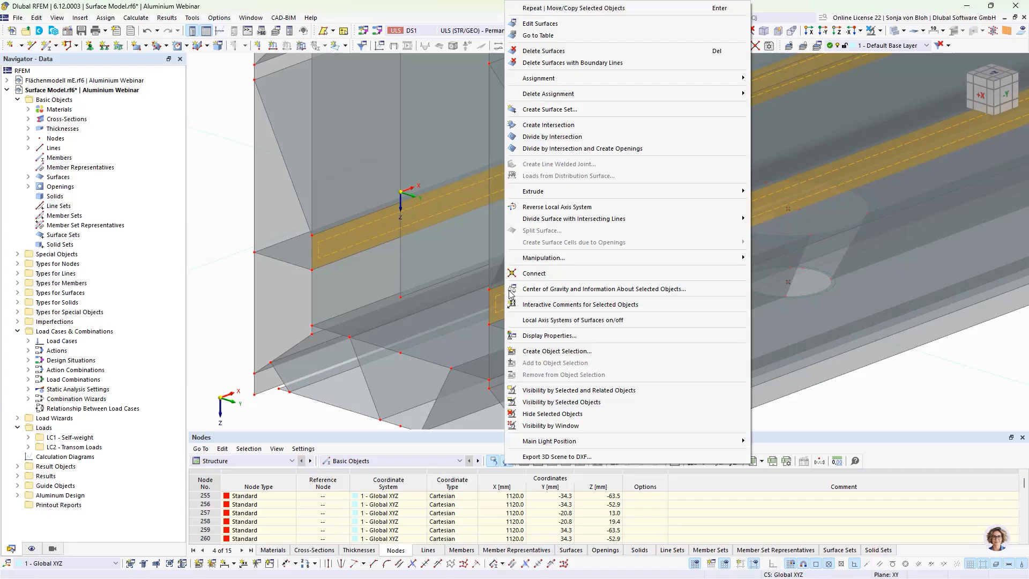
mouse_move(558, 222)
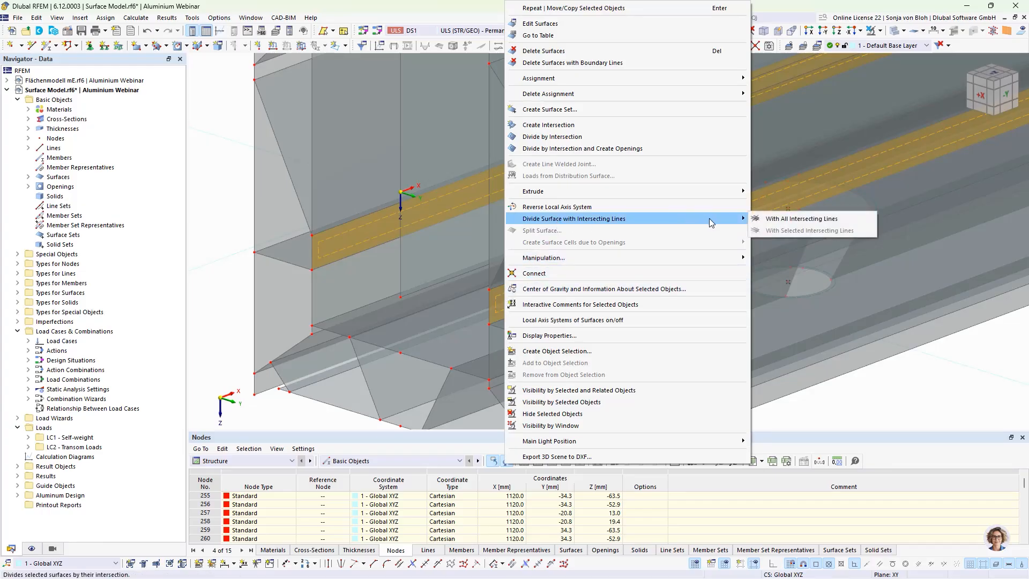
click(780, 219)
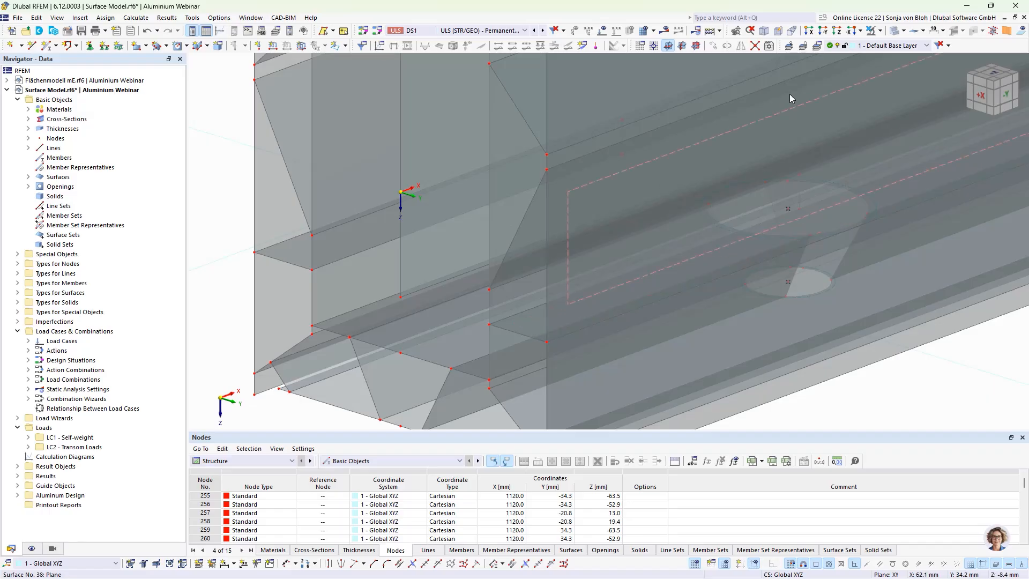
- In the X view, isolate the four divided strips and the central vertical surface in visibility mode, and return to an isometric view
click(811, 32)
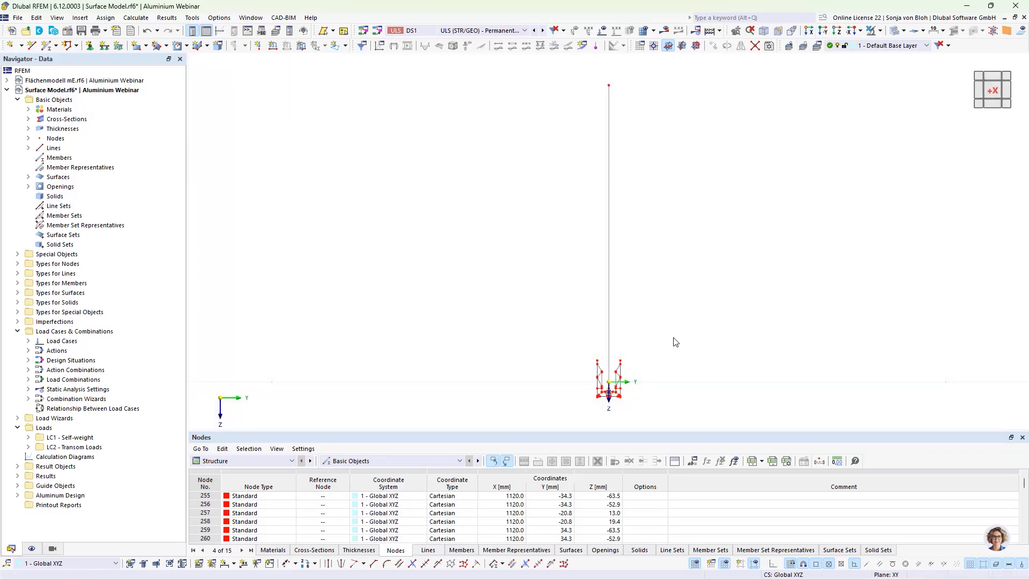
scroll(603, 359, up, 3)
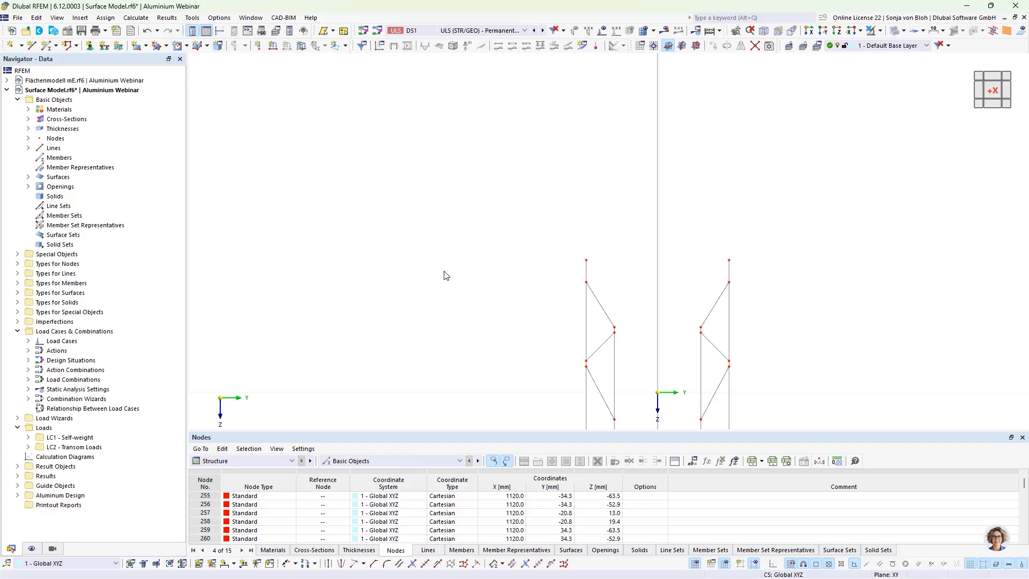
middle_drag(444, 275, 363, 184)
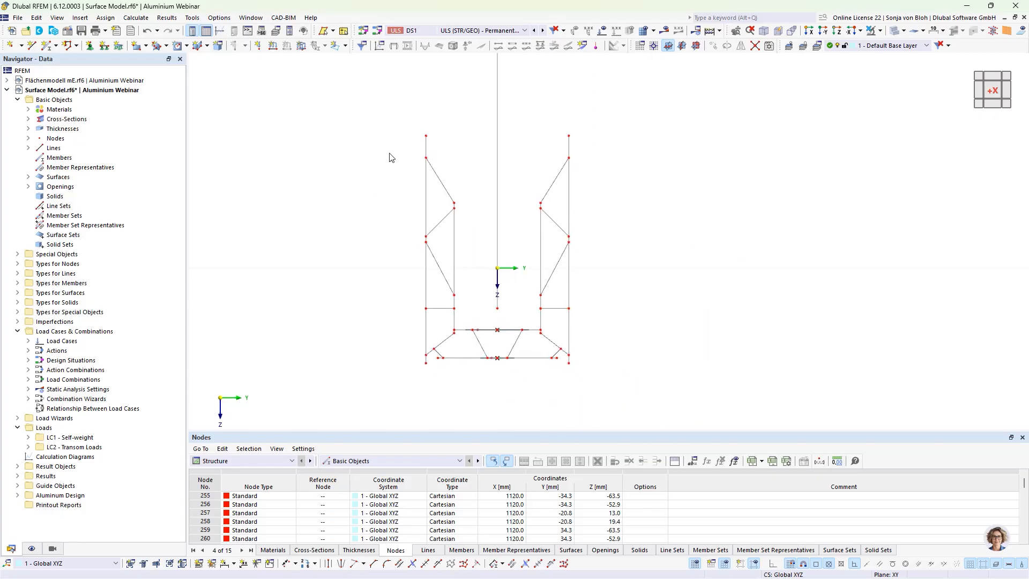
click(427, 146)
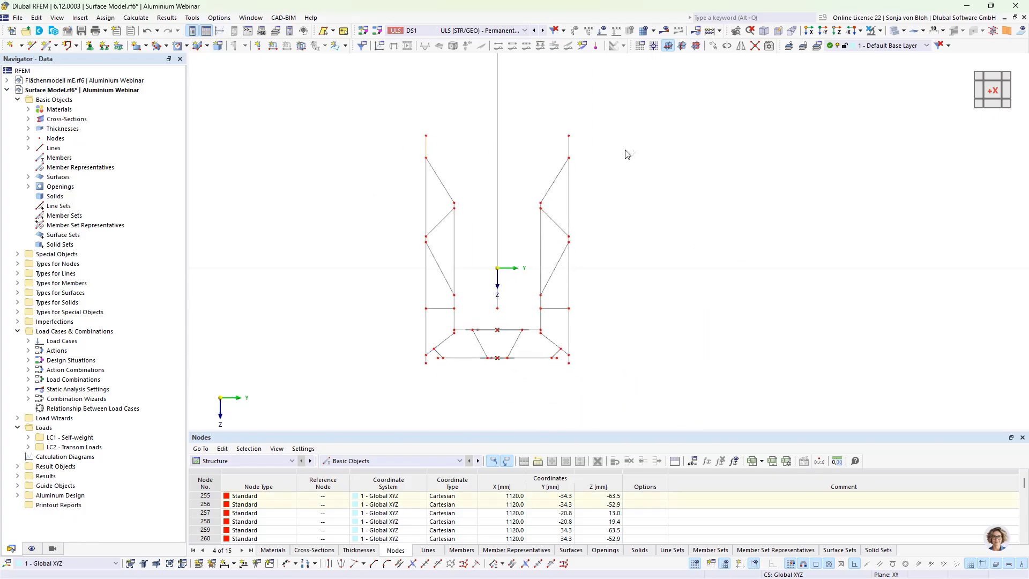
click(568, 147)
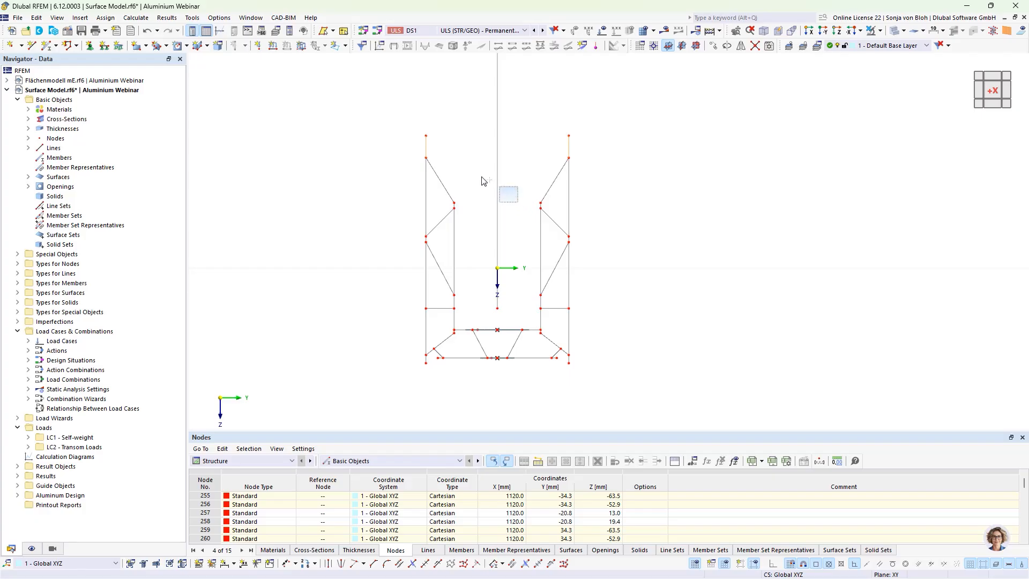
scroll(464, 321, up, 2)
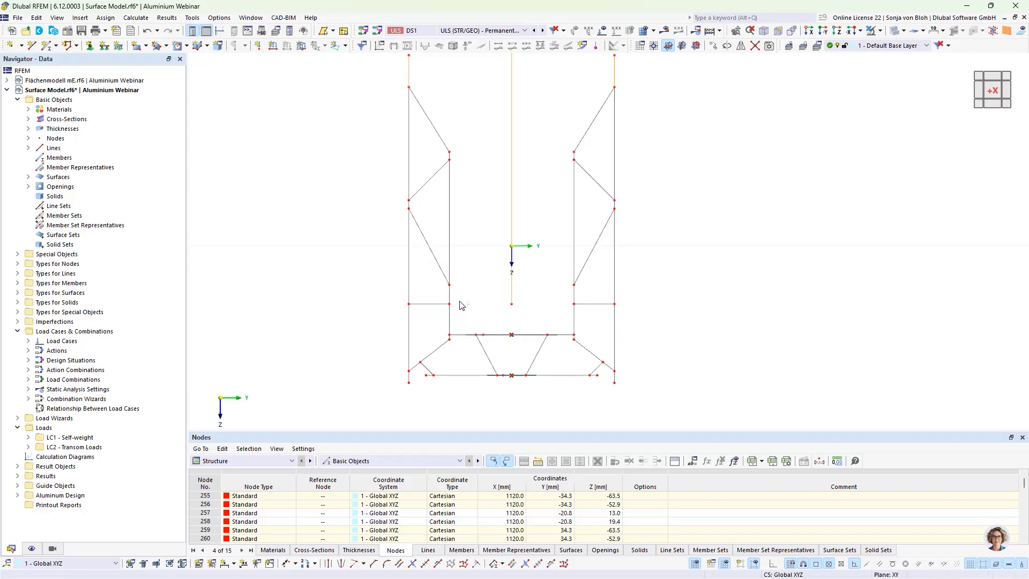
click(449, 294)
click(574, 295)
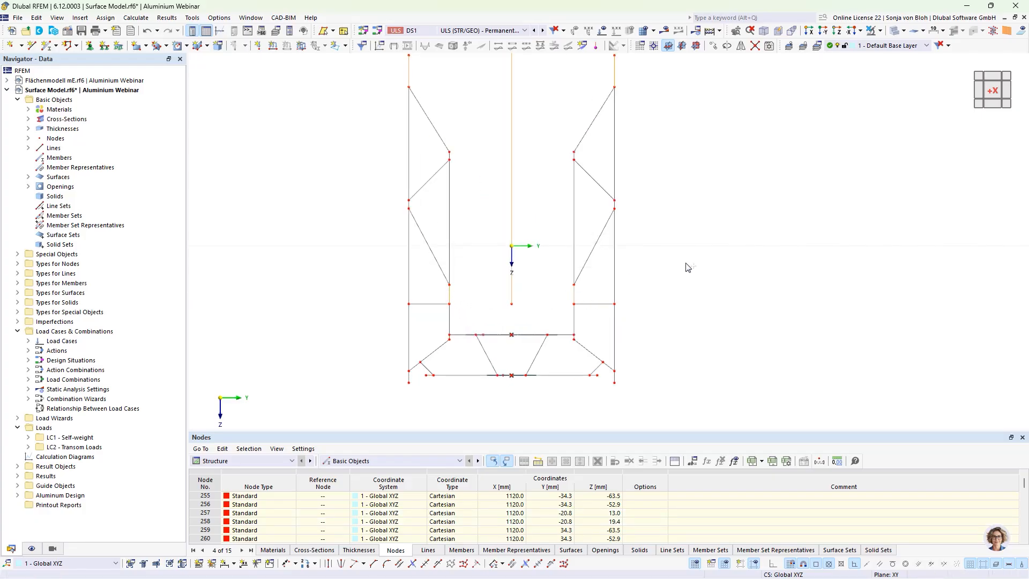
click(880, 31)
click(922, 42)
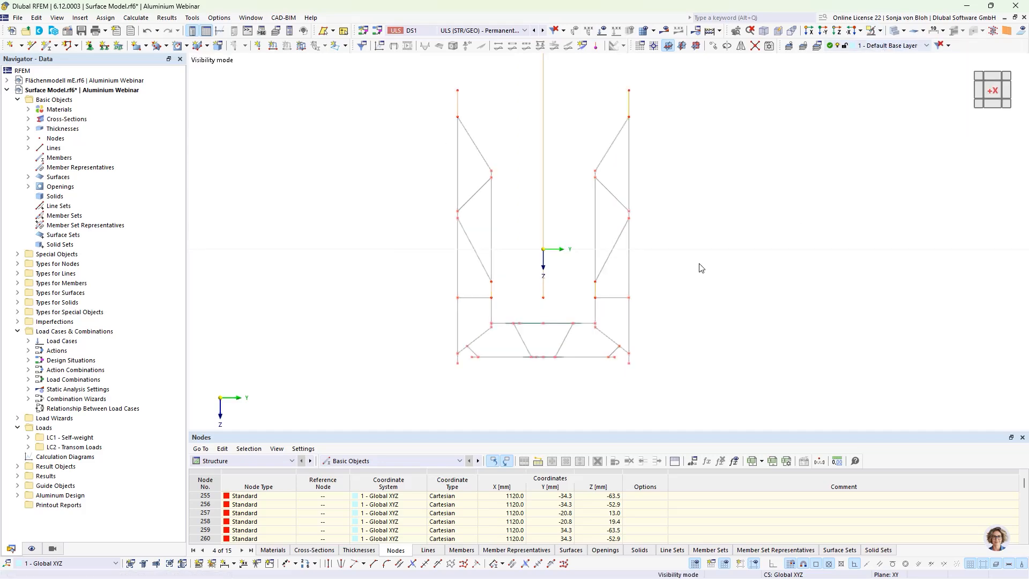
key(F7)
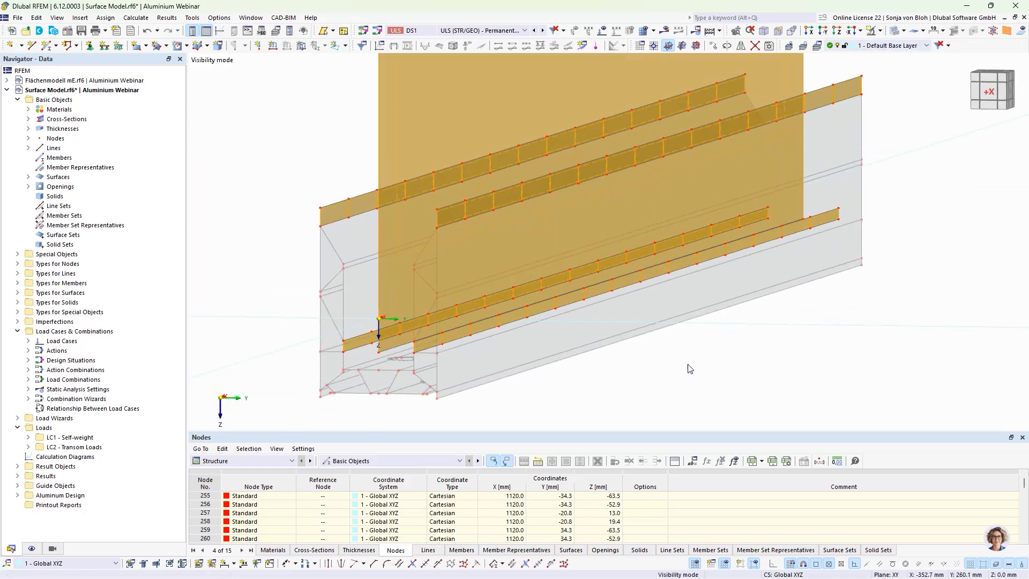
click(680, 380)
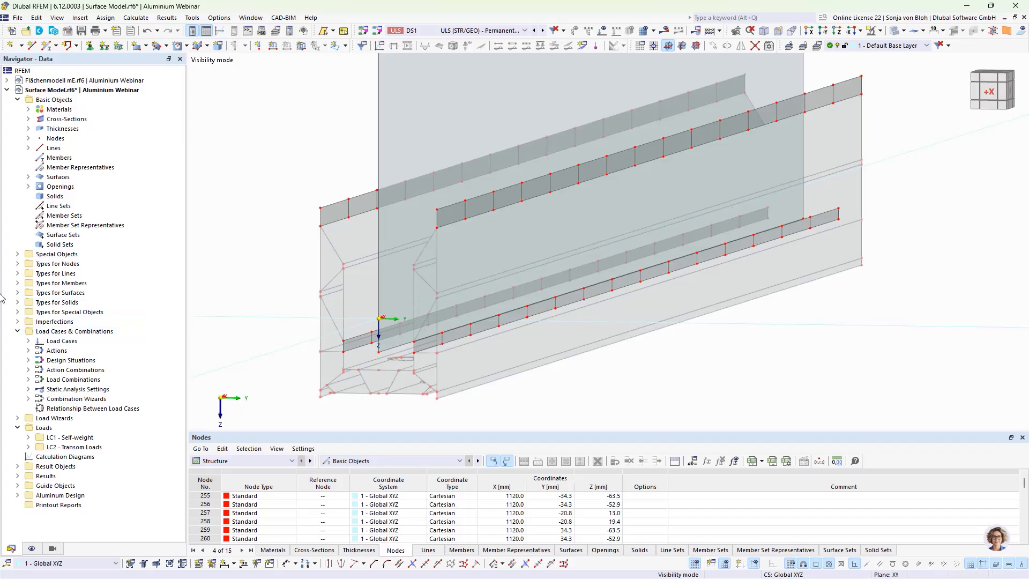
- Create a new surface contact and assign every second segment of both +Y side strips, surfaces 85 to 97 and 100 to 112, to group 1
click(18, 254)
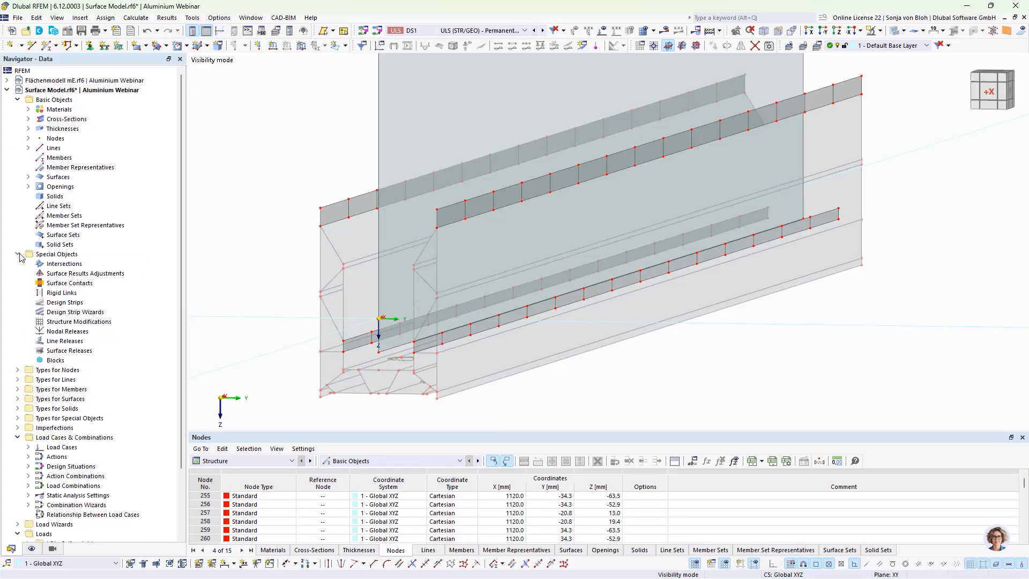
right_click(56, 283)
click(78, 303)
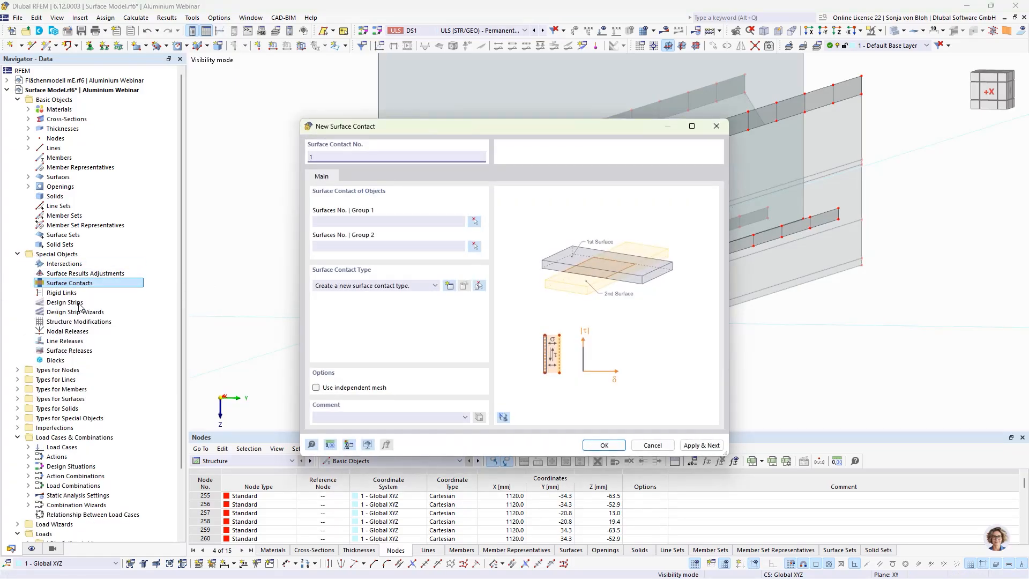
click(475, 221)
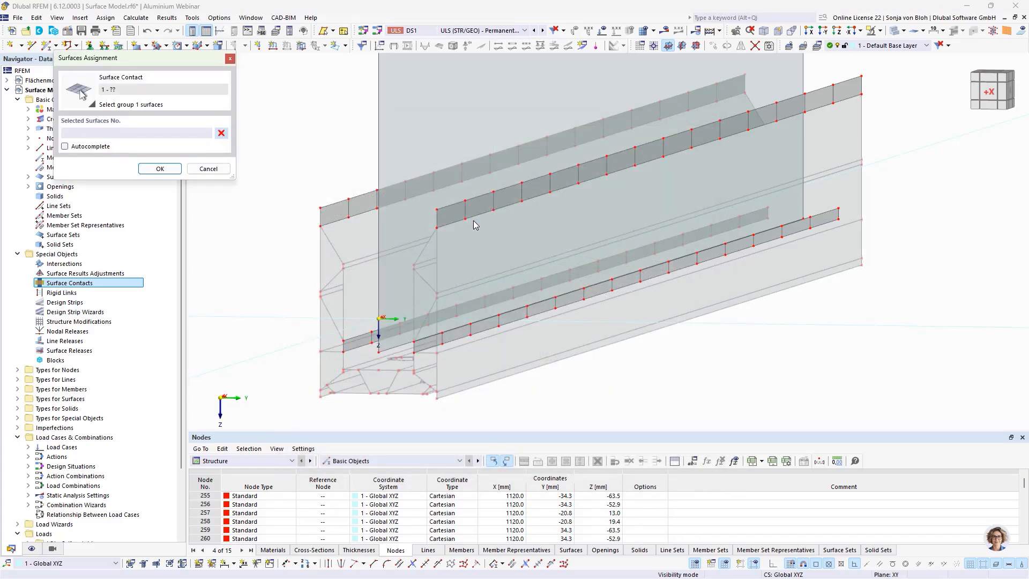
ctrl+middle_drag(609, 397, 591, 398)
middle_drag(433, 372, 523, 327)
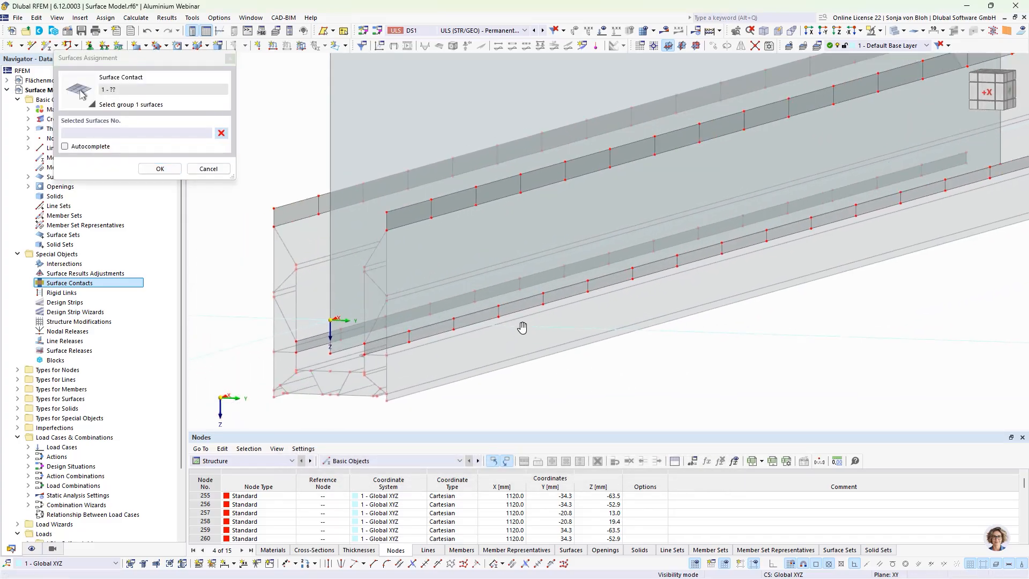
scroll(517, 328, up, 2)
click(458, 155)
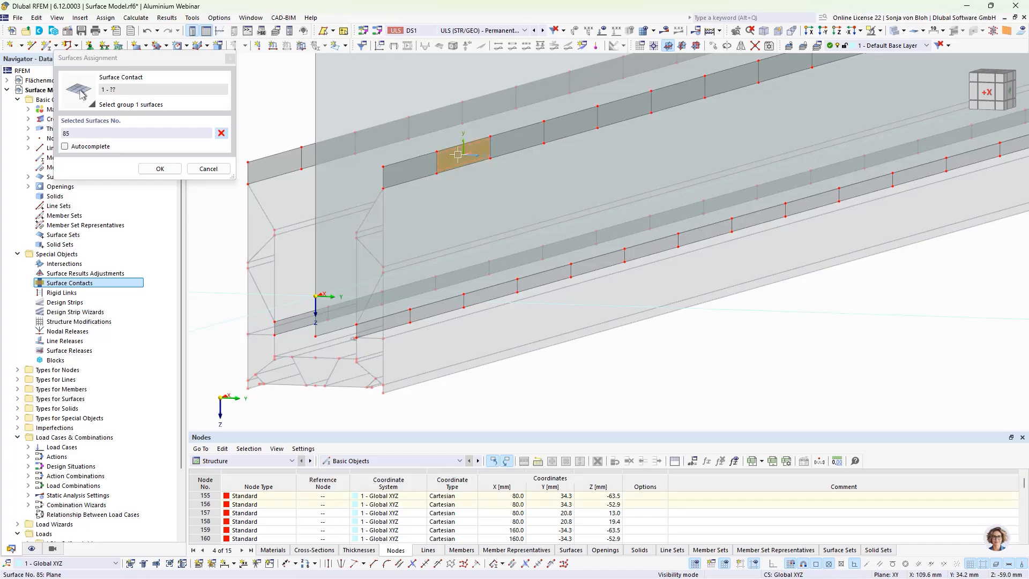
click(430, 308)
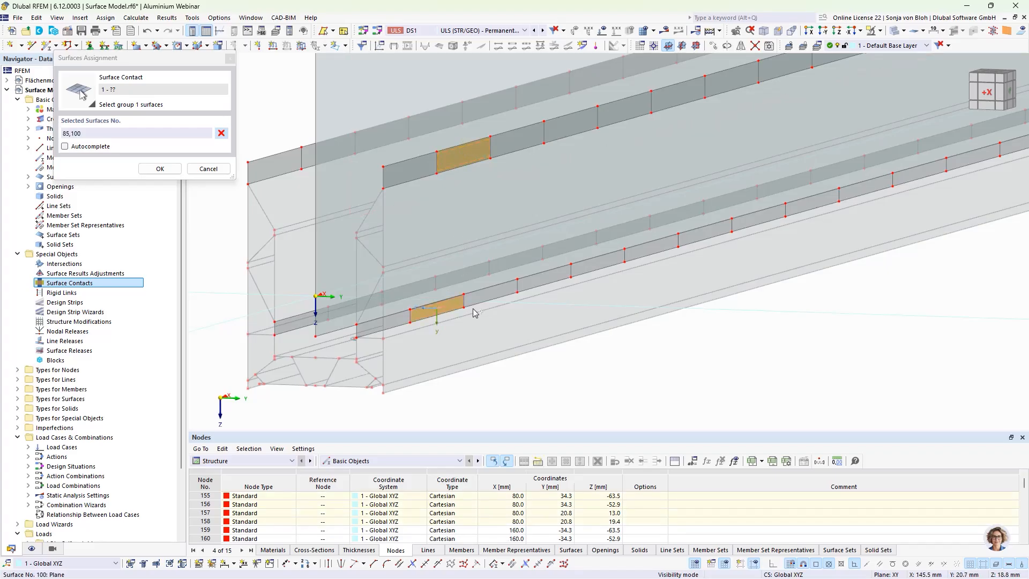
click(558, 128)
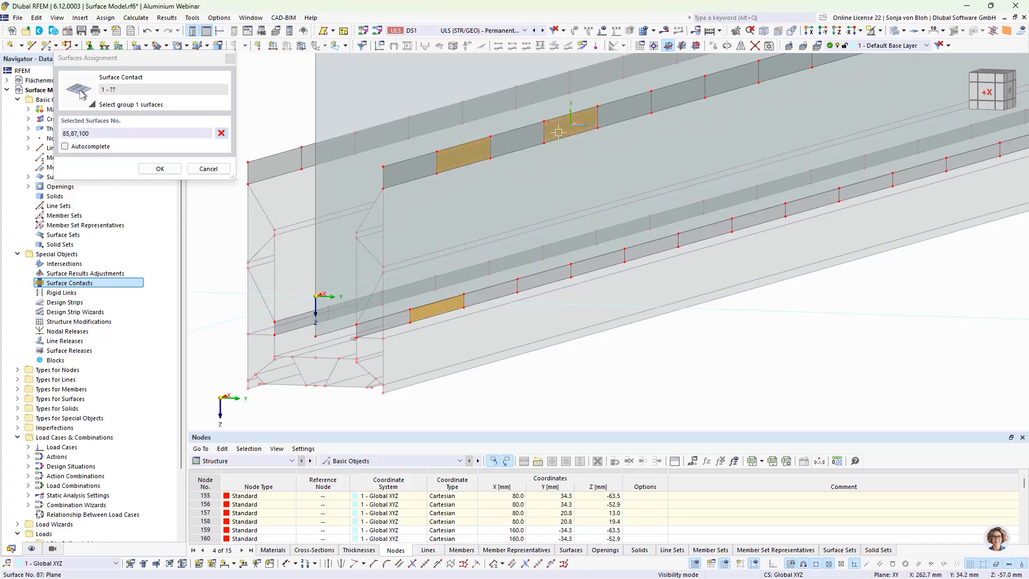
click(543, 278)
middle_drag(710, 243, 621, 294)
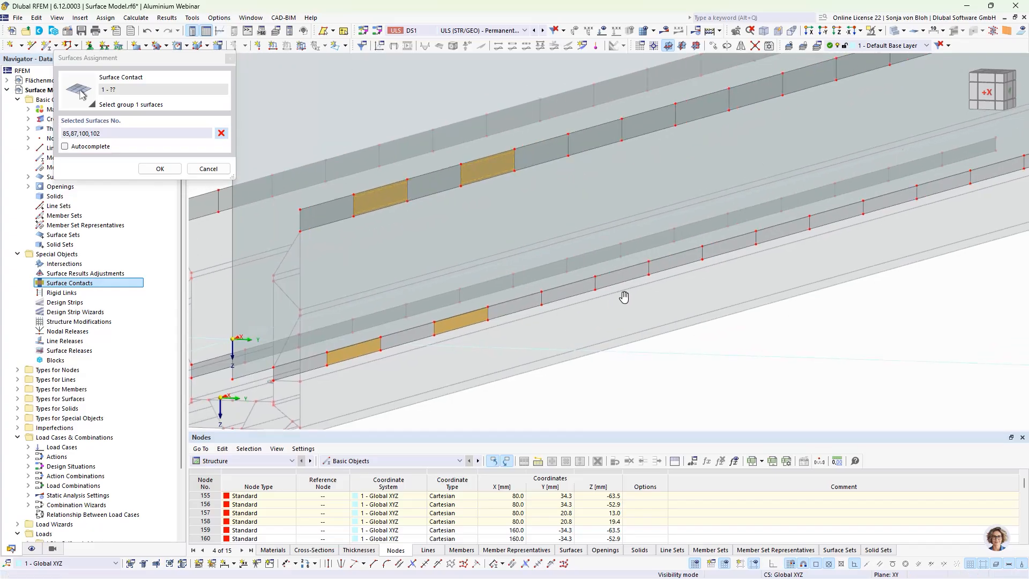
click(588, 137)
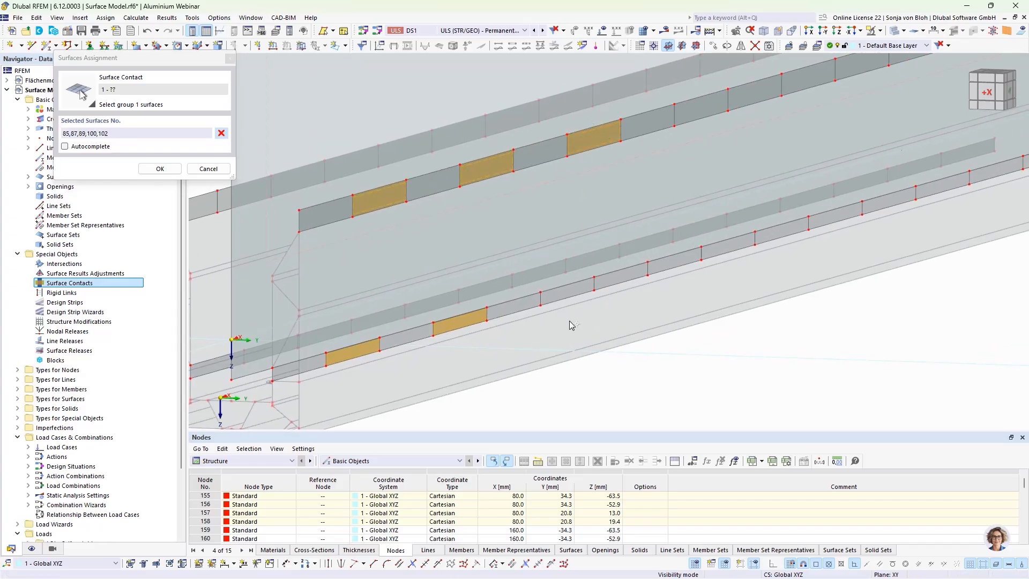
click(562, 292)
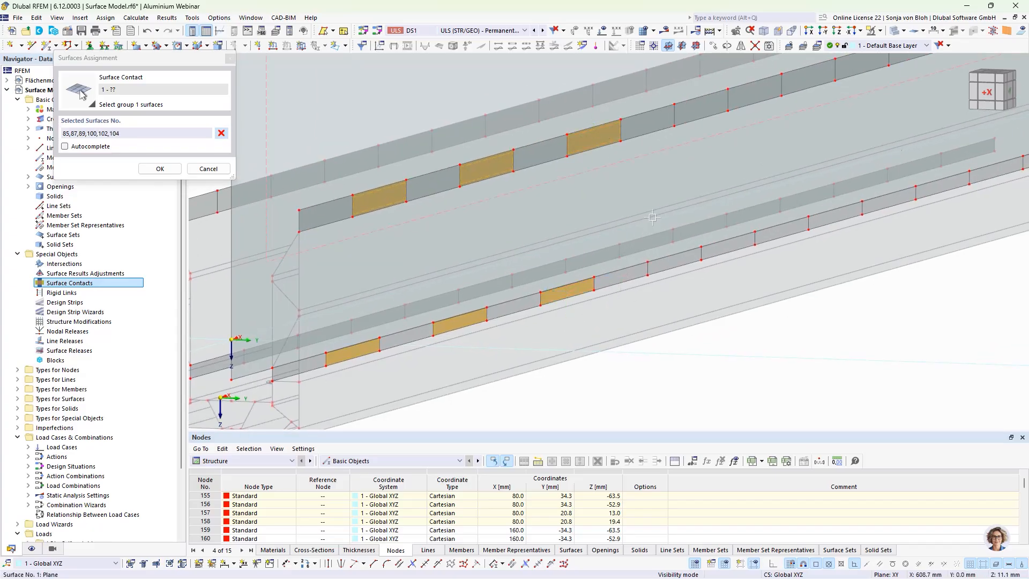
click(700, 111)
click(672, 263)
middle_drag(848, 336, 740, 356)
click(699, 94)
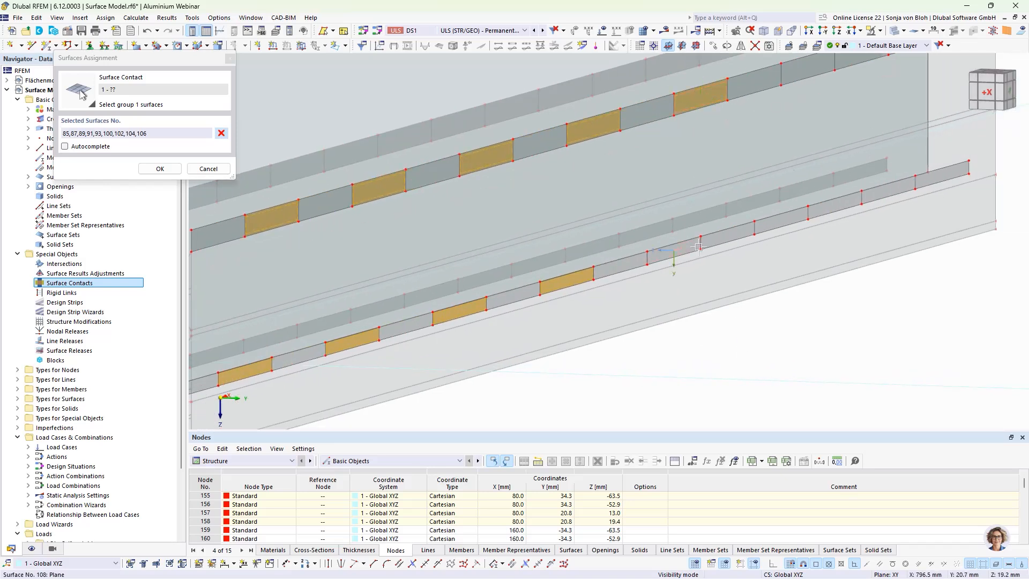
click(678, 250)
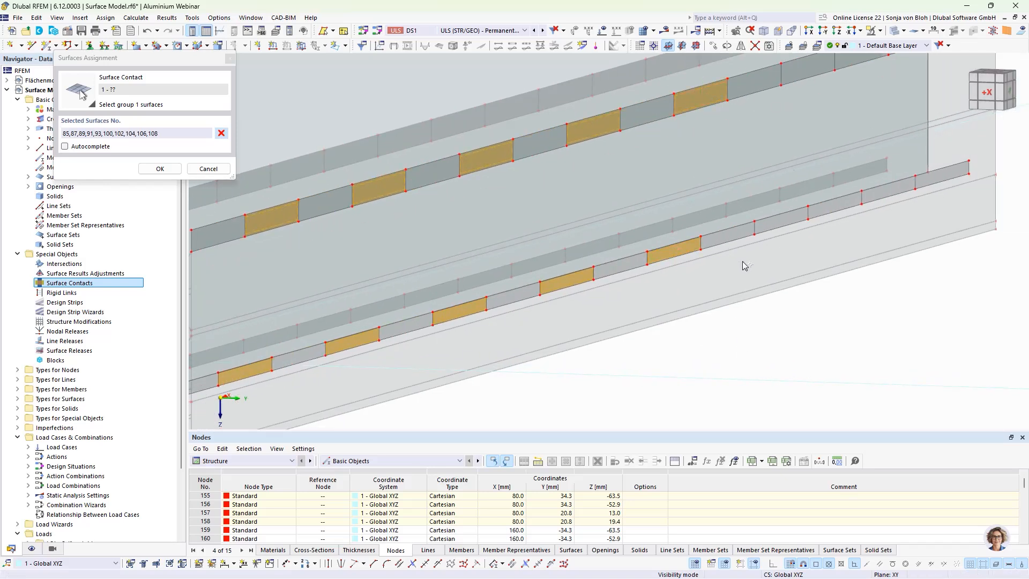
scroll(744, 265, down, 1)
click(796, 99)
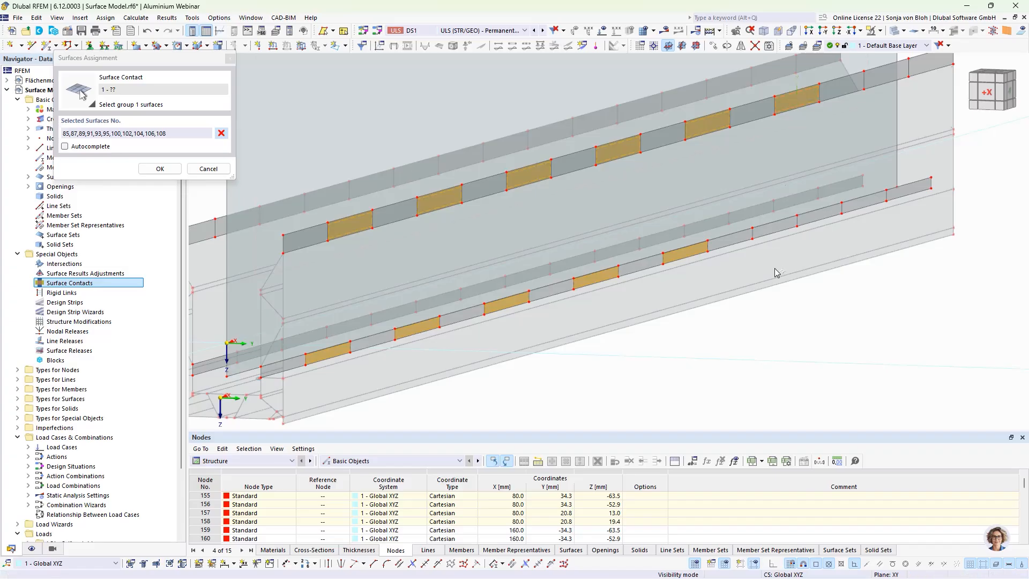
click(782, 234)
middle_drag(846, 322, 793, 370)
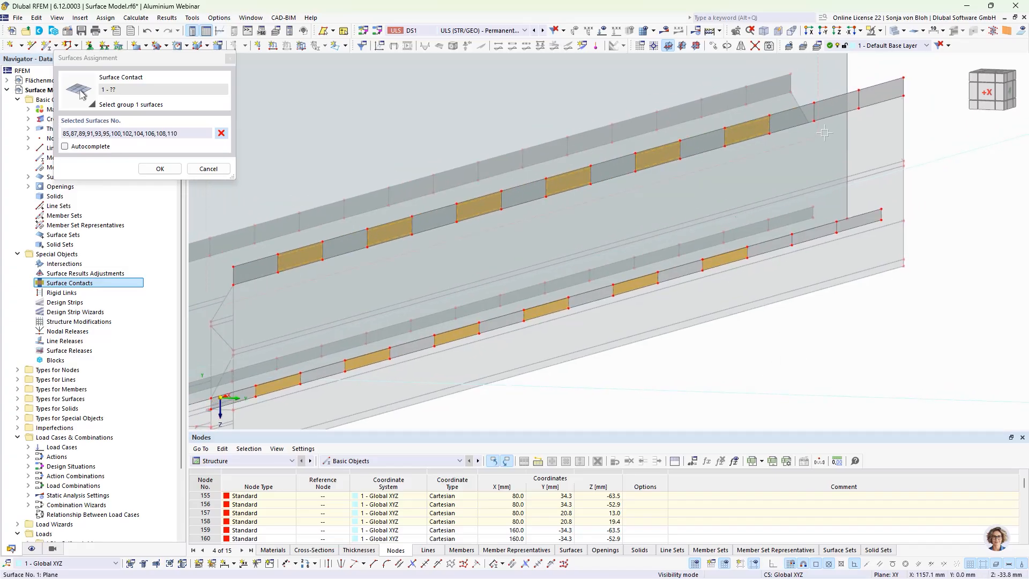
click(813, 228)
scroll(795, 244, down, 2)
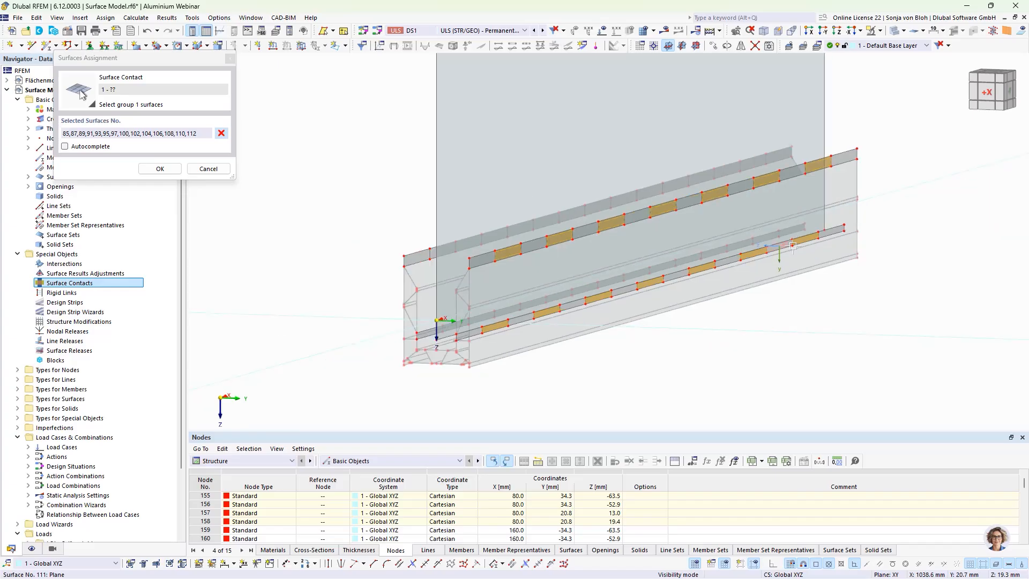
click(160, 169)
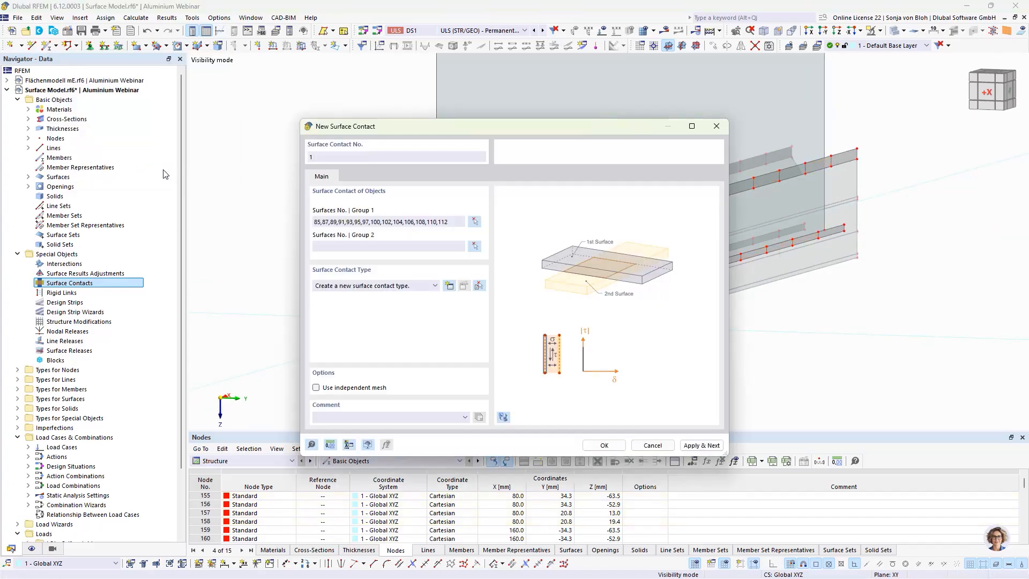
- Assign the central vertical surface, surface 1, to group 2 of the surface contact
click(474, 246)
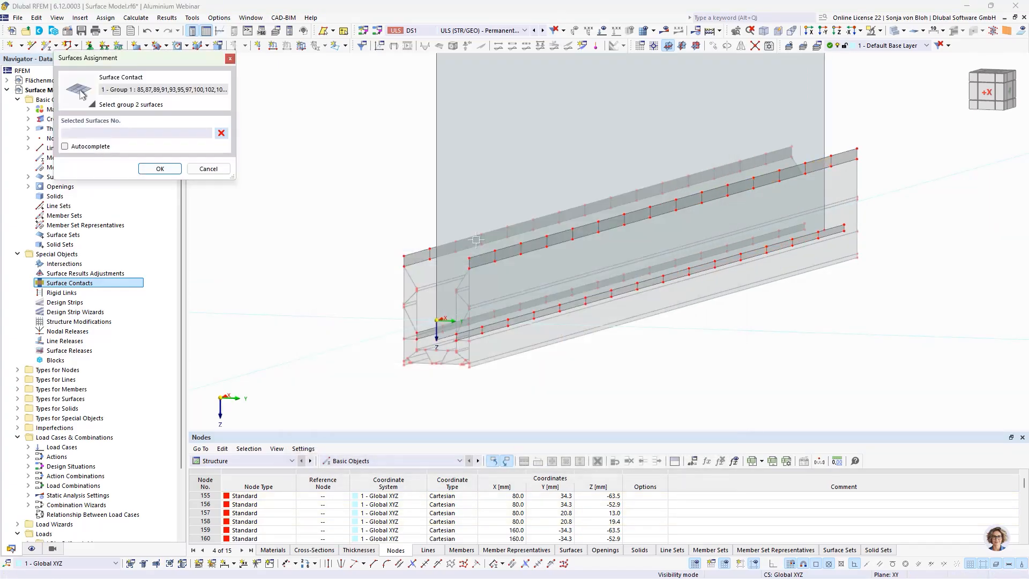
click(481, 173)
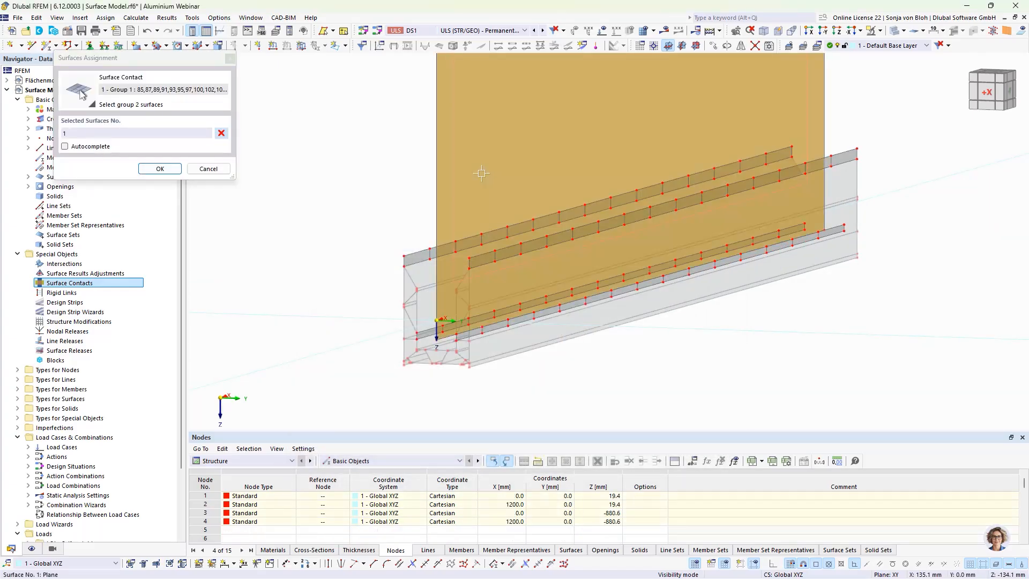
click(159, 168)
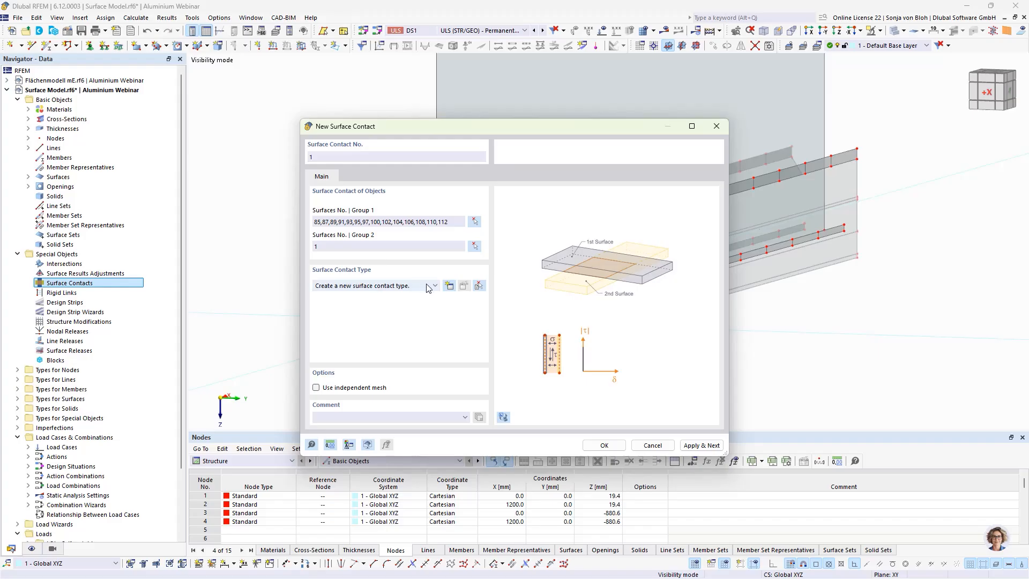
- Create a surface contact type with failure under tension perpendicular, elastic friction parallel and shear stiffness 1 kN/m³, and confirm the surface contact
click(449, 285)
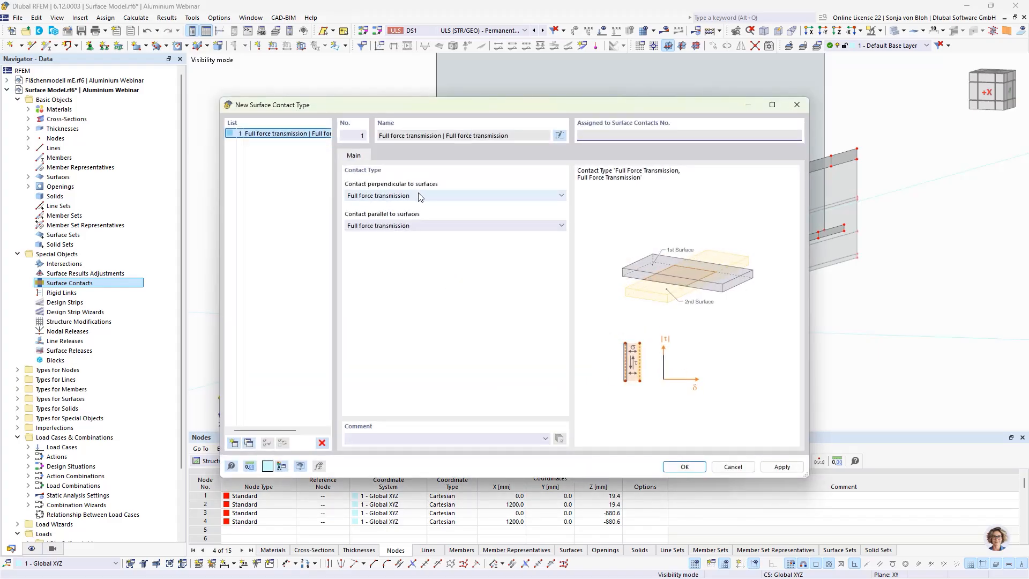
click(398, 196)
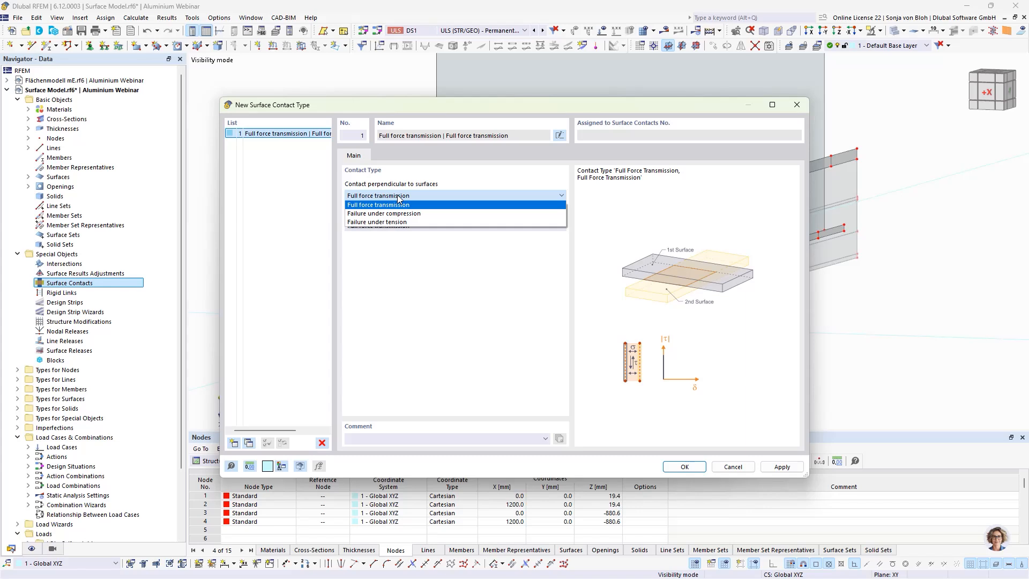
click(382, 223)
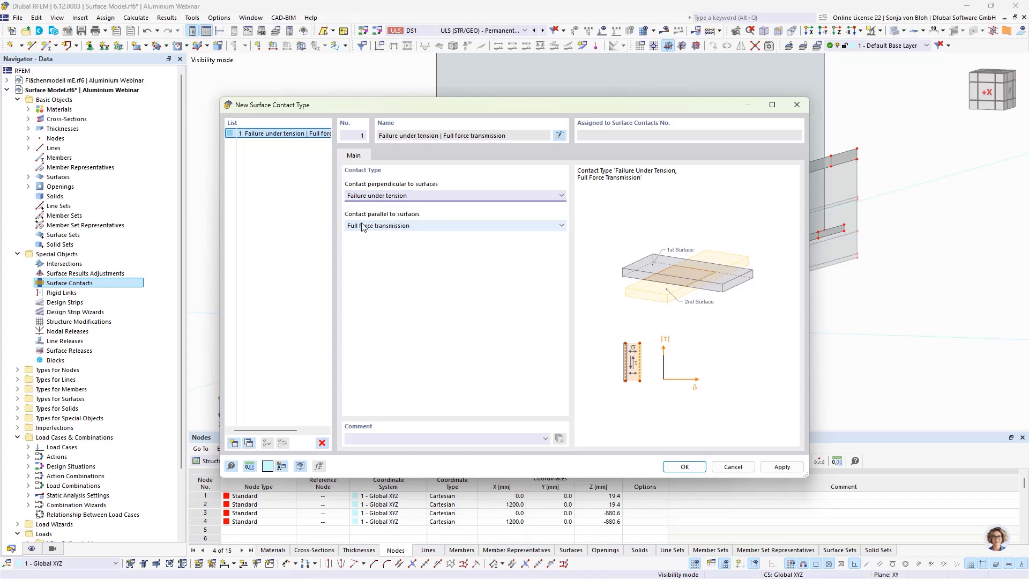
click(389, 225)
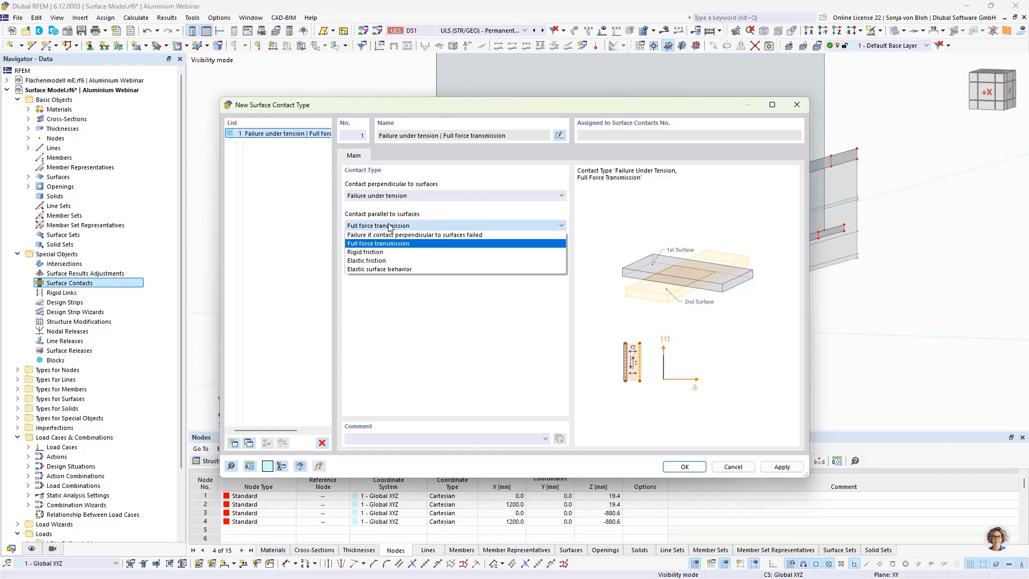
click(377, 261)
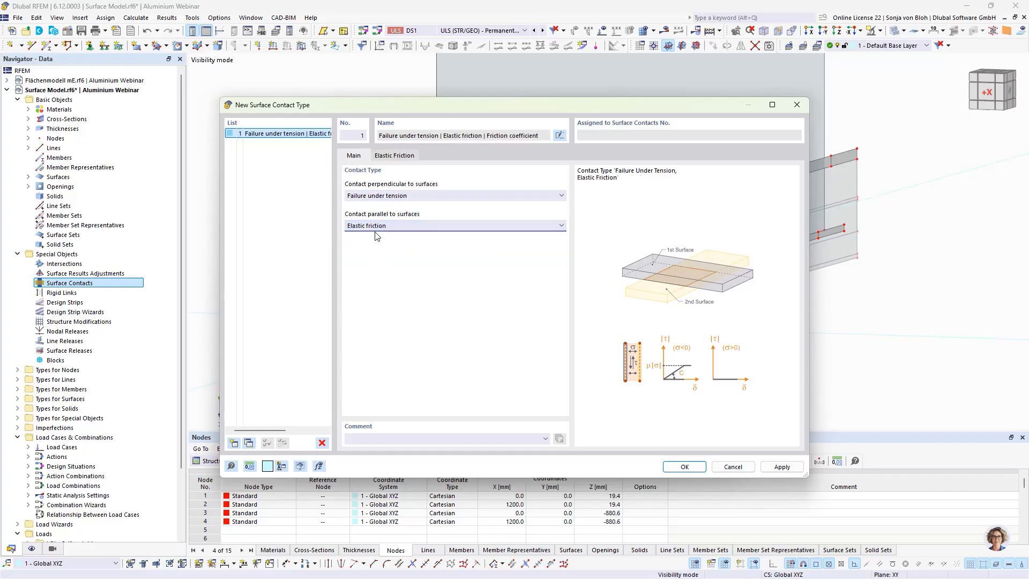
click(394, 157)
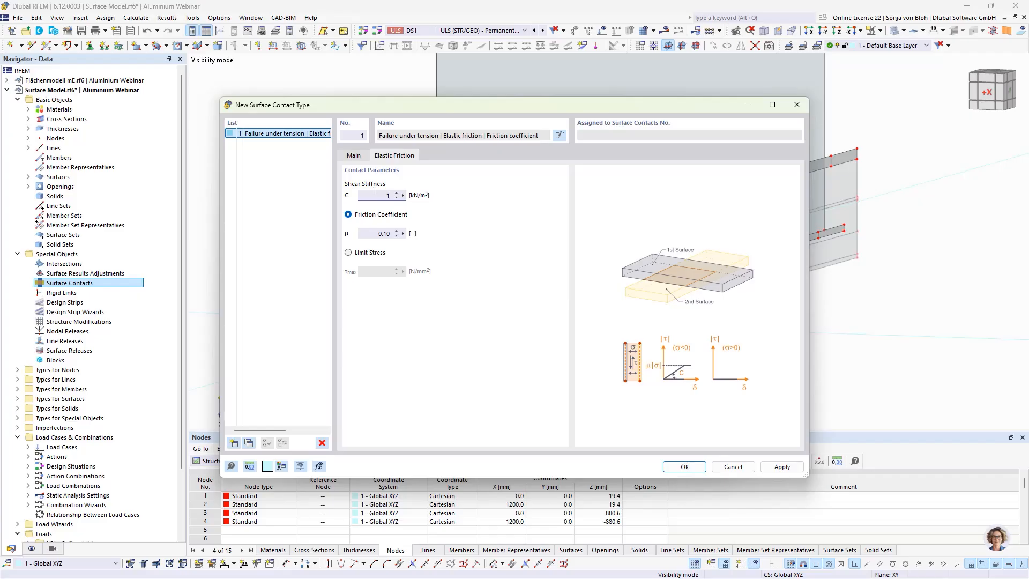
click(672, 464)
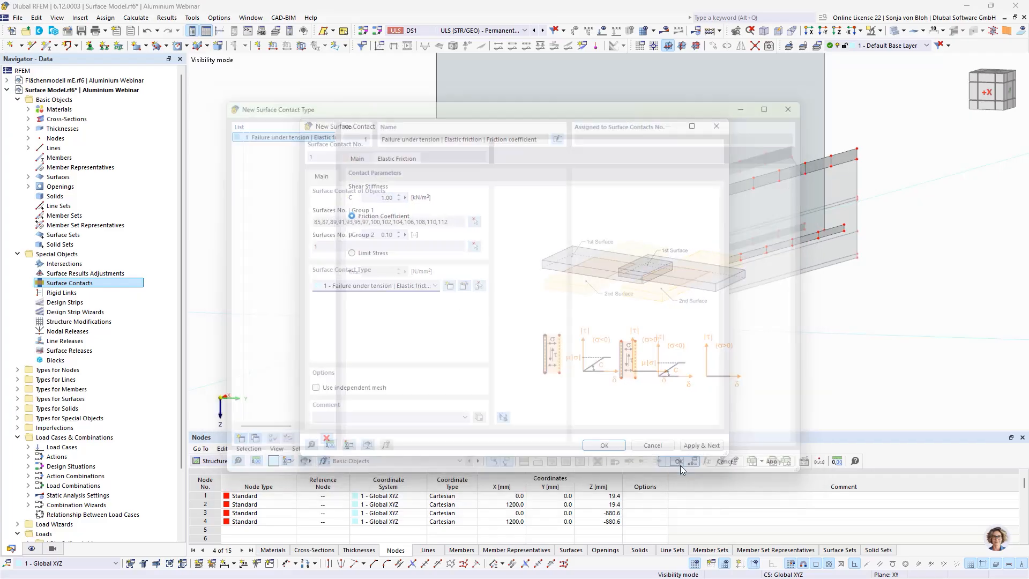
click(615, 448)
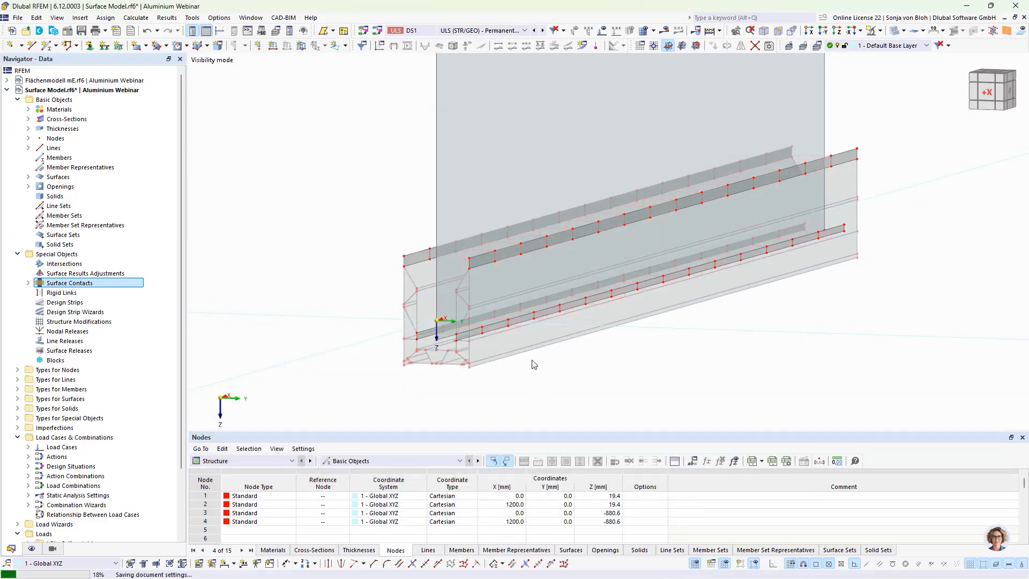
- Create a second surface contact and assign every second segment of both -Y side strips, surfaces 23 to 66 and 70 to 82, to group 1
scroll(397, 361, down, 3)
middle_drag(402, 372, 498, 391)
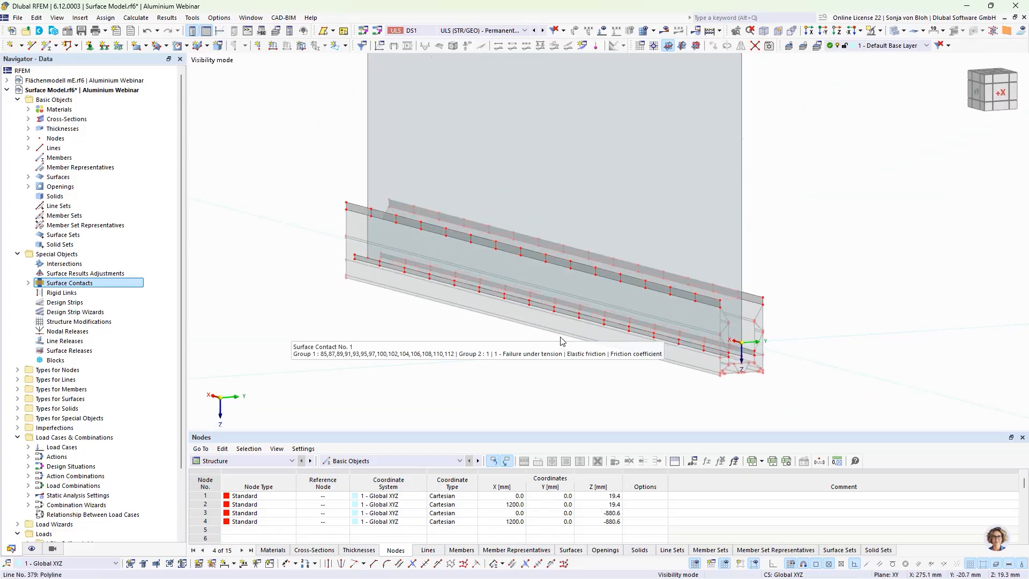
right_click(52, 285)
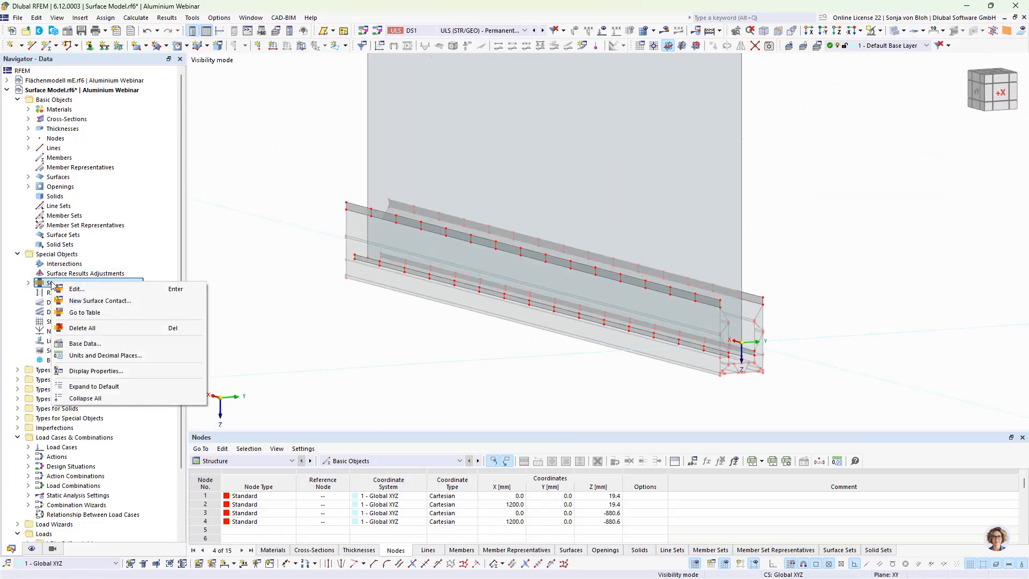
click(92, 301)
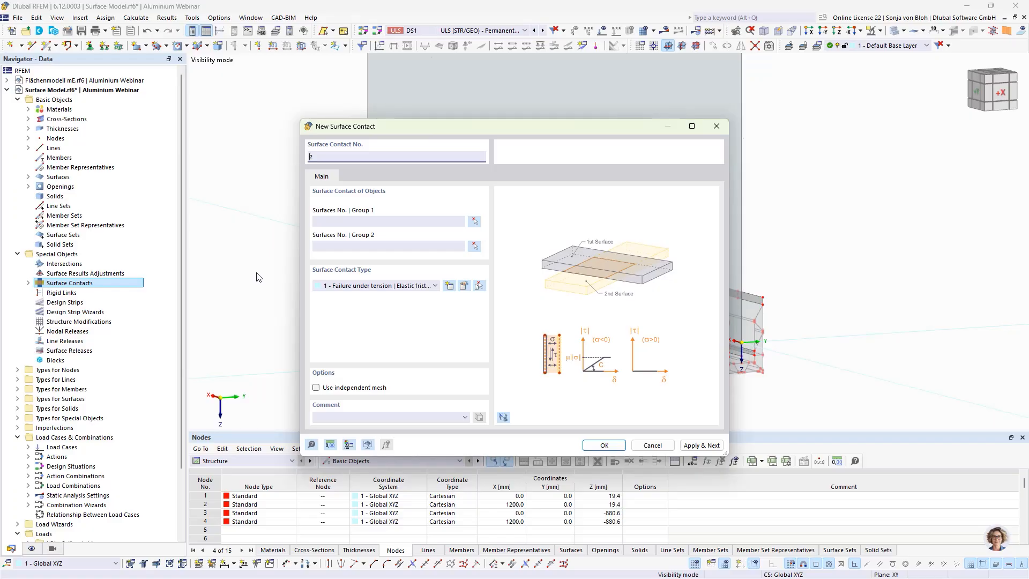
click(474, 220)
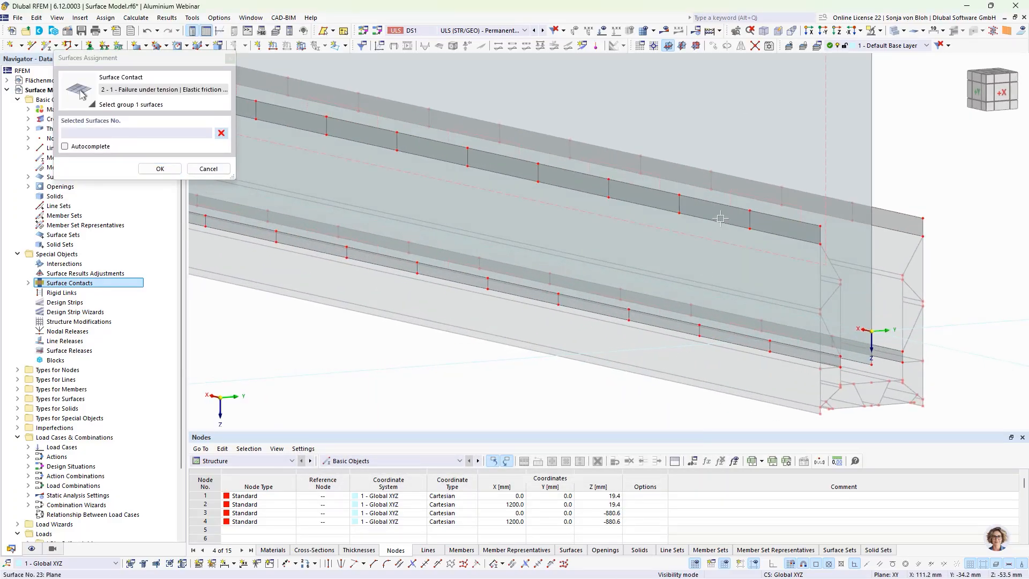
click(717, 213)
click(717, 338)
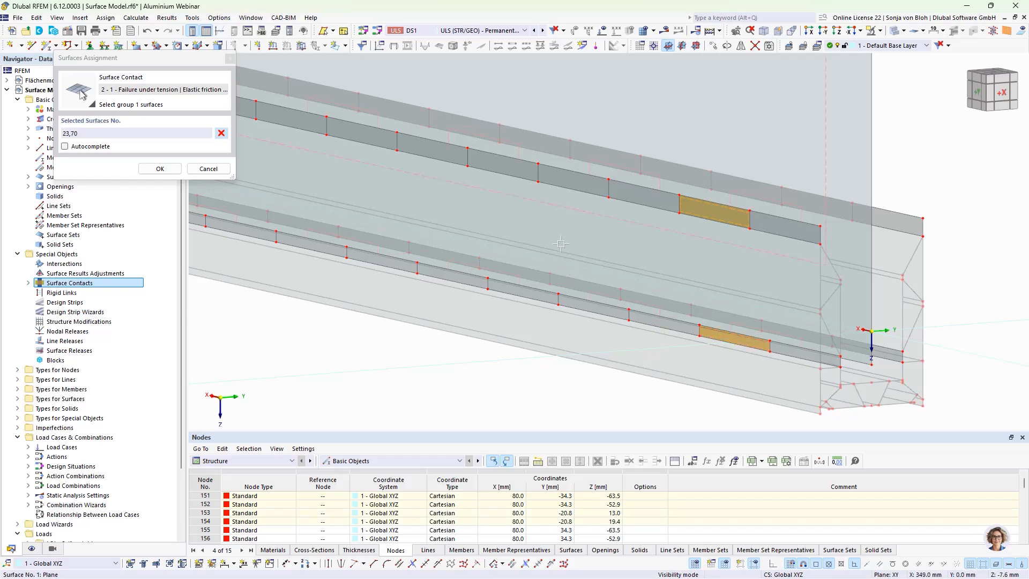
click(572, 185)
click(576, 301)
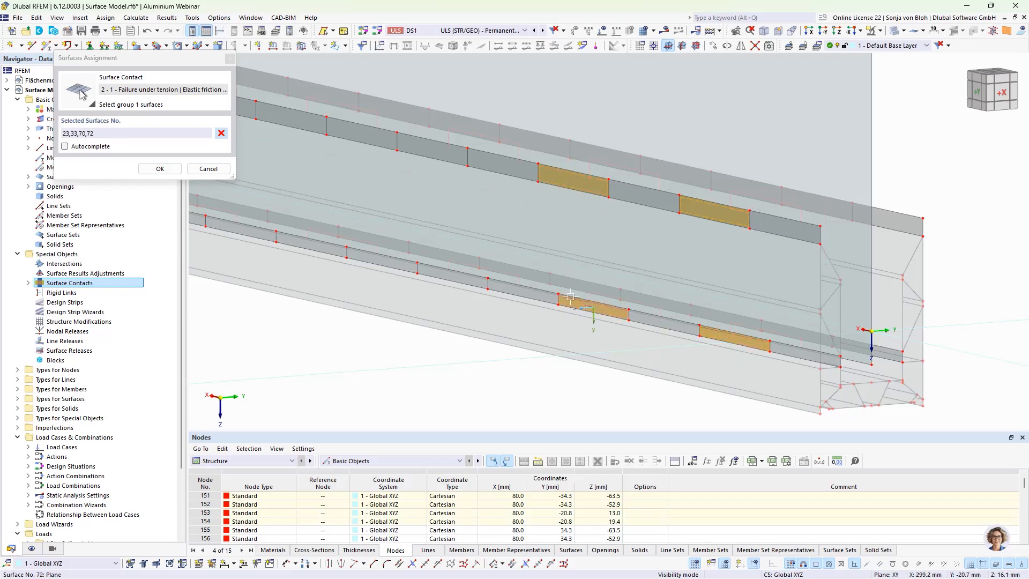
click(441, 157)
click(444, 271)
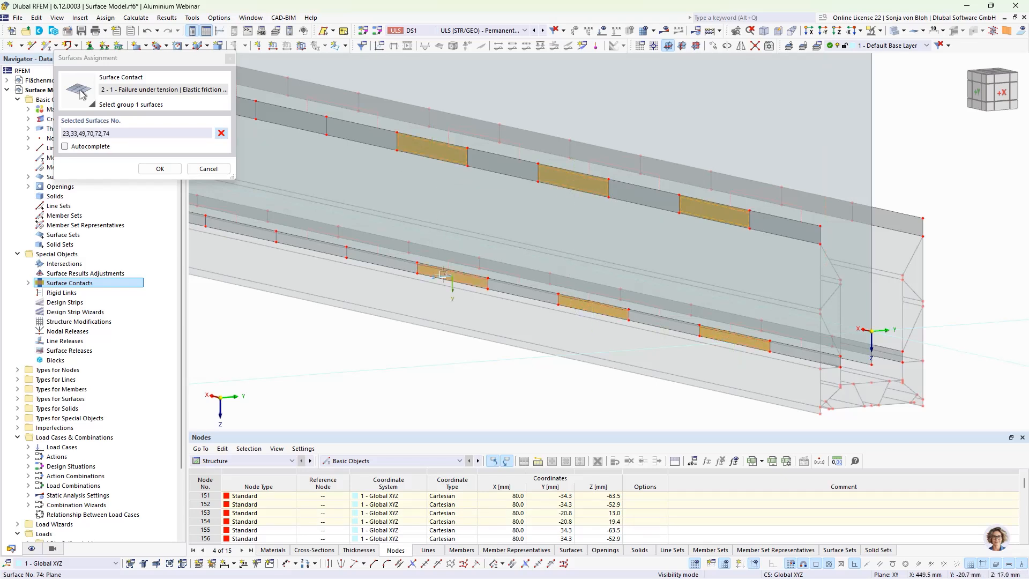
middle_drag(350, 312, 445, 353)
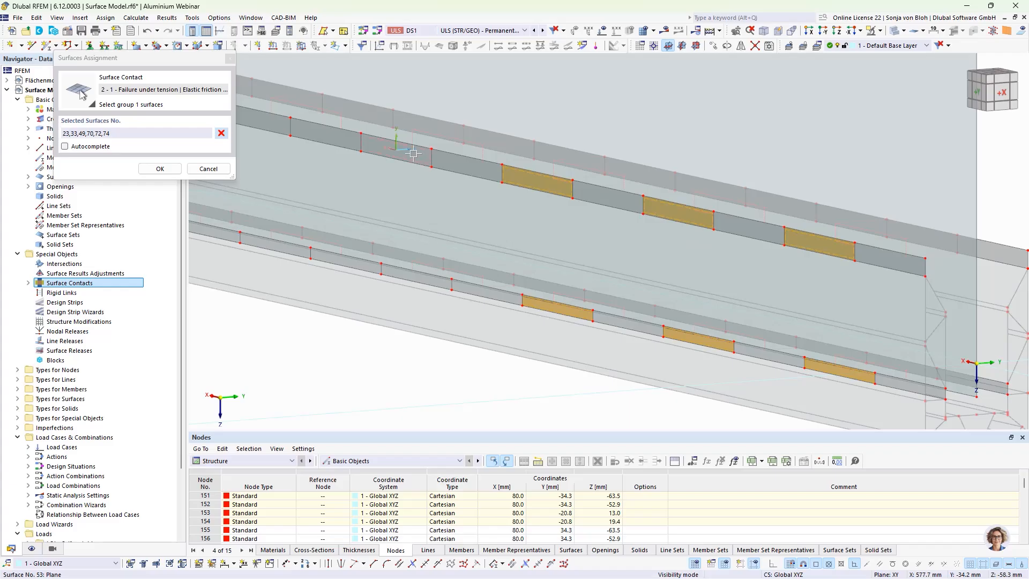
click(417, 156)
click(406, 275)
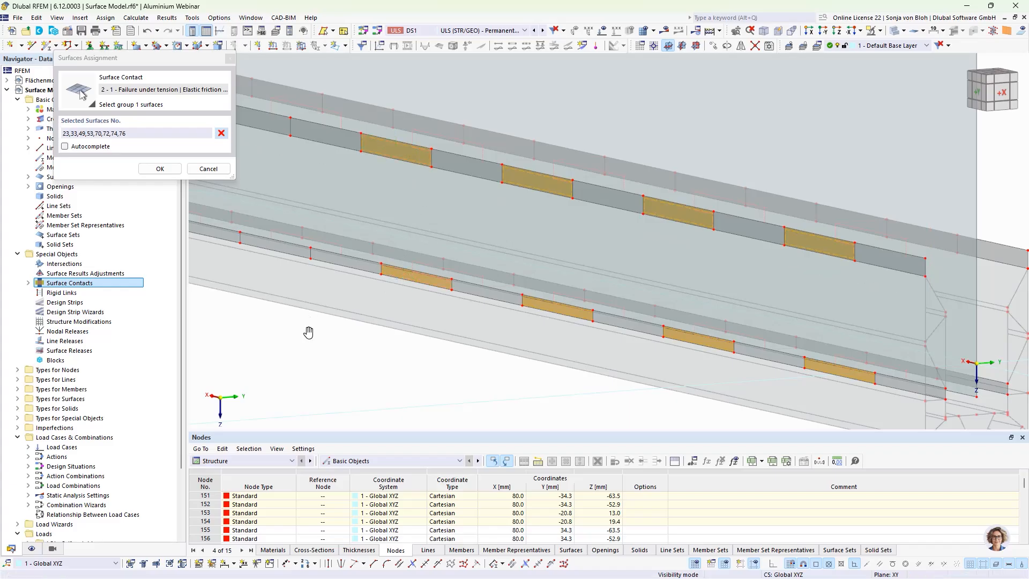
middle_drag(308, 326, 462, 359)
click(424, 151)
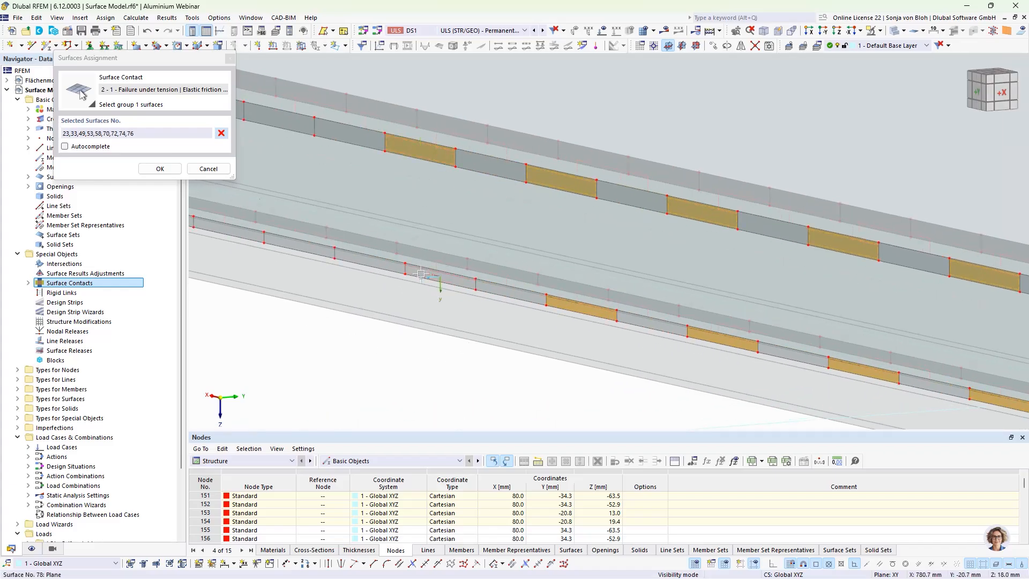
click(432, 275)
middle_drag(291, 367, 421, 400)
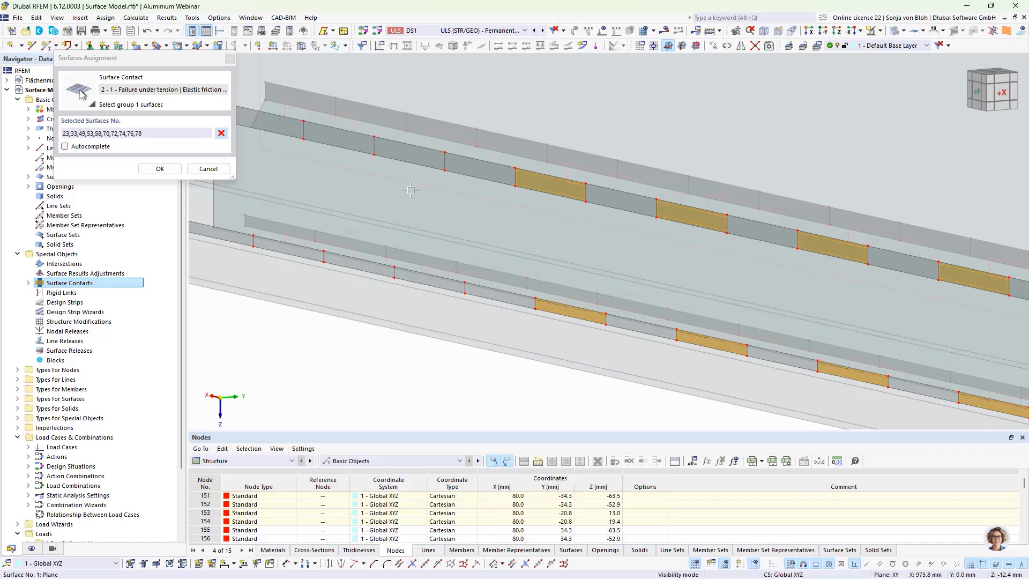
click(410, 152)
click(413, 278)
middle_drag(360, 327, 454, 355)
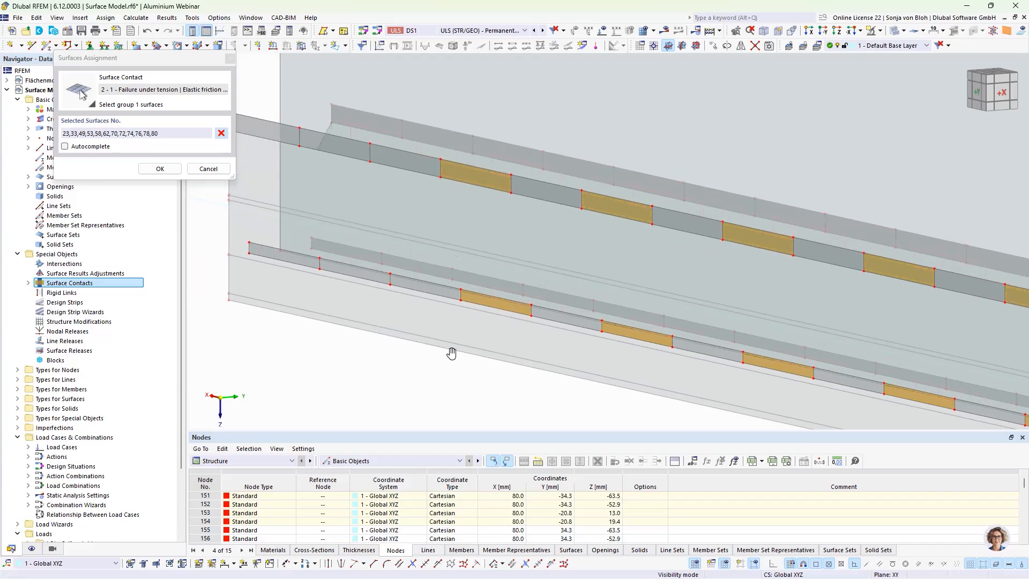
click(369, 153)
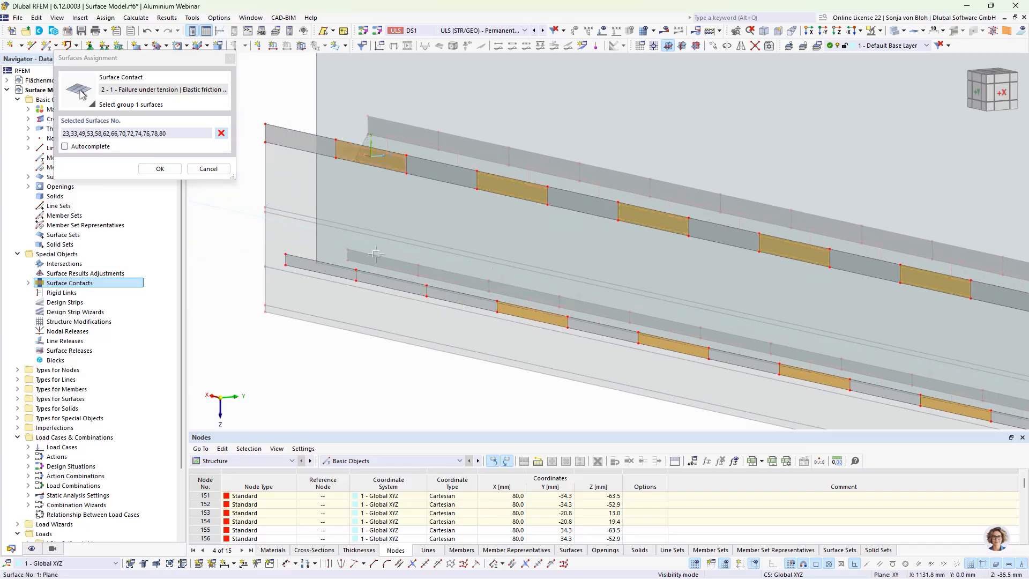
click(380, 281)
click(161, 169)
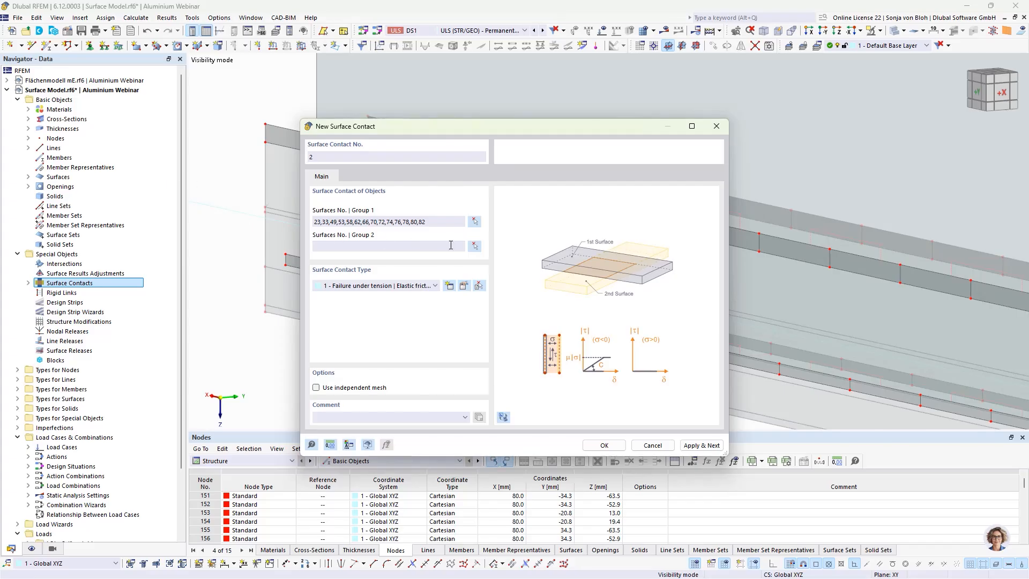
- Assign the central vertical surface to group 2 of the second surface contact and confirm the contact
click(475, 246)
click(322, 113)
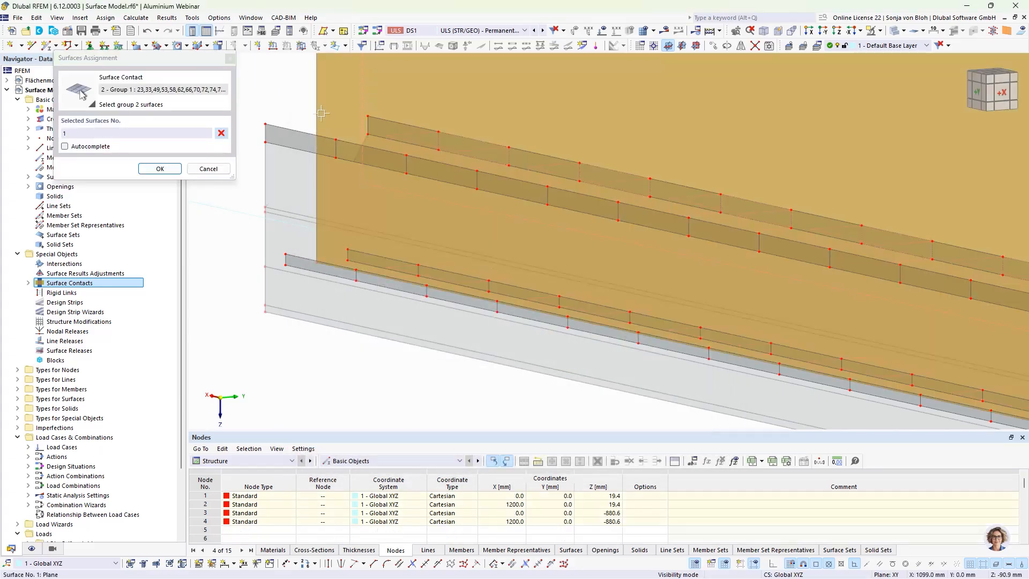
click(171, 169)
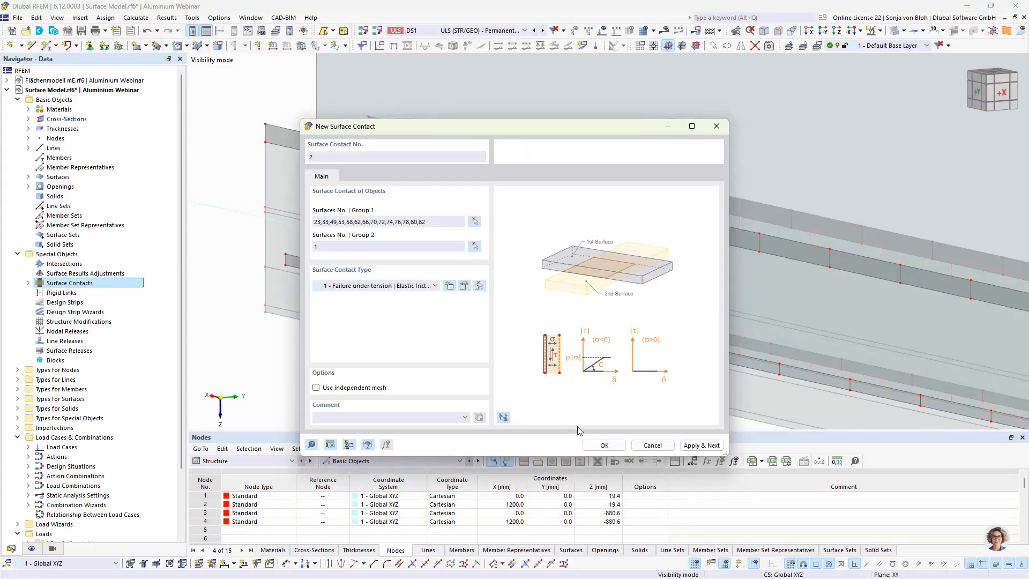
click(596, 444)
- Divide the lower edge line of the central vertical surface, line 1, using 14 intermediate nodes
scroll(304, 235, down, 4)
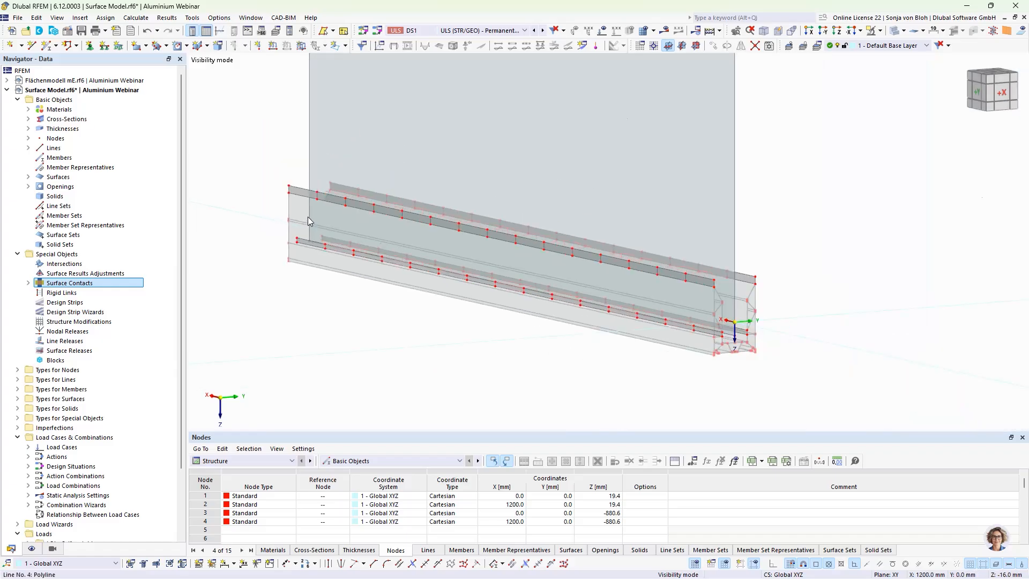
ctrl+middle_drag(670, 344, 578, 355)
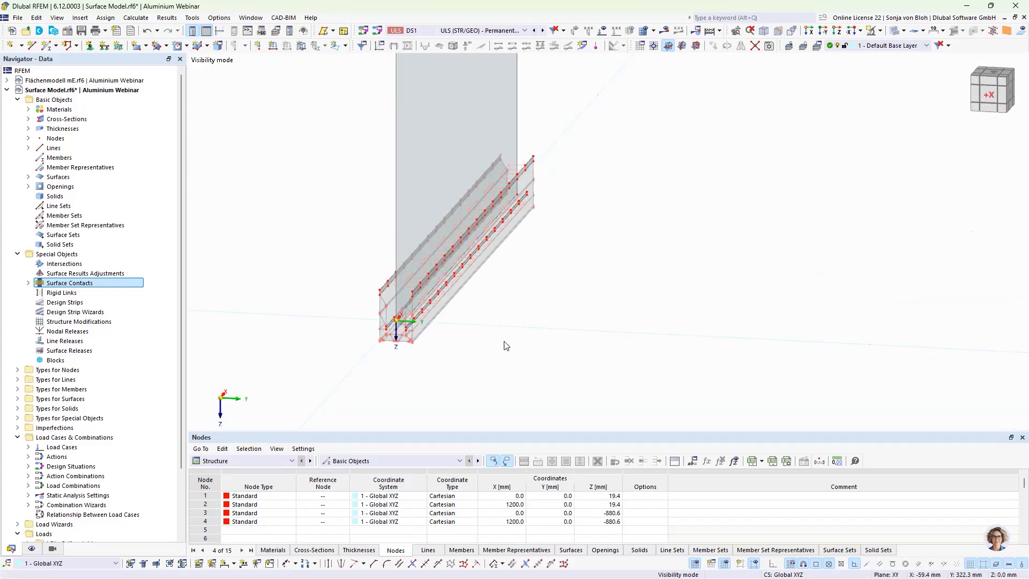
scroll(397, 348, up, 5)
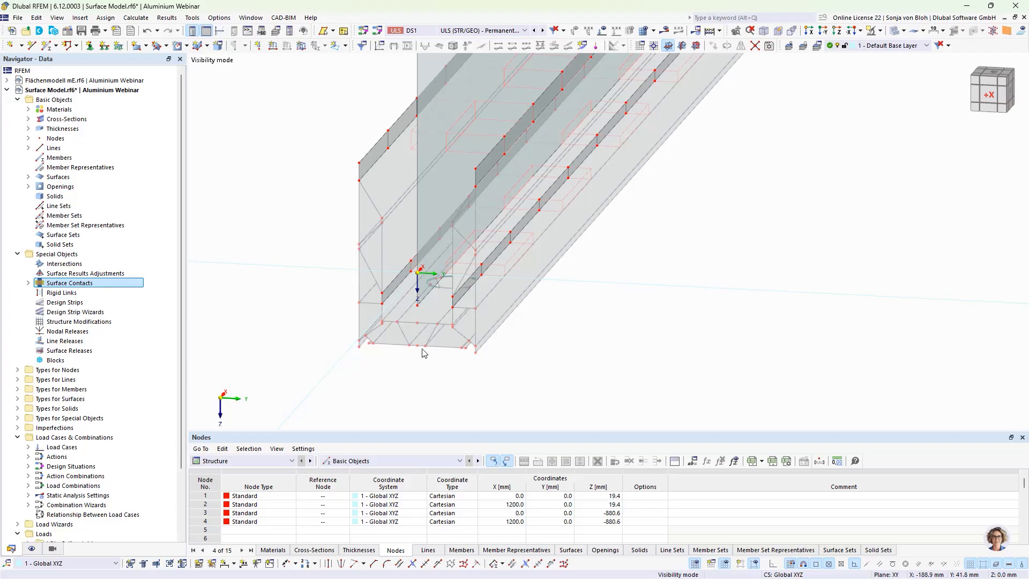
right_click(428, 297)
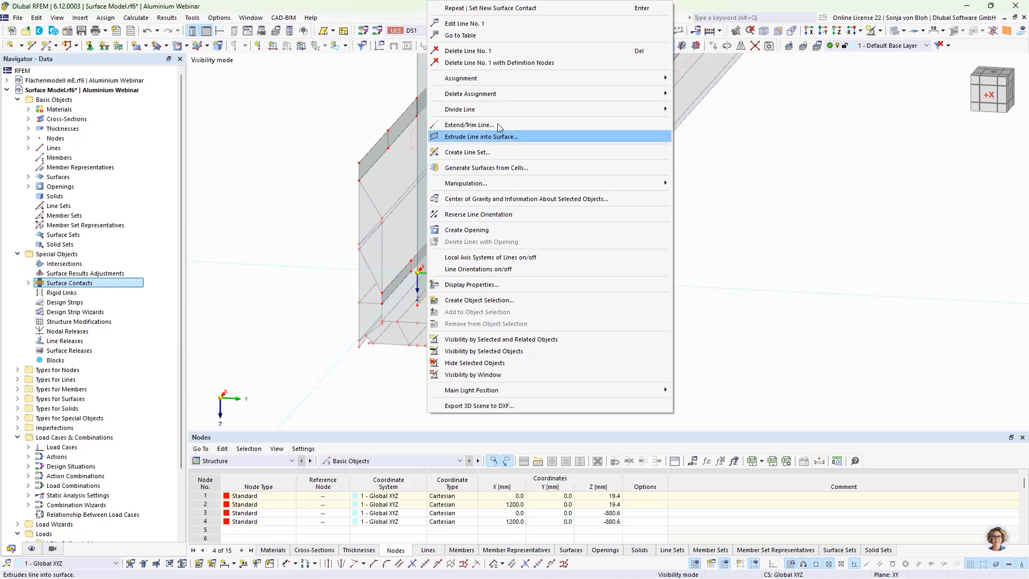
mouse_move(531, 110)
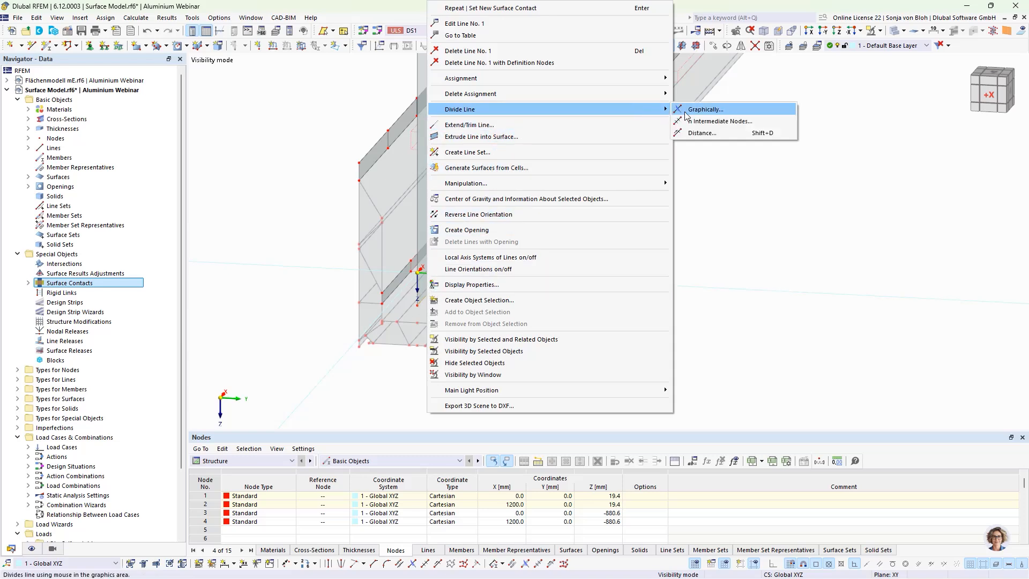
click(701, 122)
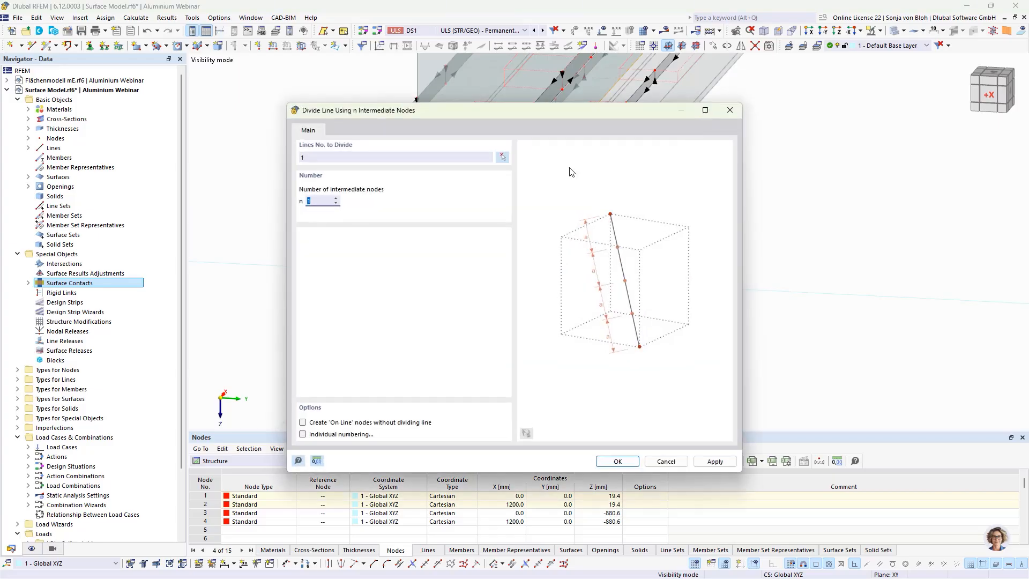
text(14)
click(607, 462)
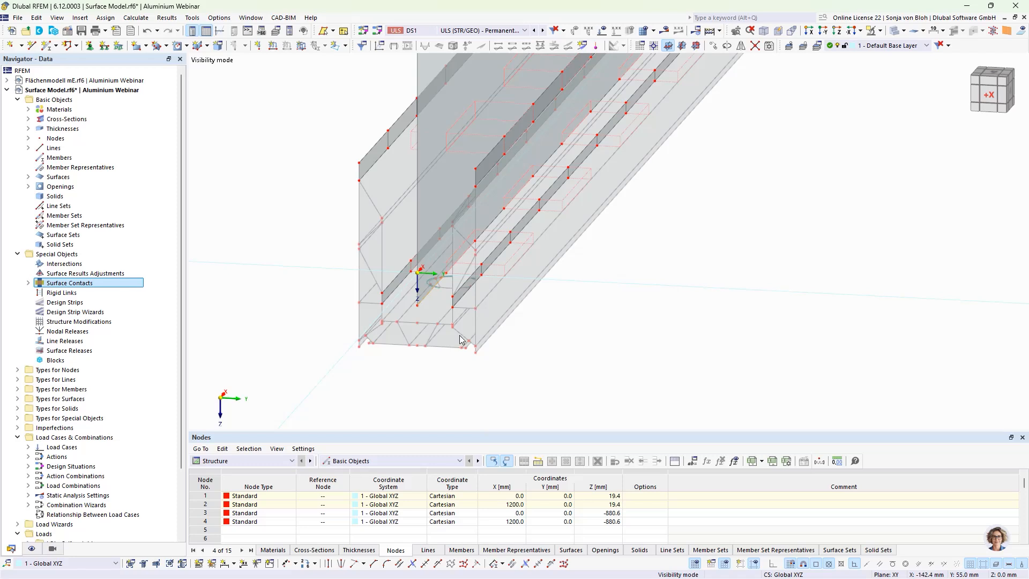
- Limit the visibility to the arc lines and select the arcs of all the larger hole circles along the profile
click(51, 549)
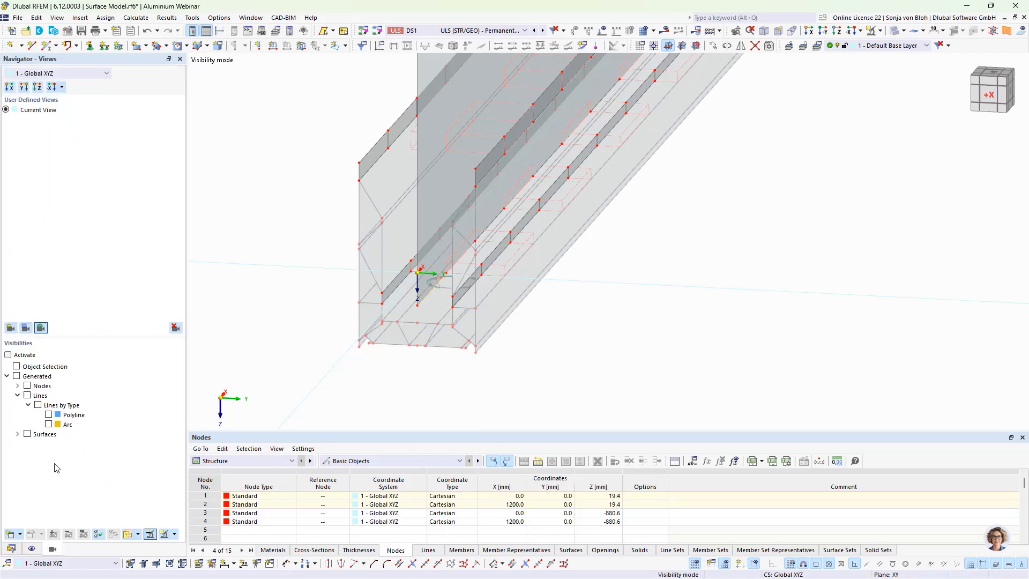
click(49, 424)
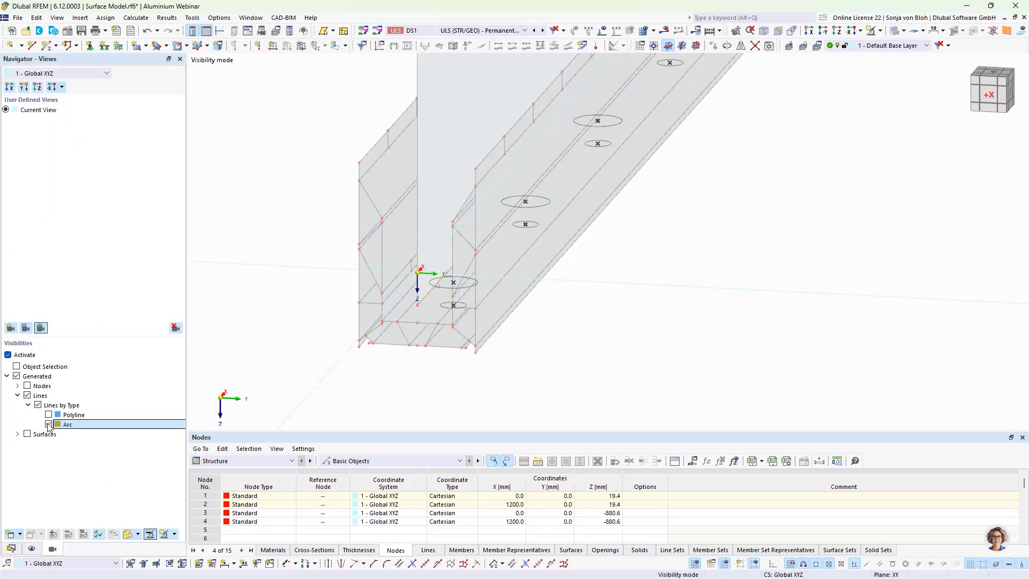
scroll(455, 311, up, 3)
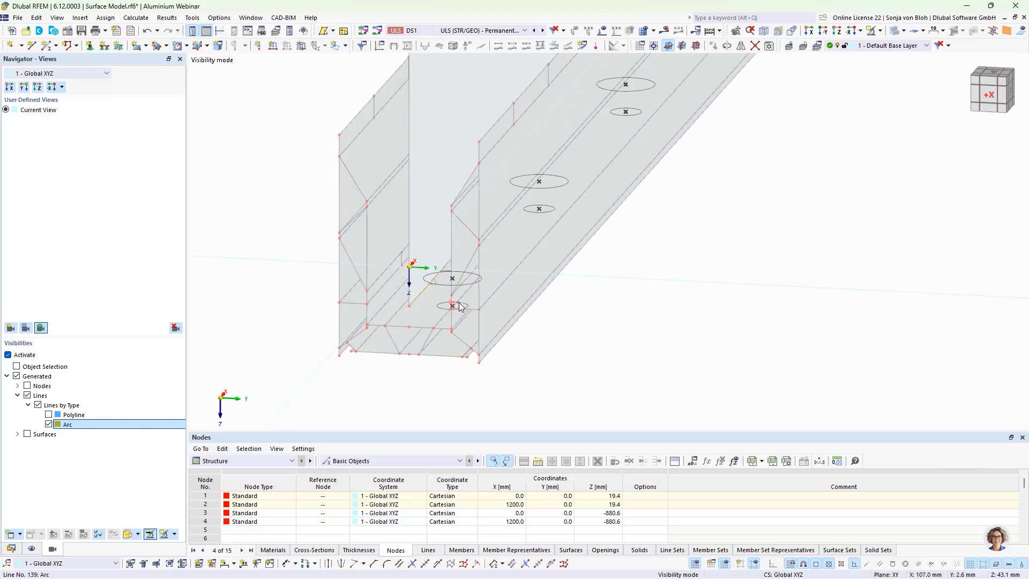
middle_drag(543, 314, 547, 349)
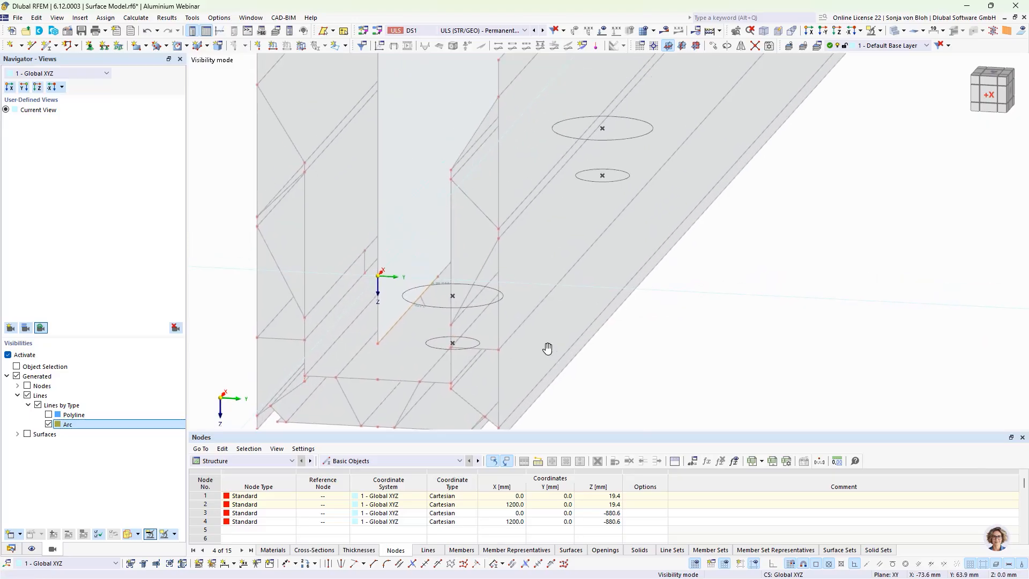
click(439, 308)
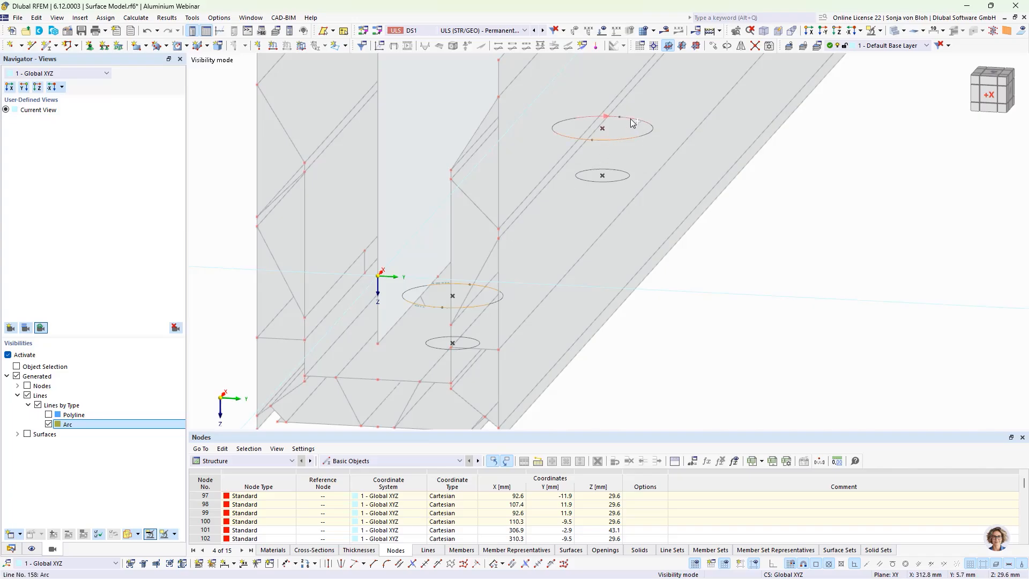
scroll(538, 268, down, 3)
middle_drag(684, 224, 643, 397)
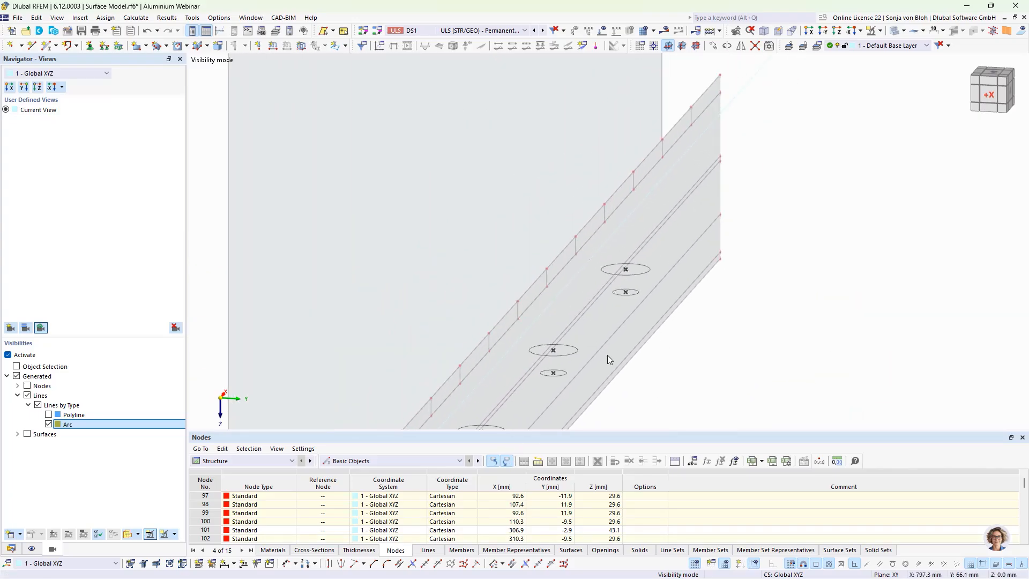
click(567, 349)
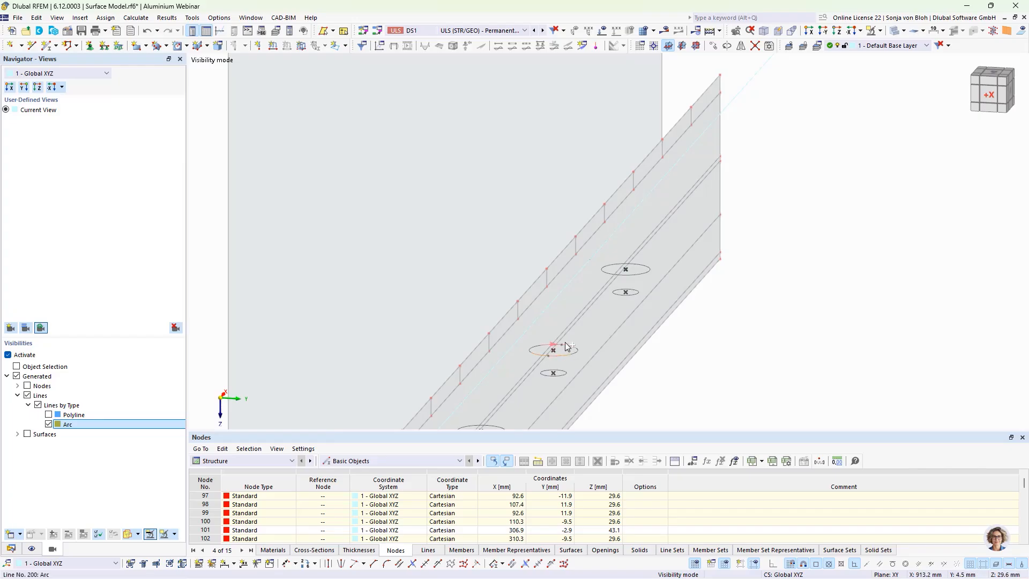
click(639, 266)
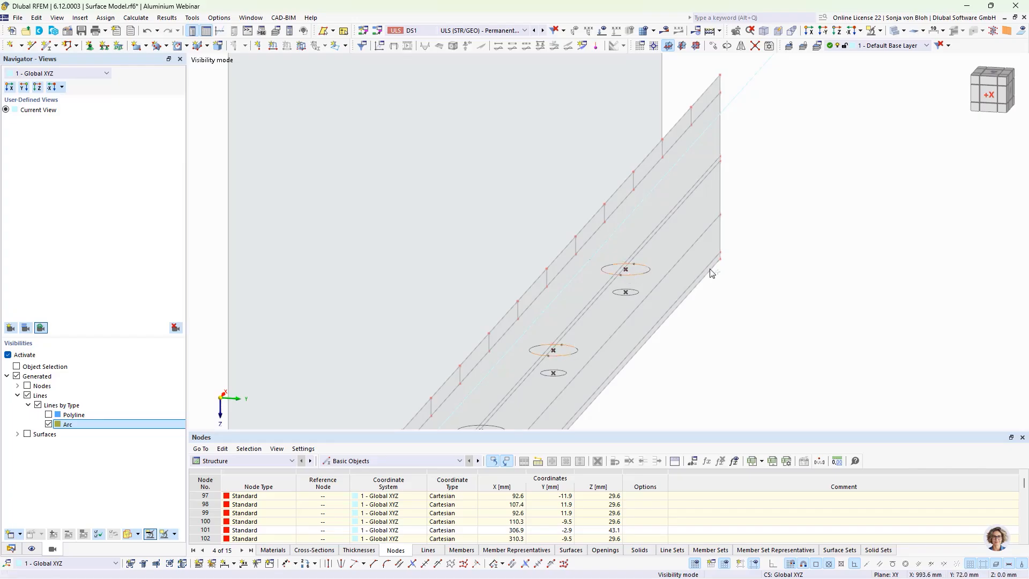
- Copy the selected arcs once by -10.2 mm in Z, taking the vector from the perforated web's middle node to the central surface's lower corner node
click(718, 47)
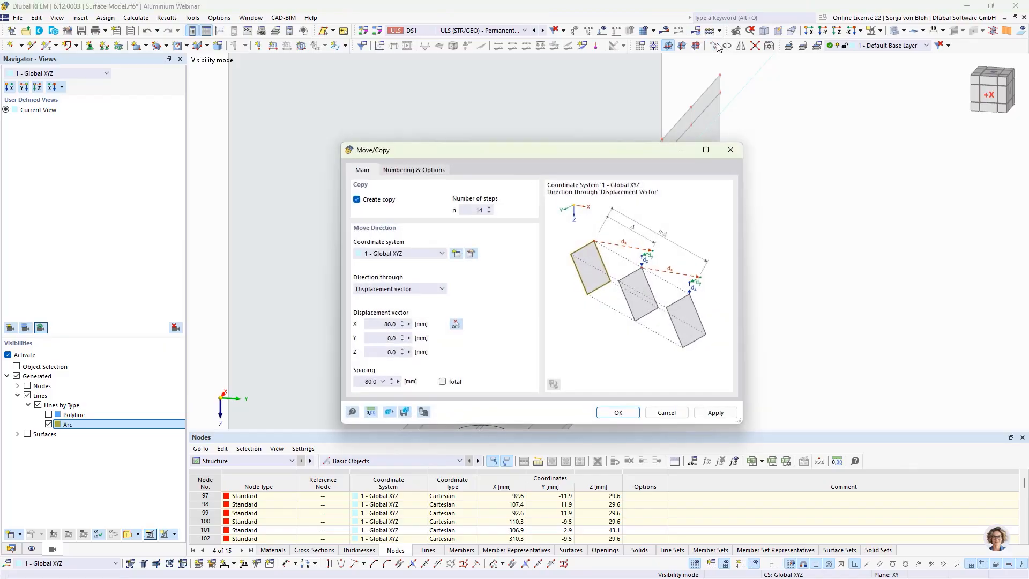
double_click(478, 210)
text(1)
click(455, 324)
scroll(470, 311, up, 5)
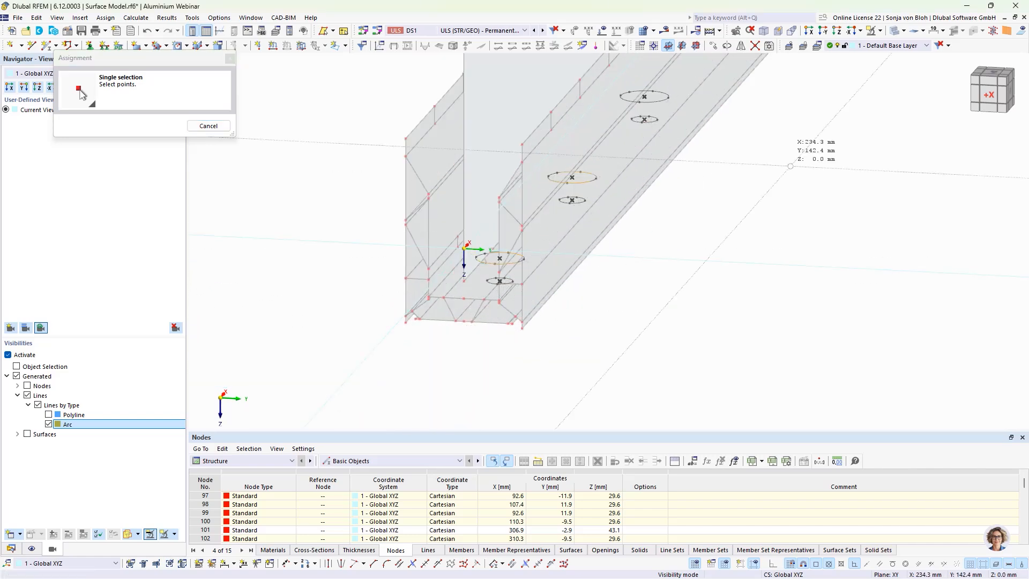
click(882, 35)
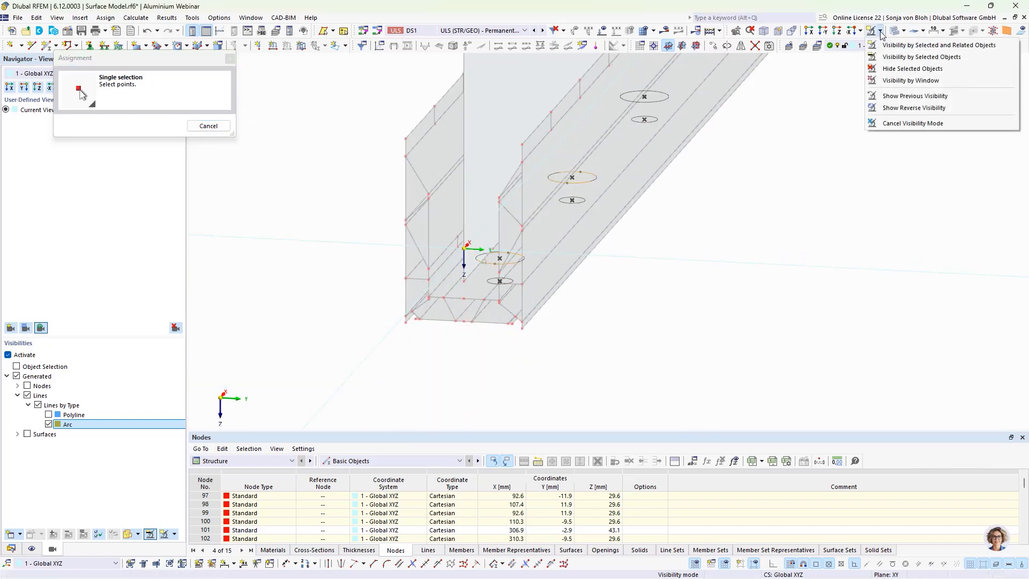
click(892, 122)
scroll(463, 354, up, 3)
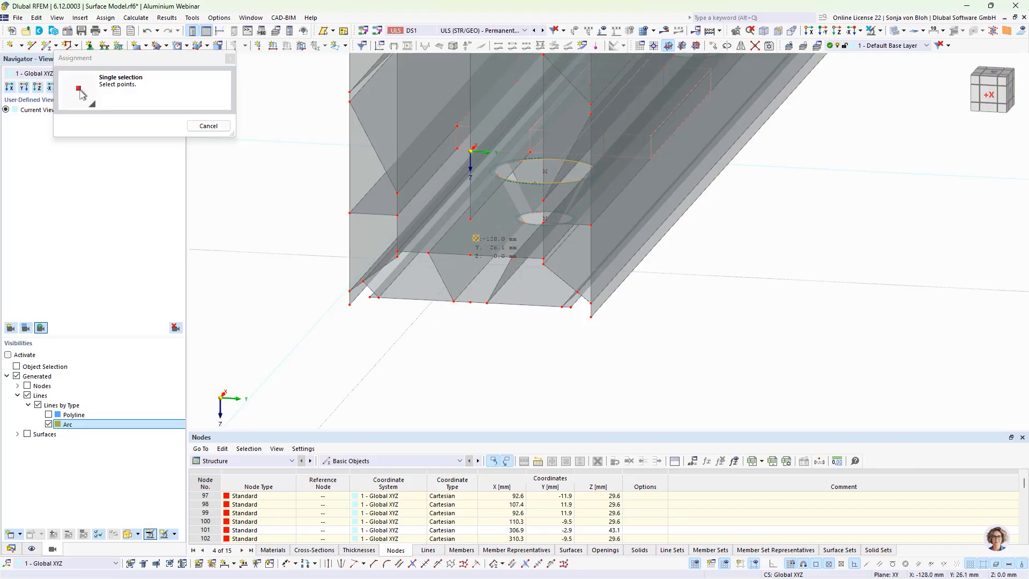
click(470, 255)
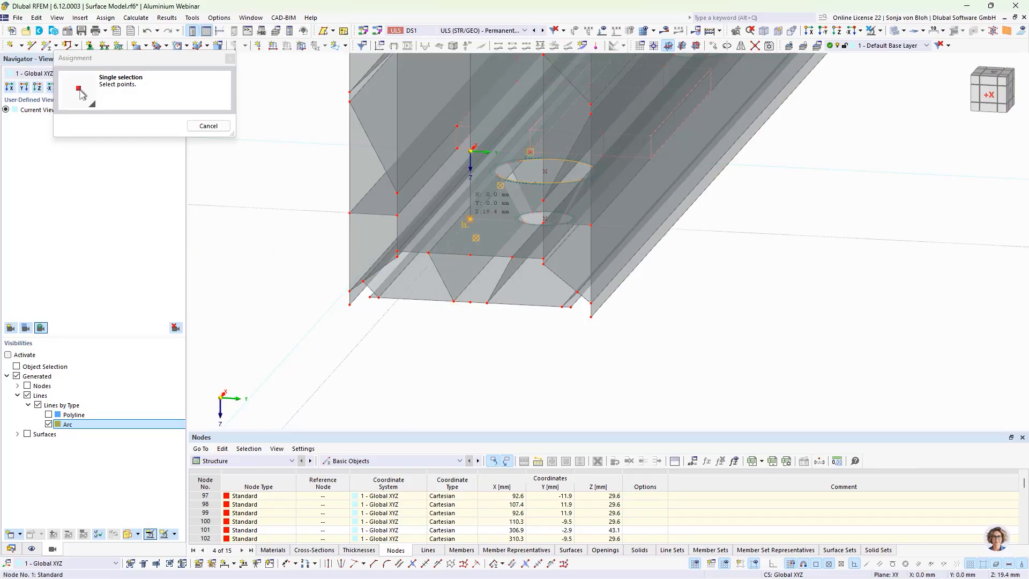
click(470, 218)
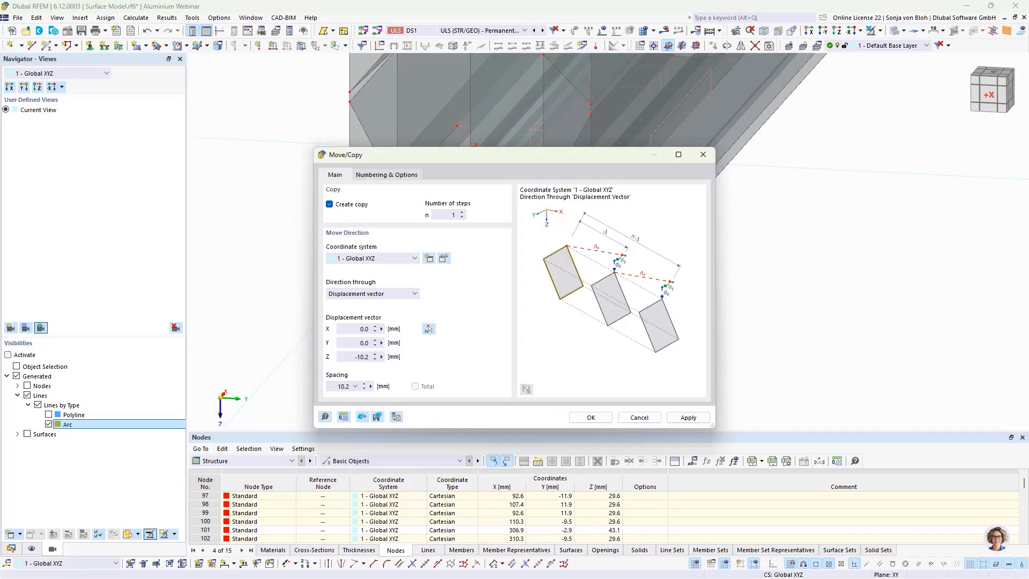
click(588, 419)
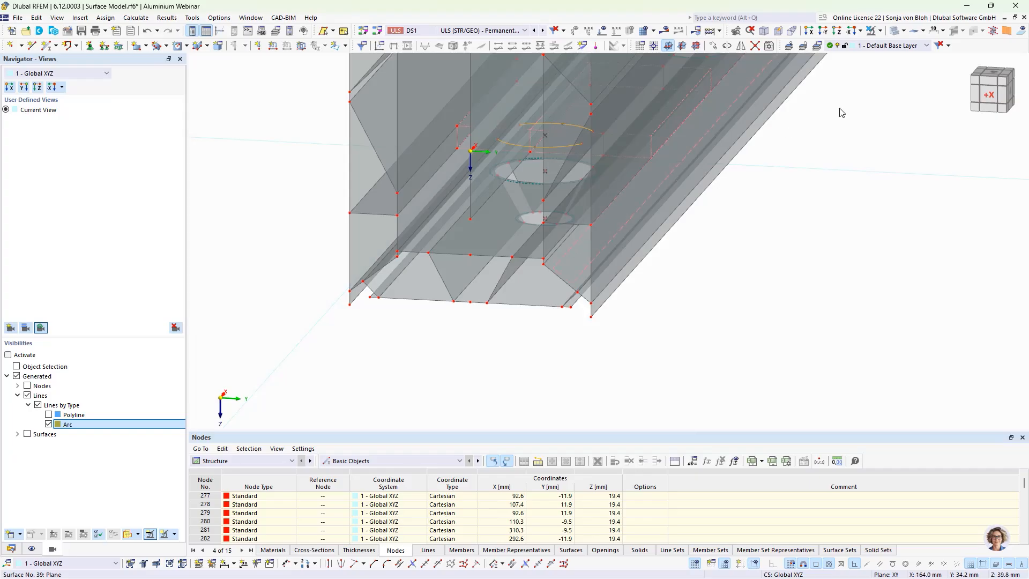
- In the X-direction view, delete the copied arcs' nodes on both sides of the central surface, keeping those on its lower edge
click(811, 32)
scroll(609, 395, up, 10)
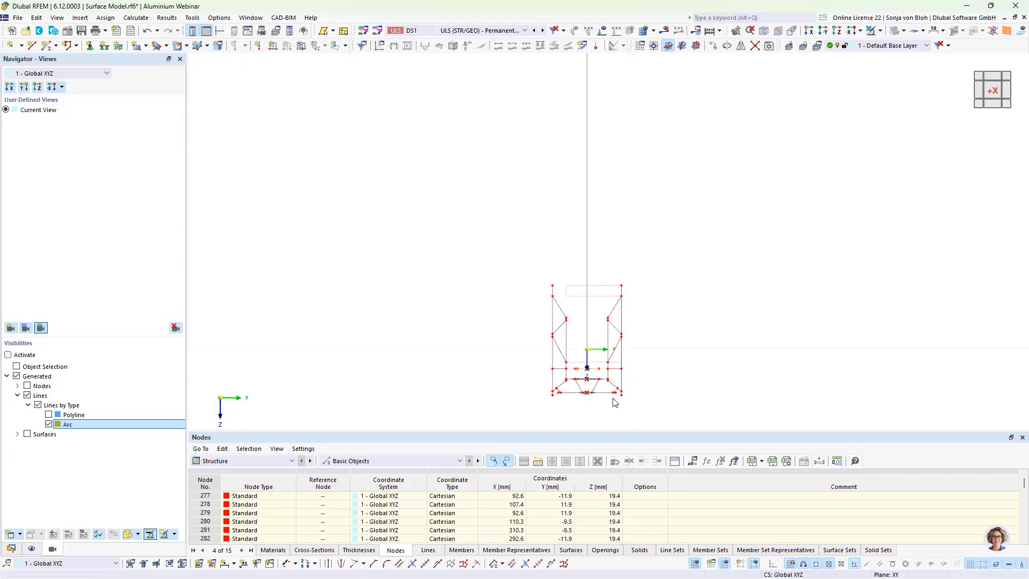
scroll(599, 310, up, 4)
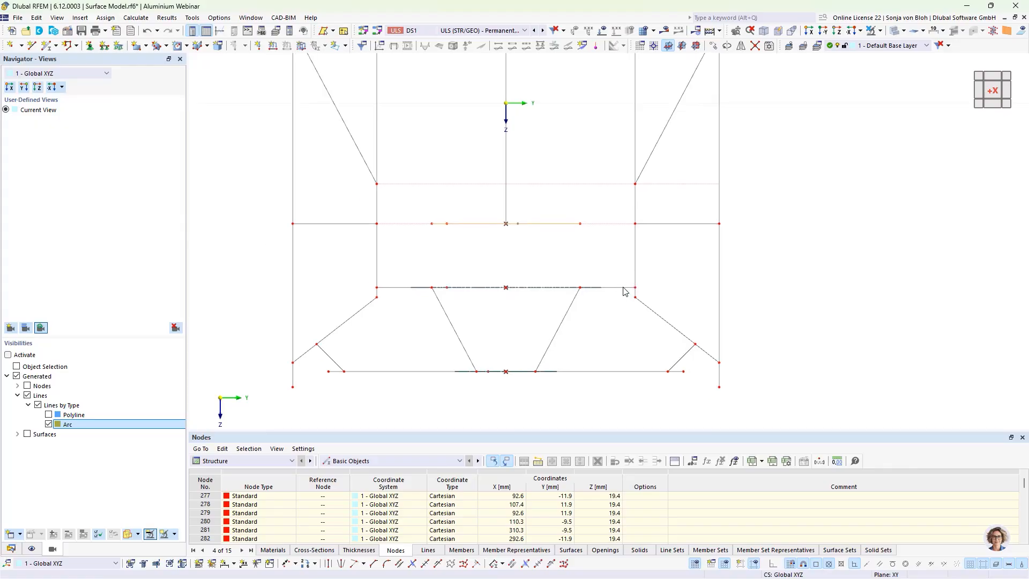
click(511, 262)
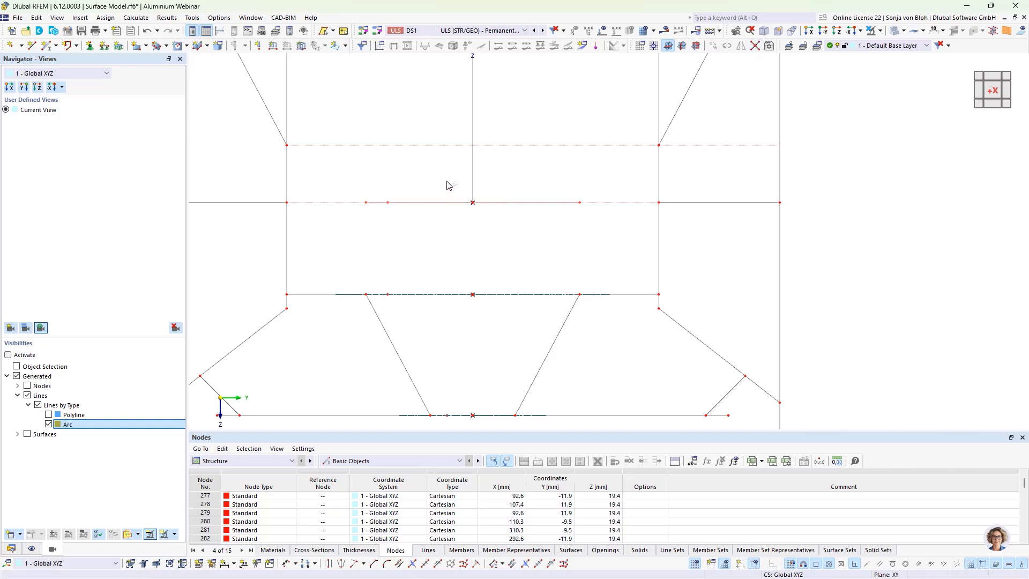
drag(447, 181, 504, 232)
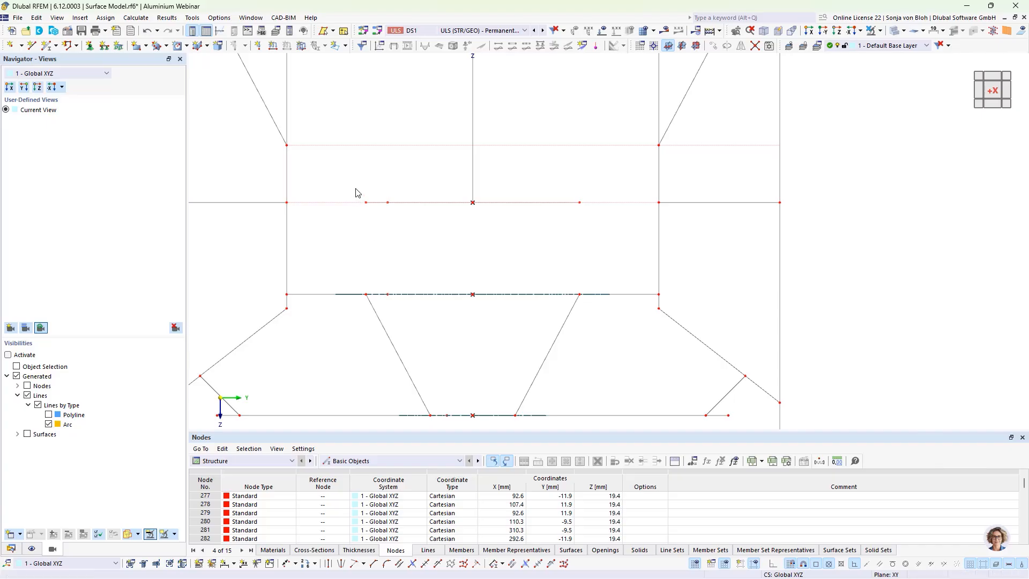
drag(356, 188, 428, 236)
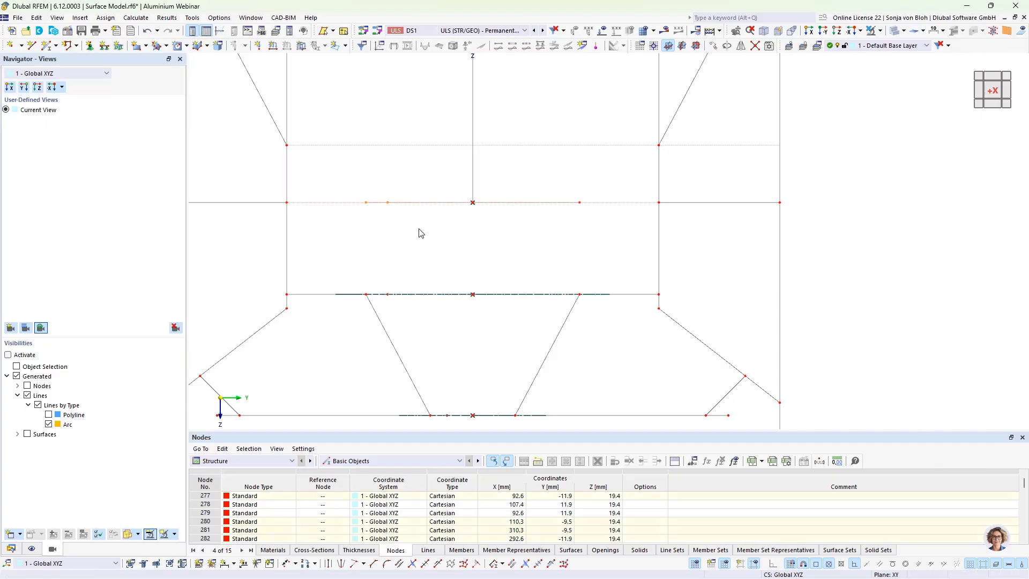
key(Delete)
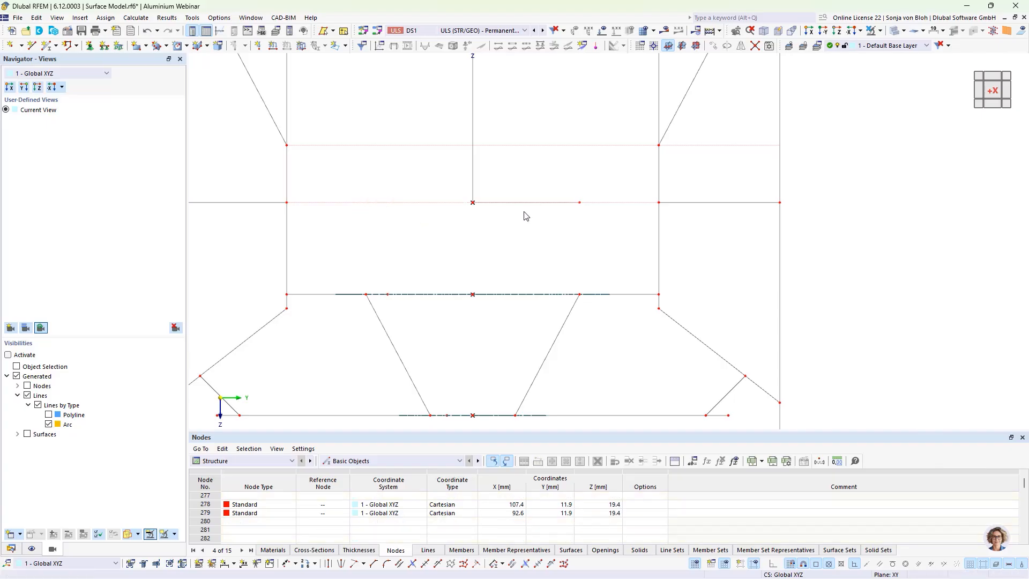
drag(561, 186, 594, 219)
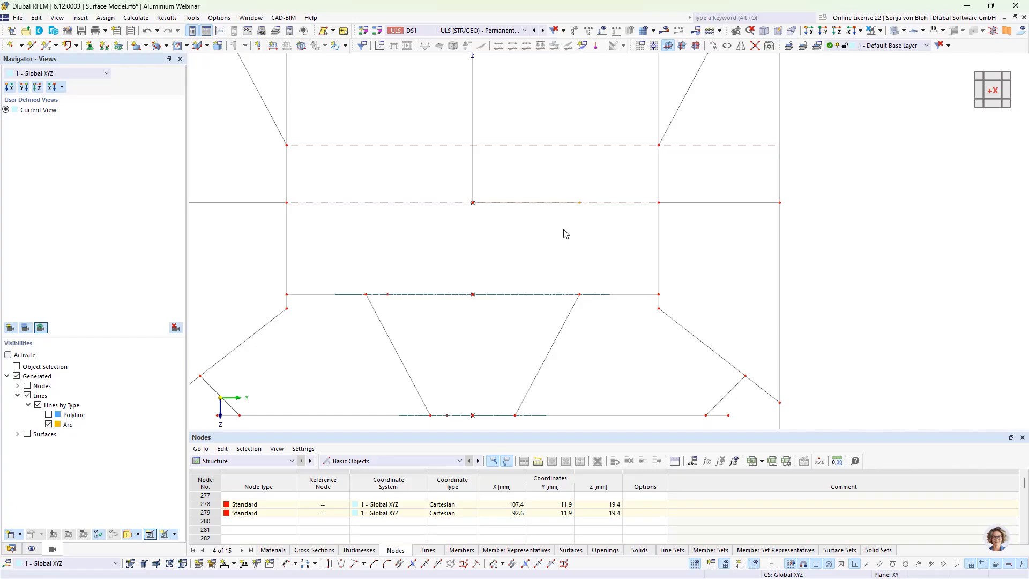
key(Delete)
- Isolate the central surface's lower edge line and the perforated horizontal web below it, using visibility by selected and related objects
scroll(554, 196, down, 2)
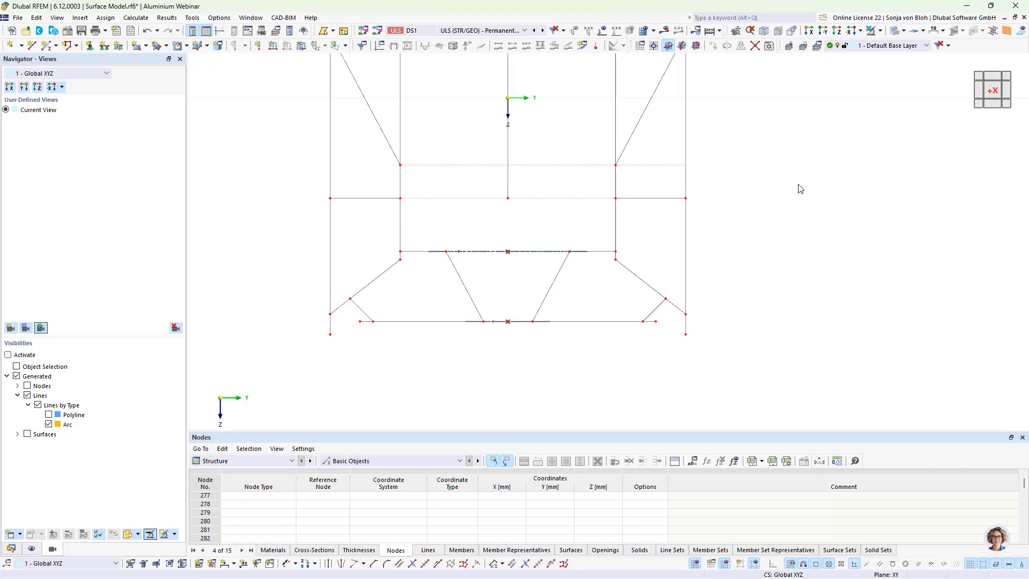
click(881, 32)
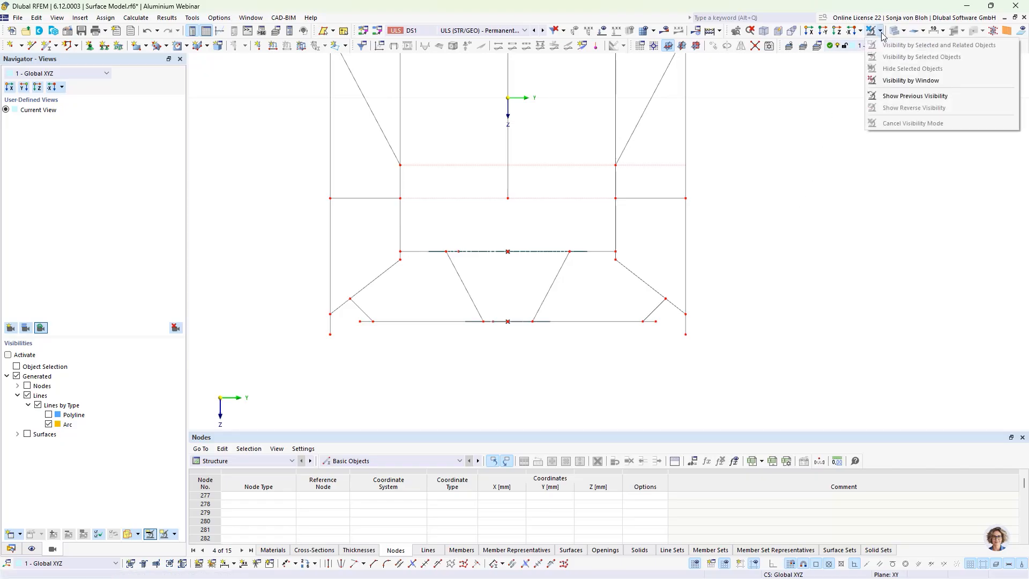
click(911, 80)
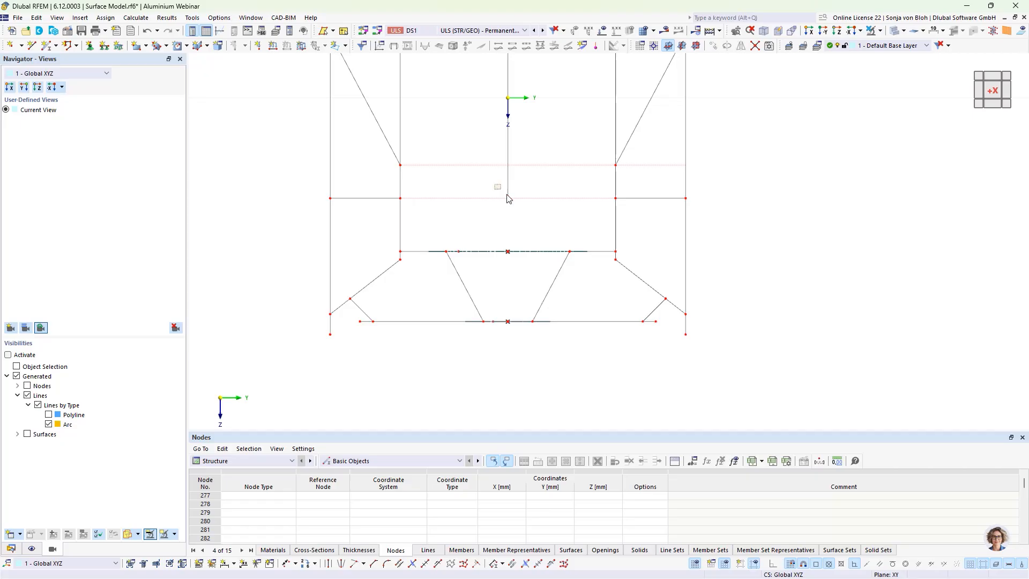
drag(494, 183, 527, 213)
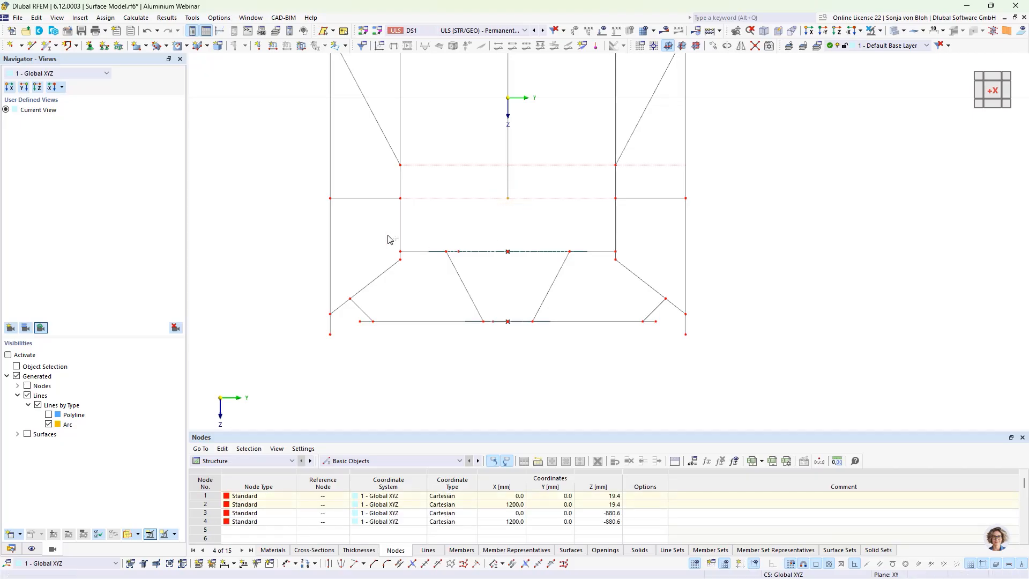
drag(384, 242, 641, 262)
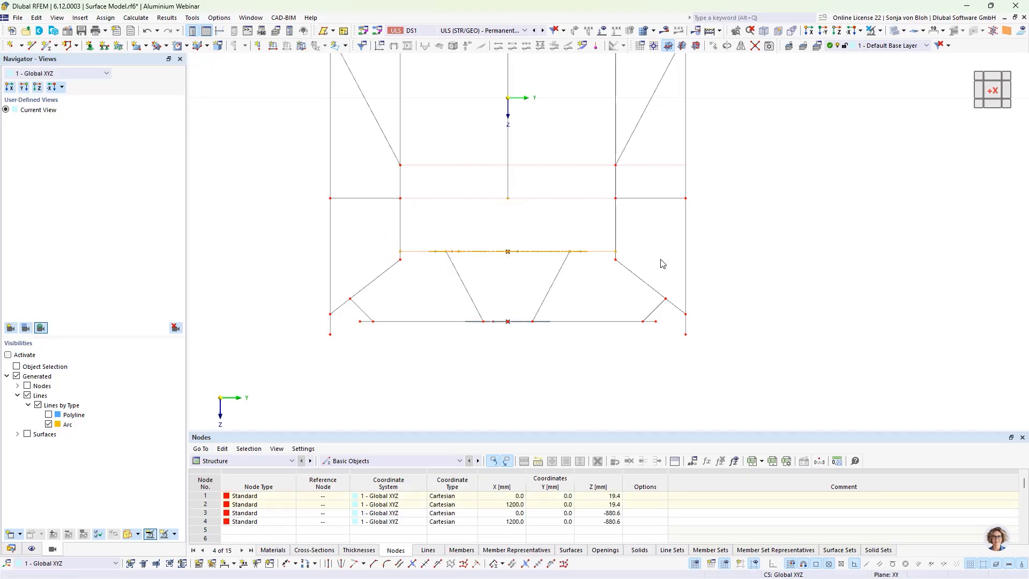
click(879, 30)
click(889, 43)
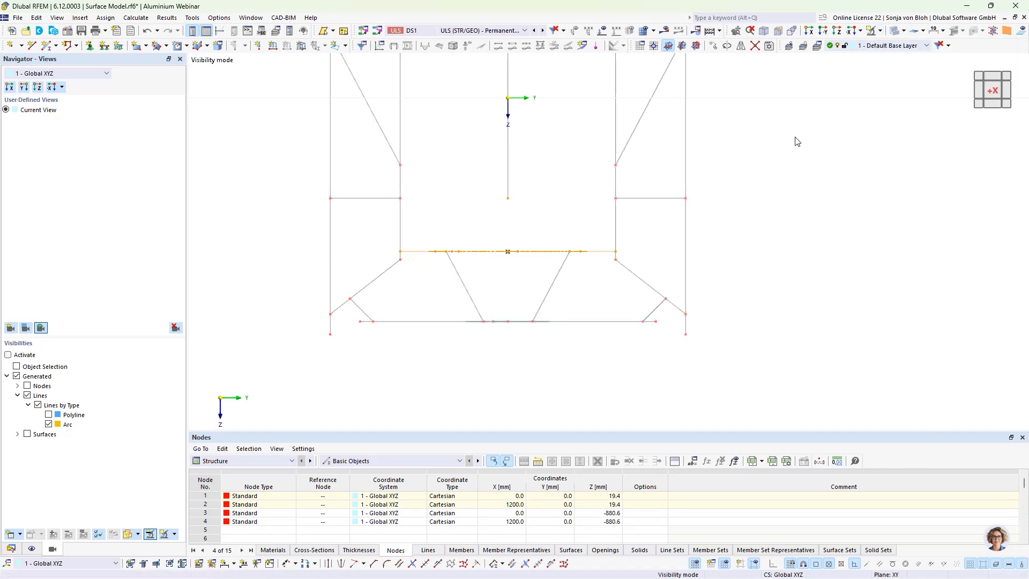
scroll(756, 140, down, 4)
ctrl+middle_drag(815, 253, 784, 289)
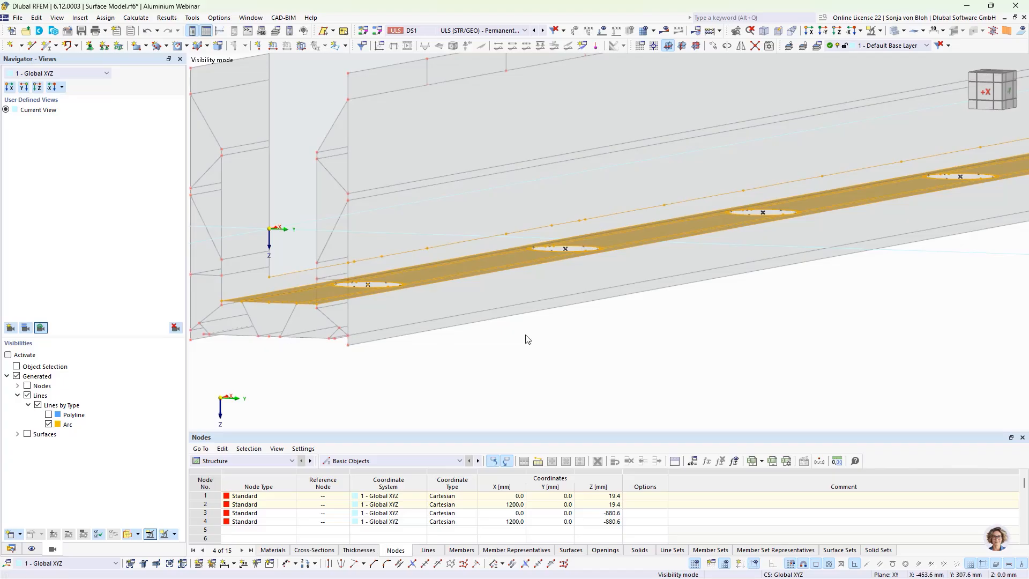
ctrl+middle_drag(539, 341, 739, 335)
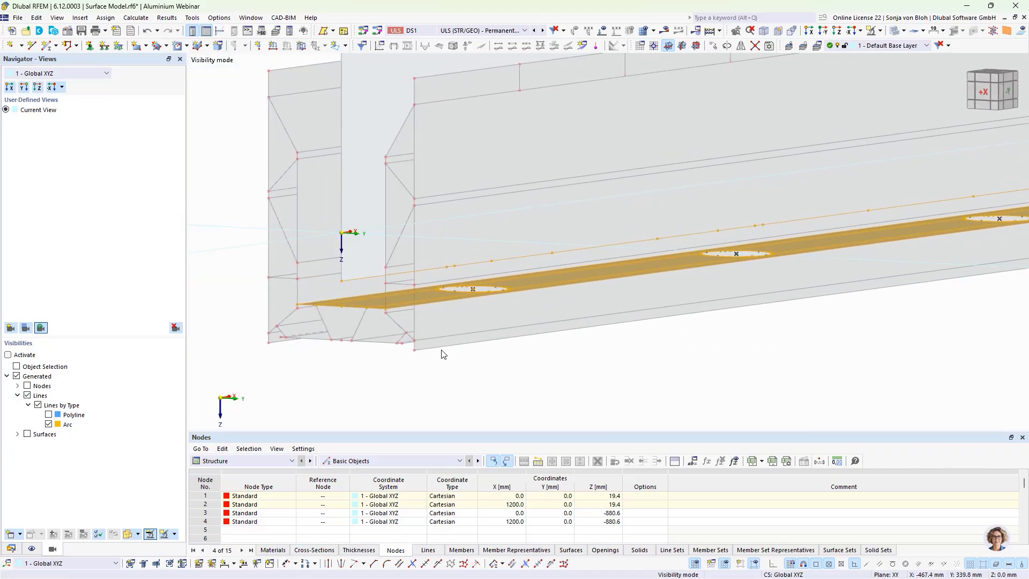
scroll(462, 351, up, 2)
ctrl+middle_drag(519, 374, 730, 360)
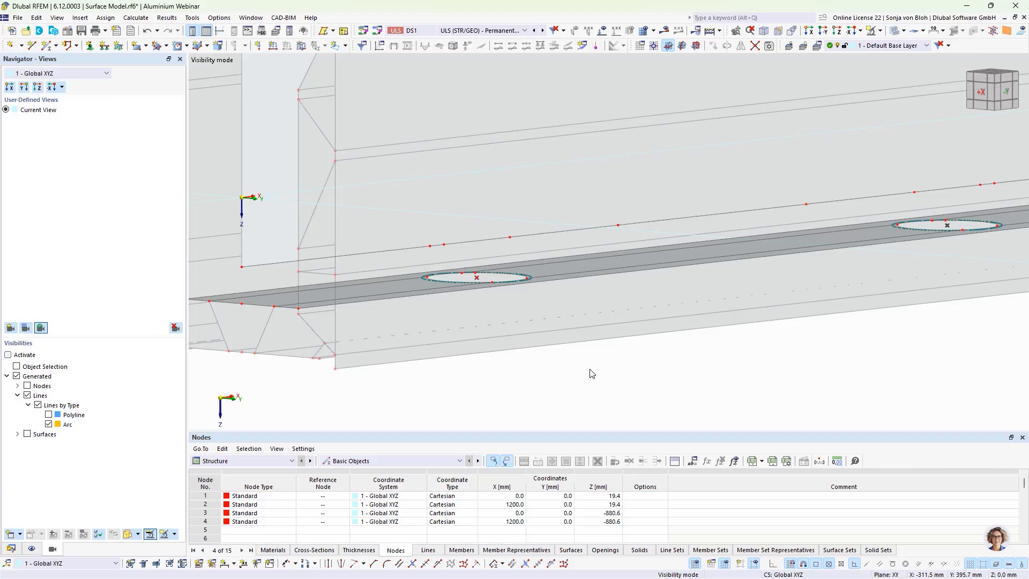
- Start a new rigid link and set its type to Line to surface
click(10, 549)
click(42, 284)
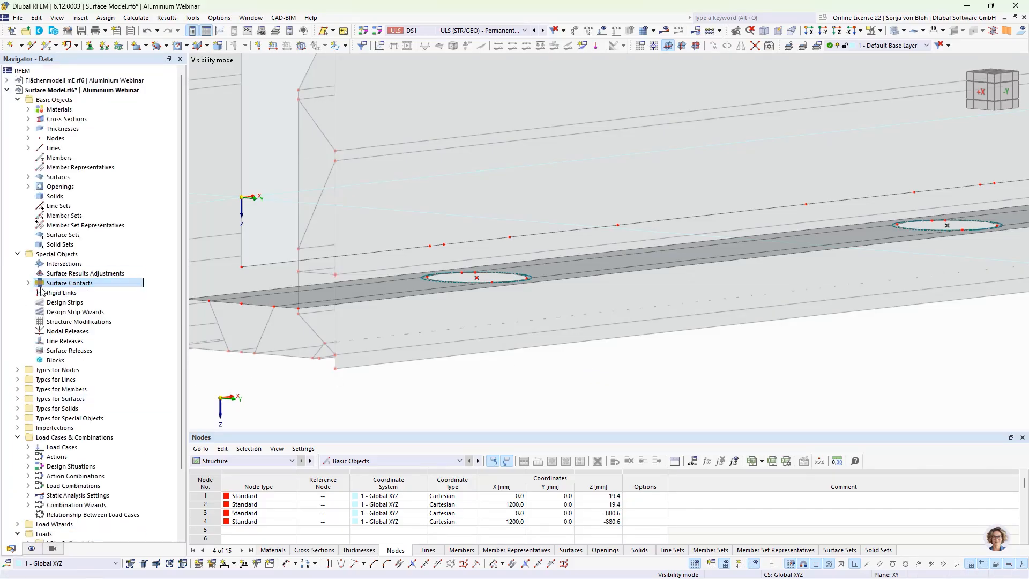
right_click(74, 296)
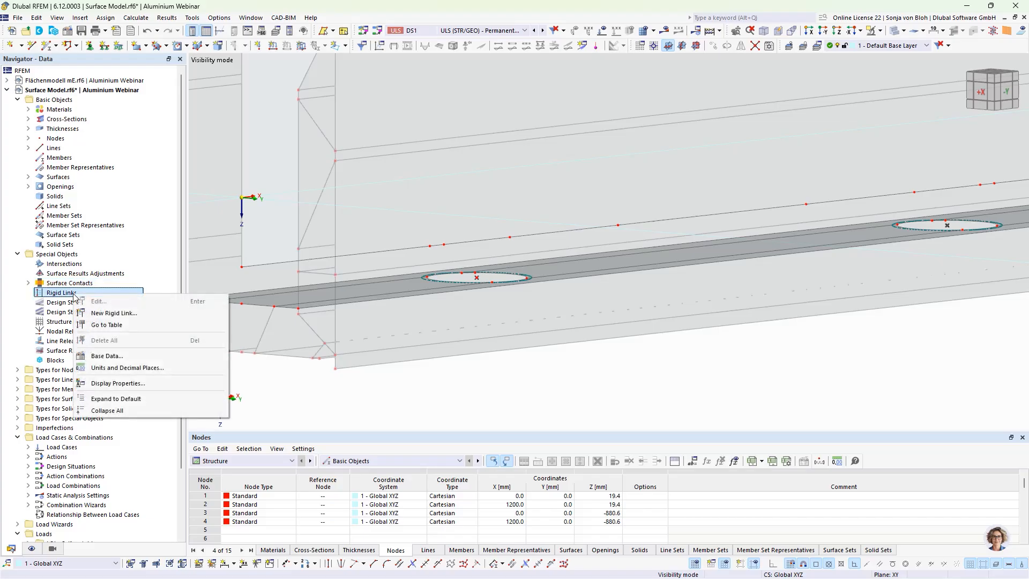
click(117, 312)
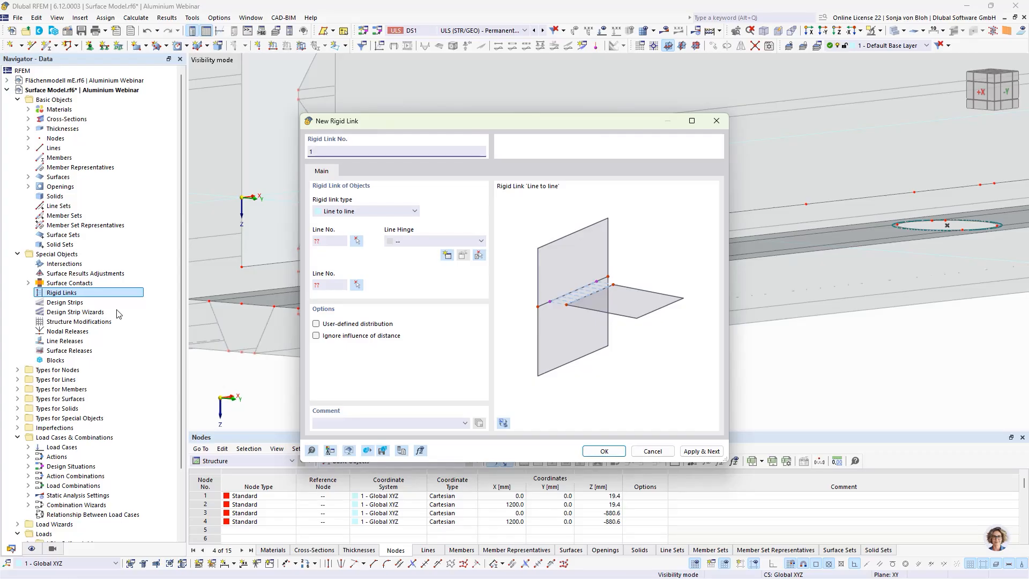
click(354, 211)
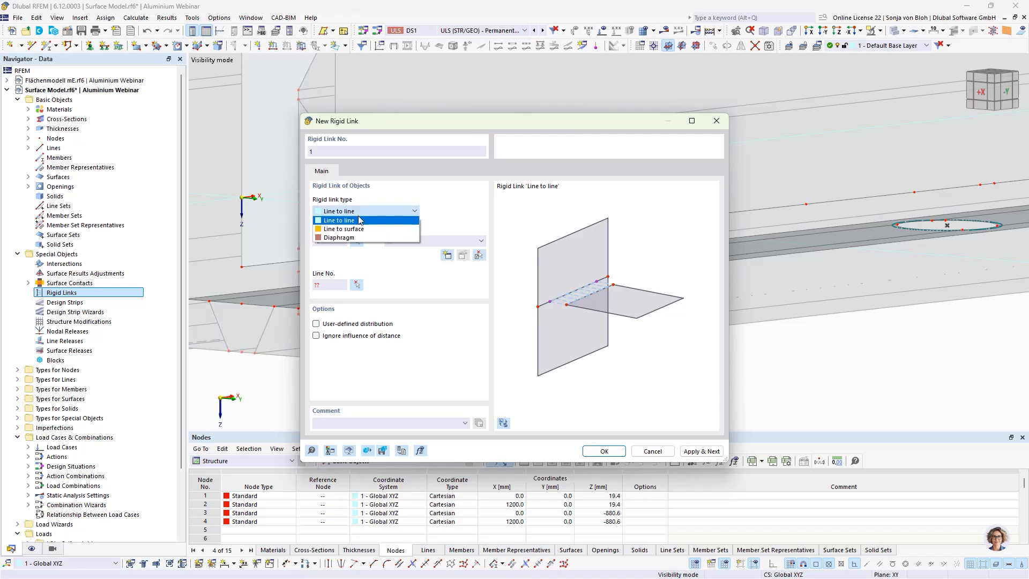
click(358, 229)
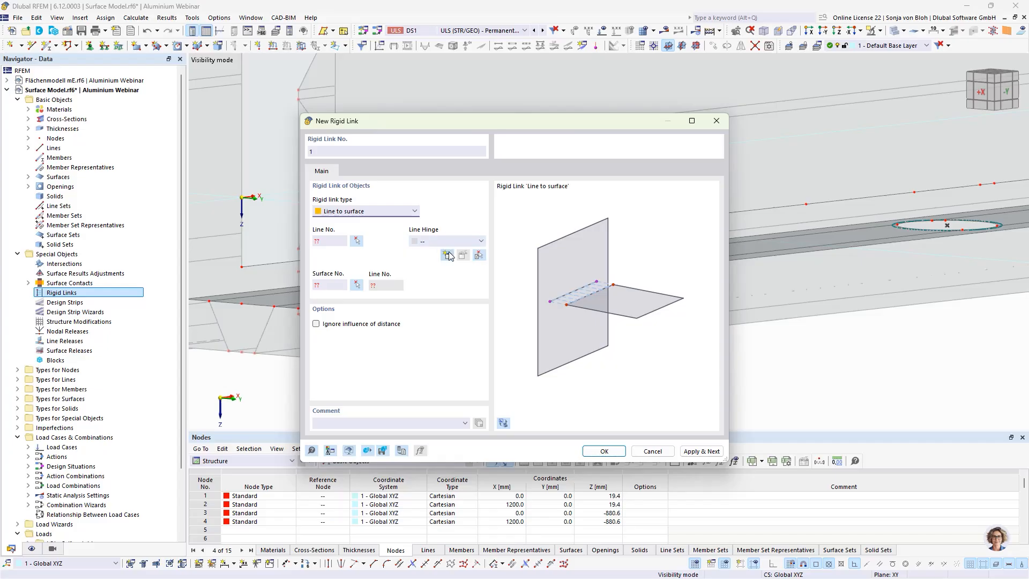
- Create a line hinge for the rigid link, additionally releasing uy with the nonlinearity Fixed if negative vy
click(447, 255)
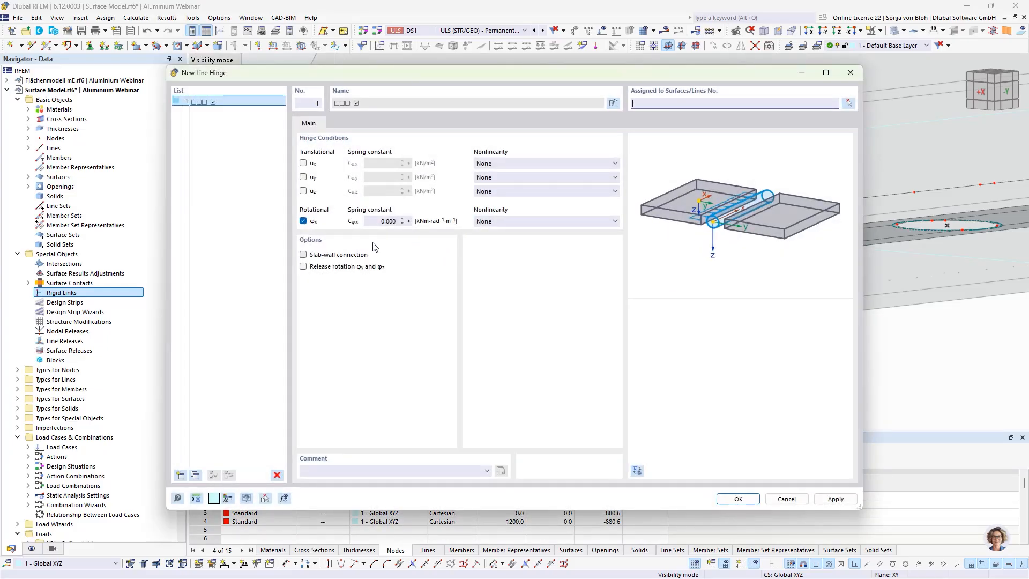
click(304, 177)
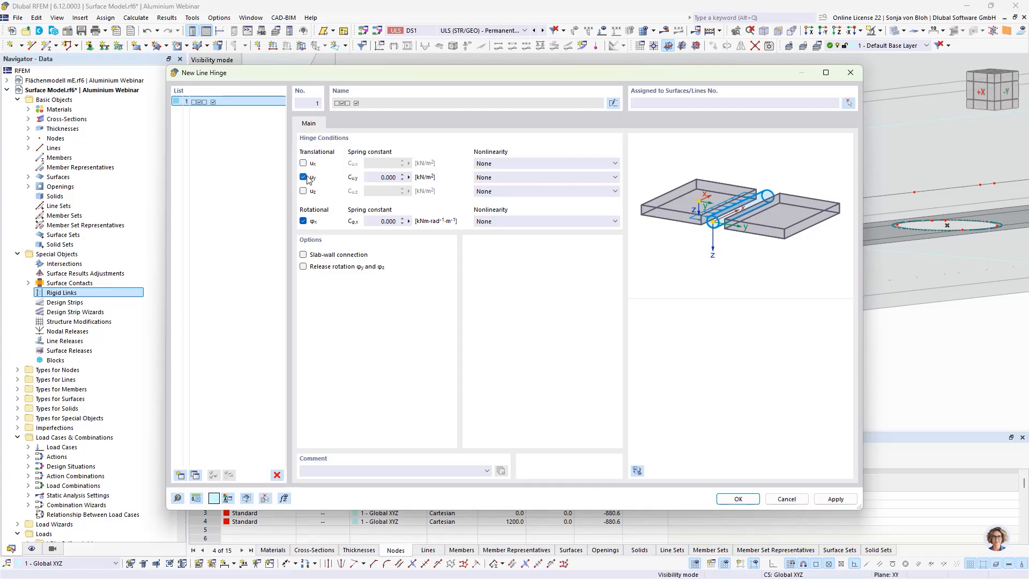
click(493, 177)
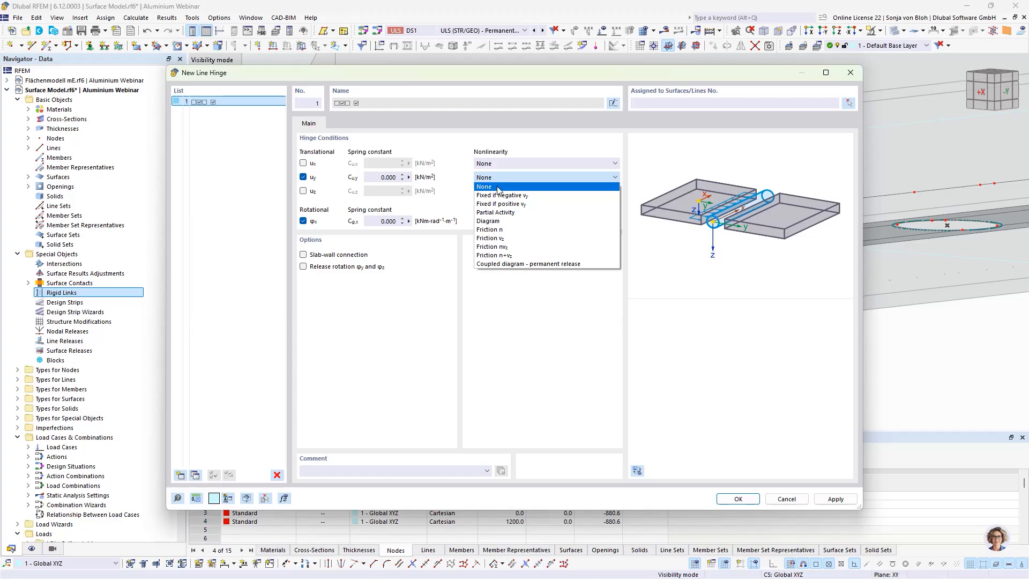
click(498, 195)
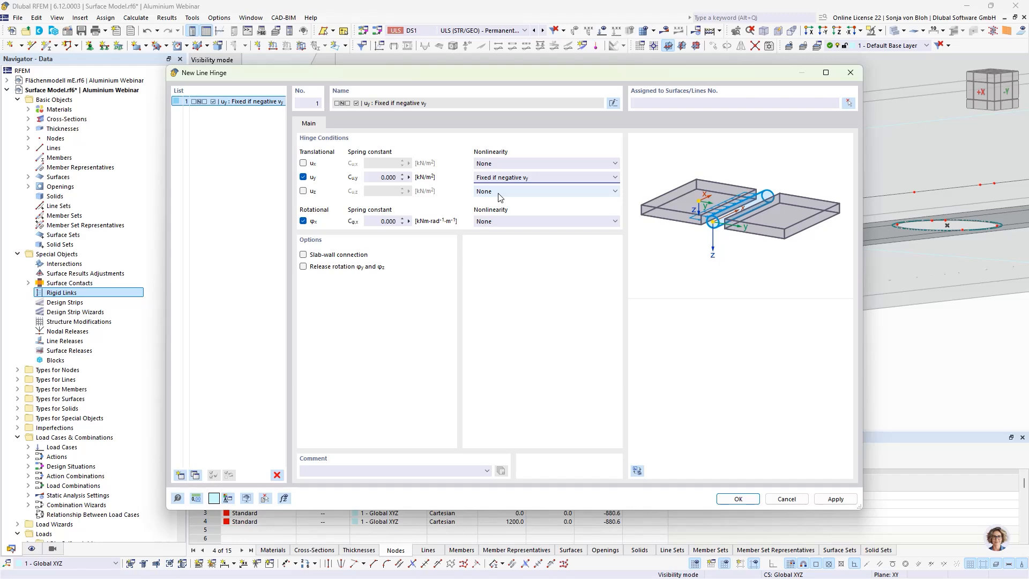
click(740, 498)
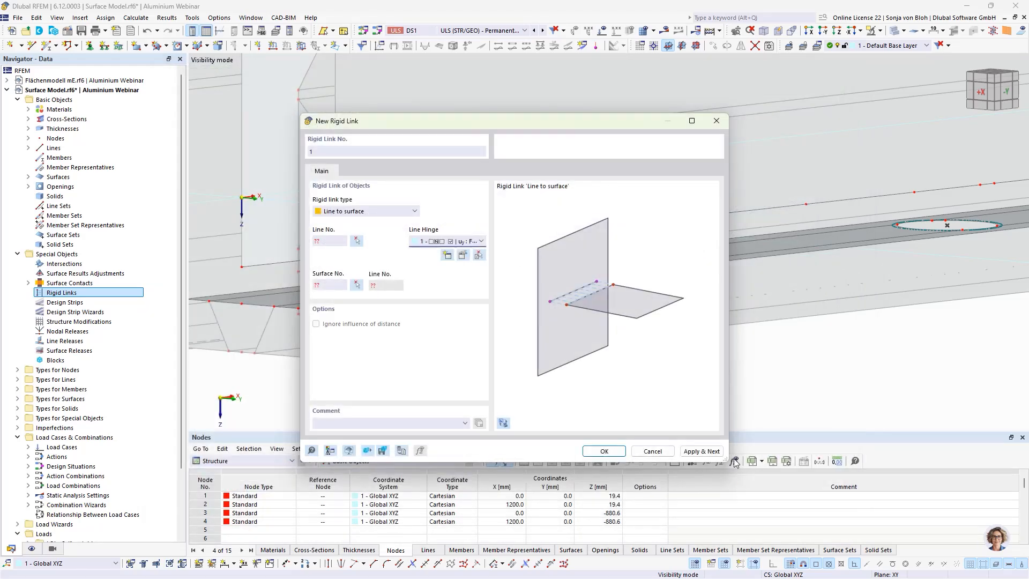
- Link the short lower-edge segment at the first hole, line 439, to the perforated web, surface 25, as rigid link 1
click(362, 241)
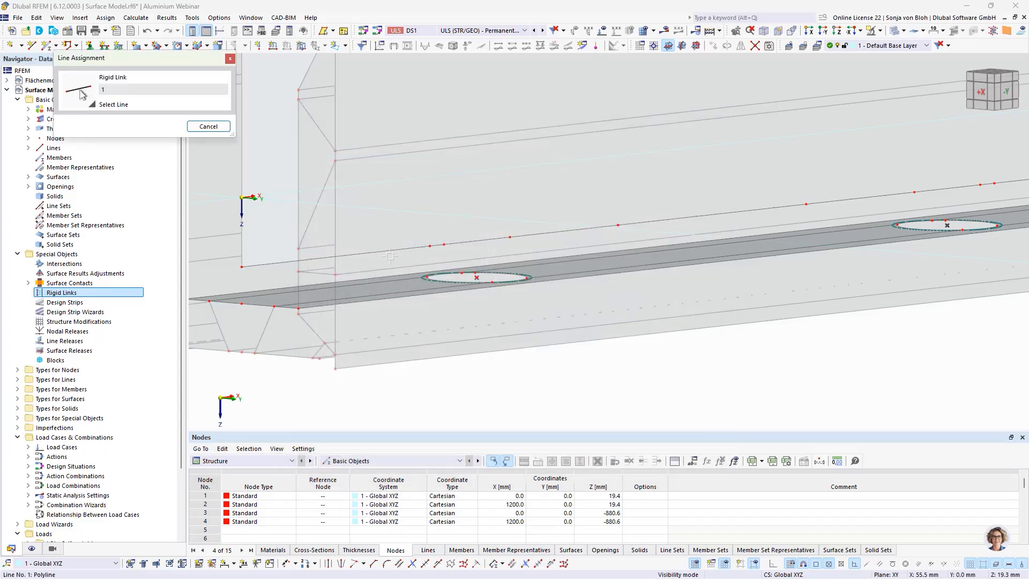
scroll(436, 255, up, 3)
click(438, 238)
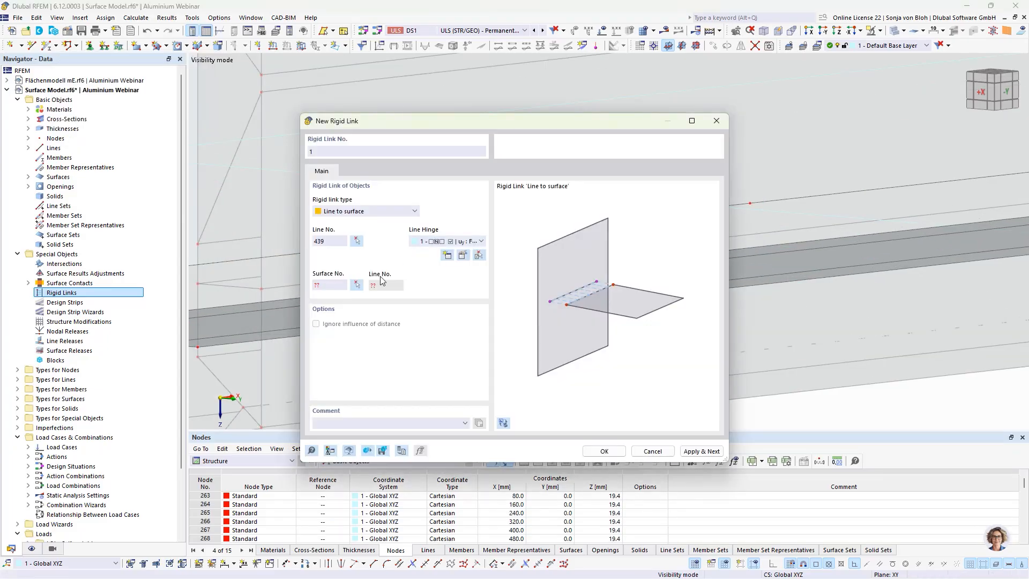
click(357, 285)
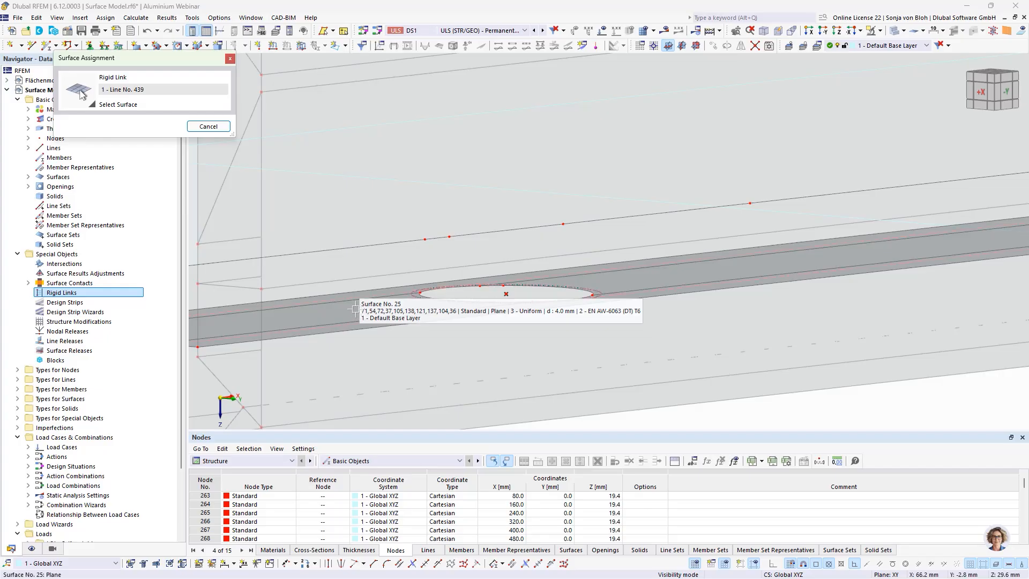
click(355, 309)
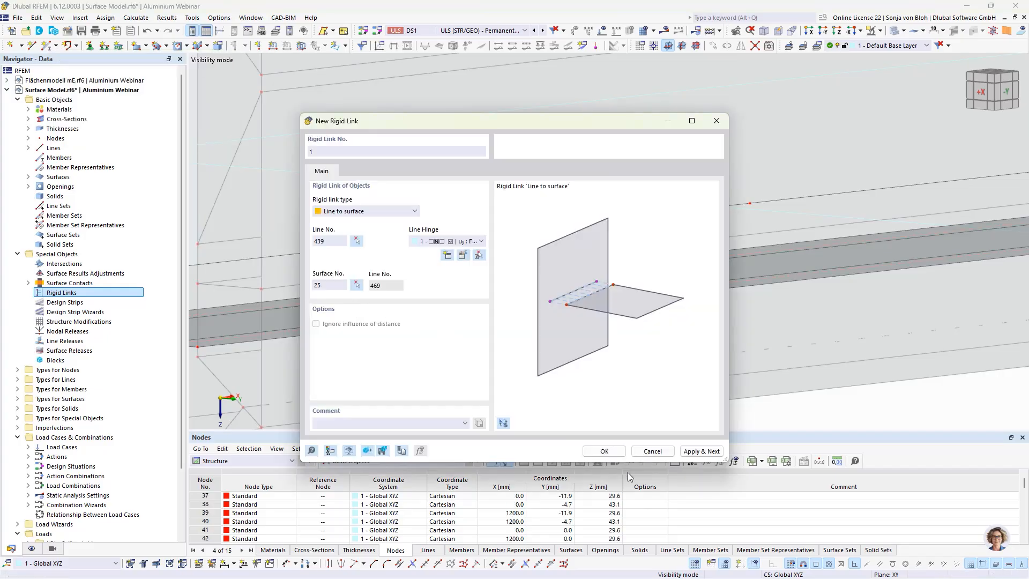
click(699, 449)
- Create rigid link 2 between line 462 on the central surface's lower edge and the perforated web, surface 25
click(357, 240)
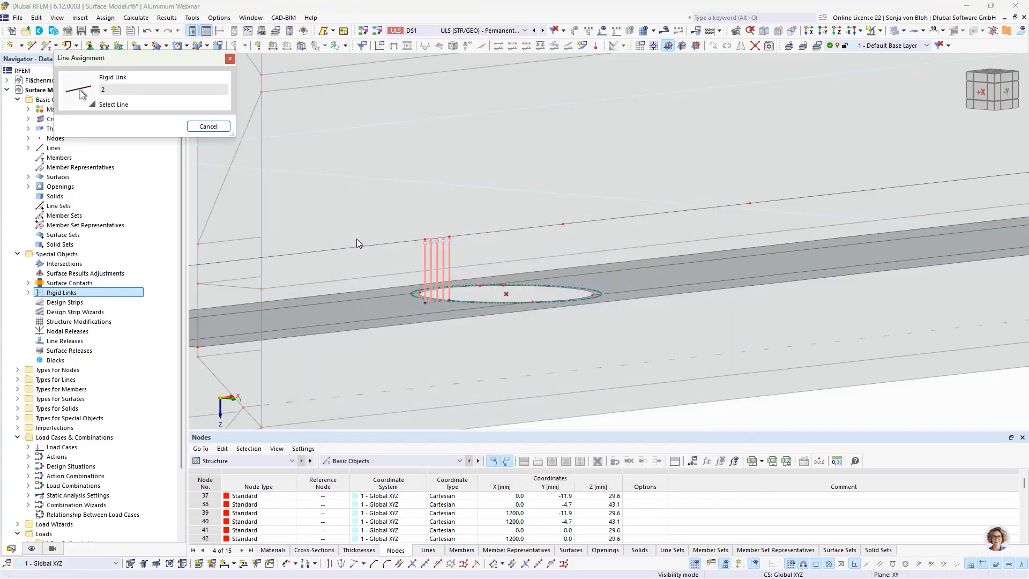
click(606, 221)
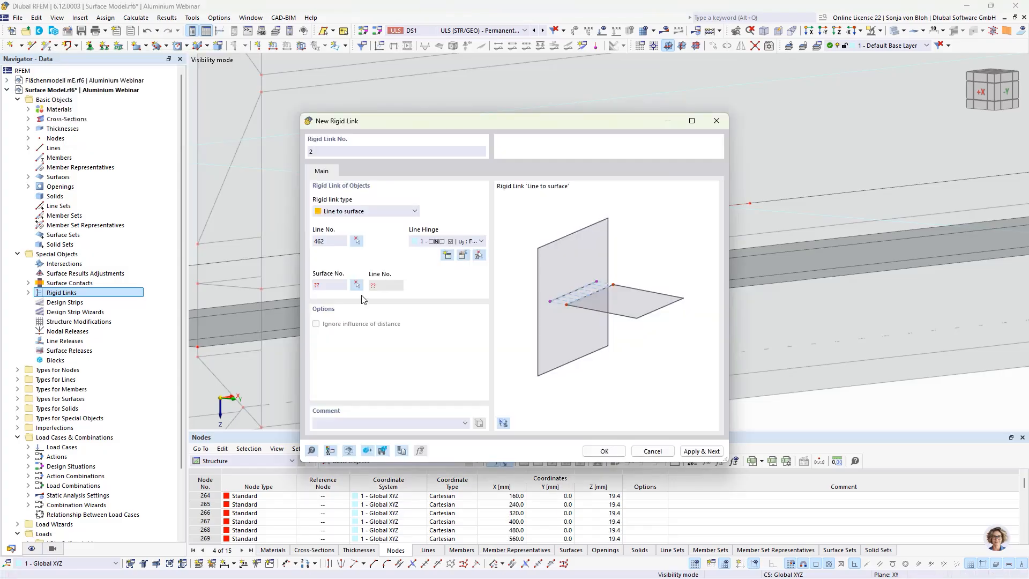
click(357, 293)
click(608, 277)
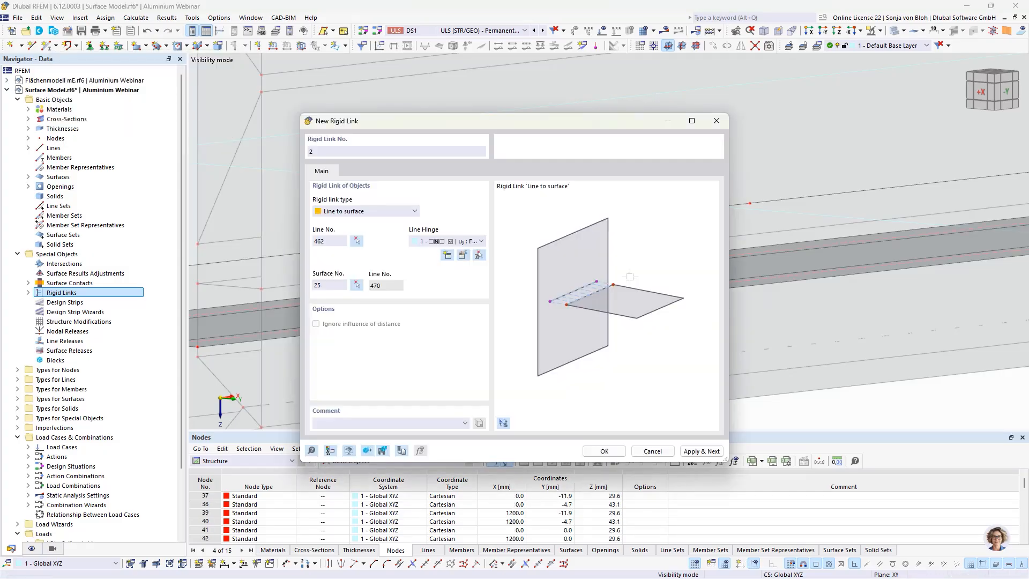
click(698, 451)
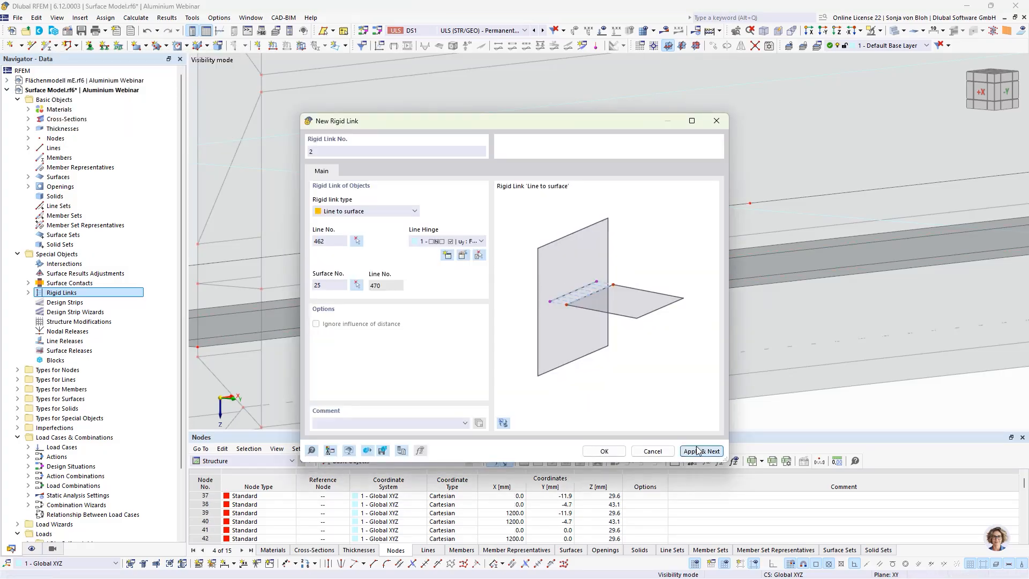
- Create rigid link 3 from lower-edge line 441, just before the second hole, to the perforated web, surface 25
click(356, 241)
scroll(679, 227, down, 3)
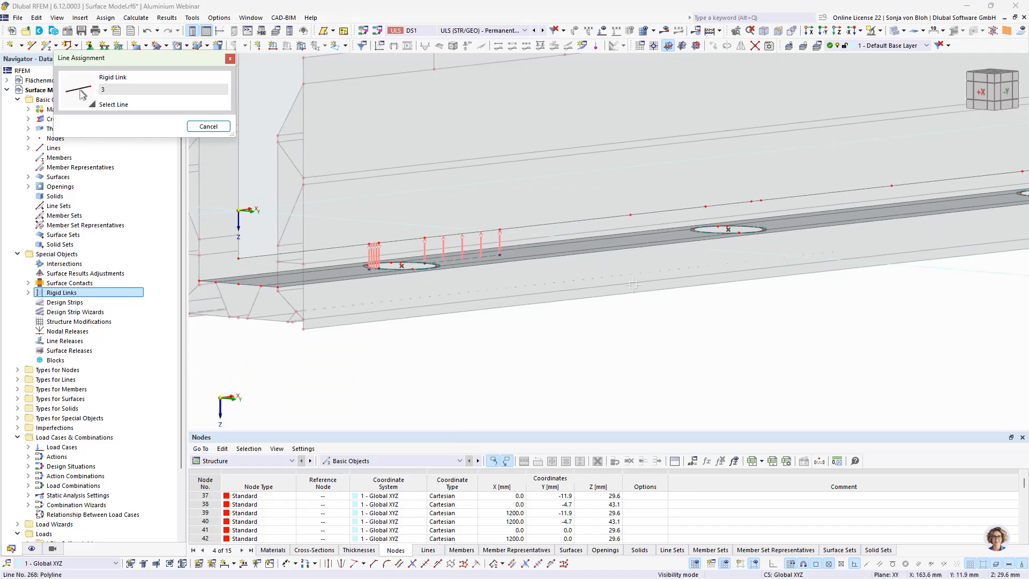
click(680, 228)
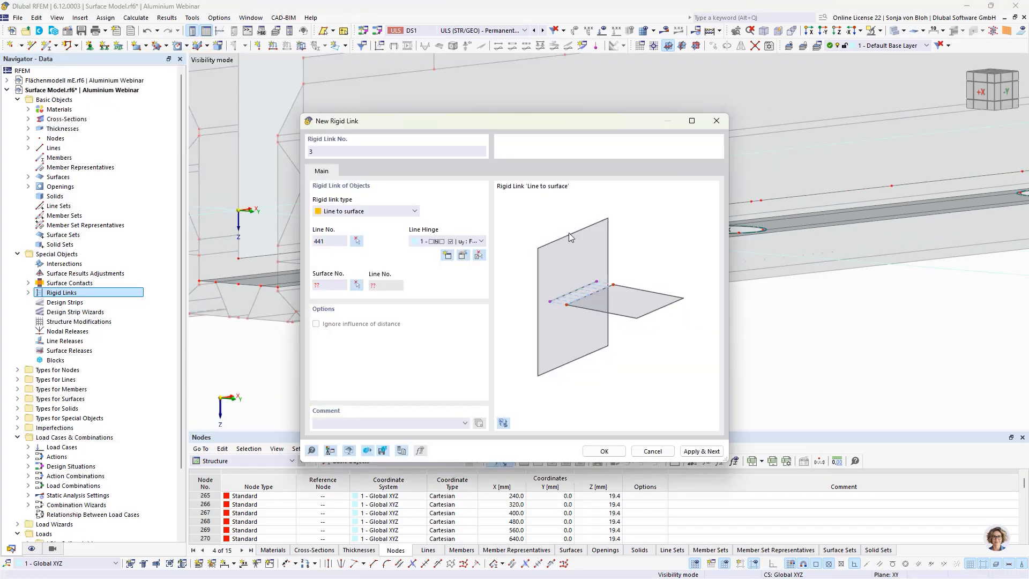
click(357, 284)
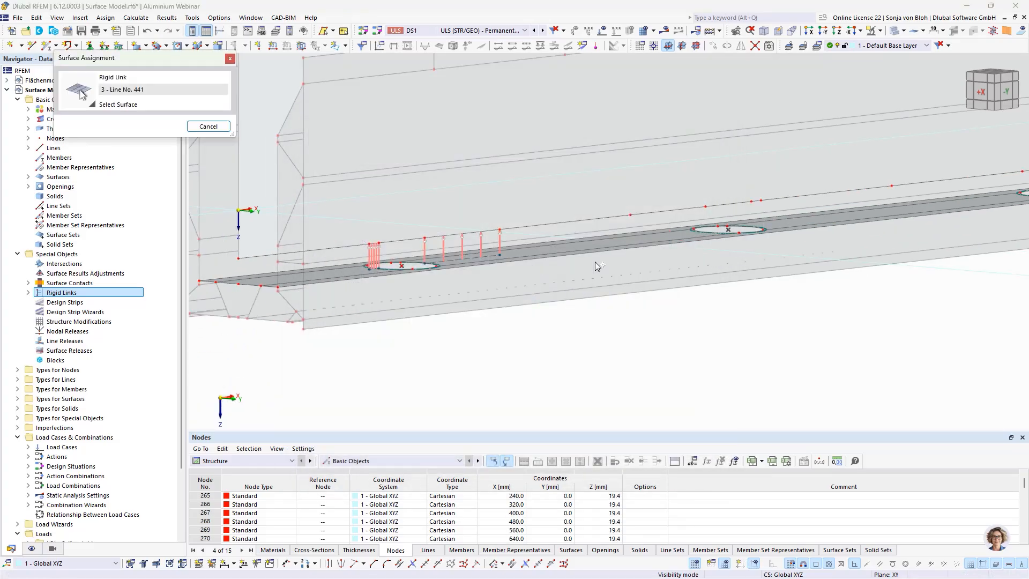
click(624, 243)
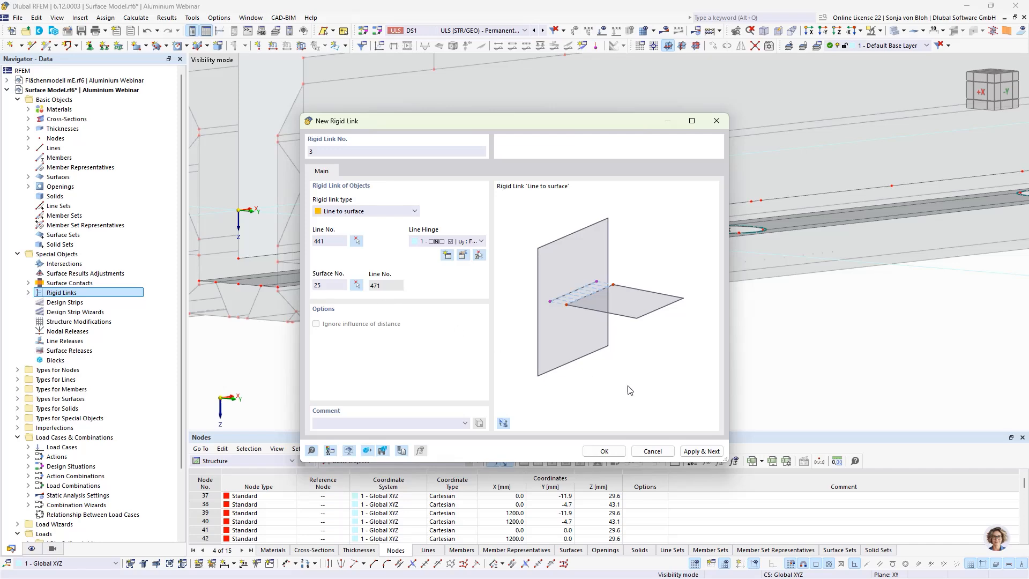
click(701, 451)
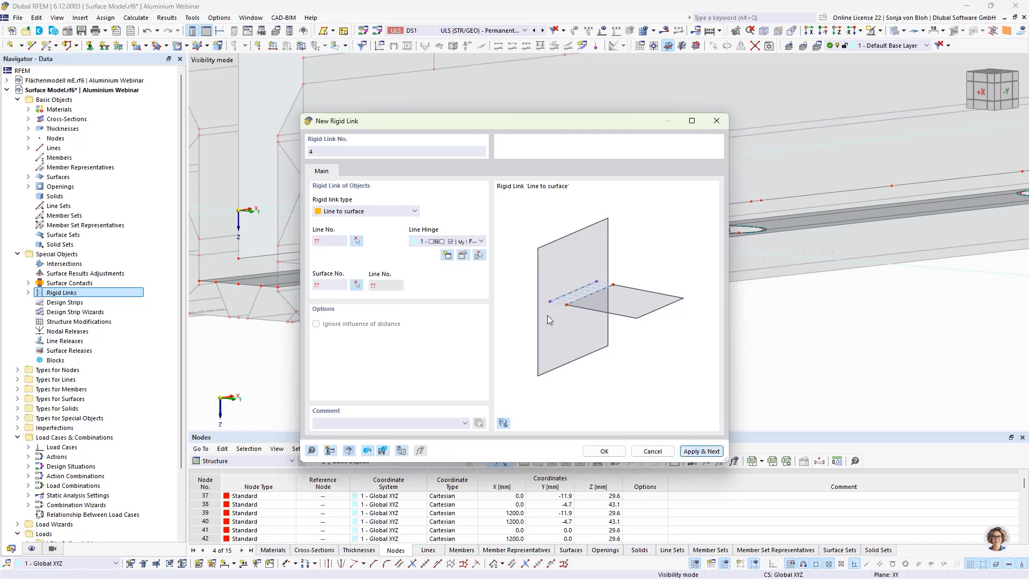
- Add rigid link 4 between the short 6.0 mm lower-edge line 464 at the second hole and surface 25
click(356, 240)
scroll(697, 233, up, 3)
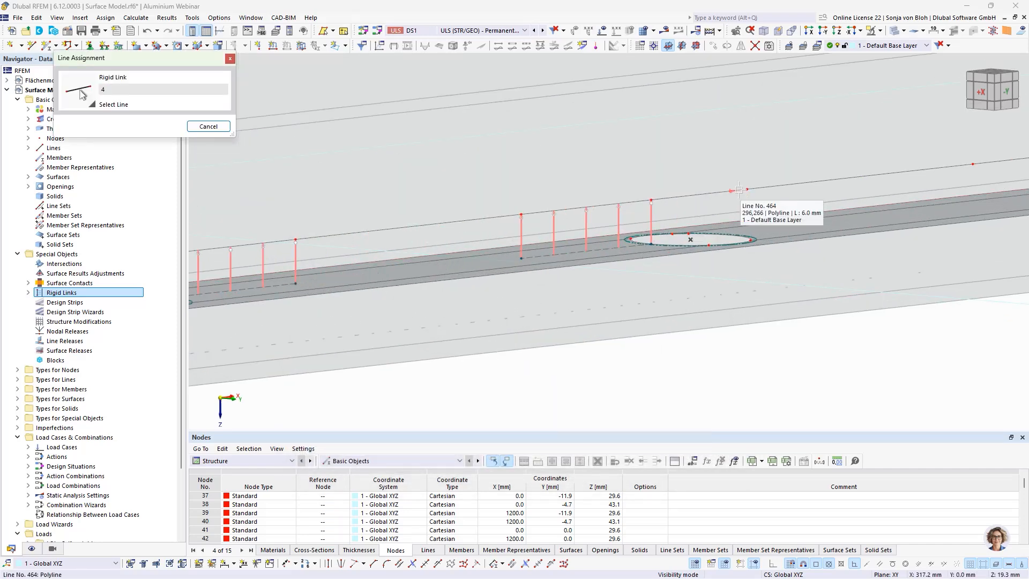
click(739, 189)
click(357, 285)
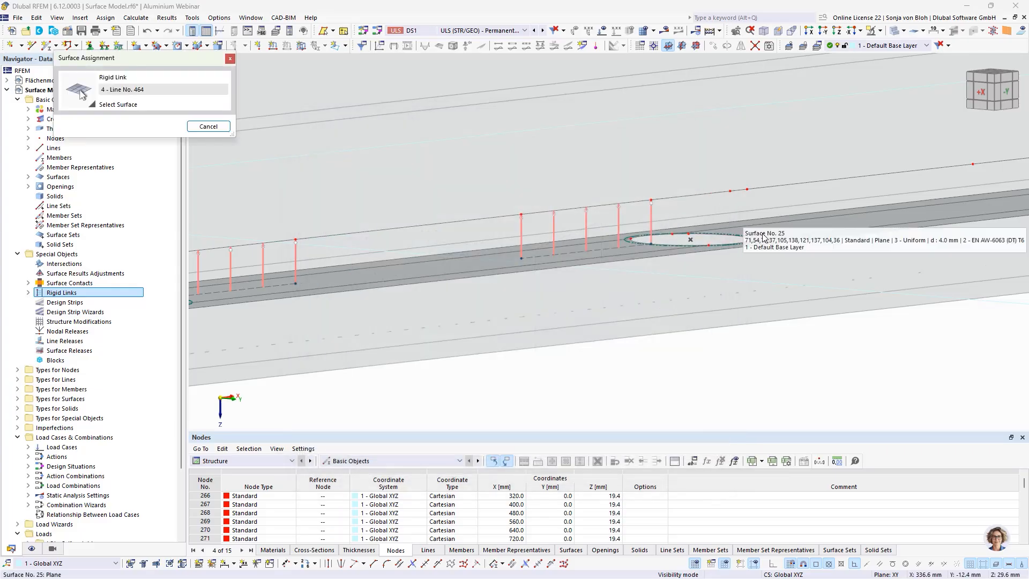
click(802, 226)
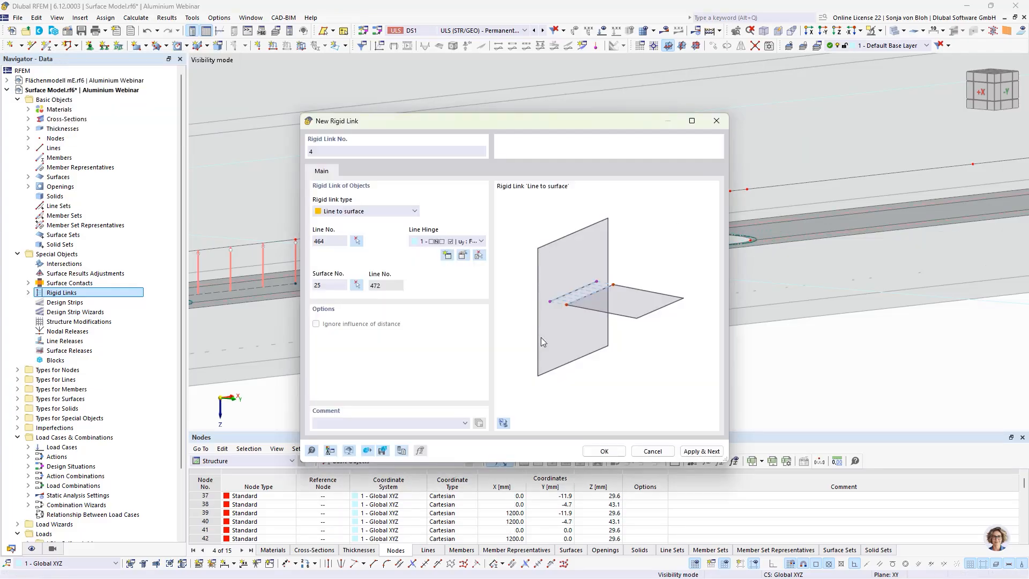
click(684, 453)
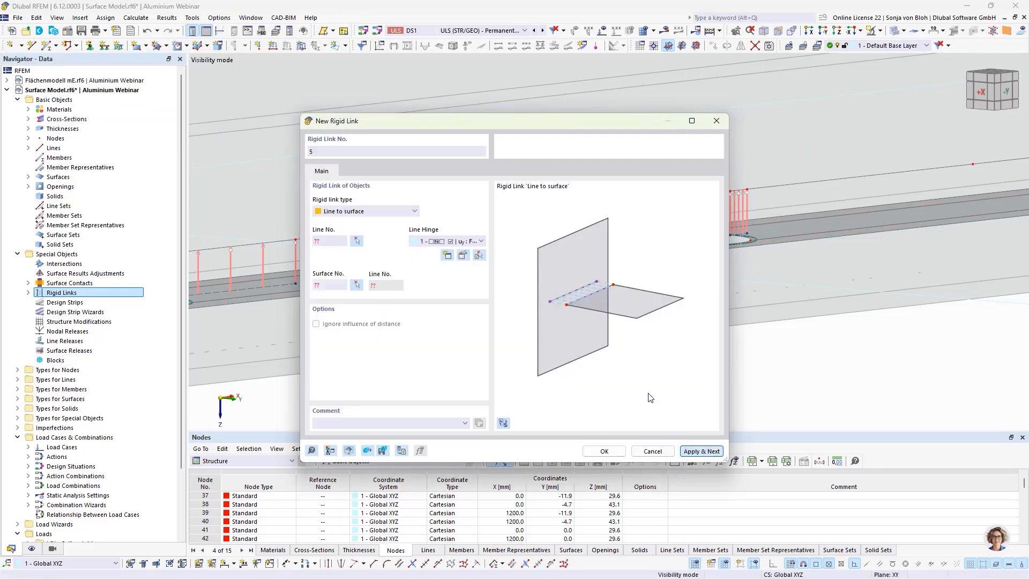
- Add rigid link 5 between lower-edge line 443, just before the third hole, and surface 25
click(357, 241)
scroll(397, 276, down, 3)
middle_drag(837, 281, 721, 308)
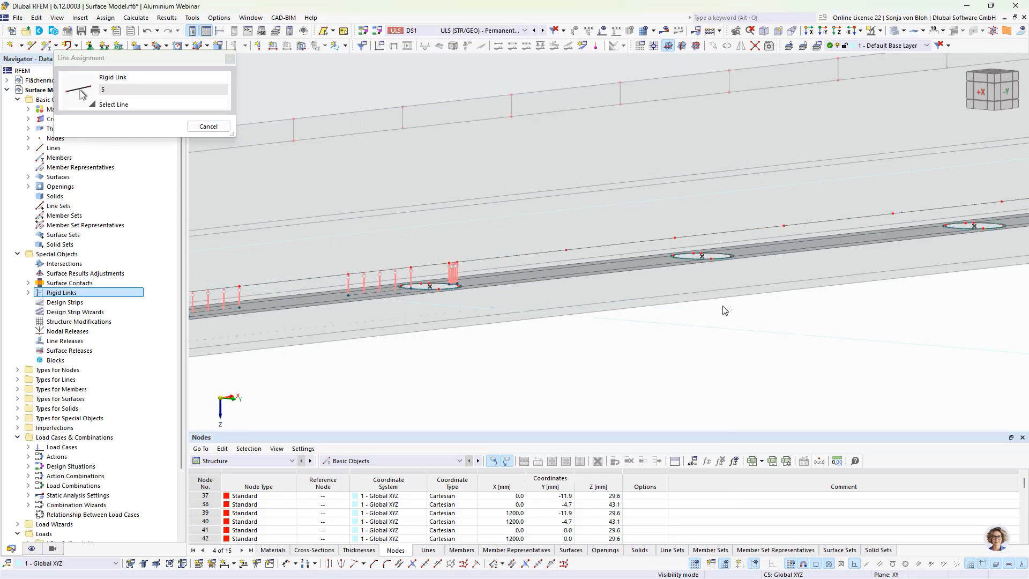
click(612, 245)
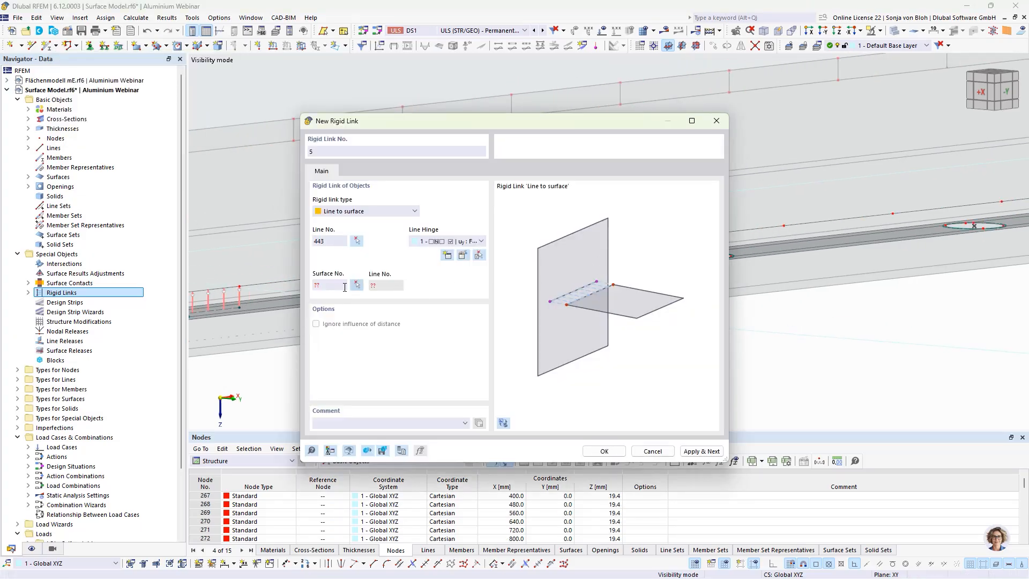
click(356, 285)
click(572, 283)
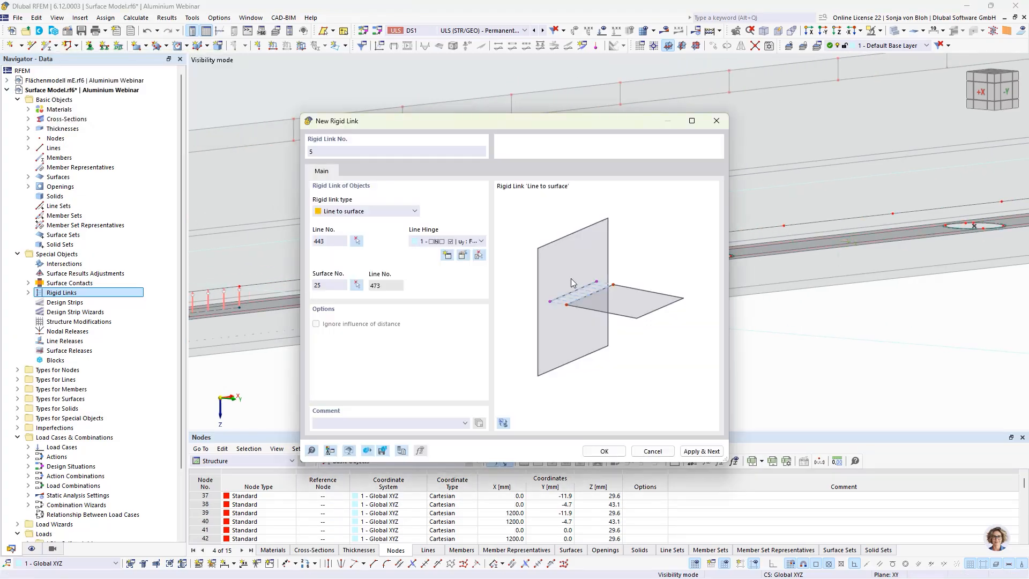
click(691, 451)
- Add rigid link 6 between lower-edge line 445, just before the fourth hole, and surface 25
click(828, 221)
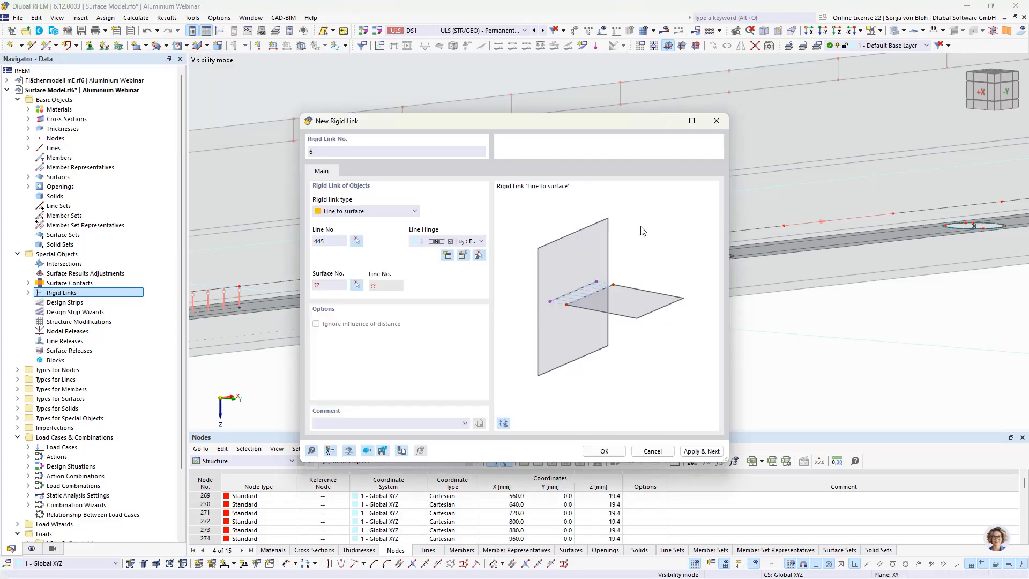
click(357, 285)
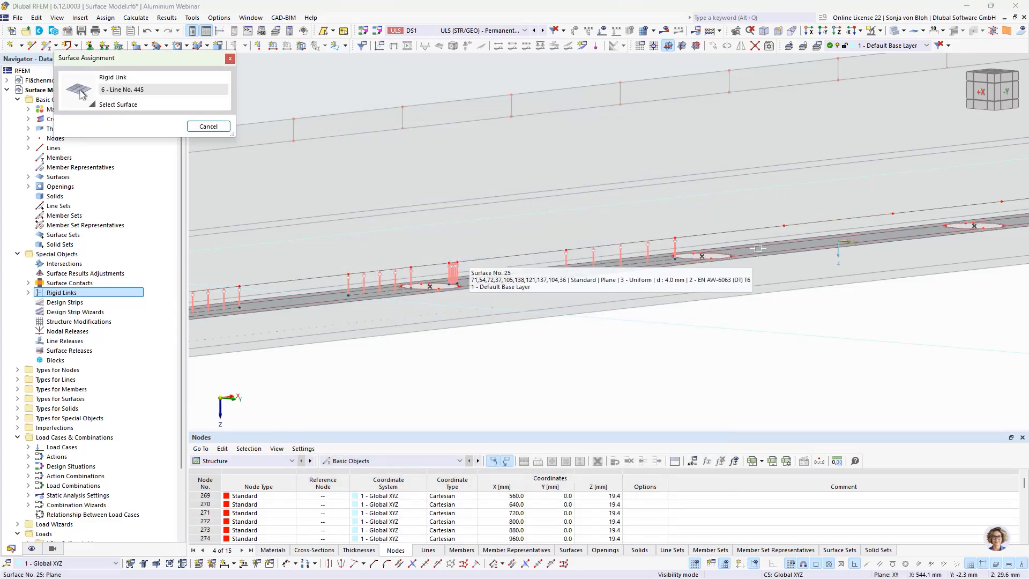
click(757, 253)
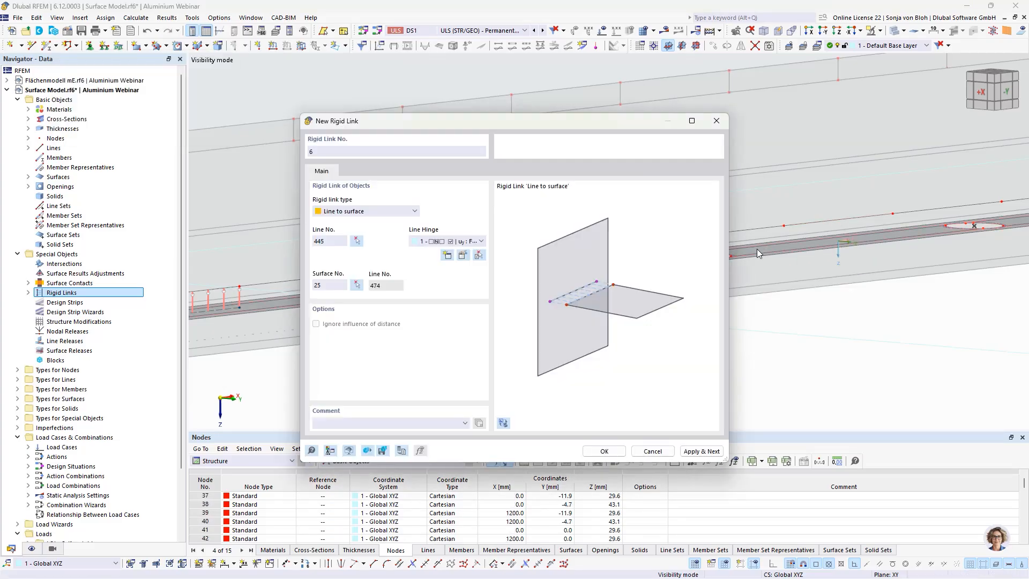
click(700, 451)
- Create rigid link 7 between lower-edge line 447, just after the fourth hole, and the perforated web, surface 25
click(357, 241)
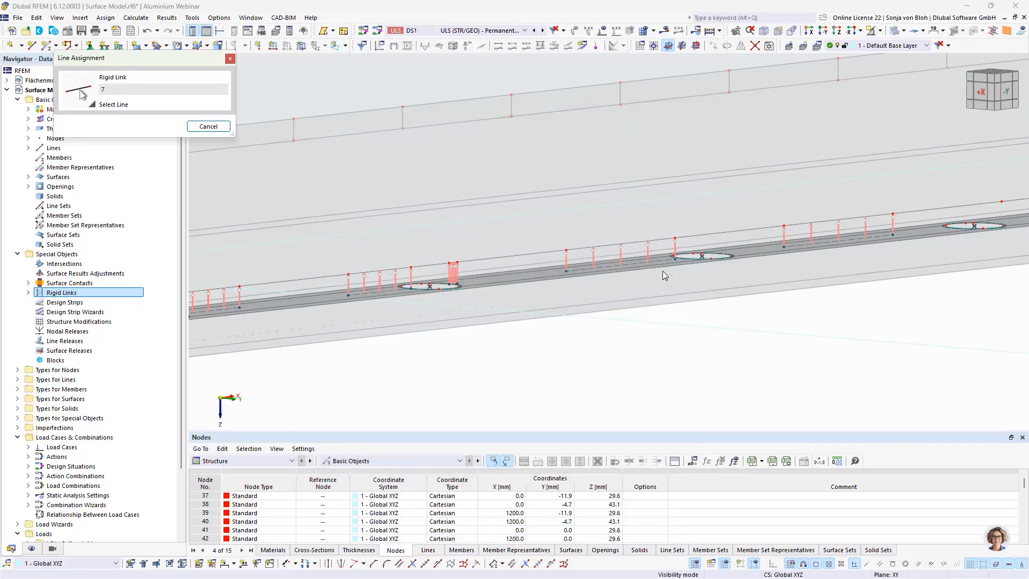
middle_drag(677, 277, 616, 310)
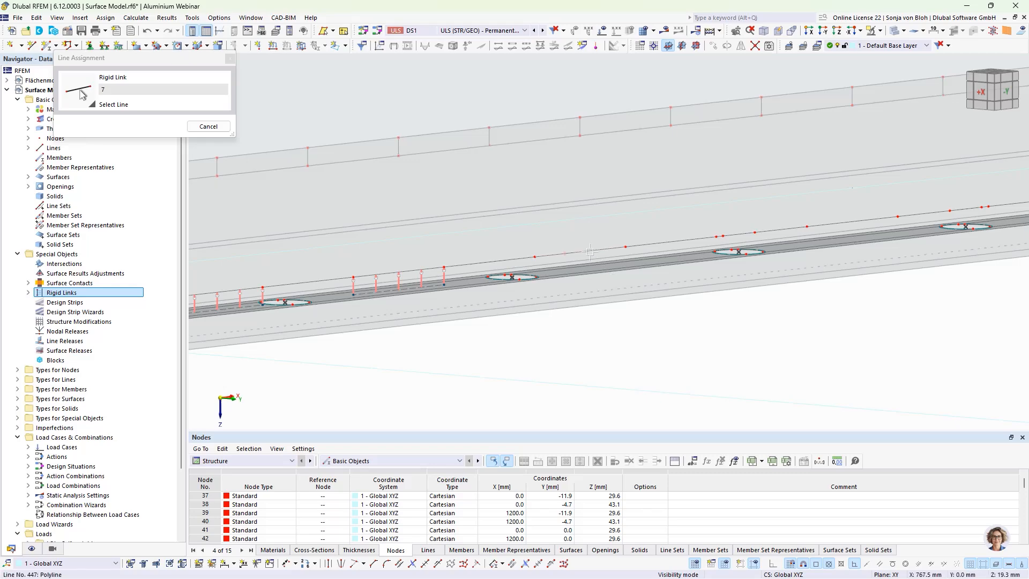
click(593, 258)
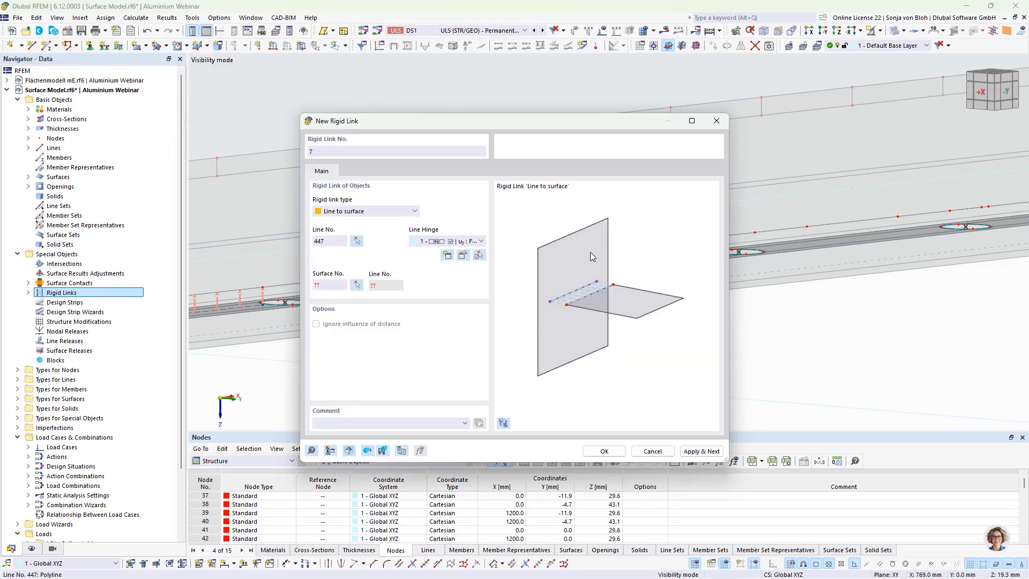
click(357, 285)
click(599, 278)
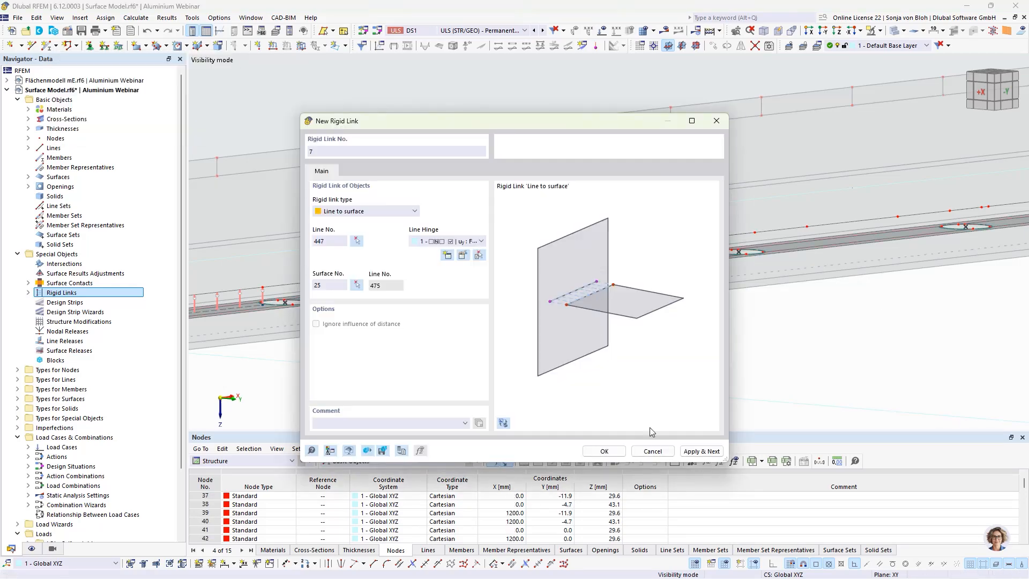
click(700, 451)
- Add rigid link 8 between the short lower-edge line 449 at the fifth hole and surface 25
click(356, 241)
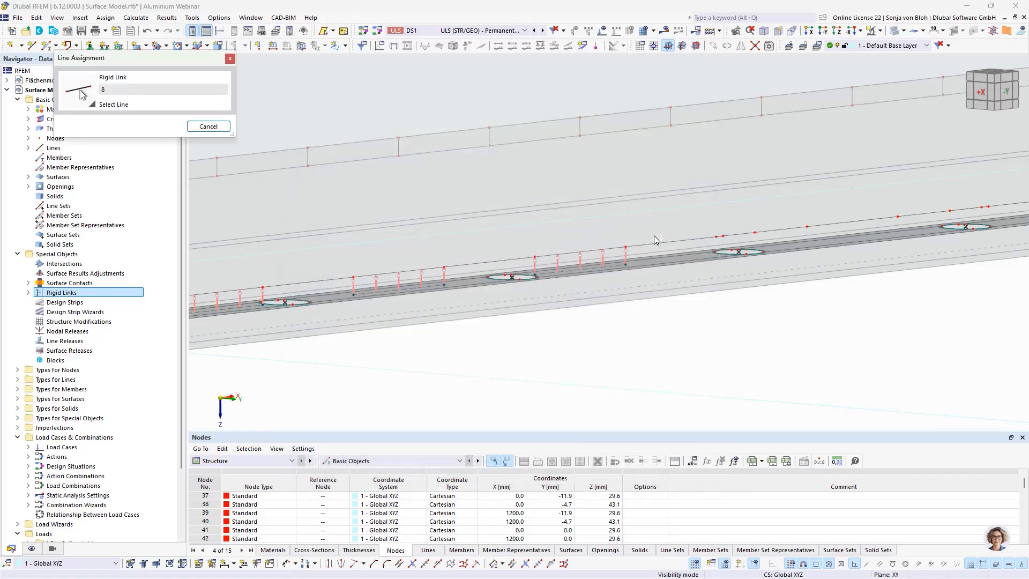
scroll(730, 242, up, 2)
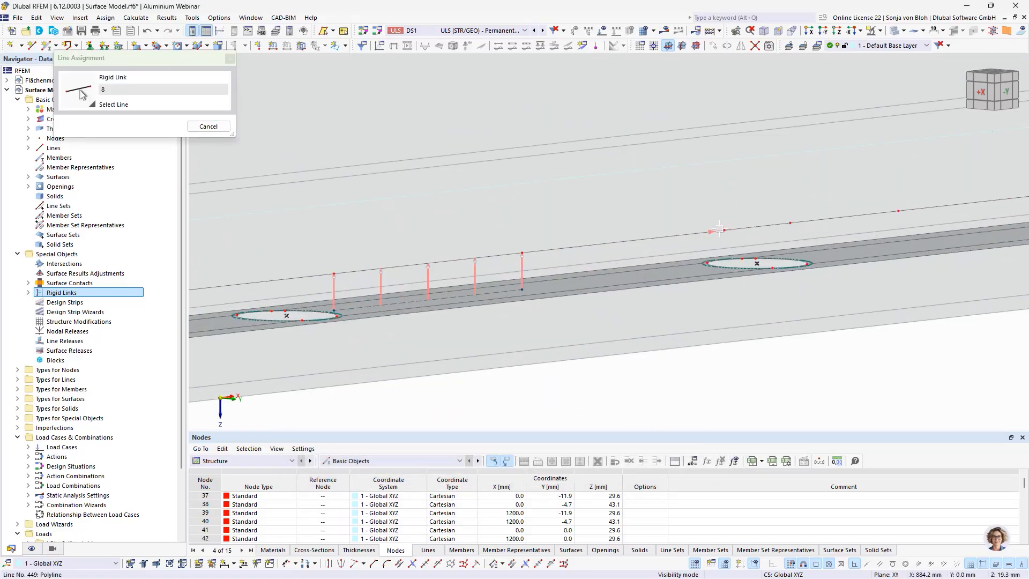
click(730, 241)
click(357, 285)
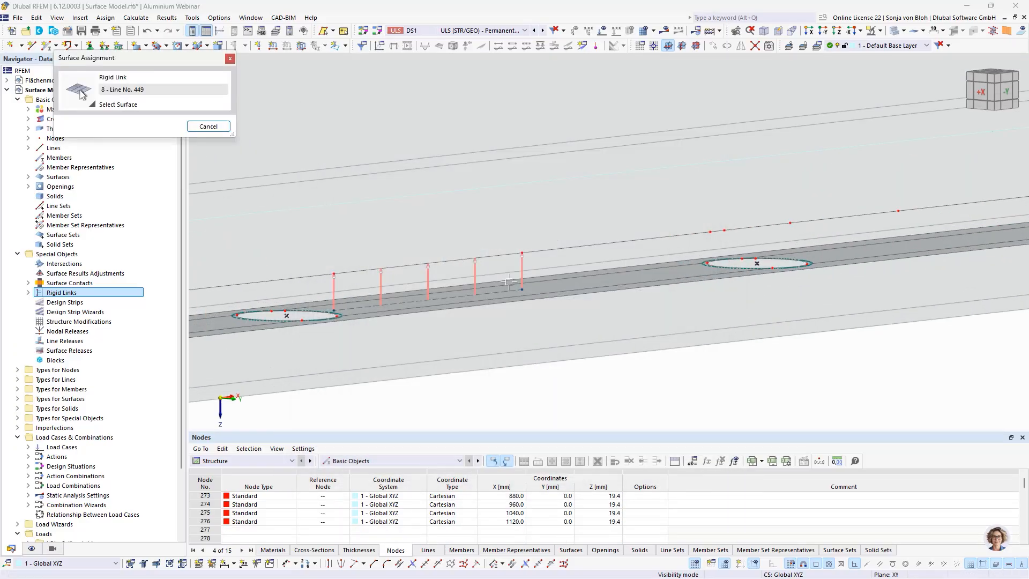
click(605, 276)
click(701, 451)
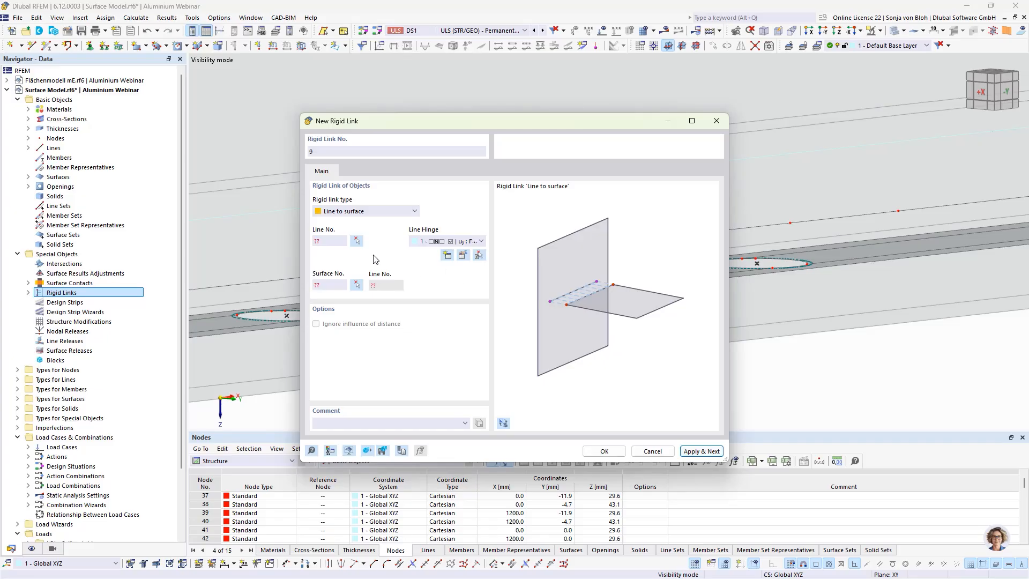
- Add rigid link 9 between lower-edge line 466, just after the fifth hole, and surface 25
click(357, 241)
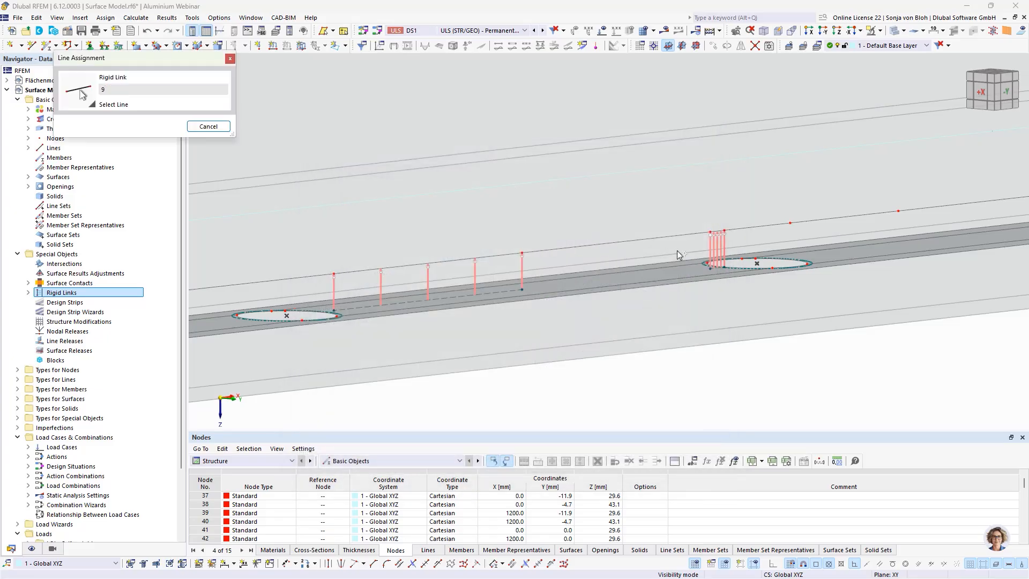
click(820, 220)
click(357, 284)
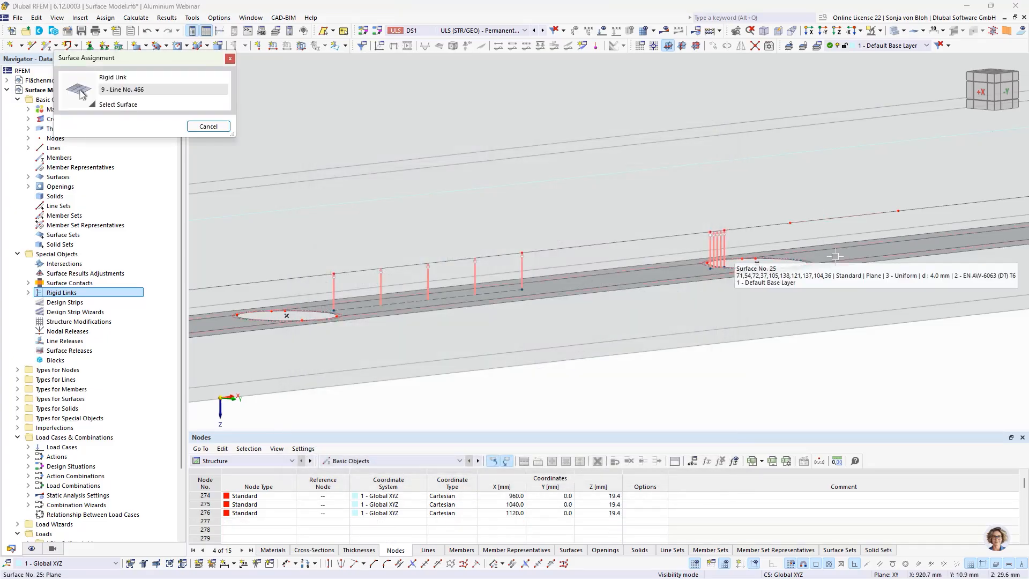
click(772, 262)
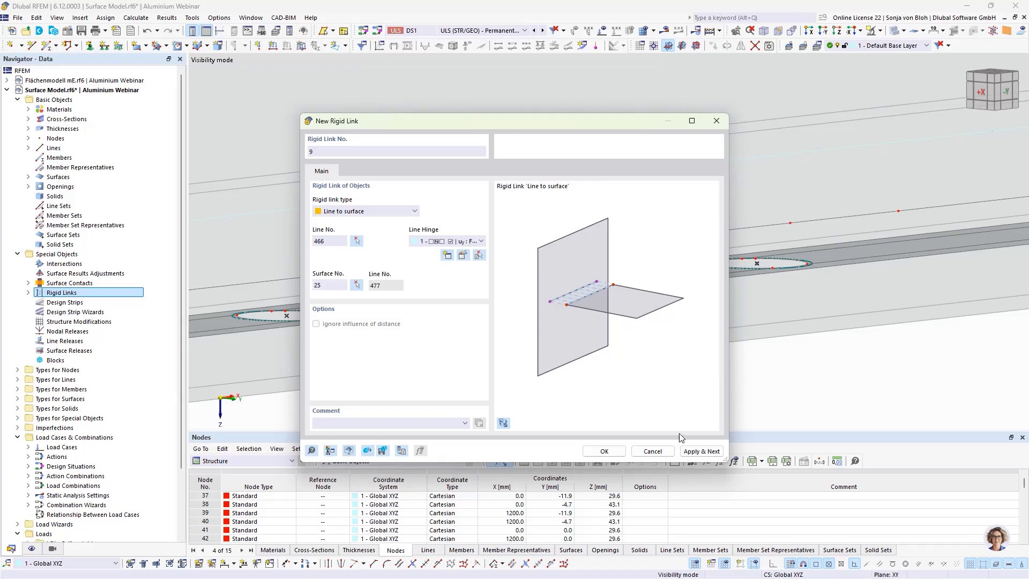
click(702, 451)
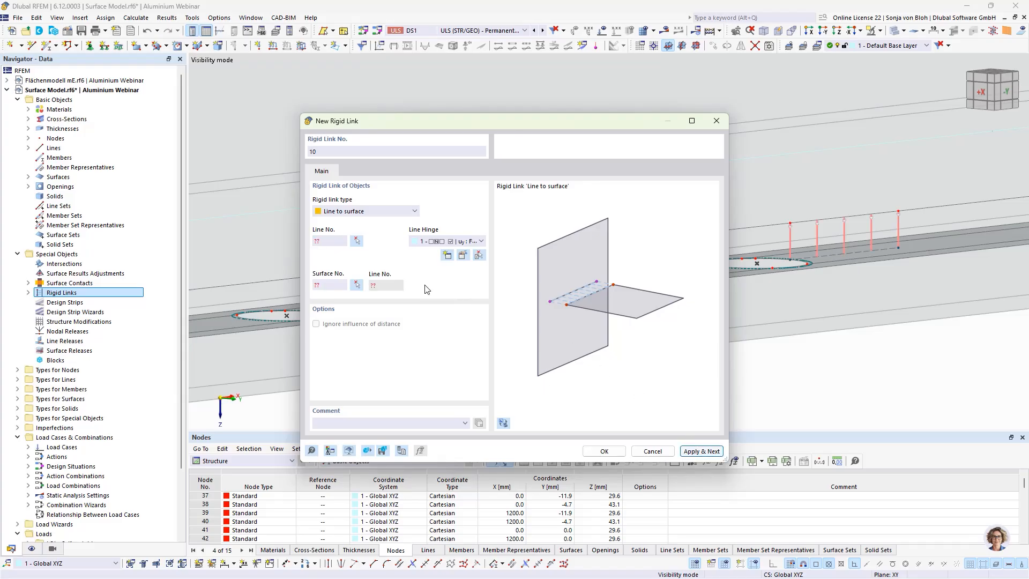
- Add rigid link 10 between lower-edge line 451, just before the sixth hole, and surface 25
click(357, 241)
middle_drag(866, 289, 368, 302)
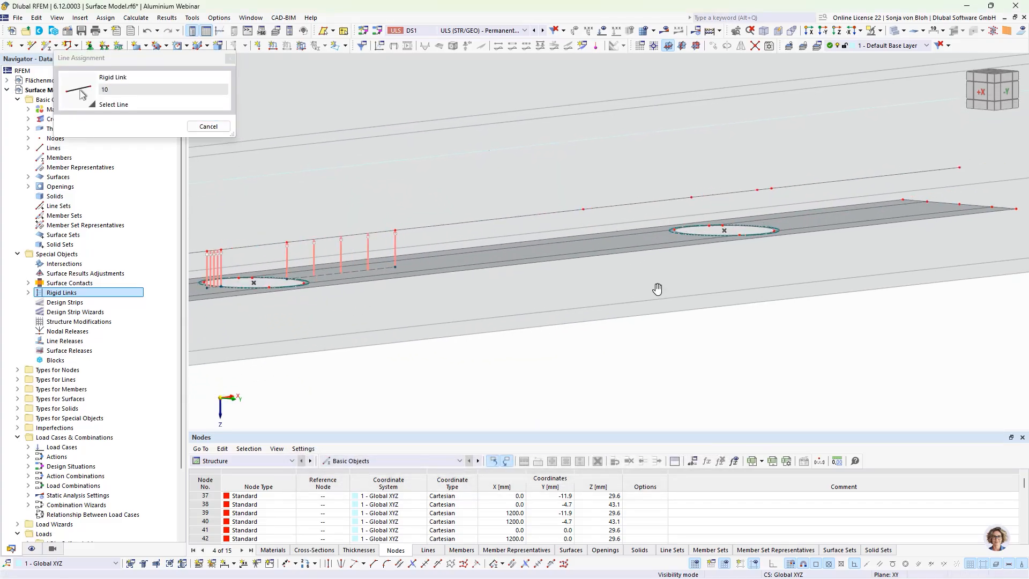
click(612, 217)
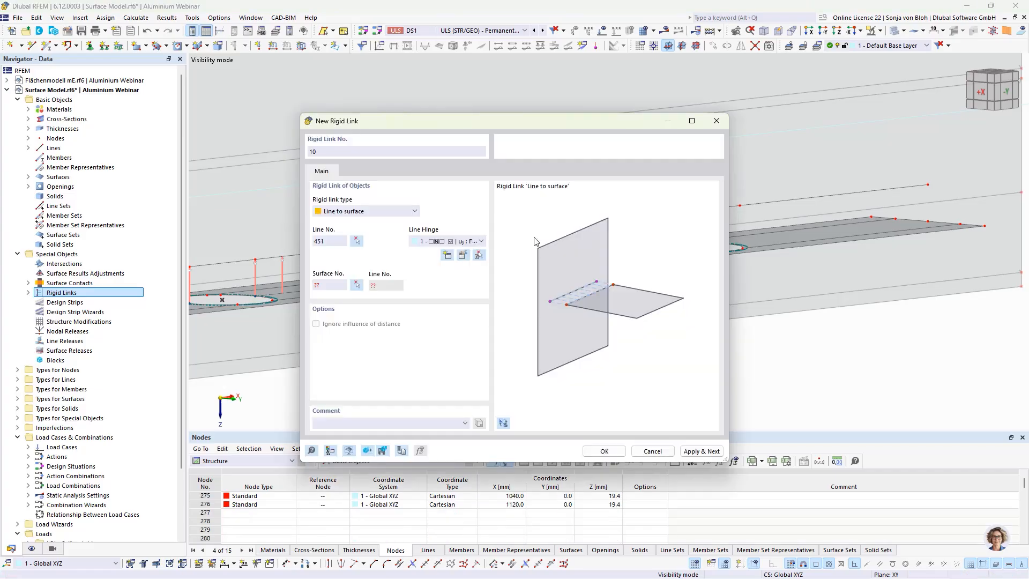
click(357, 285)
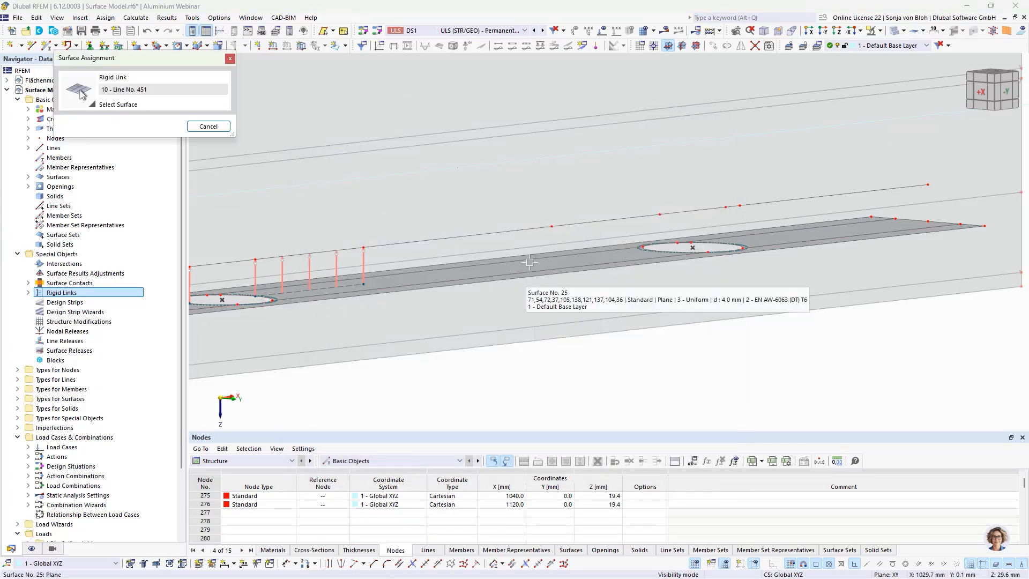
click(528, 263)
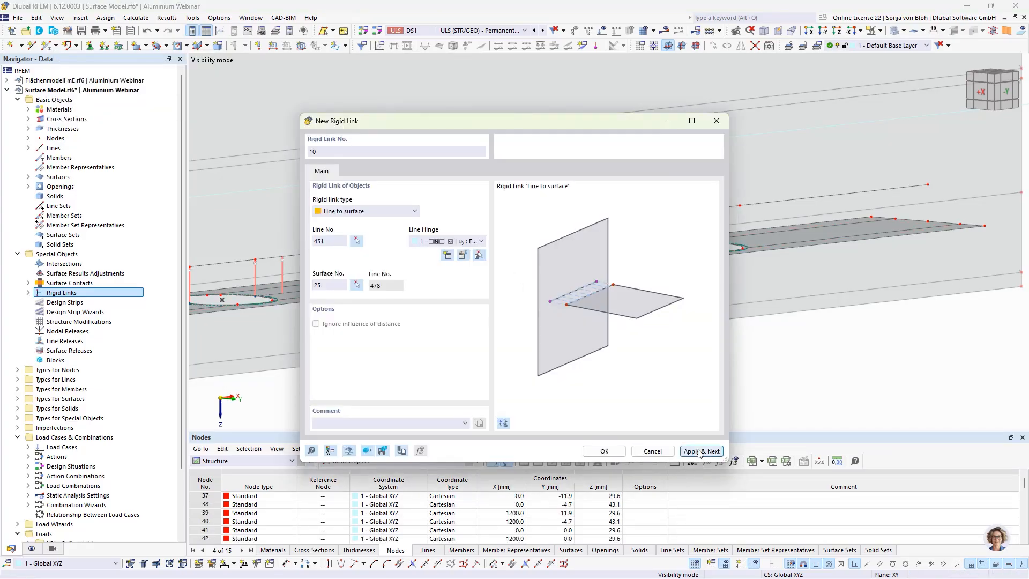
click(711, 450)
- Add the last rigid link, number 11, between the short lower-edge line 468 at the sixth hole and surface 25
click(357, 242)
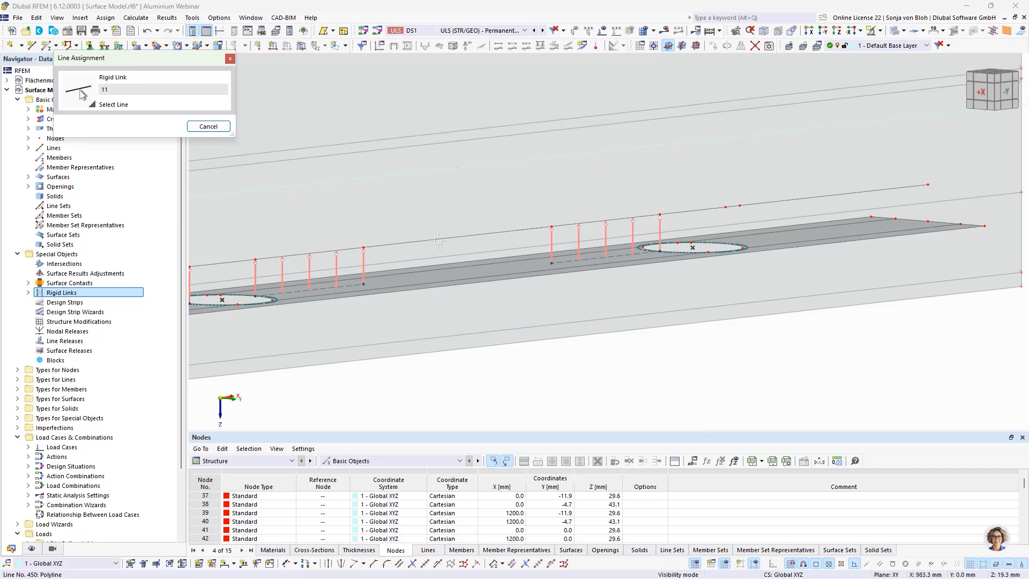
click(733, 205)
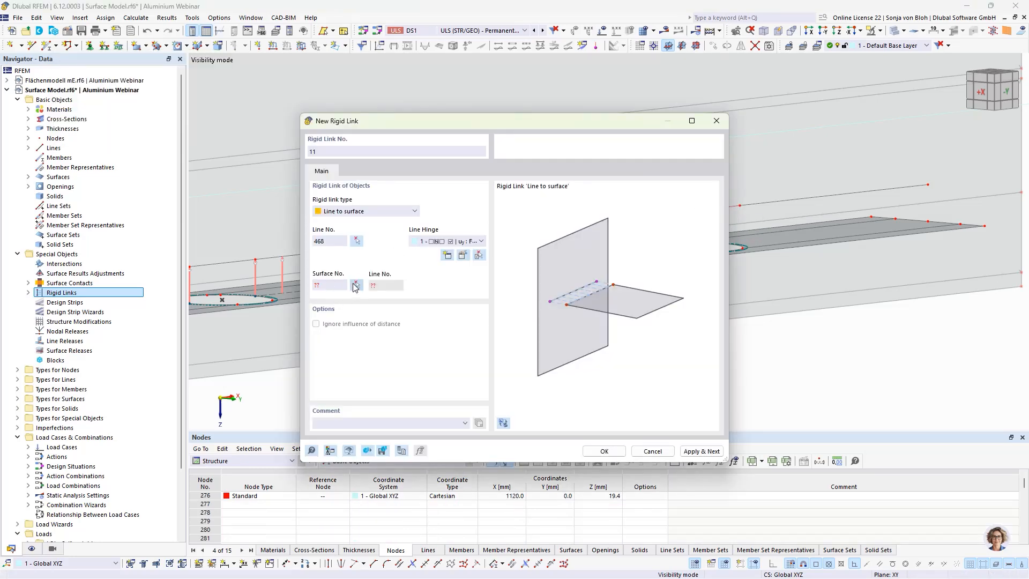
click(356, 286)
click(785, 240)
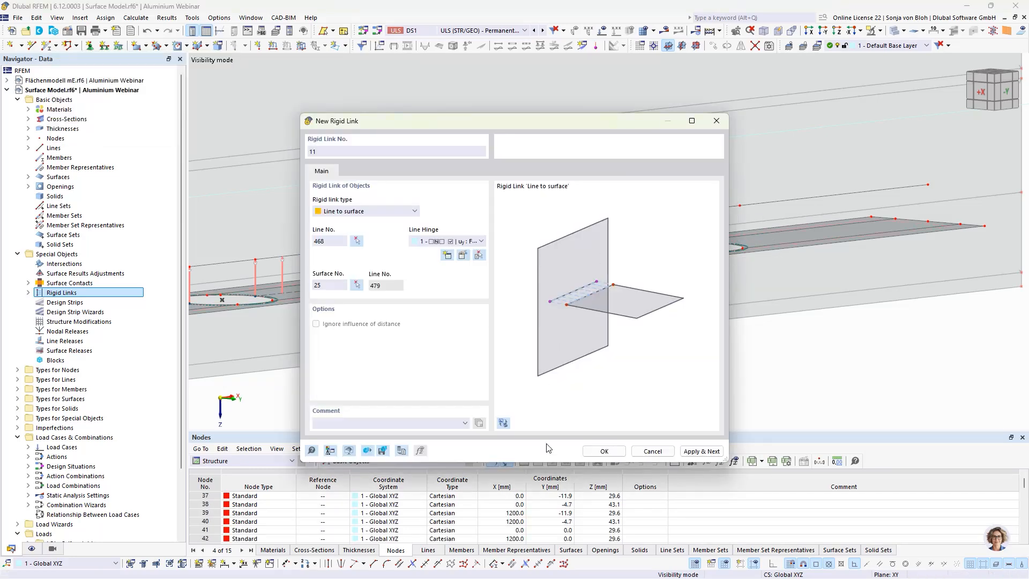
click(604, 451)
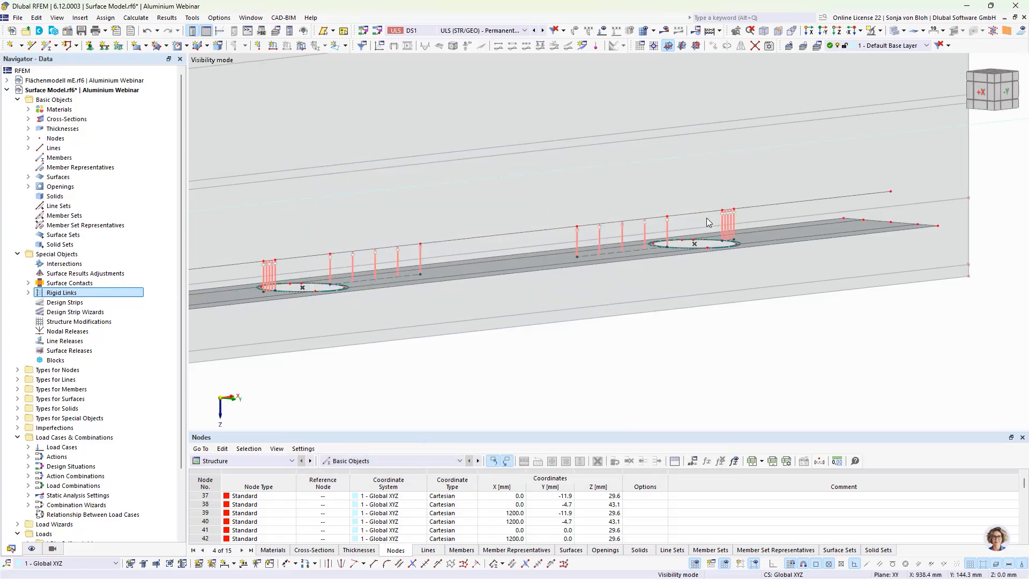
- Cancel the visibility mode to display all objects of the profile model
scroll(701, 239, down, 5)
scroll(462, 285, up, 3)
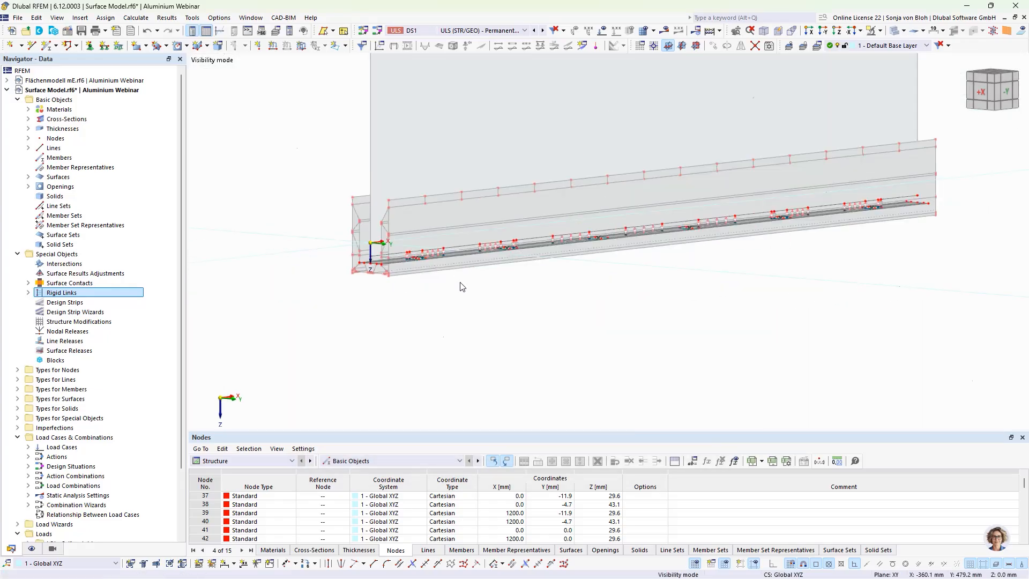
middle_drag(740, 313, 699, 326)
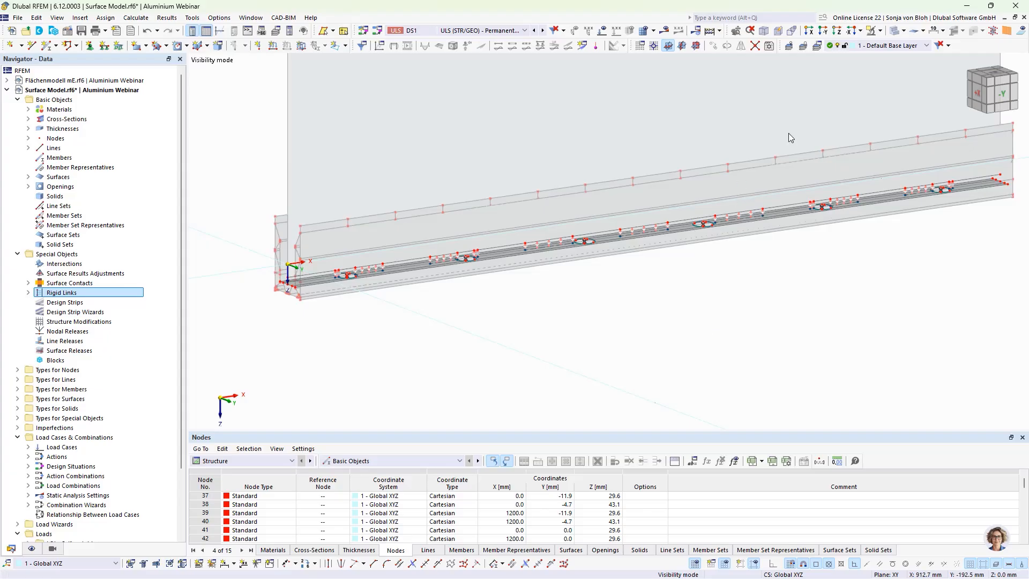
click(879, 31)
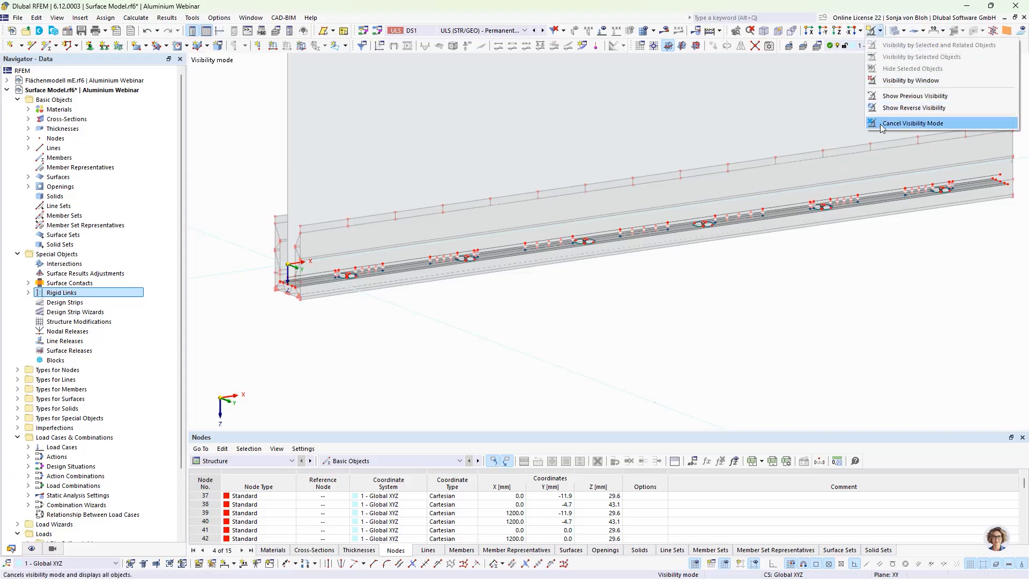
click(882, 123)
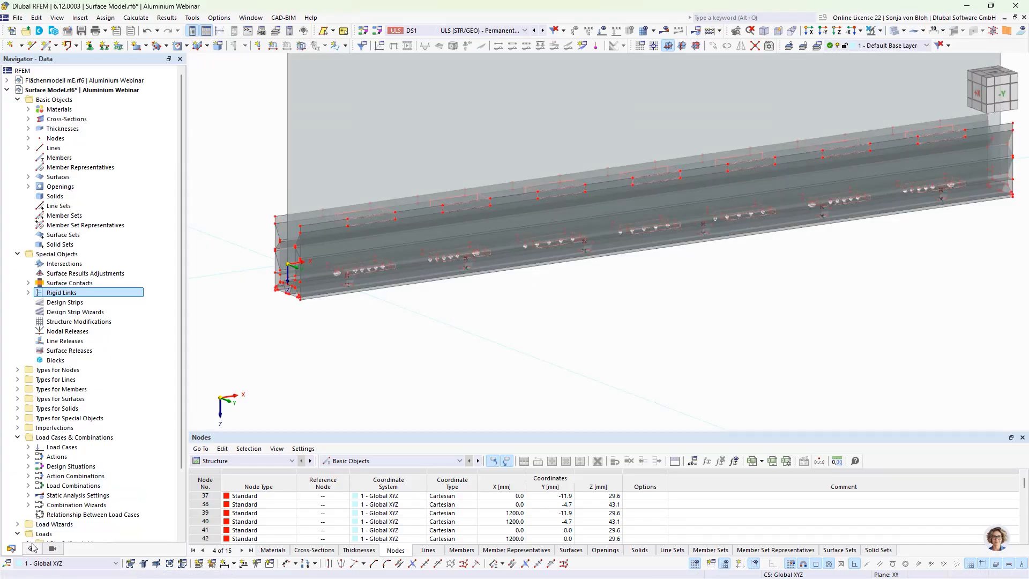
- Activate the generated visibility for arc lines only and view the whole model against the Y-axis
click(52, 549)
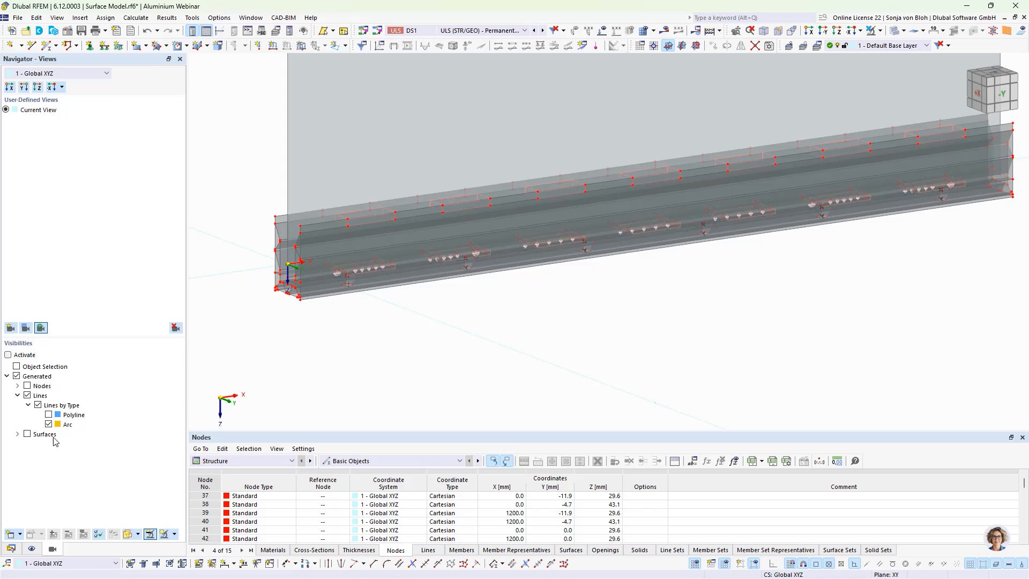
click(7, 356)
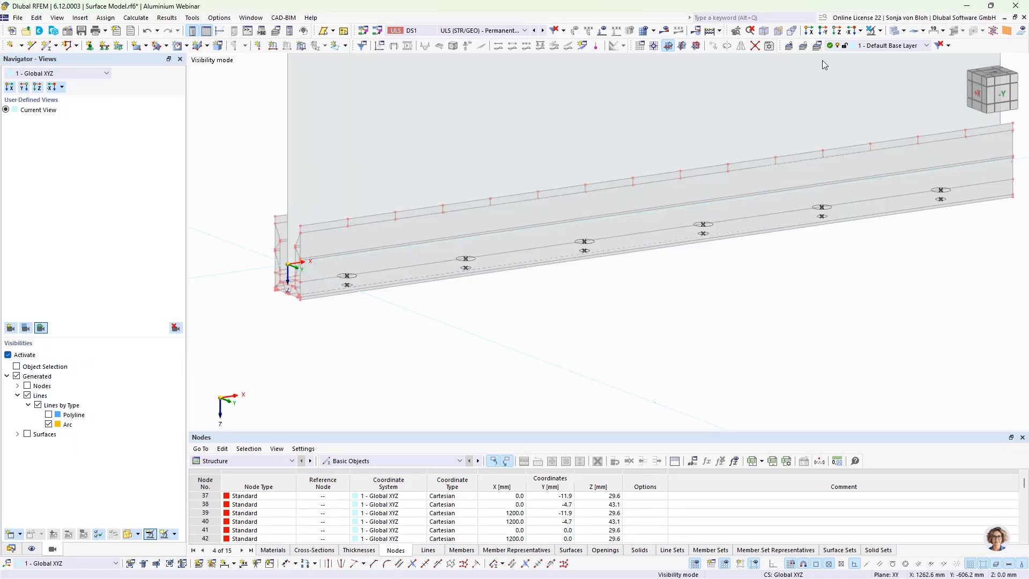
click(822, 30)
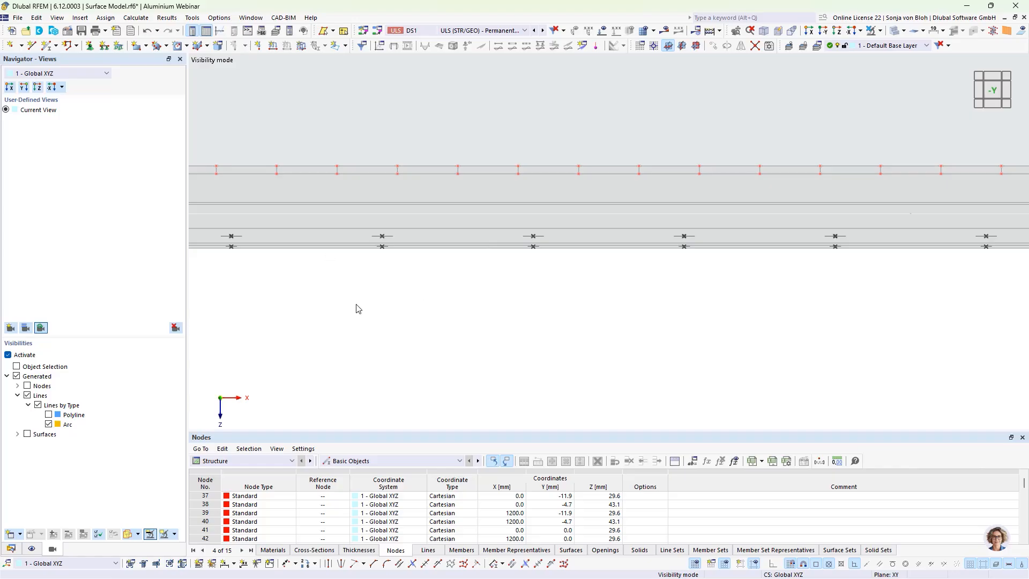
scroll(386, 328, down, 3)
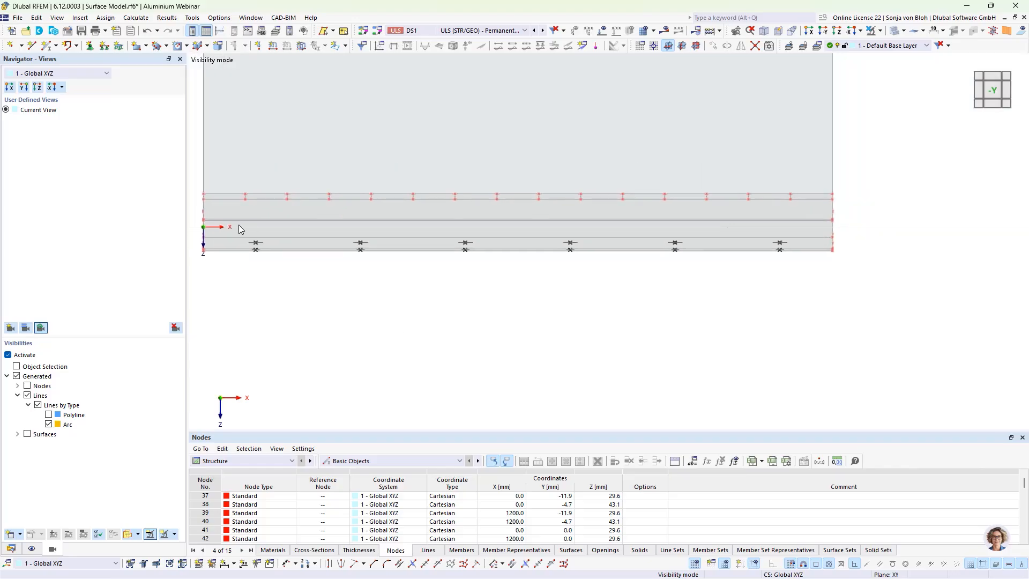
- Assign the hinged line support 1 to the arc lines of the lower row of six holes
click(106, 47)
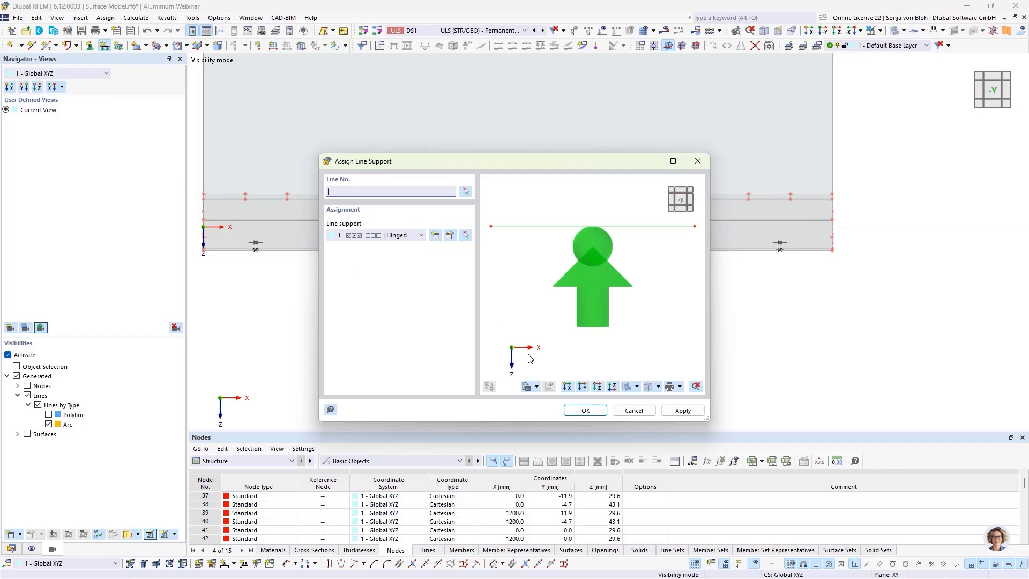
click(583, 411)
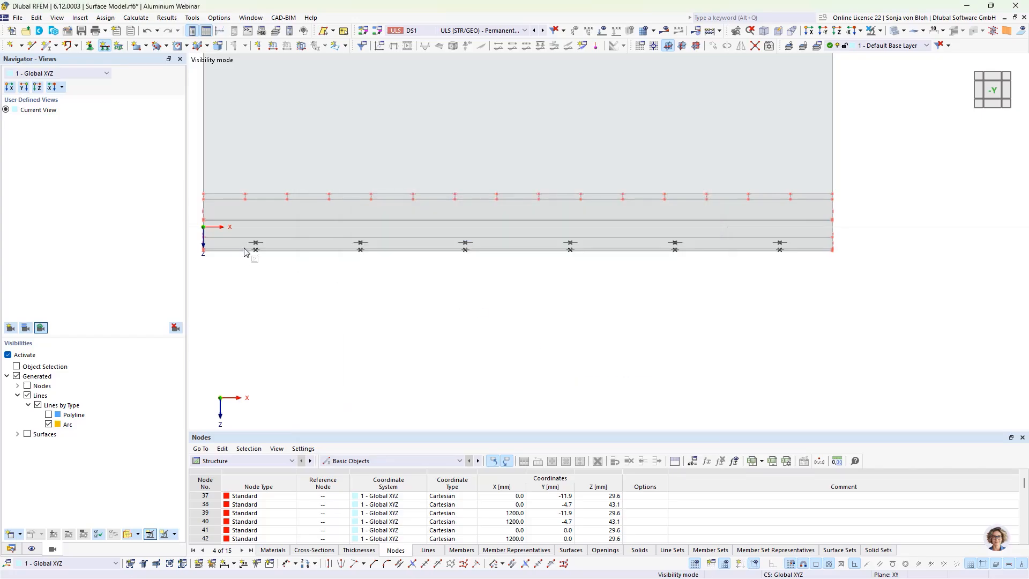
drag(243, 246, 831, 284)
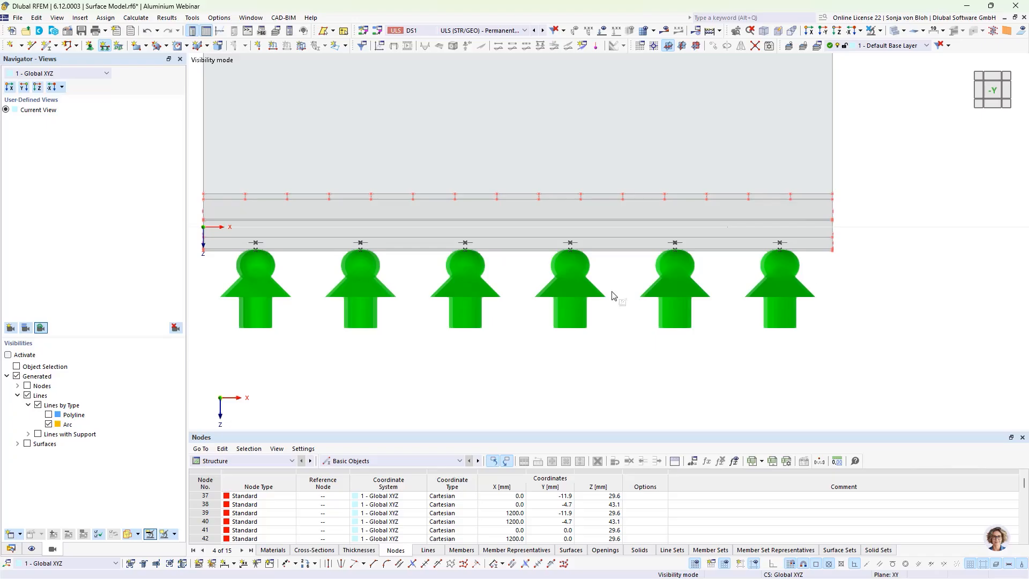
- Reduce the display size of the line support symbols
right_click(370, 277)
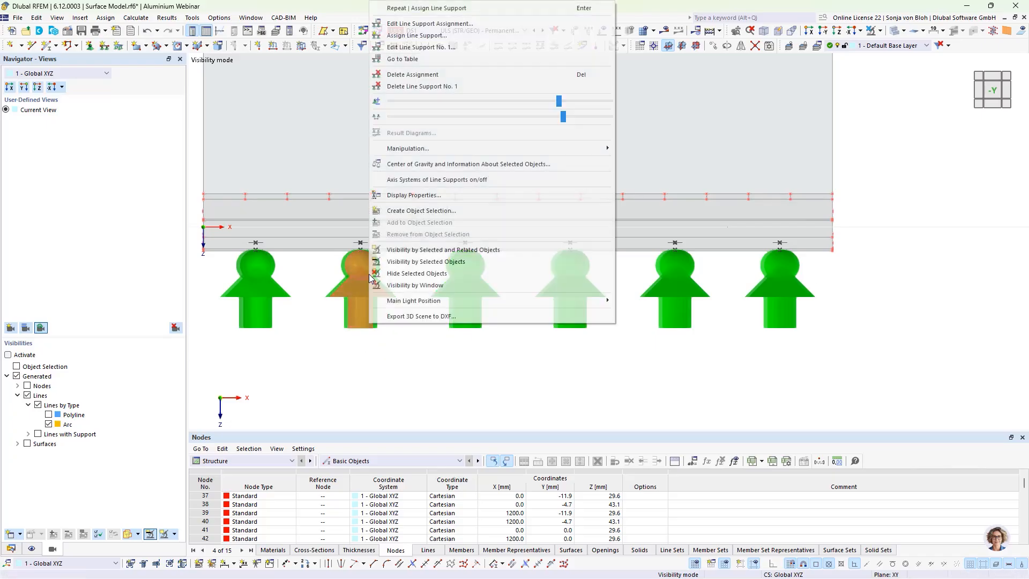
drag(559, 100, 287, 276)
click(275, 304)
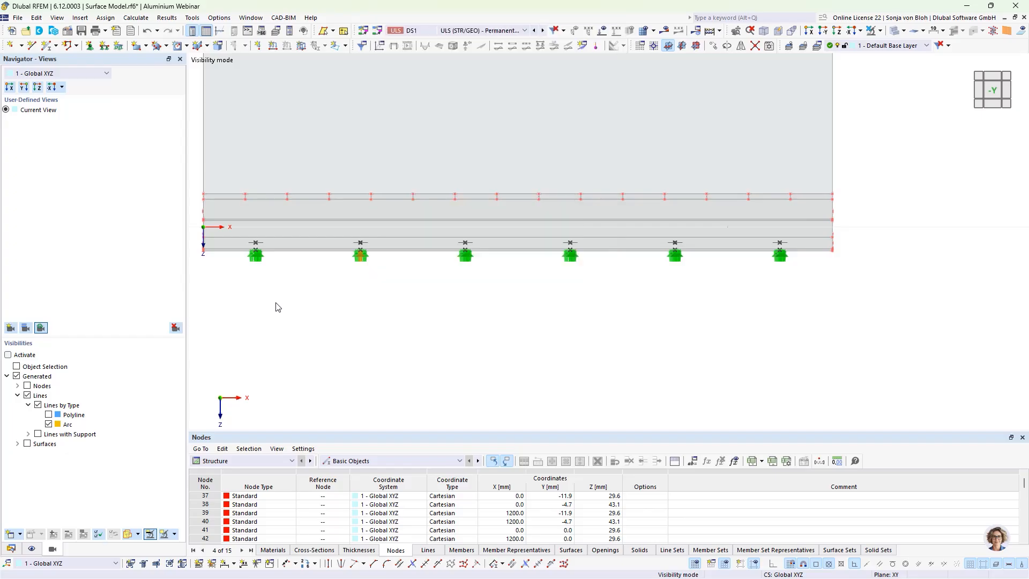
- Rotate the model to an oblique end view and cancel the arc-line visibility so that every object is displayed
ctrl+middle_drag(306, 332, 465, 382)
scroll(450, 378, up, 4)
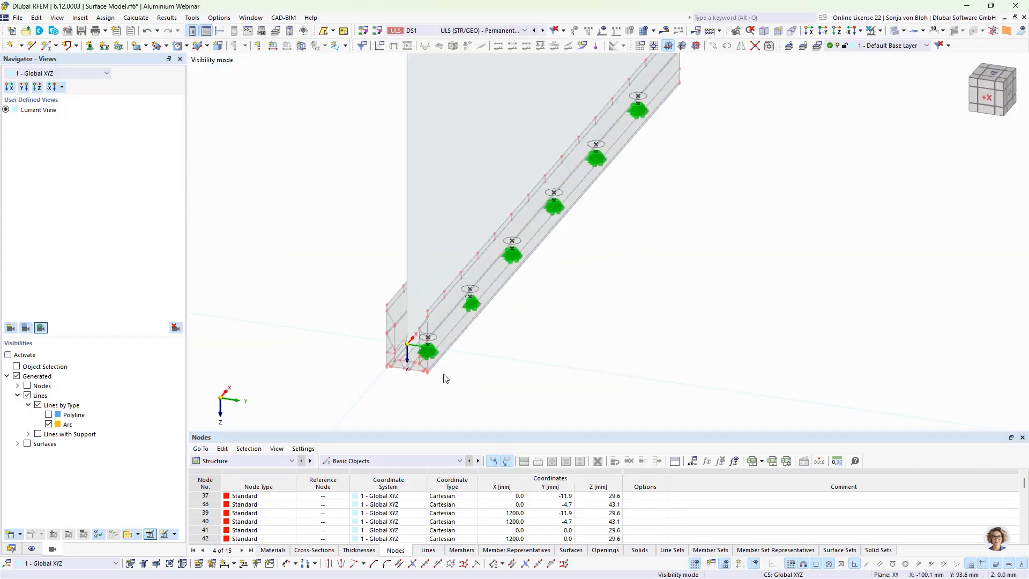
click(880, 30)
click(885, 123)
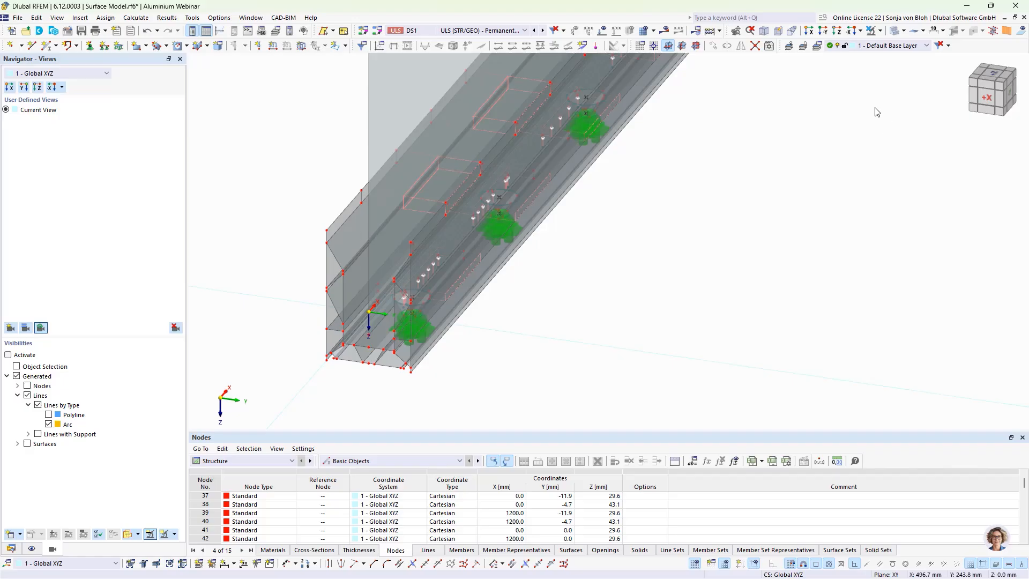
- Assign a new surface support to the bottom horizontal surface, fixing only uz translation with failure if negative contact stress σz
click(810, 32)
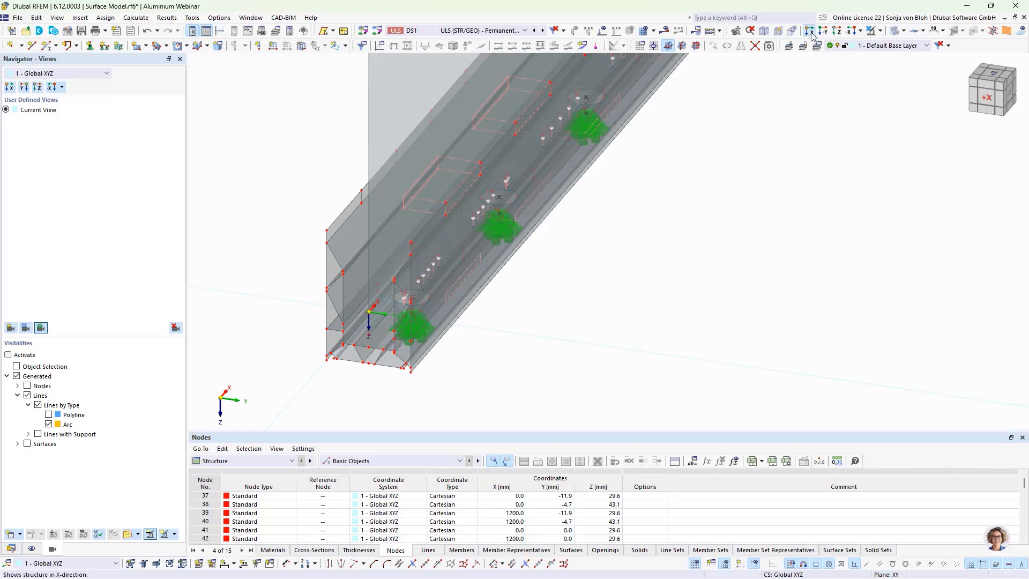
scroll(651, 501, up, 1)
scroll(608, 405, up, 6)
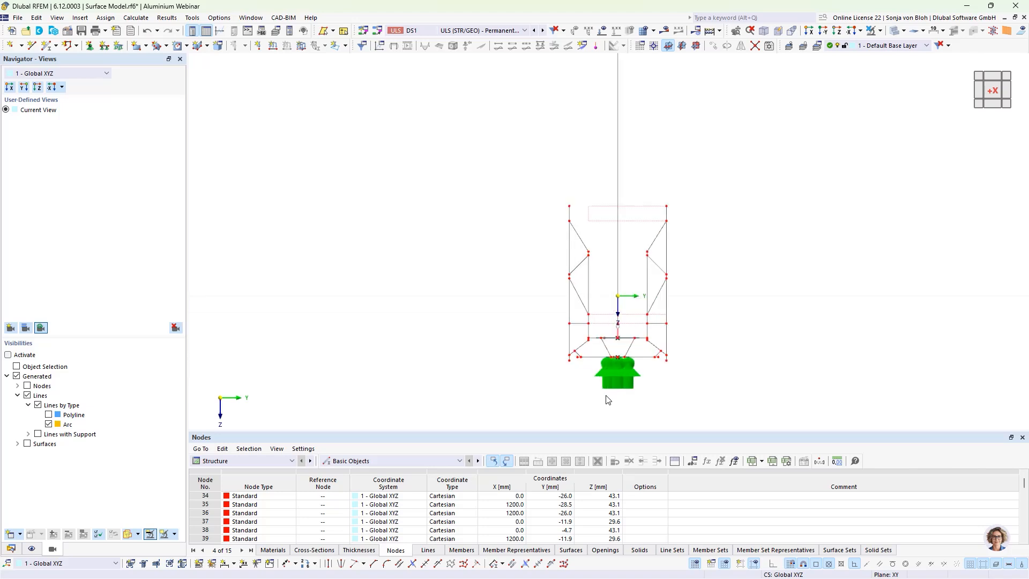
drag(472, 276, 851, 291)
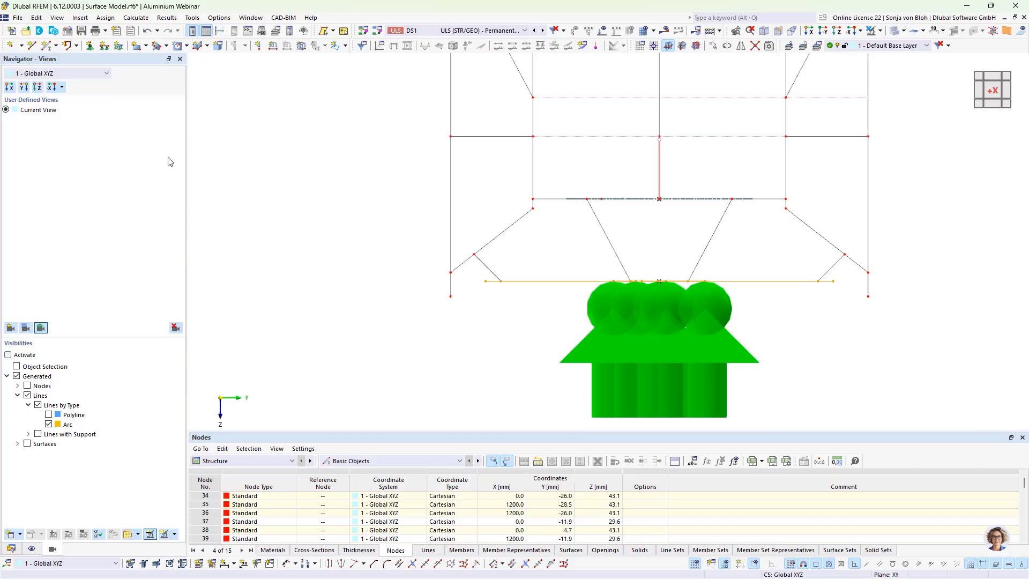
click(118, 46)
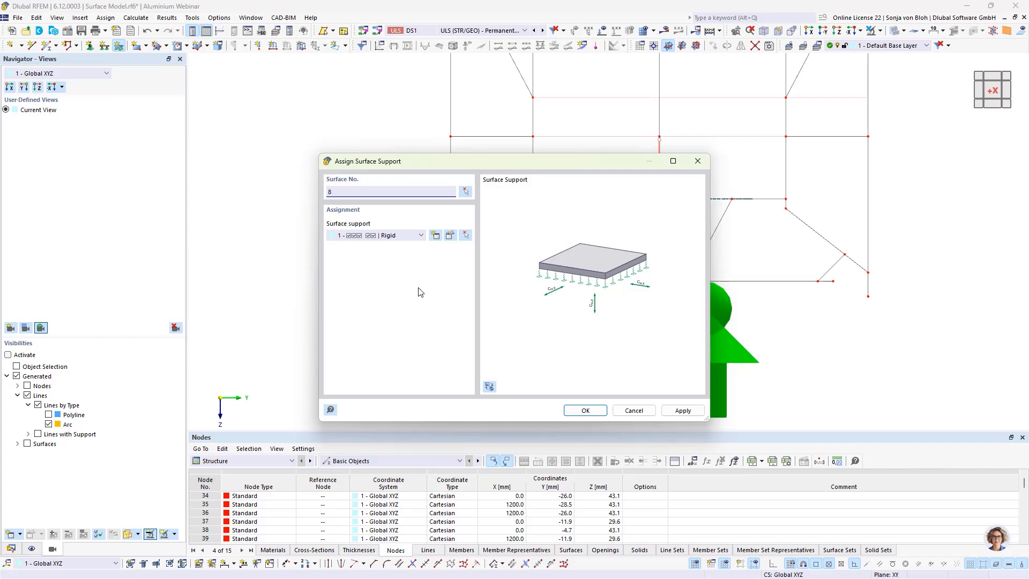
click(435, 235)
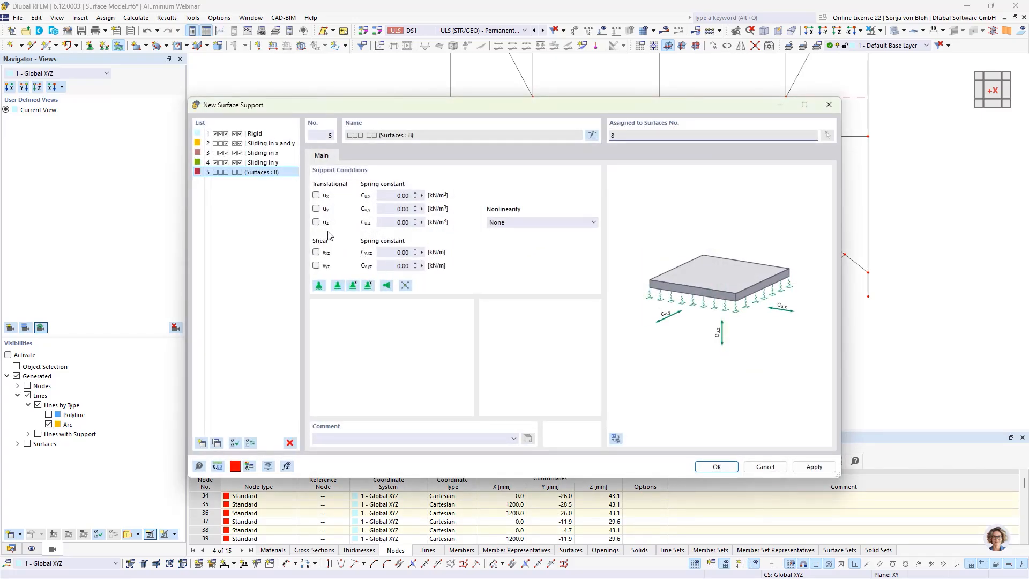
click(317, 222)
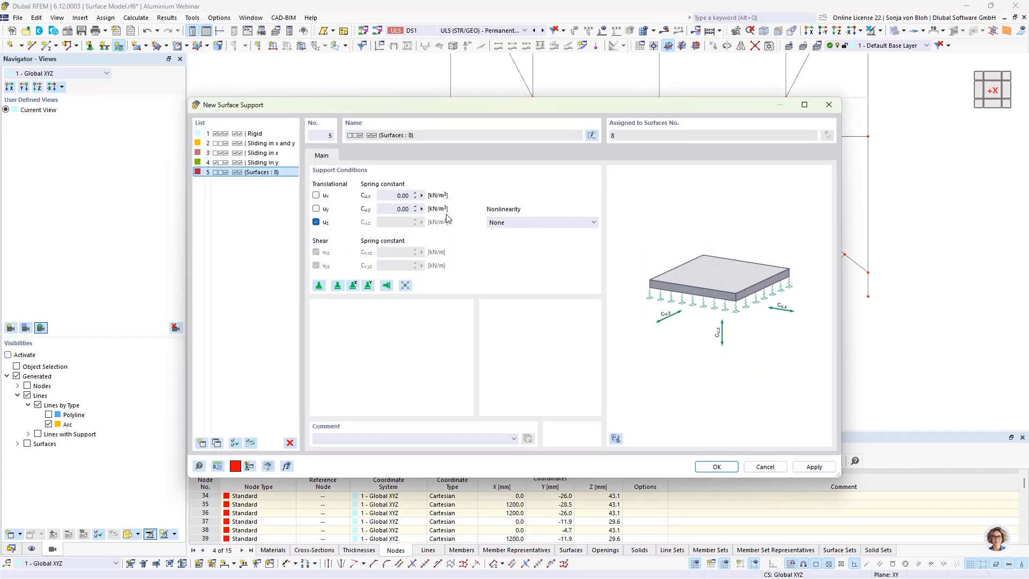
click(548, 225)
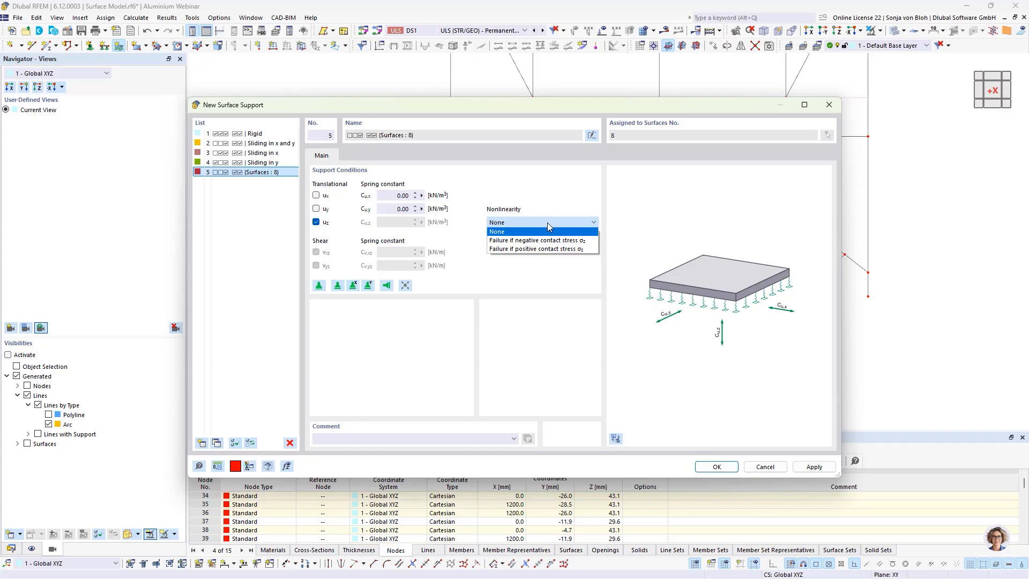
click(534, 241)
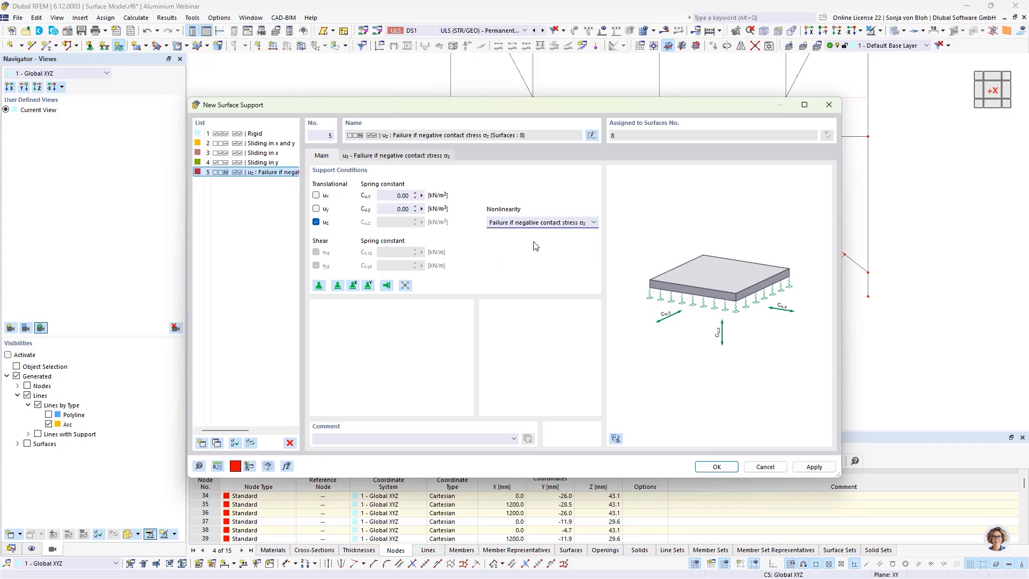
click(710, 466)
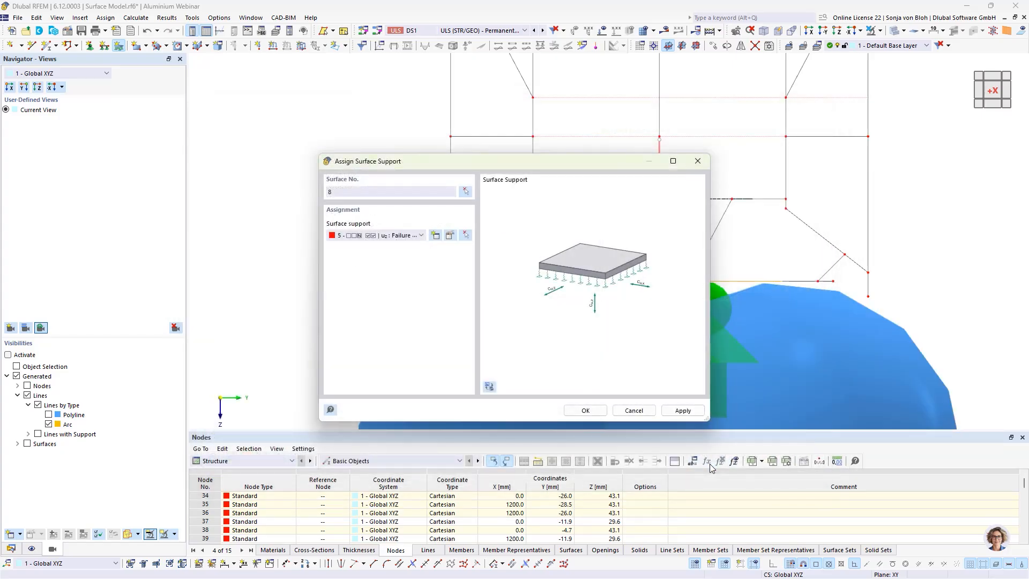
click(585, 410)
- Reduce the display size of the surface support symbols beneath the profile
right_click(471, 301)
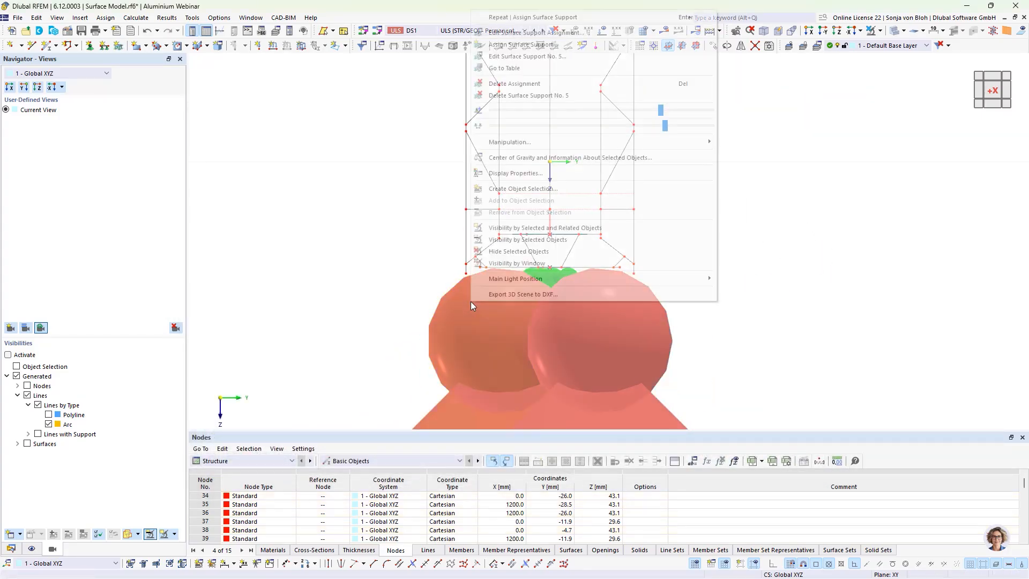
drag(659, 112, 495, 110)
click(320, 333)
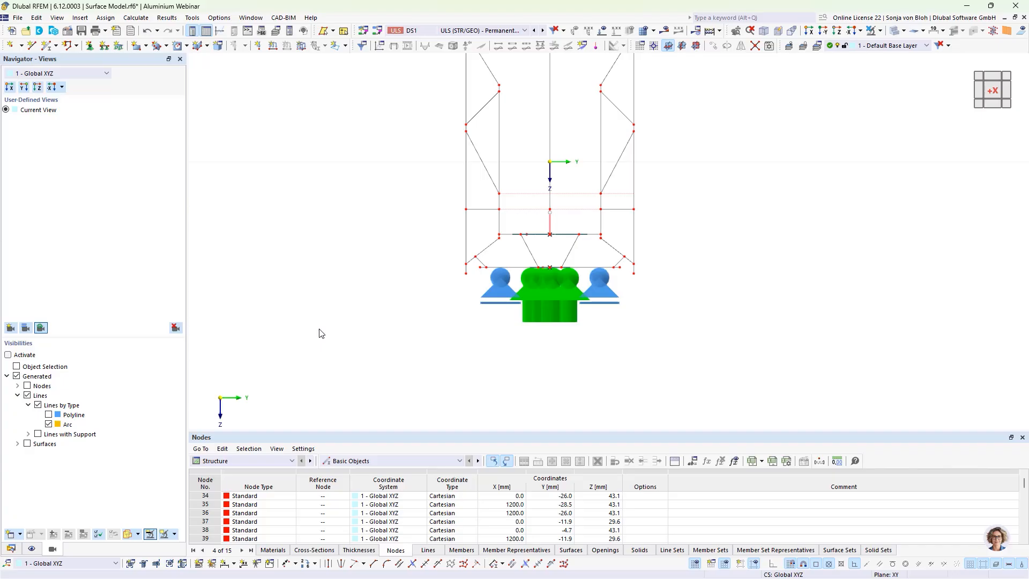
- Assign a new line support to the lower edges of both outer walls, fixing only uZ with failure if negative pz
click(466, 273)
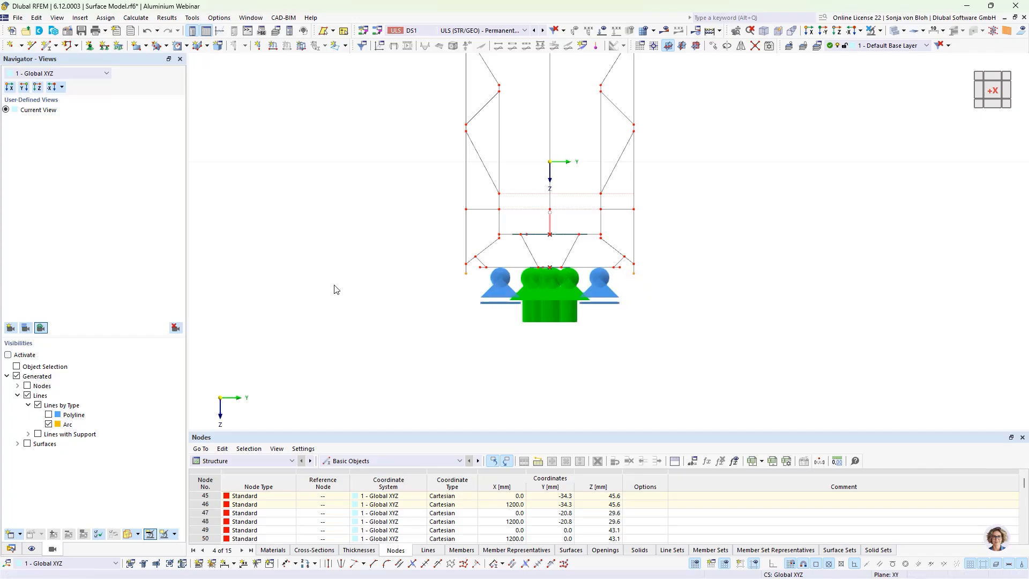
click(104, 46)
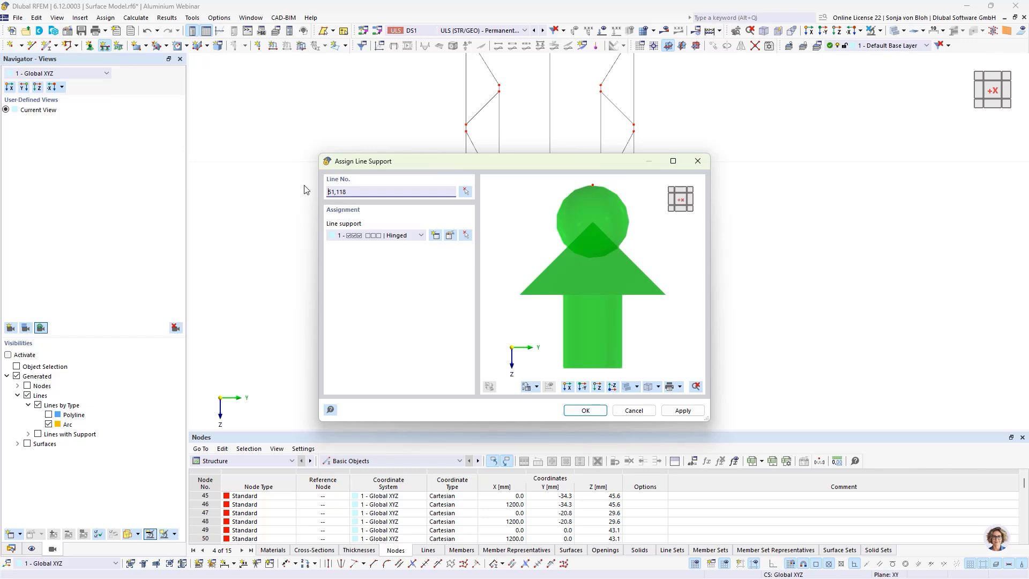
click(437, 237)
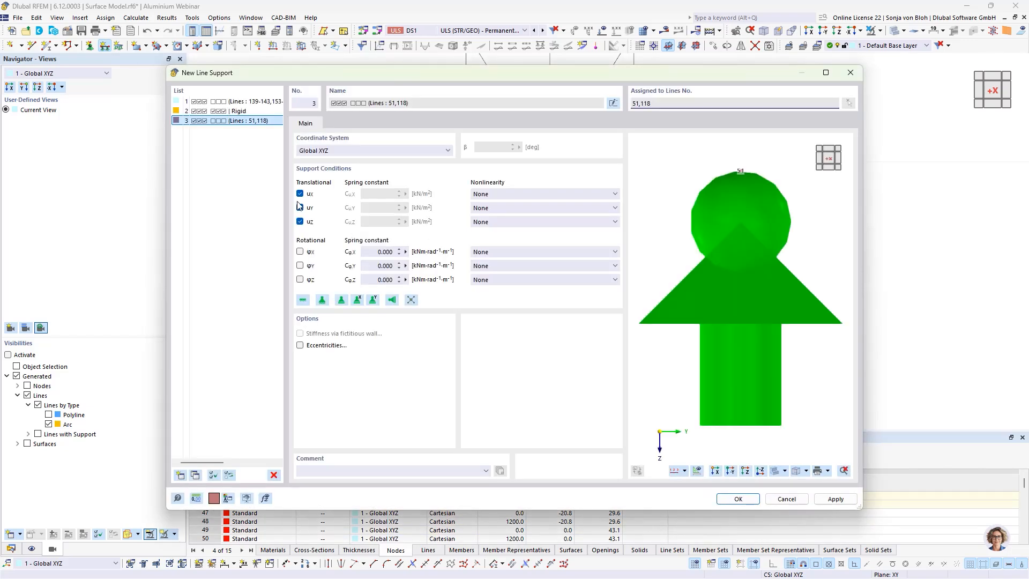
click(300, 194)
click(300, 207)
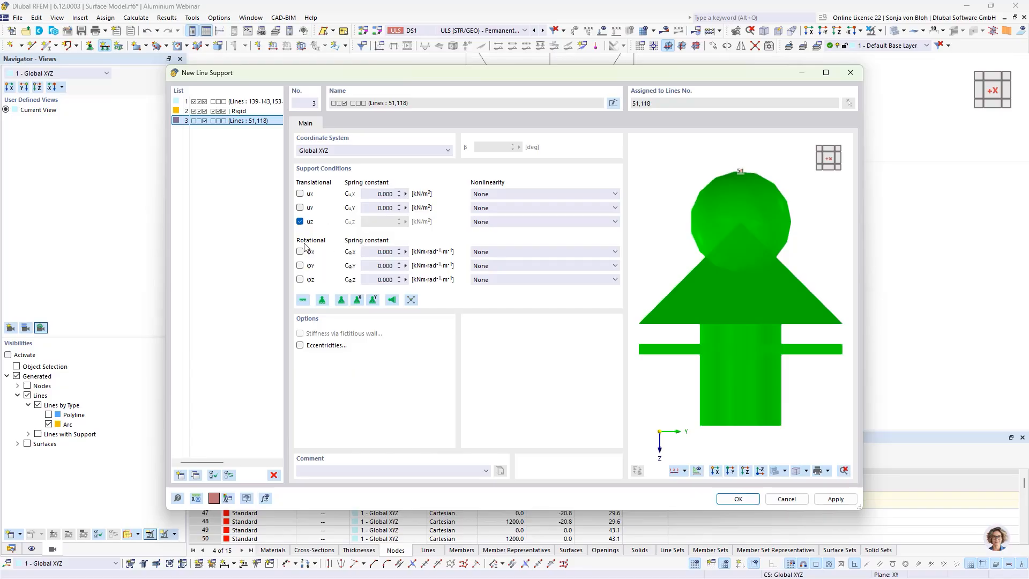
click(532, 221)
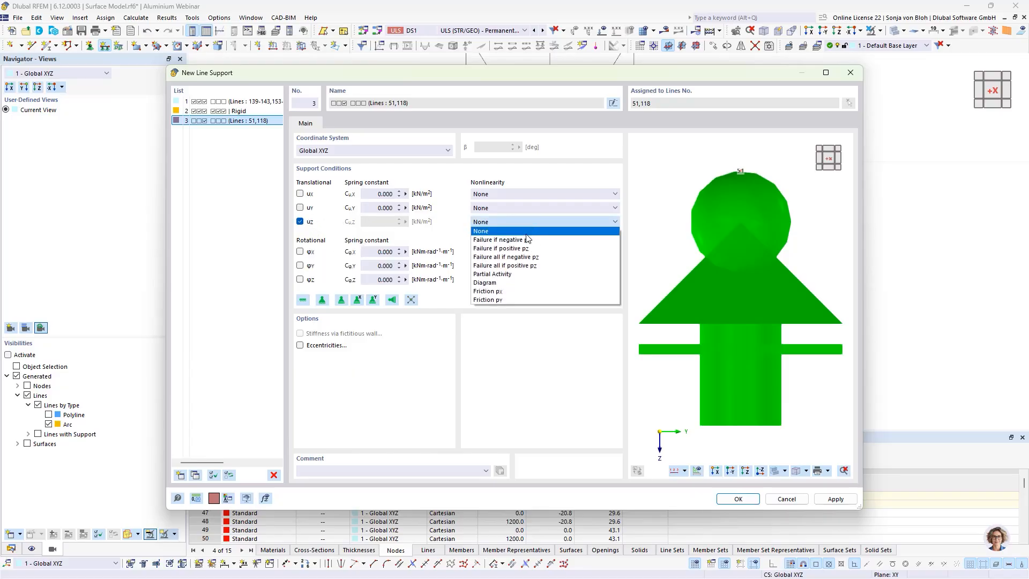
click(523, 239)
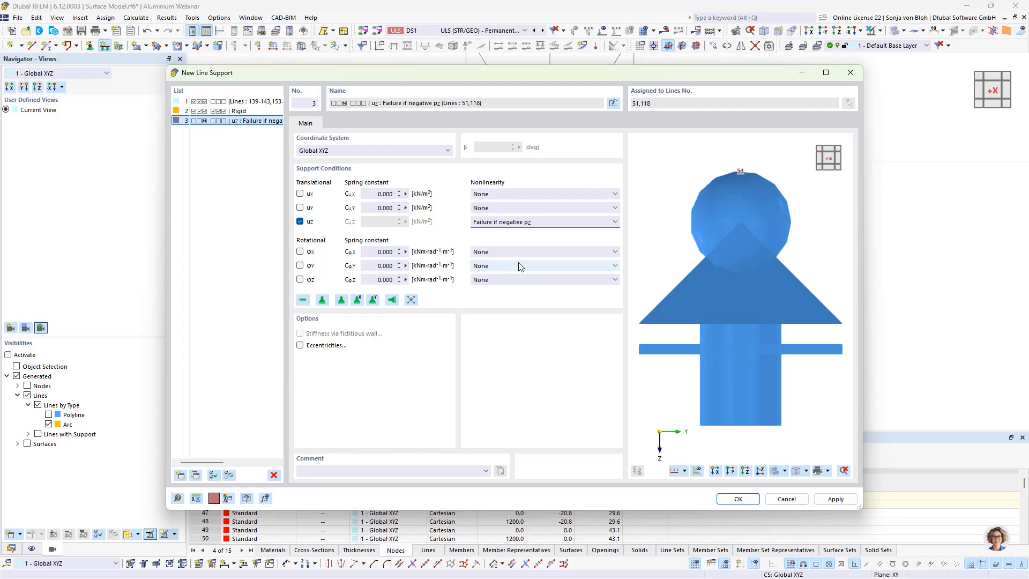
click(727, 500)
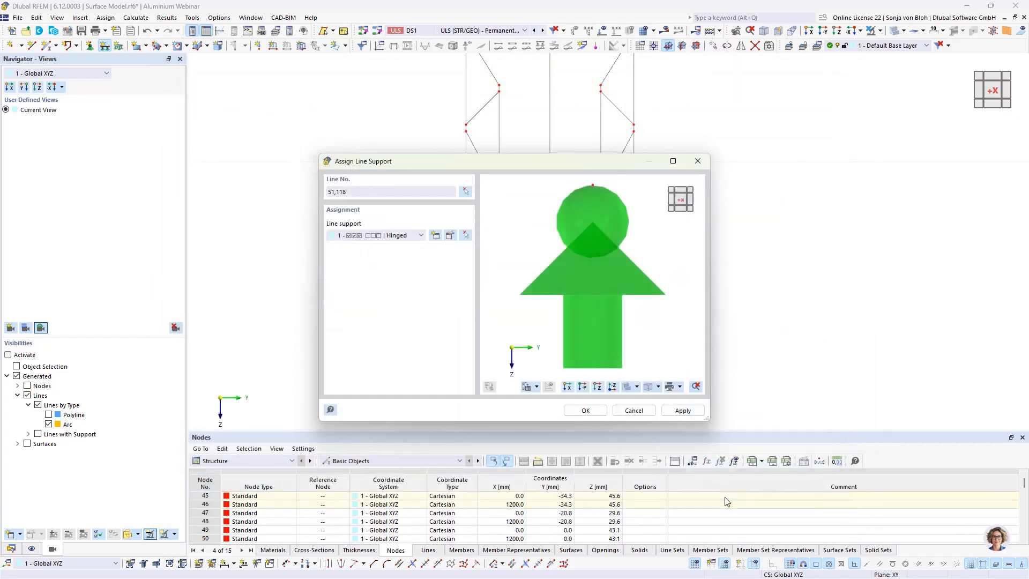
click(586, 410)
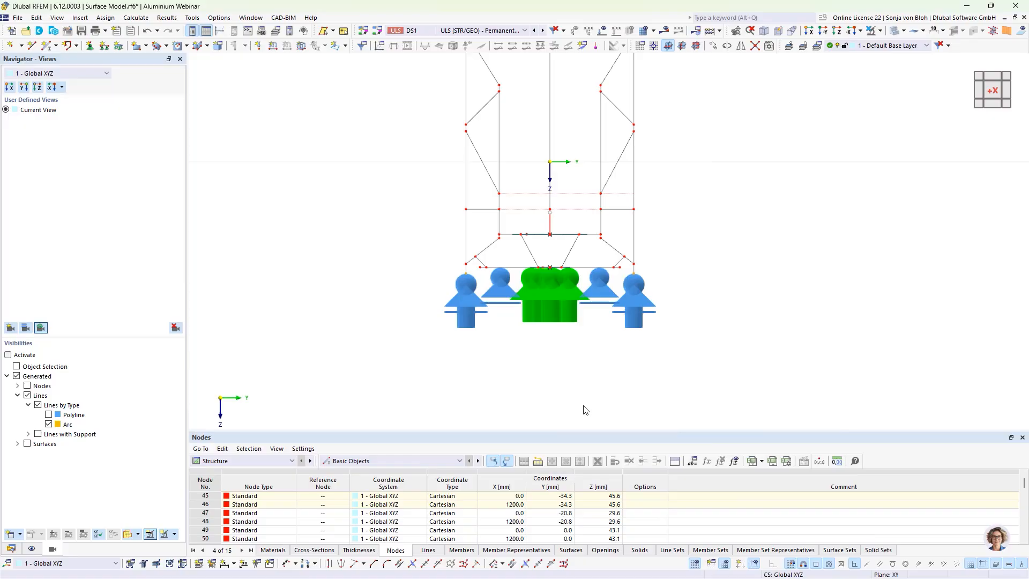
- Select the complete profile model and open all of its selected surfaces for editing together
click(879, 33)
click(826, 187)
scroll(756, 287, down, 4)
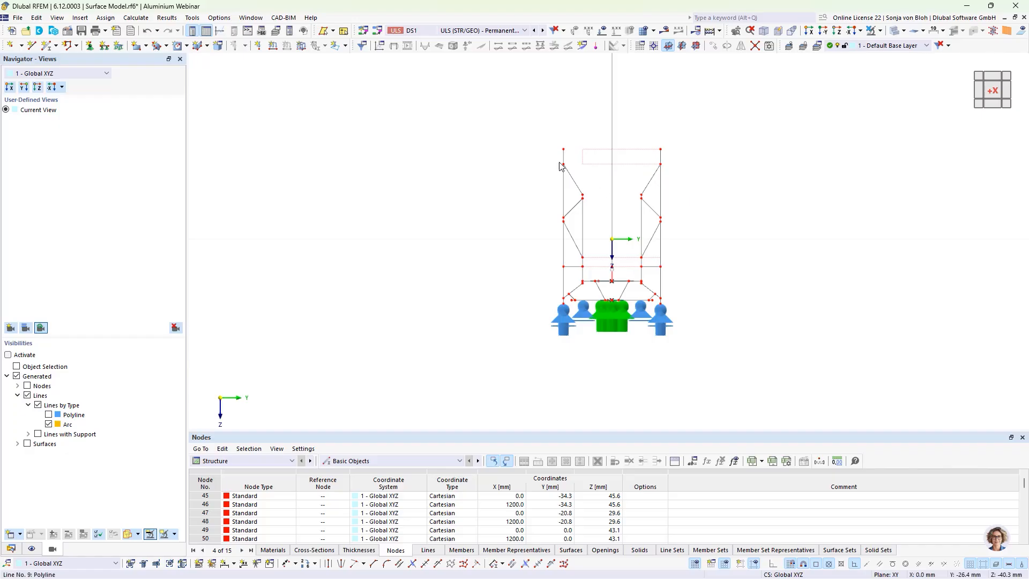
drag(513, 116, 760, 363)
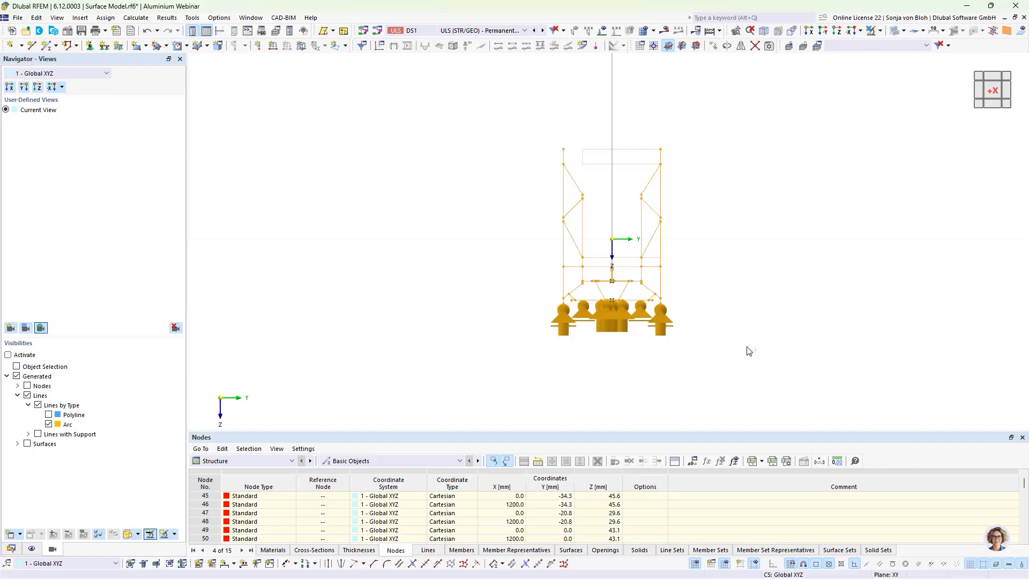
ctrl+middle_drag(749, 349, 723, 356)
scroll(438, 232, up, 3)
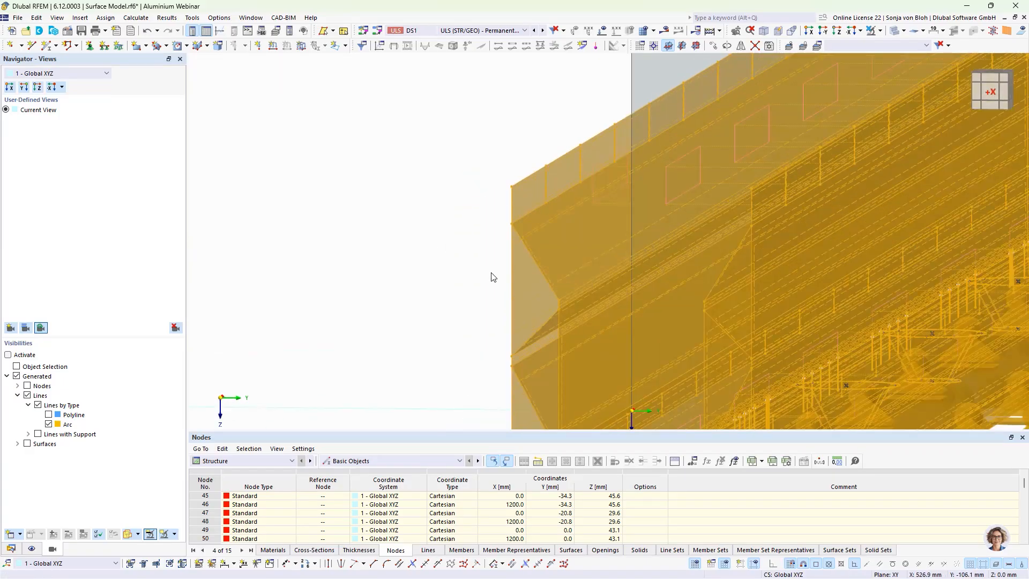
right_click(520, 273)
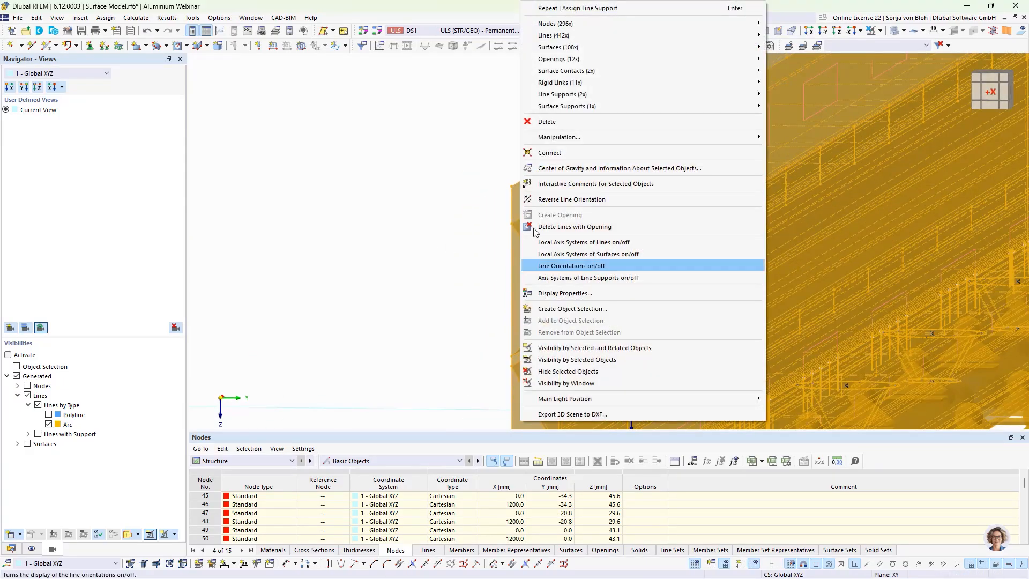
mouse_move(649, 51)
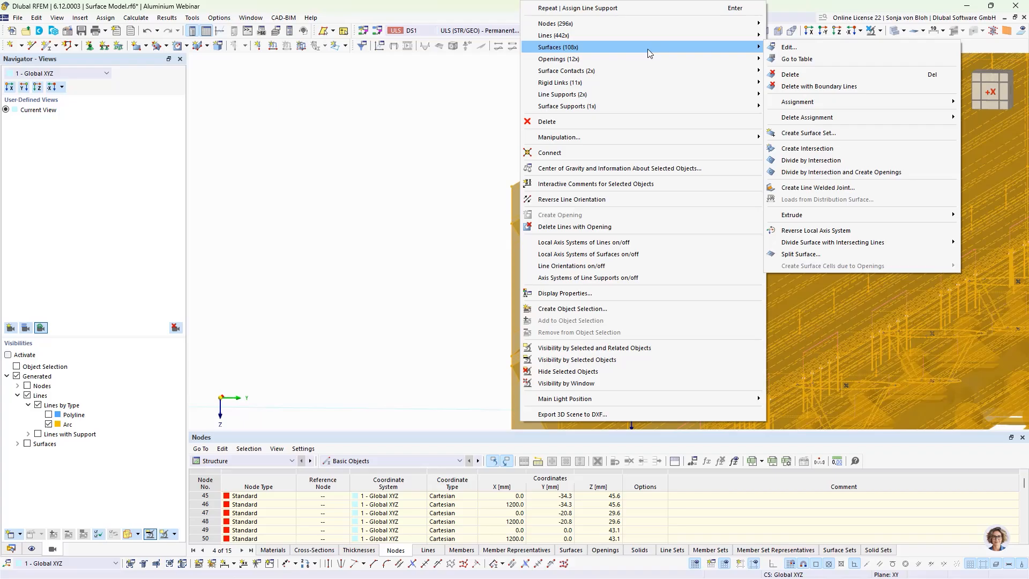
click(790, 48)
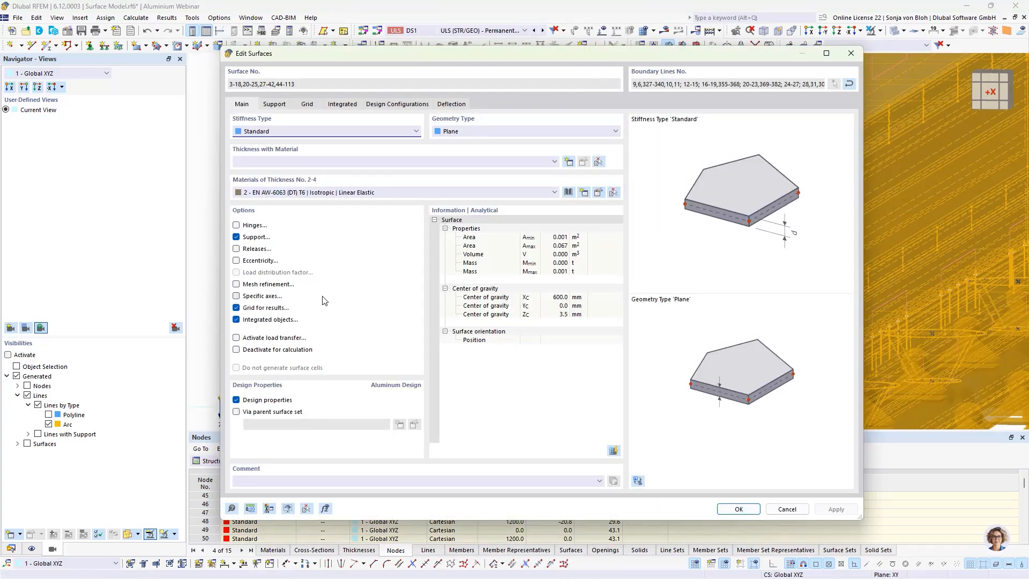
- Assign a new surface mesh refinement with a target FE length of 4 mm to all selected surfaces
click(236, 284)
click(331, 104)
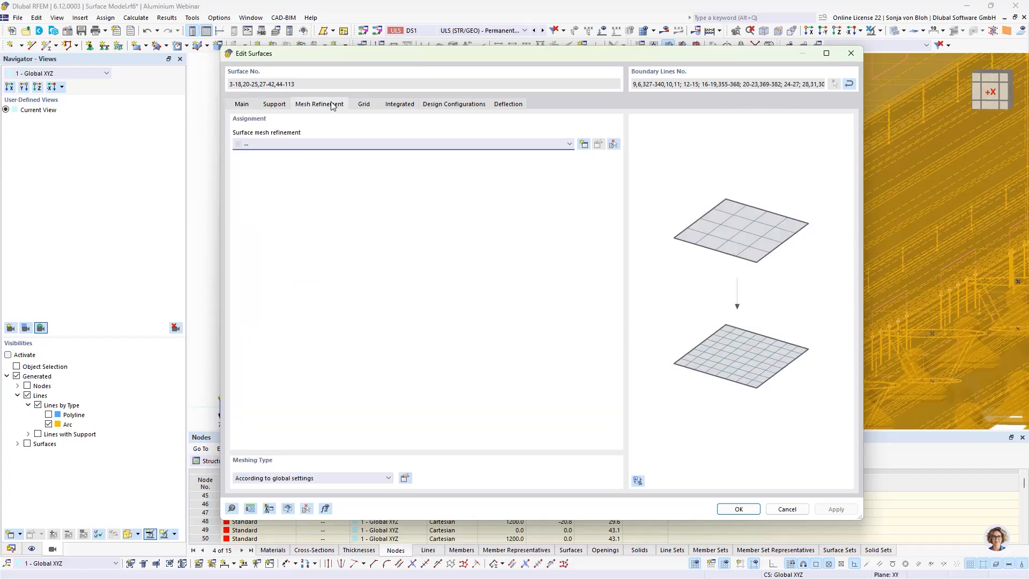
click(584, 144)
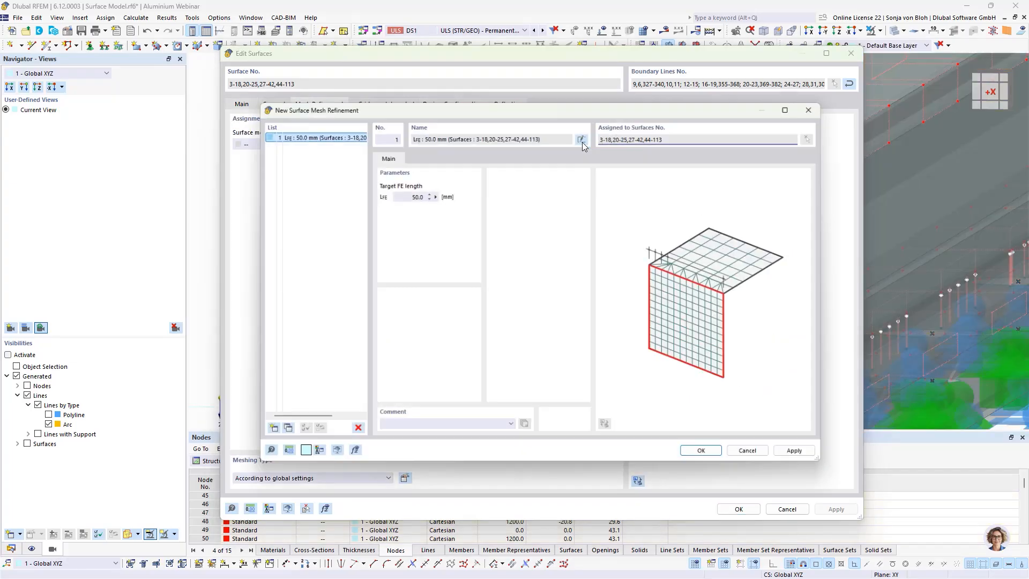
double_click(400, 194)
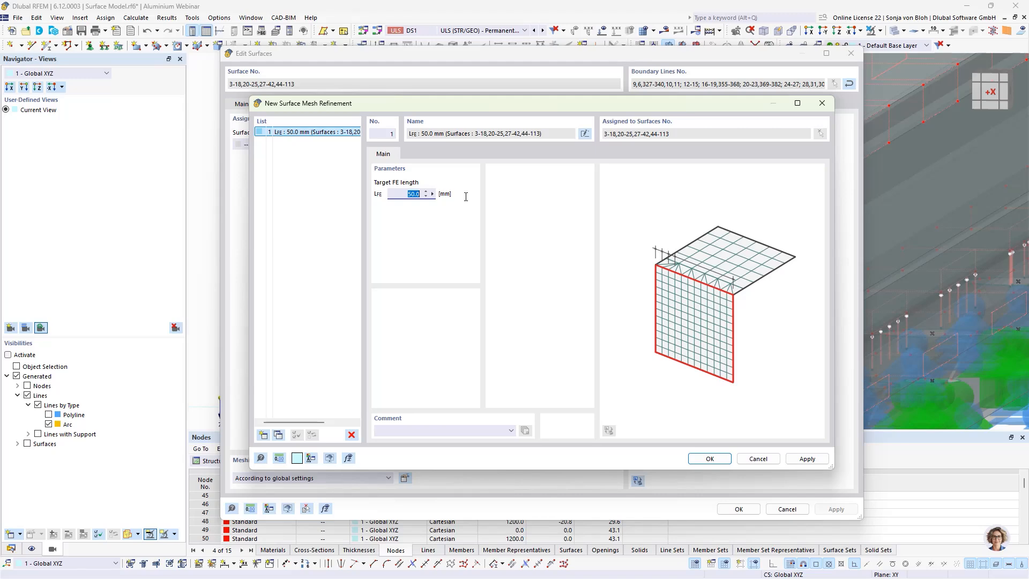
text(4)
click(721, 460)
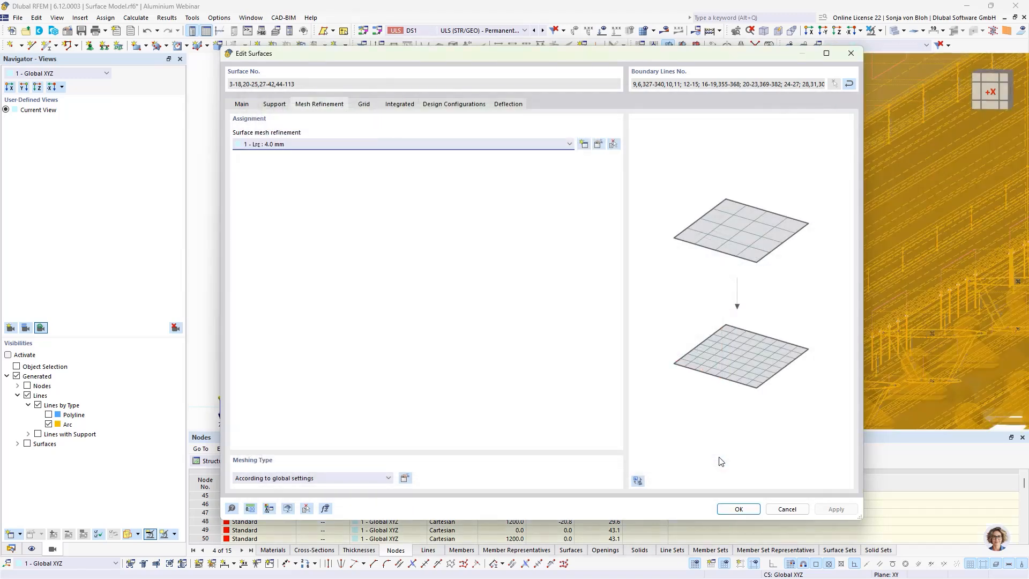
click(736, 444)
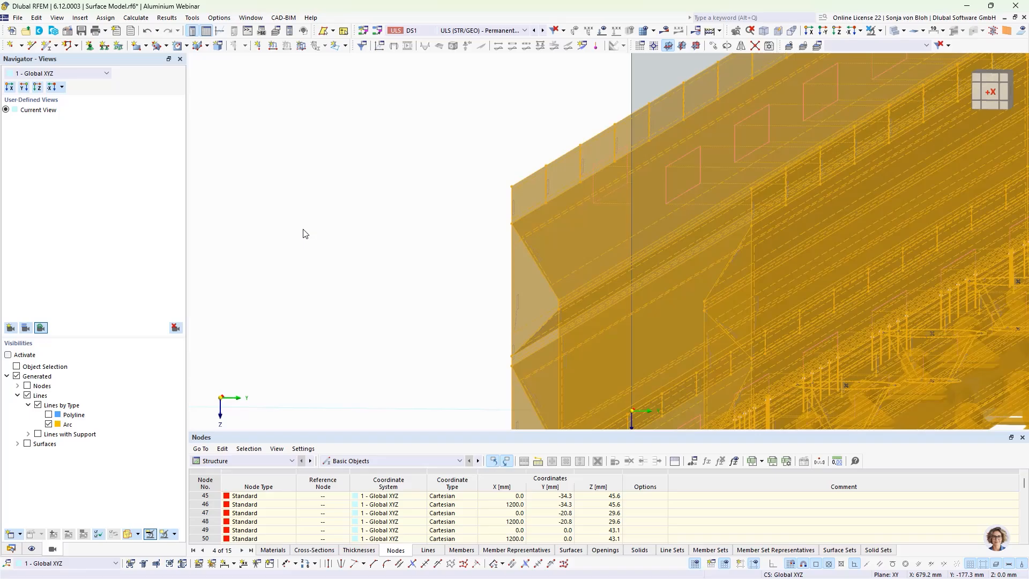
- Enable mesh refinement for the centre node of the first lower screw hole and create a new nodal mesh refinement for it
middle_drag(397, 315, 339, 153)
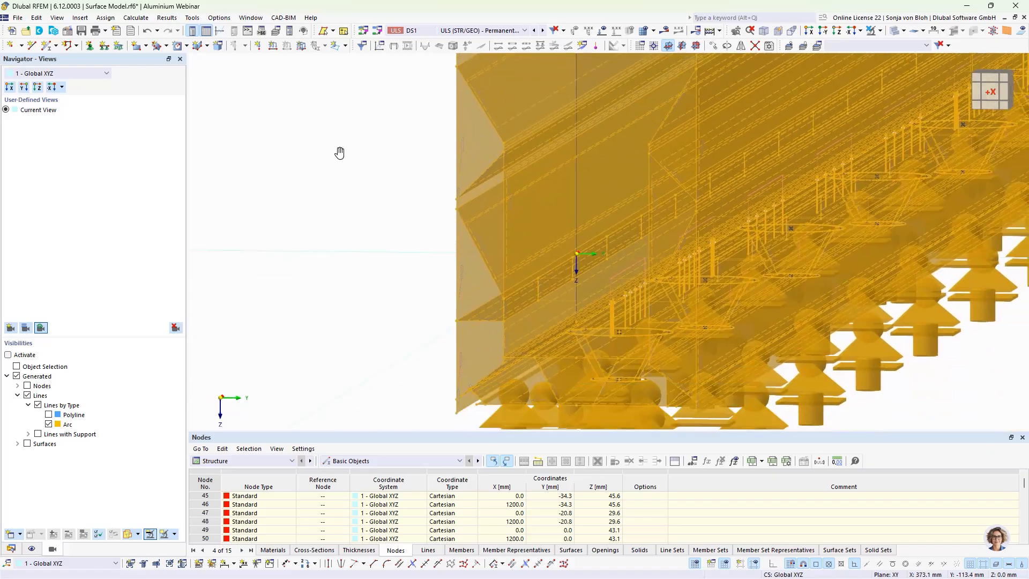
scroll(372, 225, up, 3)
scroll(559, 327, up, 5)
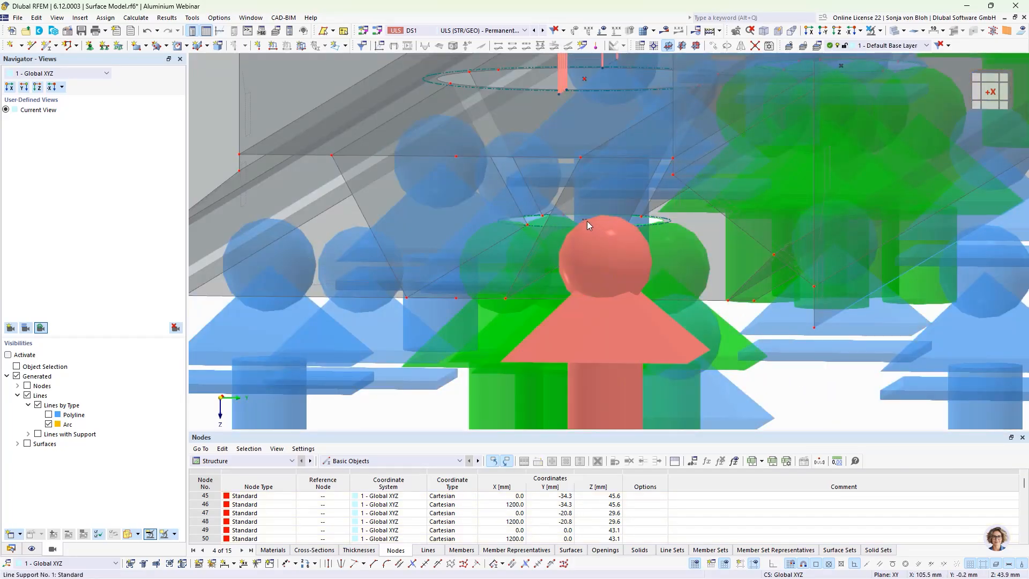
click(586, 220)
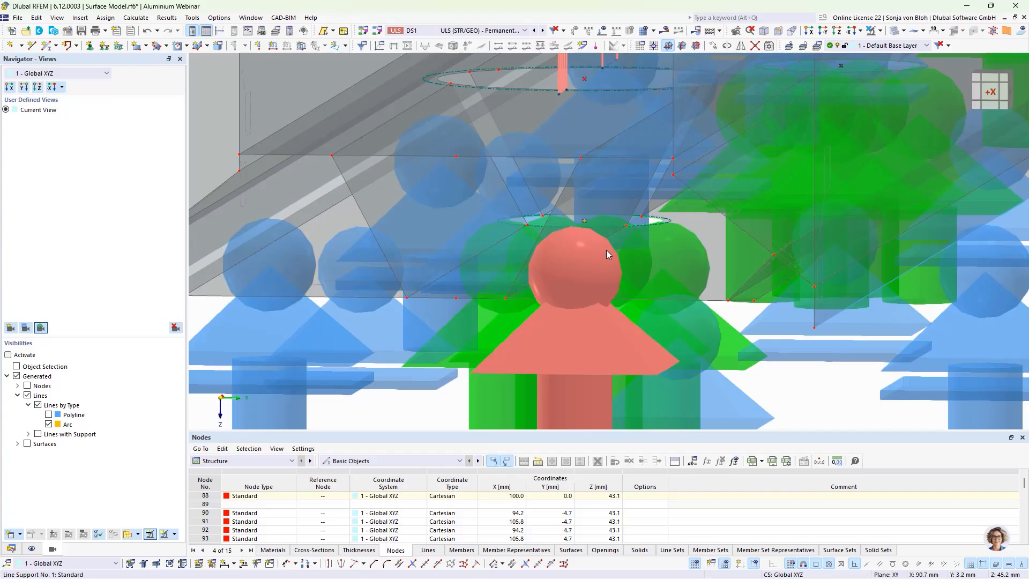
right_click(585, 220)
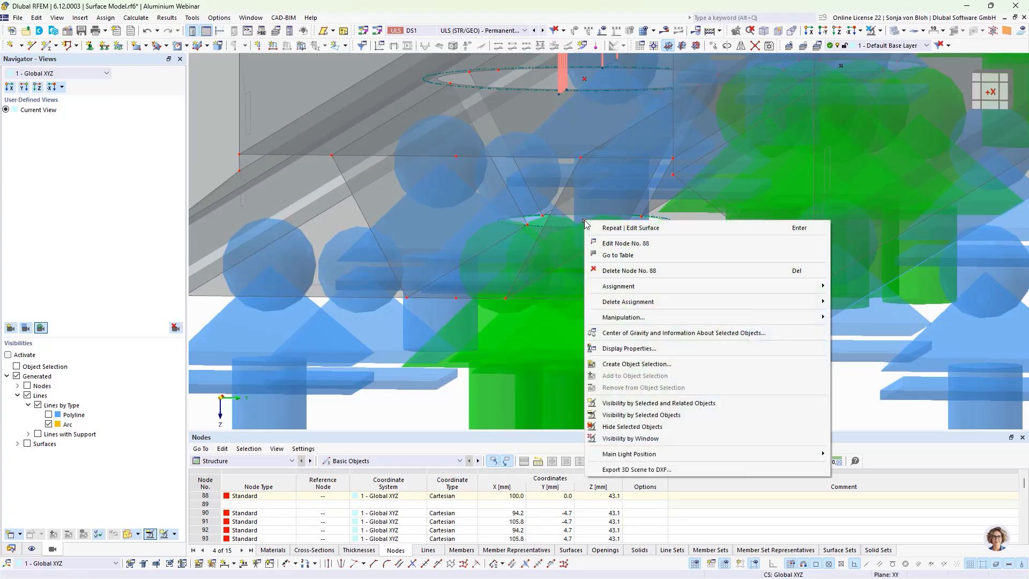
click(611, 244)
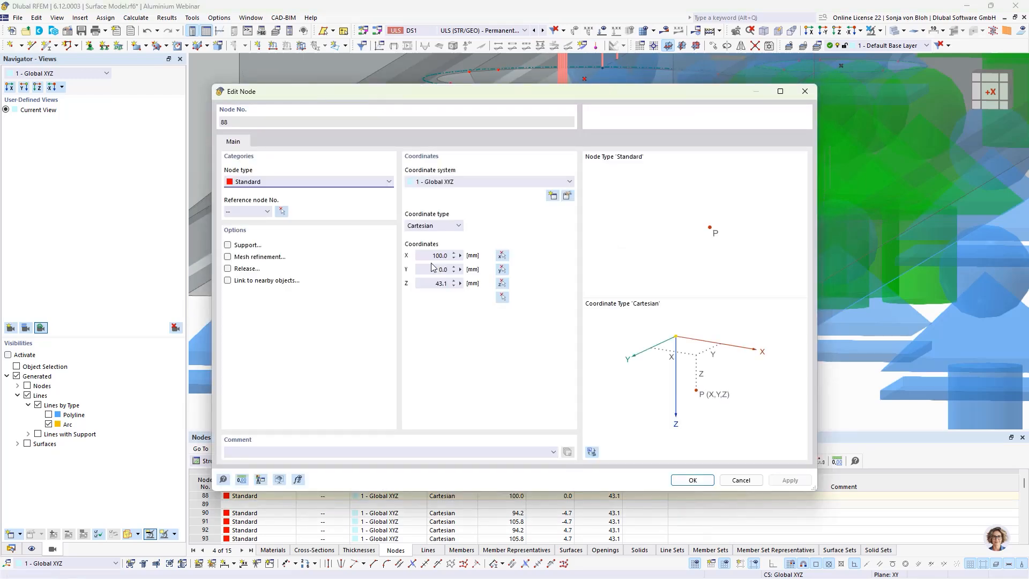
click(228, 257)
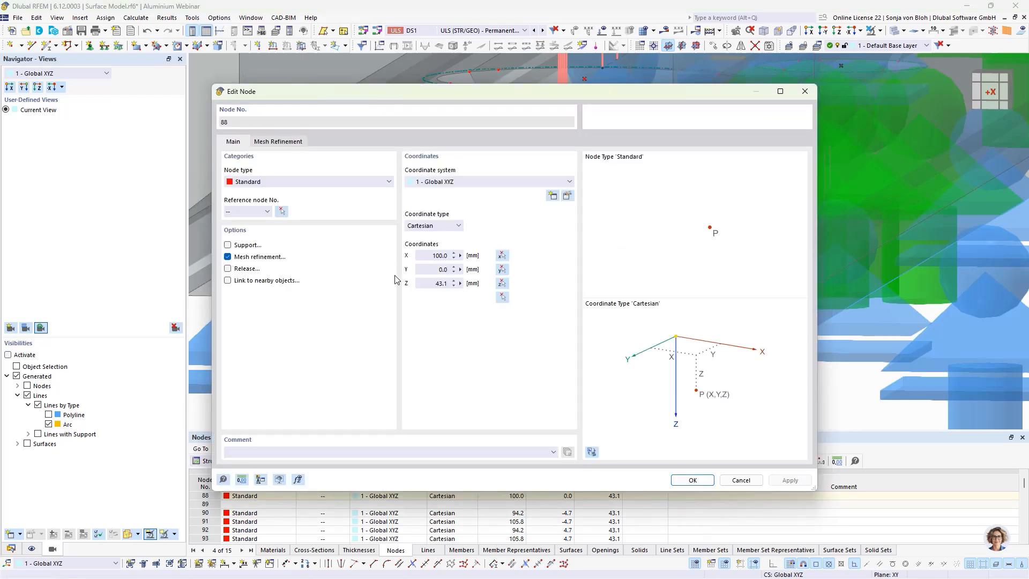
click(281, 142)
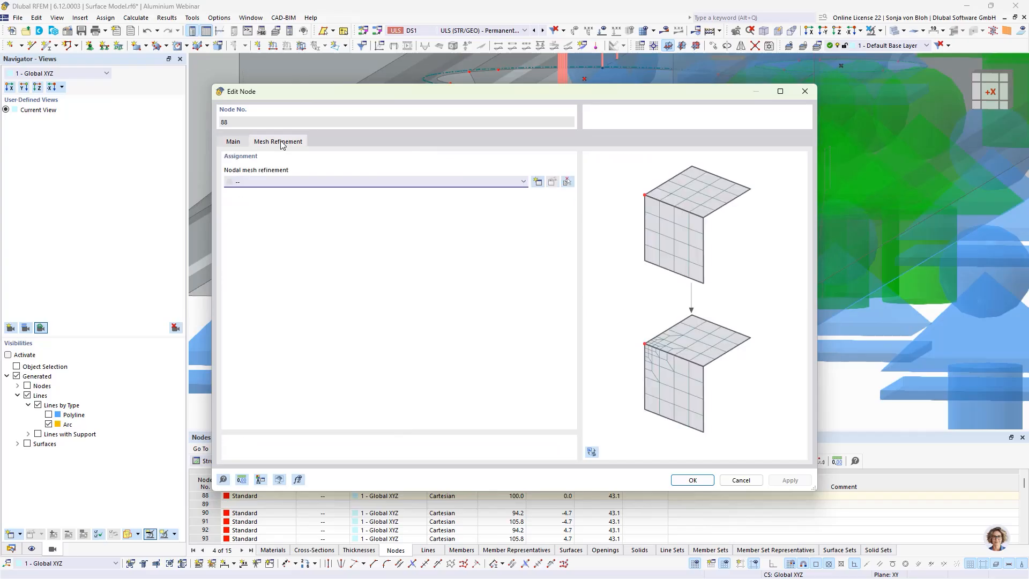
click(538, 182)
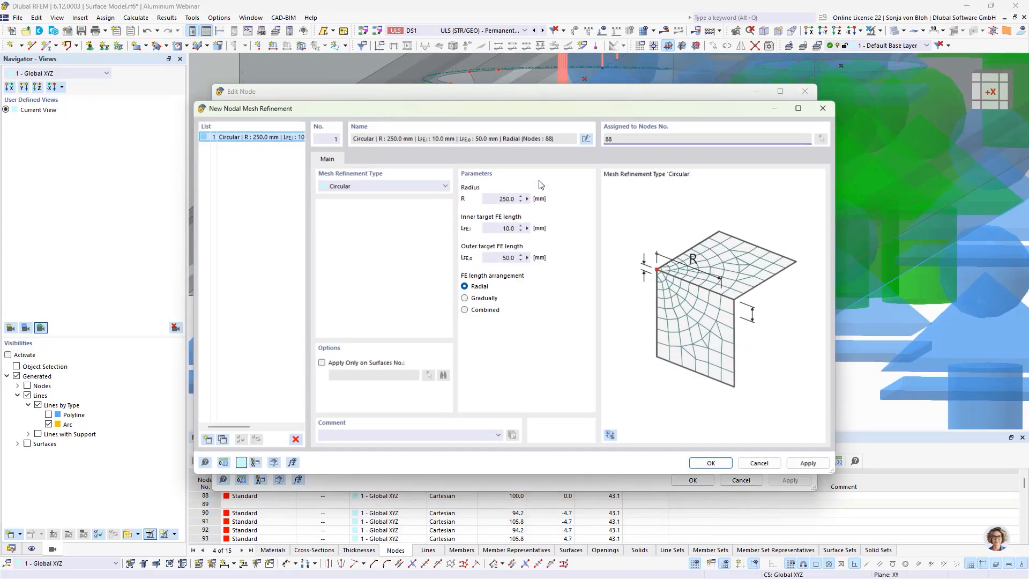
- Define the circular nodal mesh refinement with radius 20 mm, inner target FE length 1 mm and outer target FE length 2 mm
click(501, 199)
text(0)
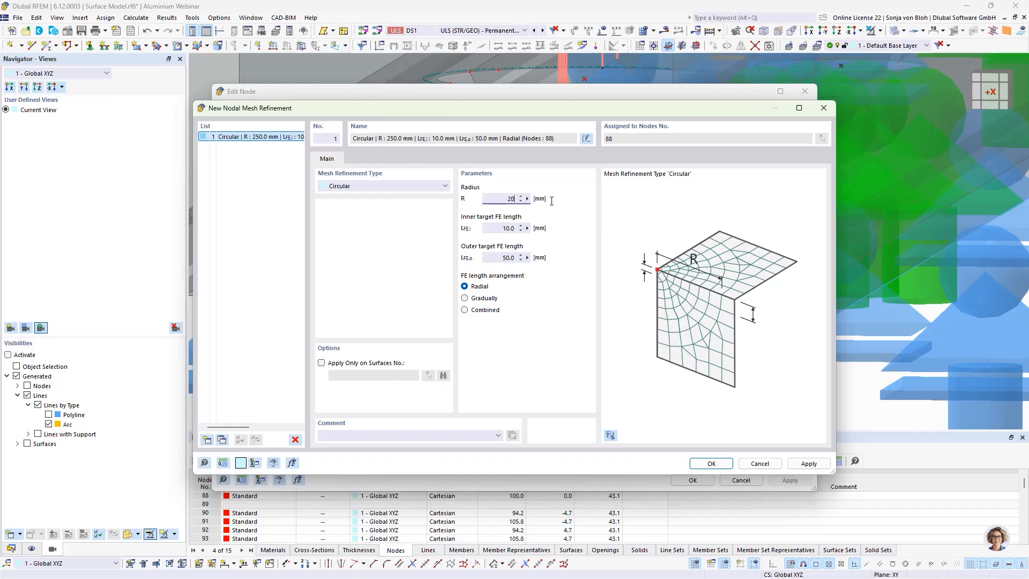
key(Tab)
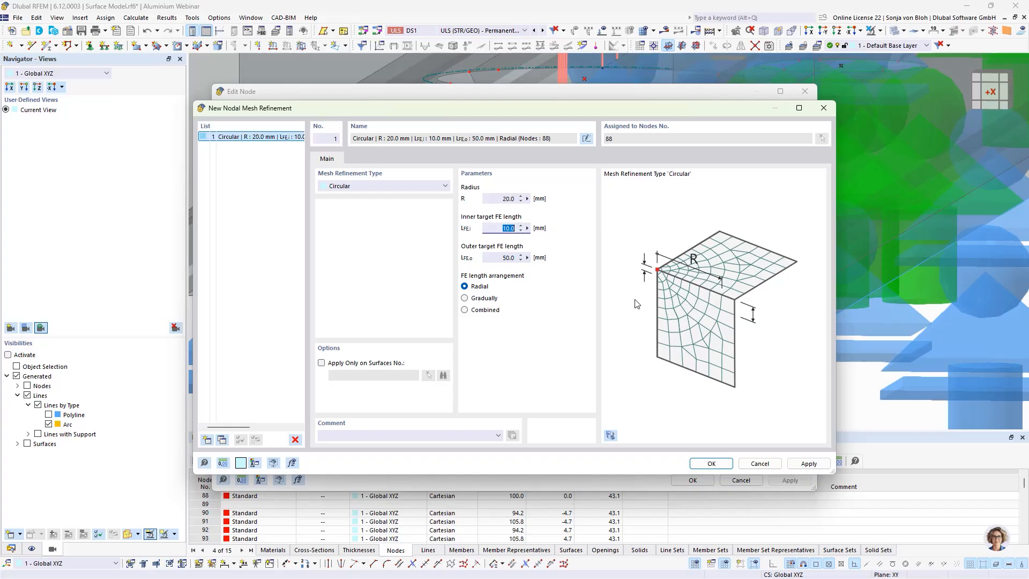
text(1)
key(Tab)
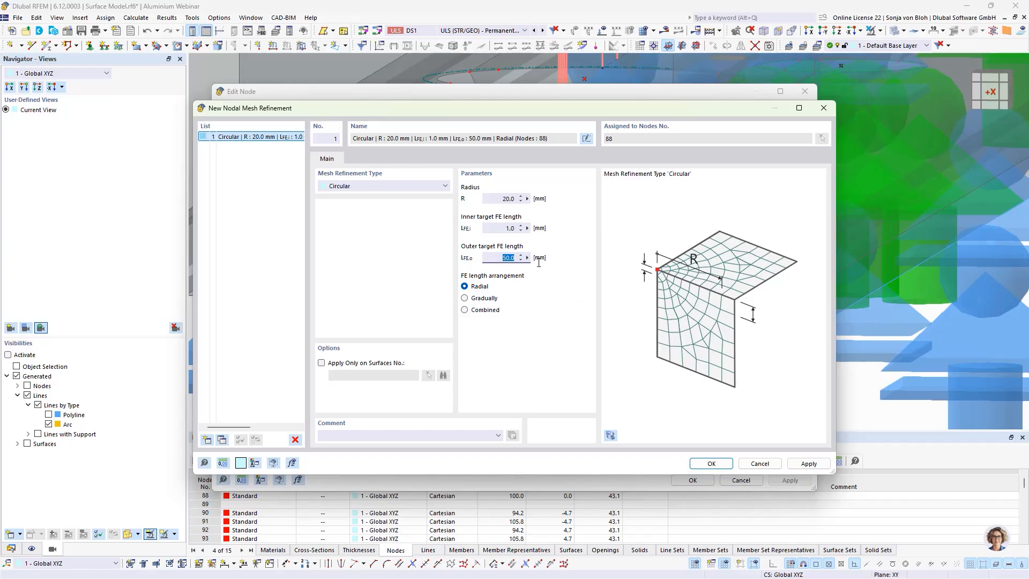
text(2)
click(709, 462)
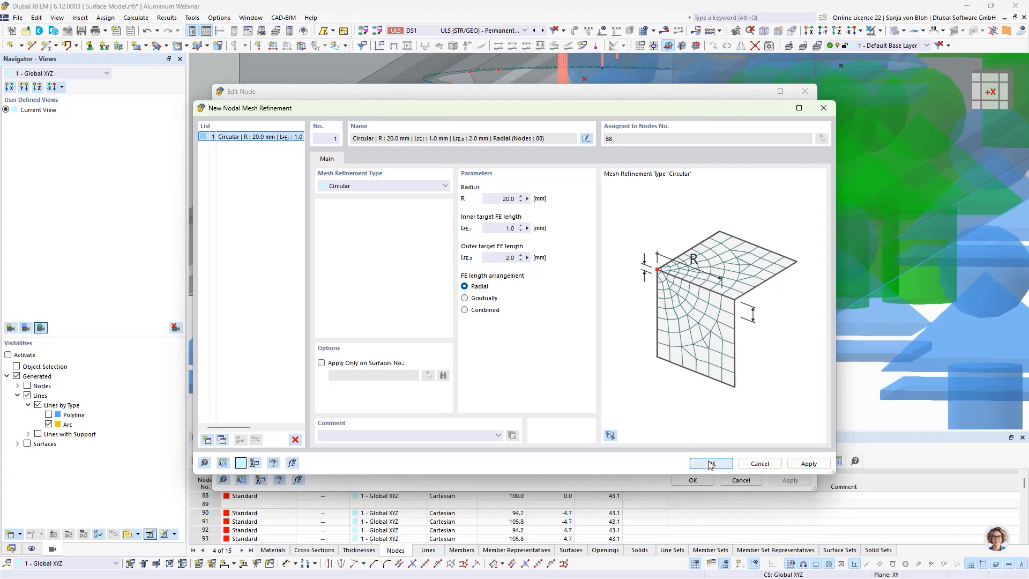
click(692, 479)
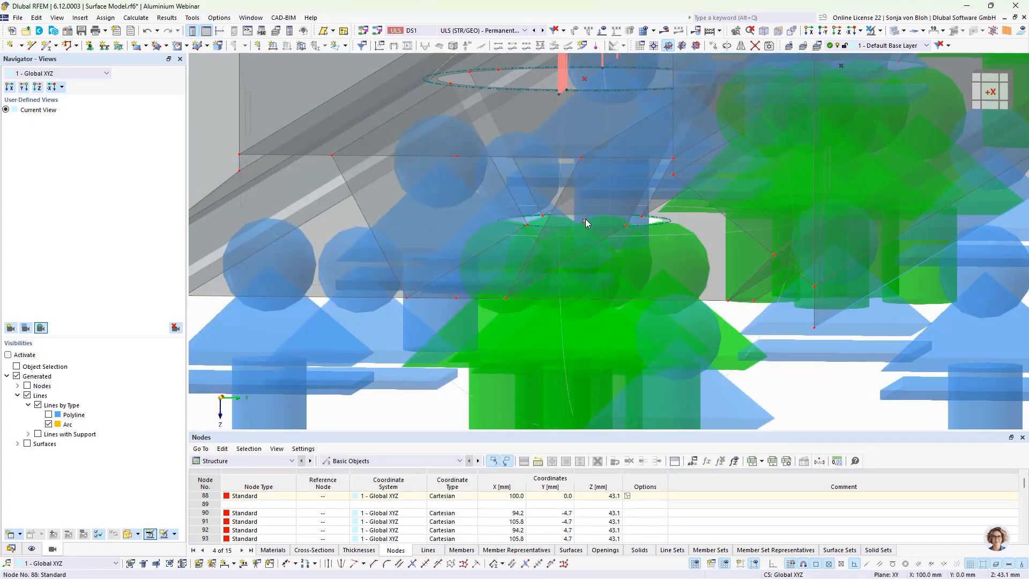
- Copy the refined screw-hole centre node five times along X at 200 mm spacing, with zero Z displacement
mouse_move(586, 221)
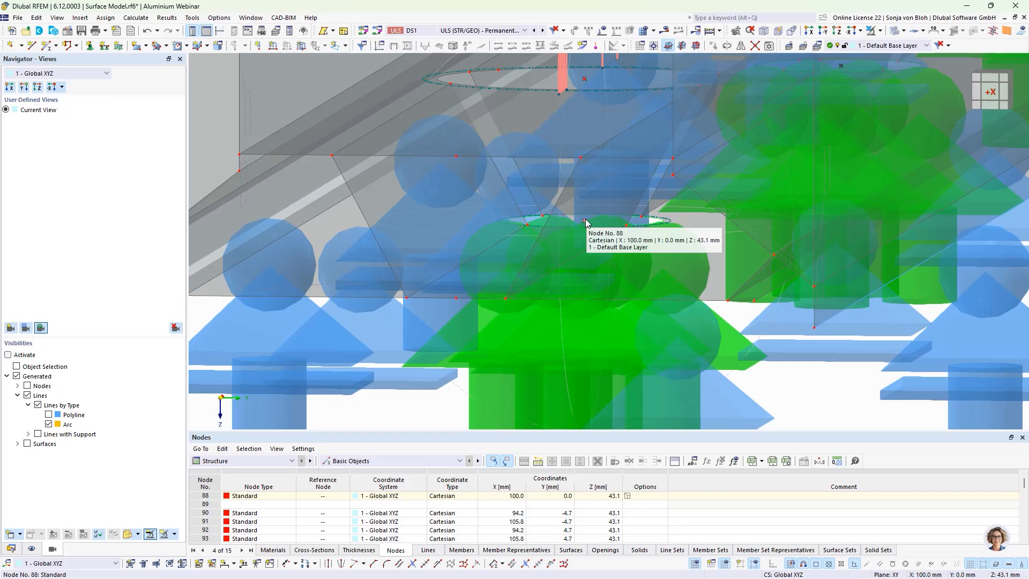
click(585, 221)
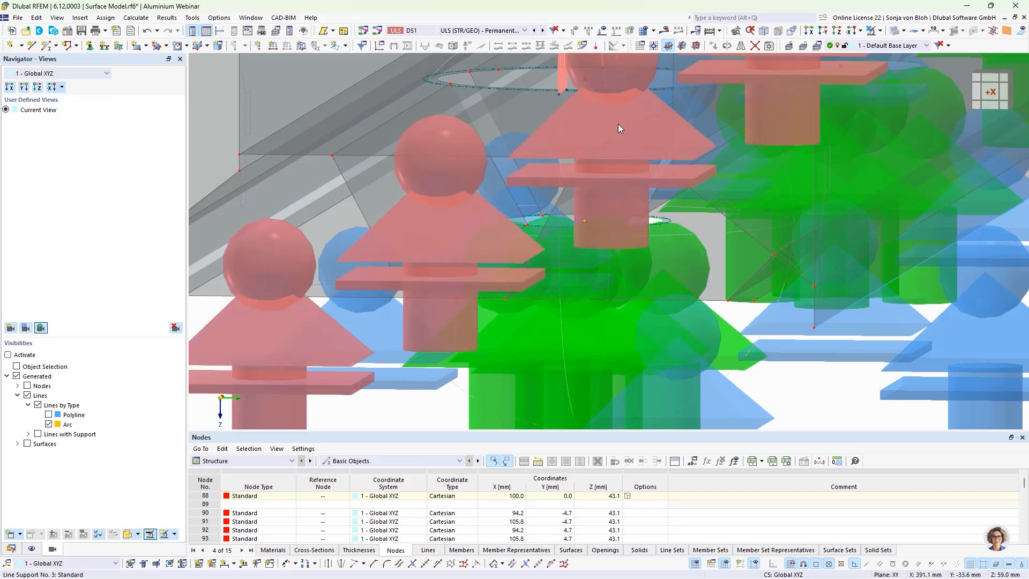
click(715, 46)
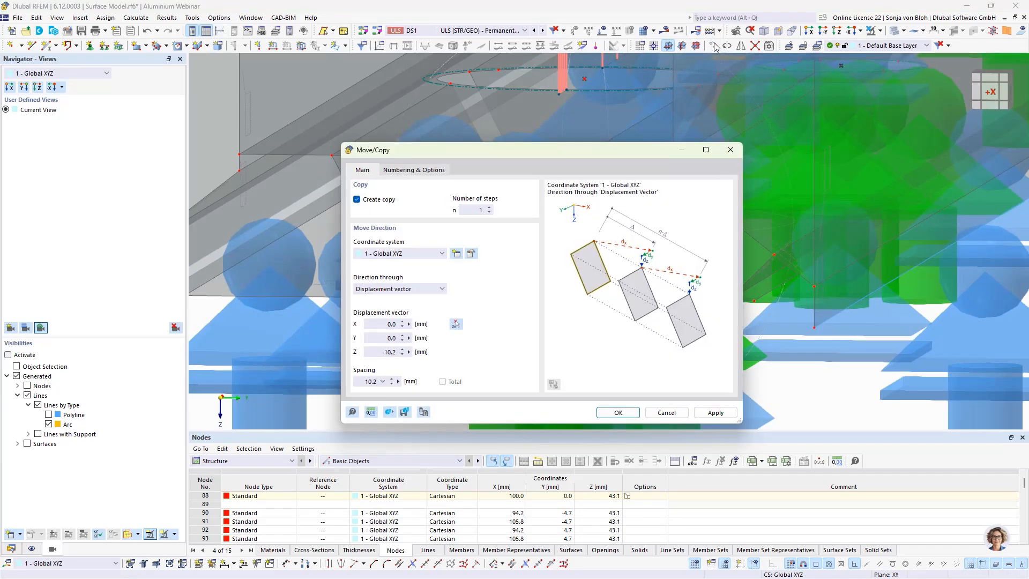
double_click(476, 210)
text(5)
double_click(391, 351)
text(0)
double_click(375, 324)
text(2)
click(610, 412)
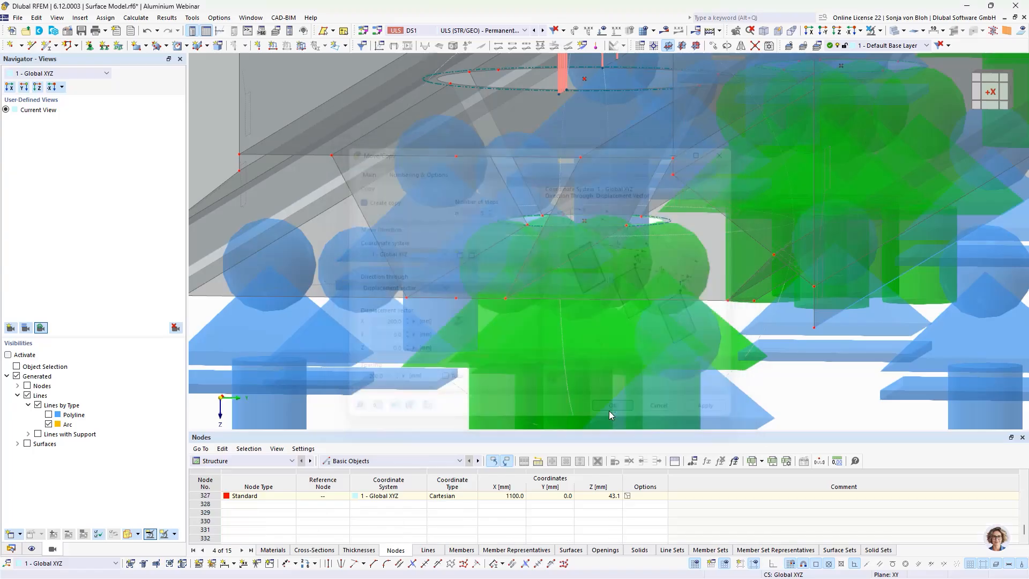
- Assign all aluminium profile surfaces, numbers 3-18, 20-25, 27-42 and 44-113, as the objects for the Aluminum Design
scroll(467, 303, down, 10)
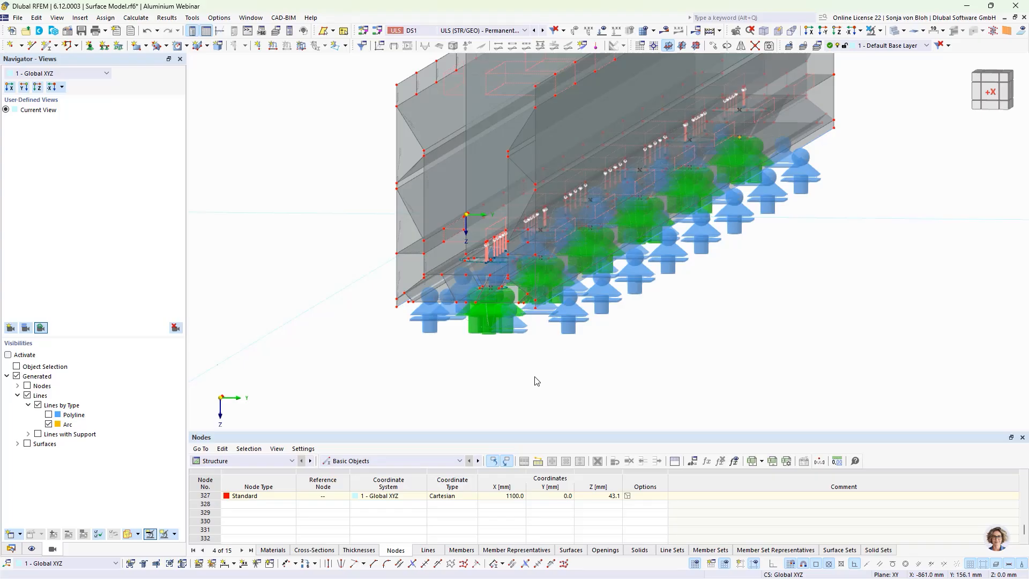
click(289, 462)
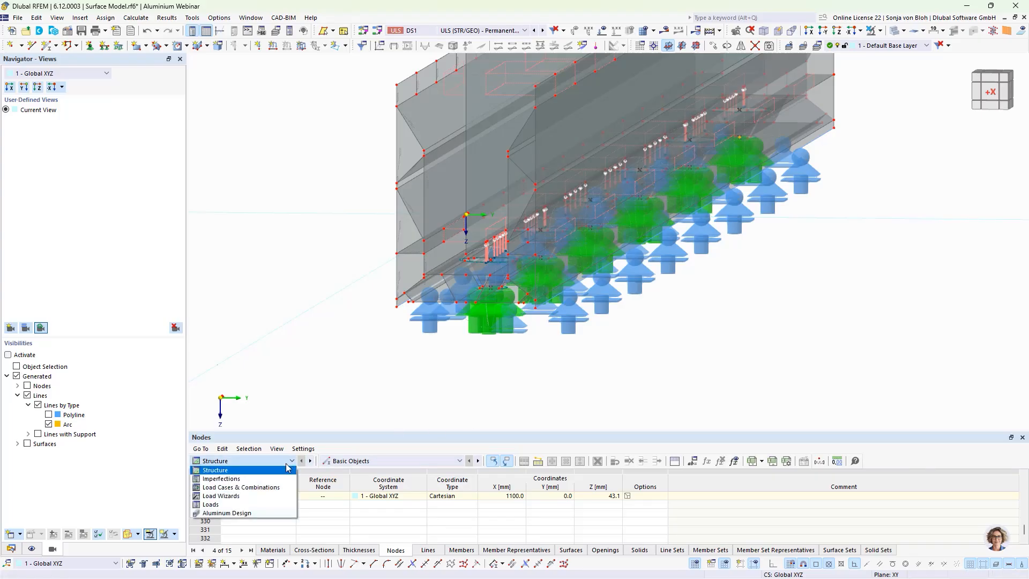
click(255, 513)
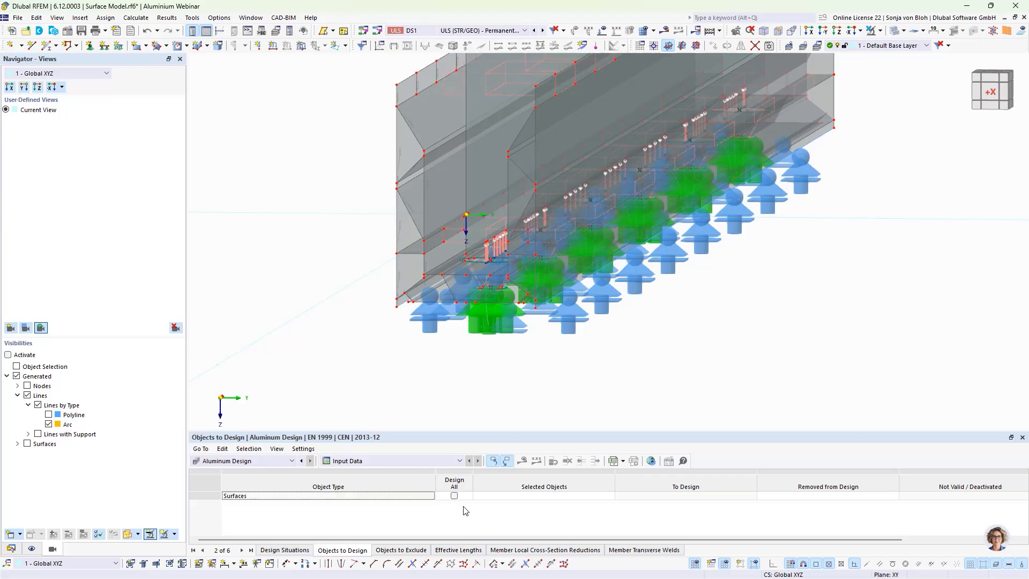
click(493, 497)
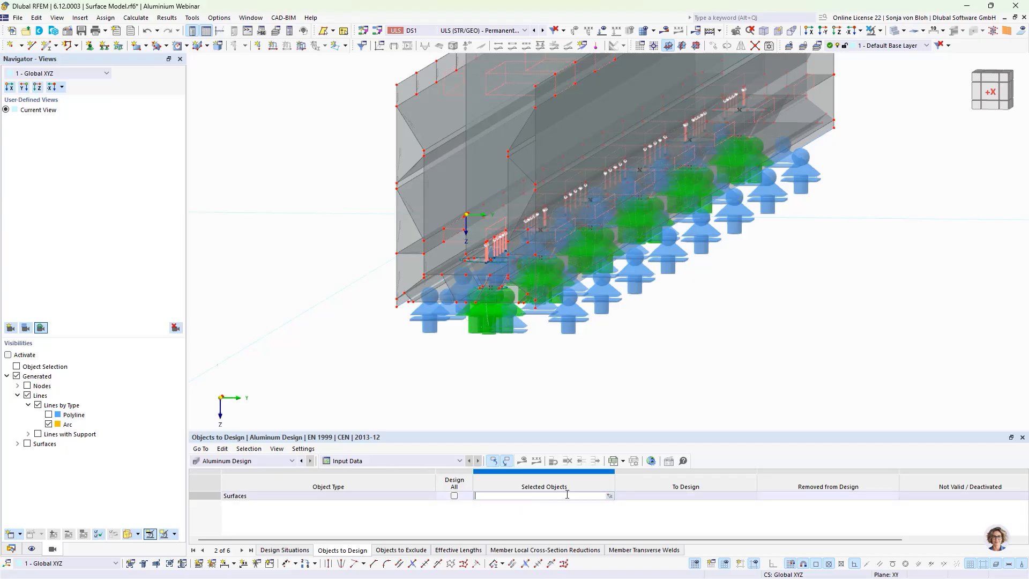
click(610, 497)
scroll(529, 288, down, 3)
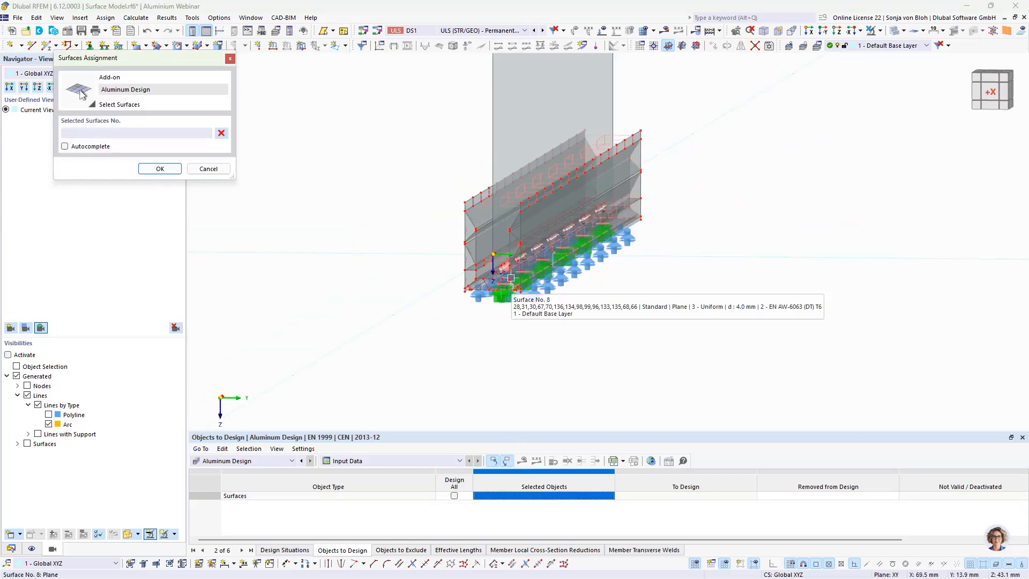
click(810, 32)
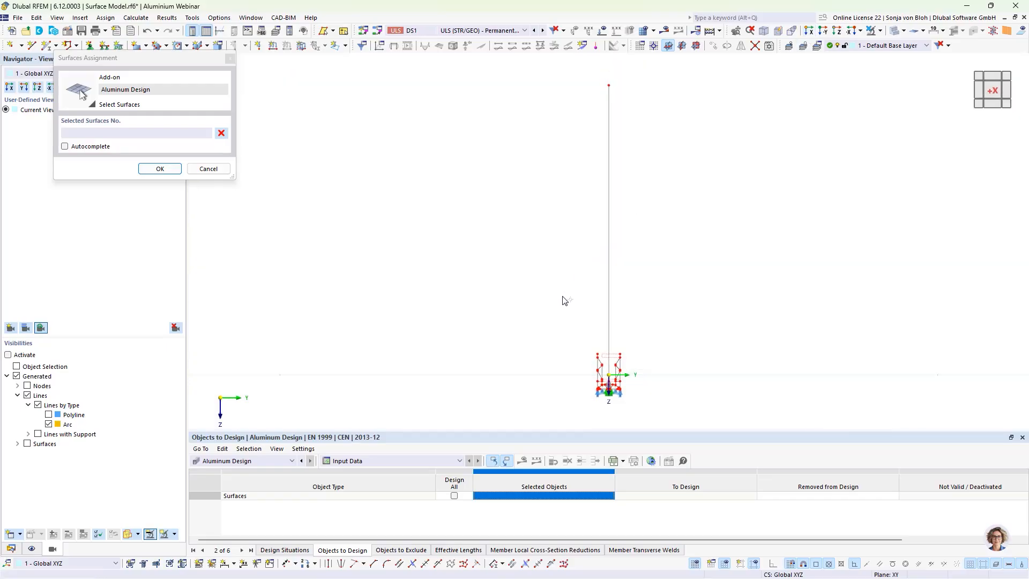
drag(559, 328, 681, 420)
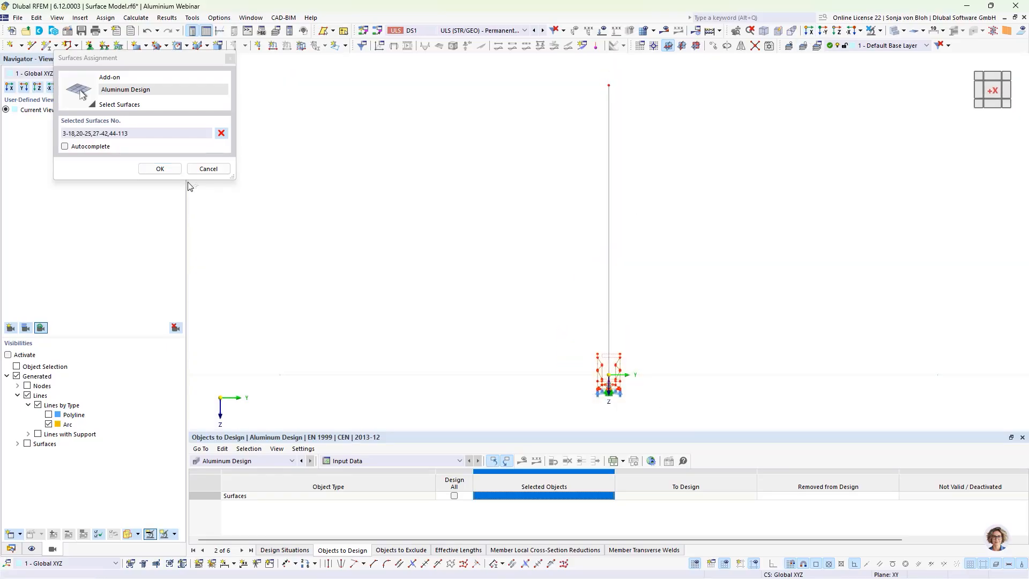
click(160, 168)
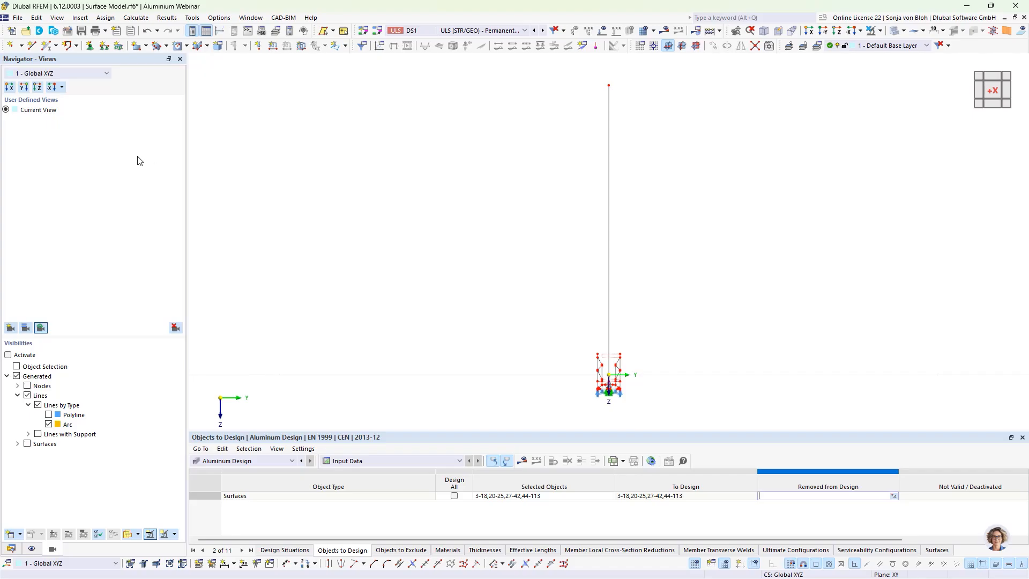
- Switch to the calculated model Flächenmodell mE.rf6, maximize it and examine the profile's overall deformation under CO2
click(1004, 17)
click(600, 72)
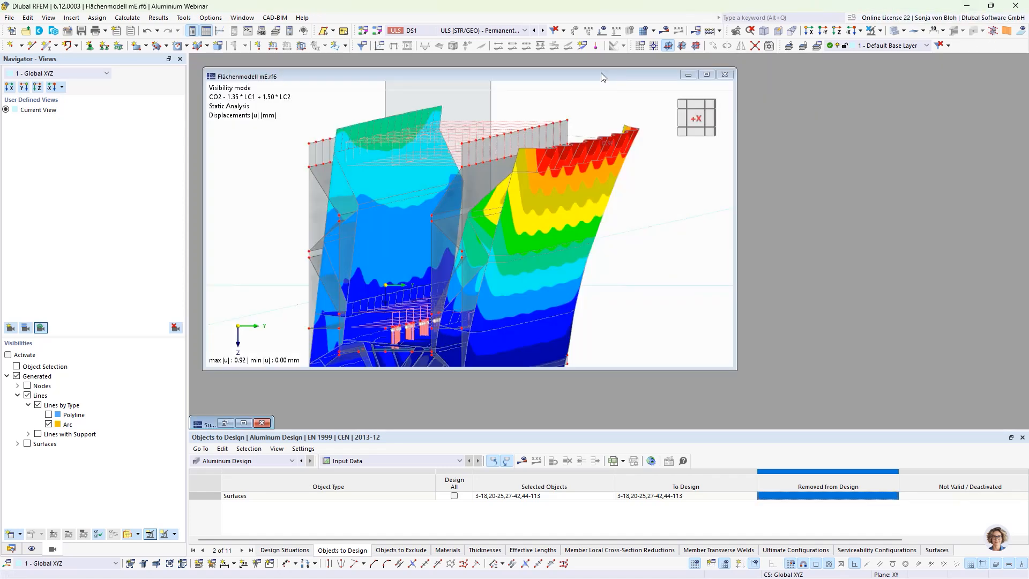
click(707, 75)
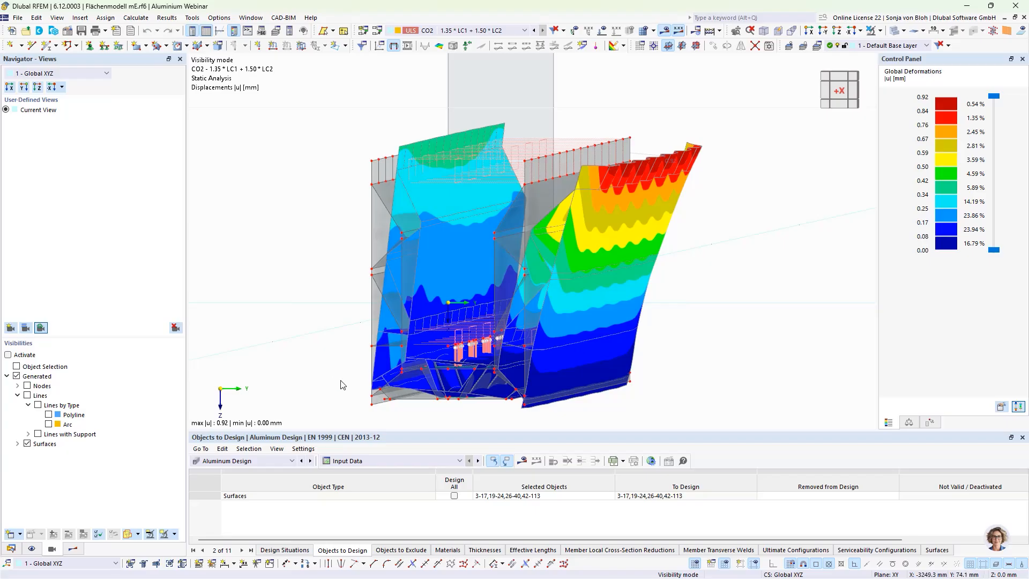
scroll(372, 407, up, 2)
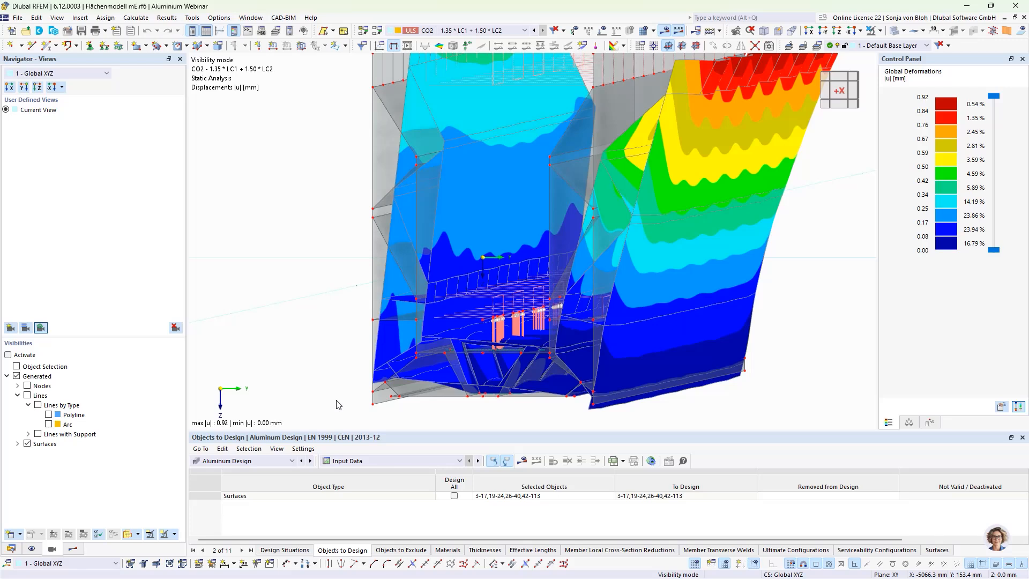
scroll(337, 405, down, 2)
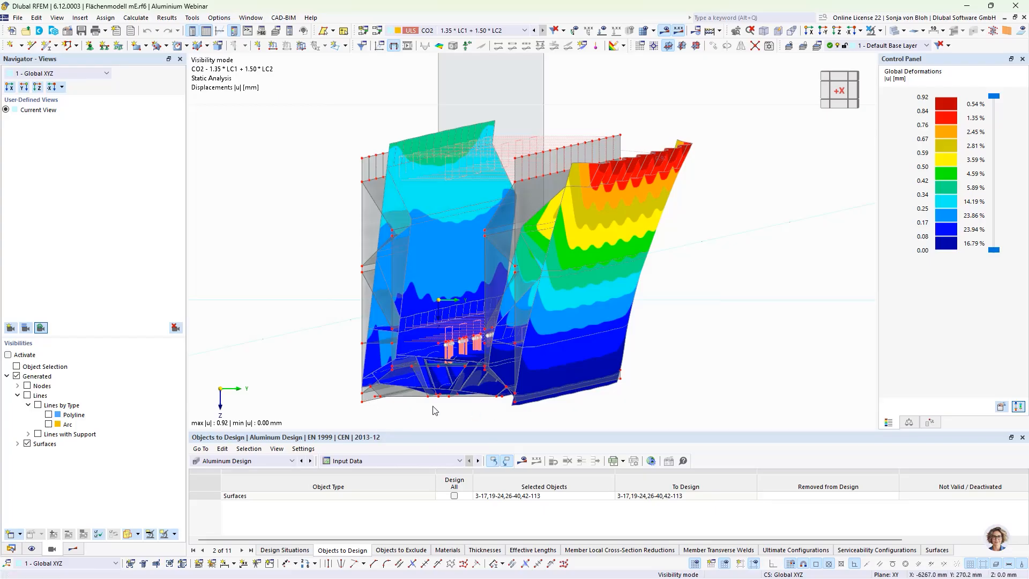
- Isolate the surfaces of the profile's bottom plate through a visibility by selection and show their deformations in an oblique 3D view
mouse_move(452, 414)
ctrl+middle_down()
mouse_move(473, 413)
mouse_move(459, 414)
ctrl+middle_up()
scroll(459, 414, up, 4)
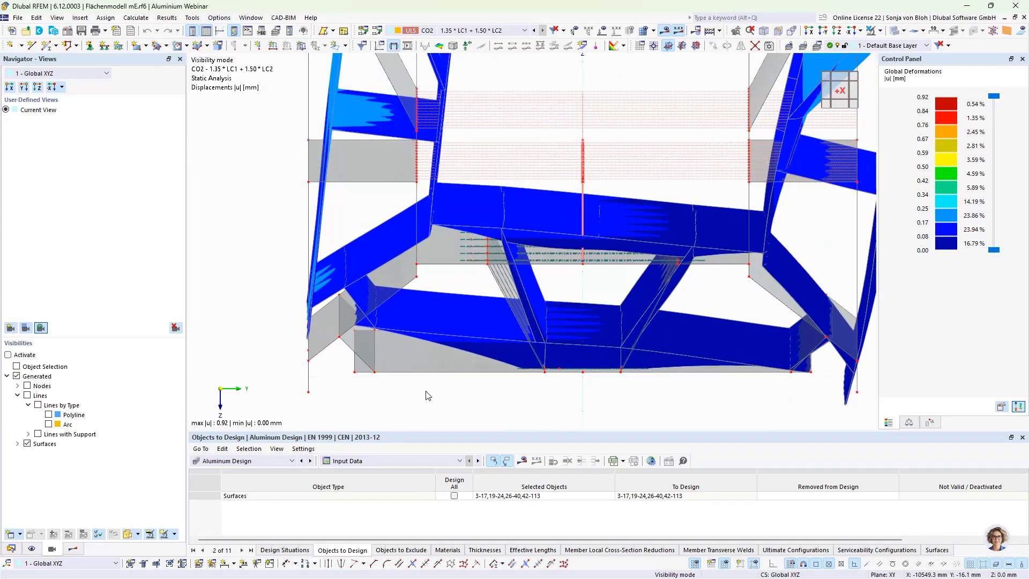
drag(344, 365, 837, 391)
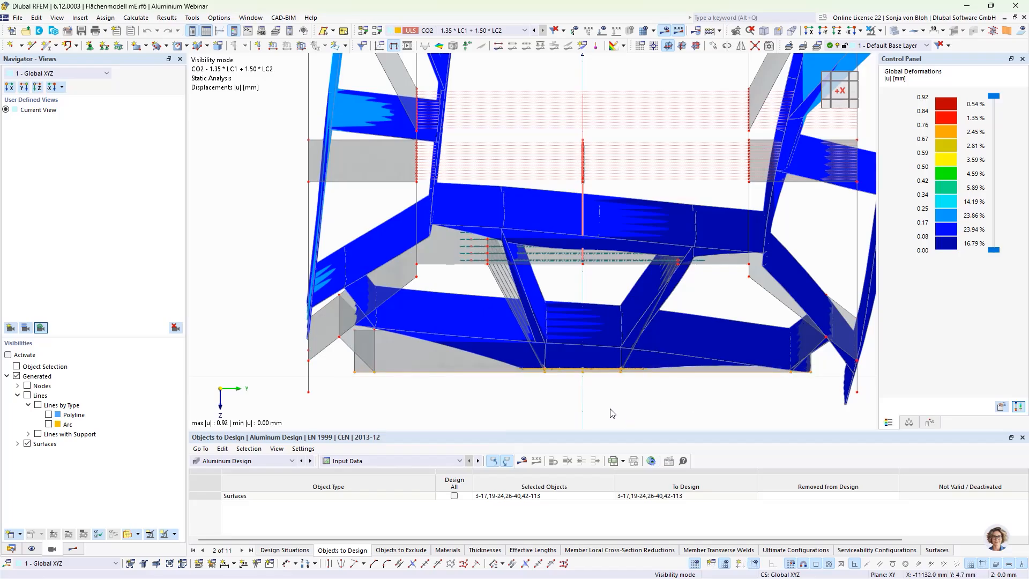
ctrl+middle_drag(604, 413, 604, 417)
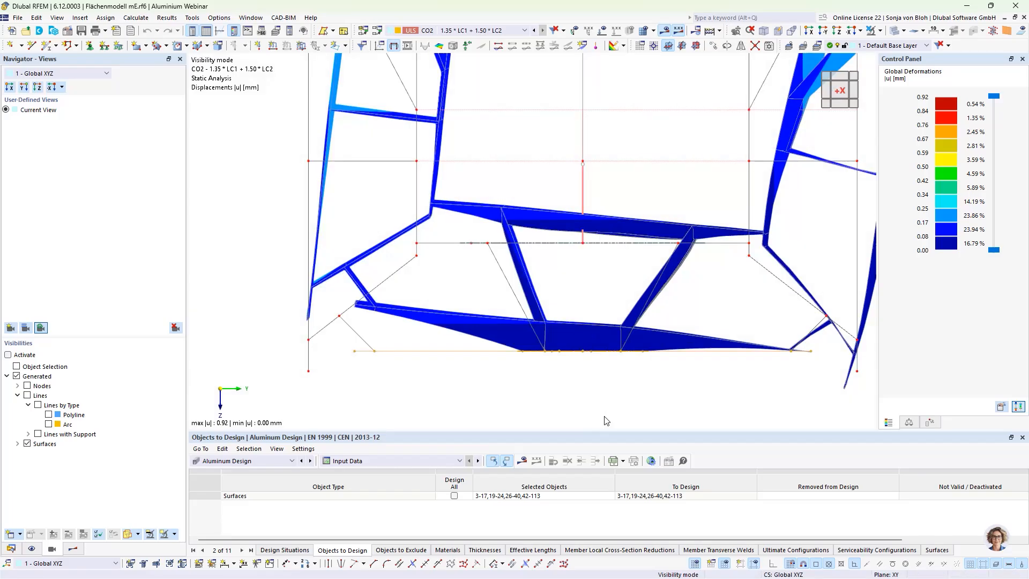
click(808, 31)
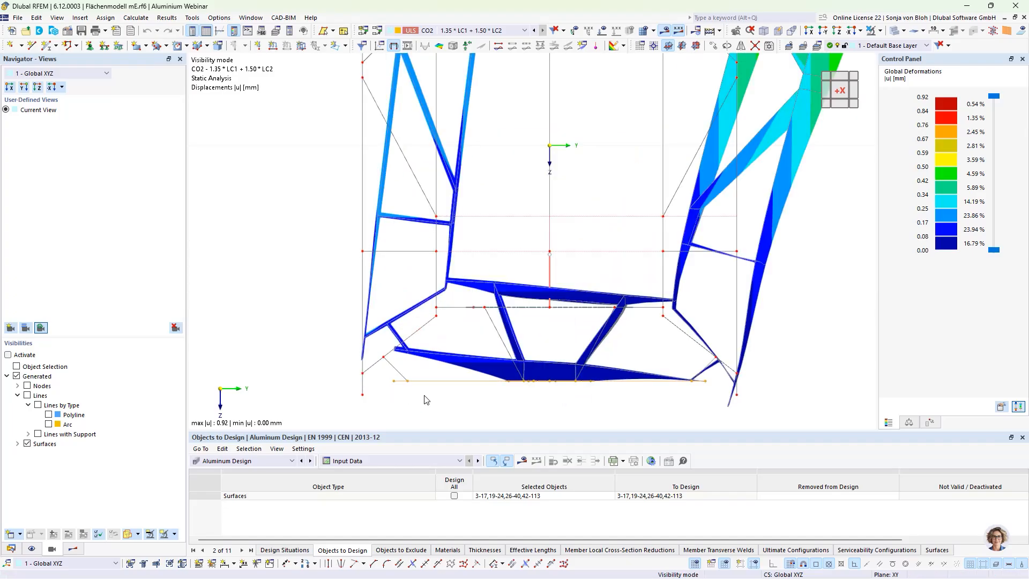
drag(383, 374, 708, 398)
click(881, 31)
click(879, 44)
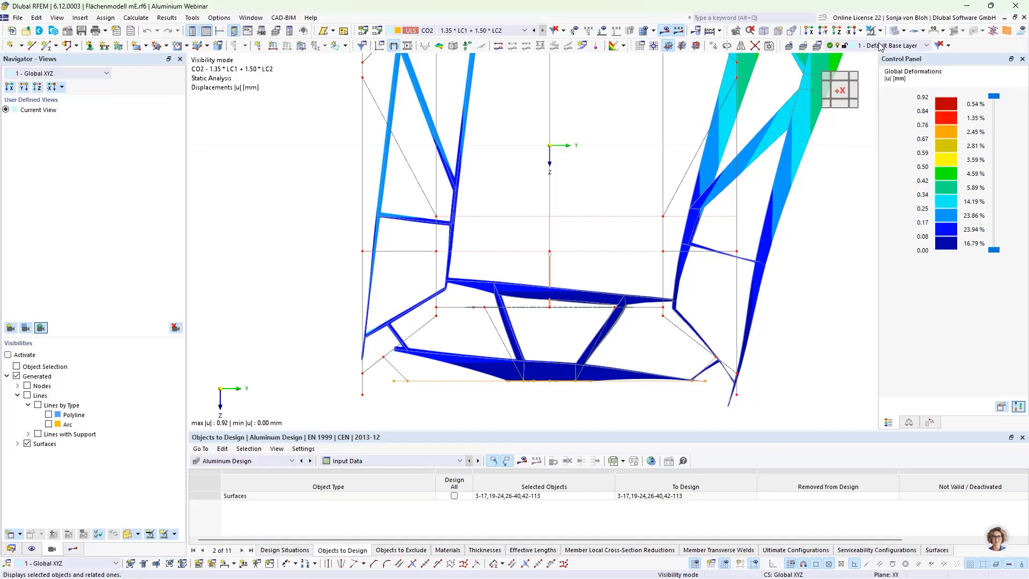
scroll(584, 193, down, 3)
ctrl+middle_drag(595, 321, 556, 377)
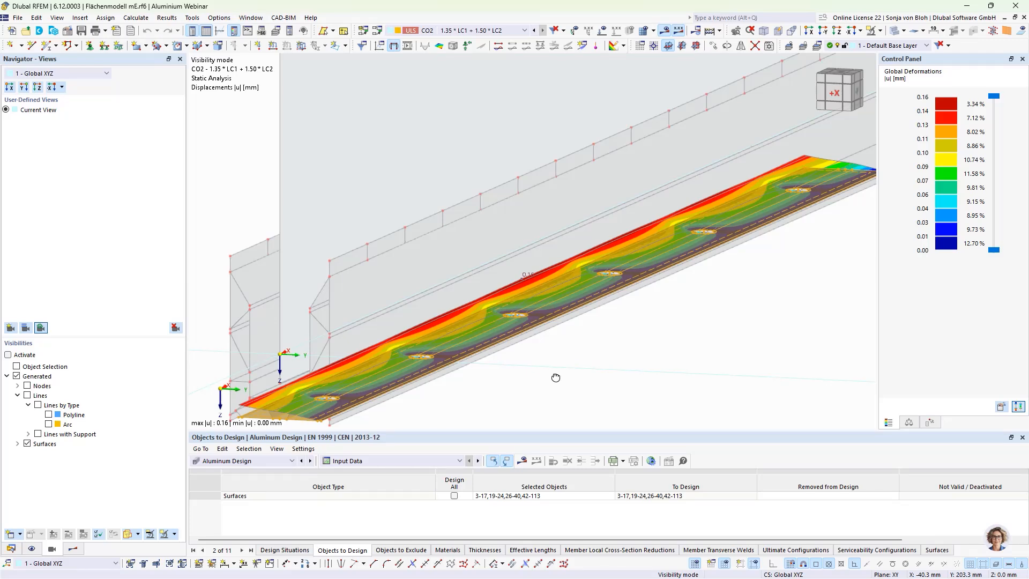
- Cancel the visibility mode so the complete aluminium profile is displayed again
click(880, 31)
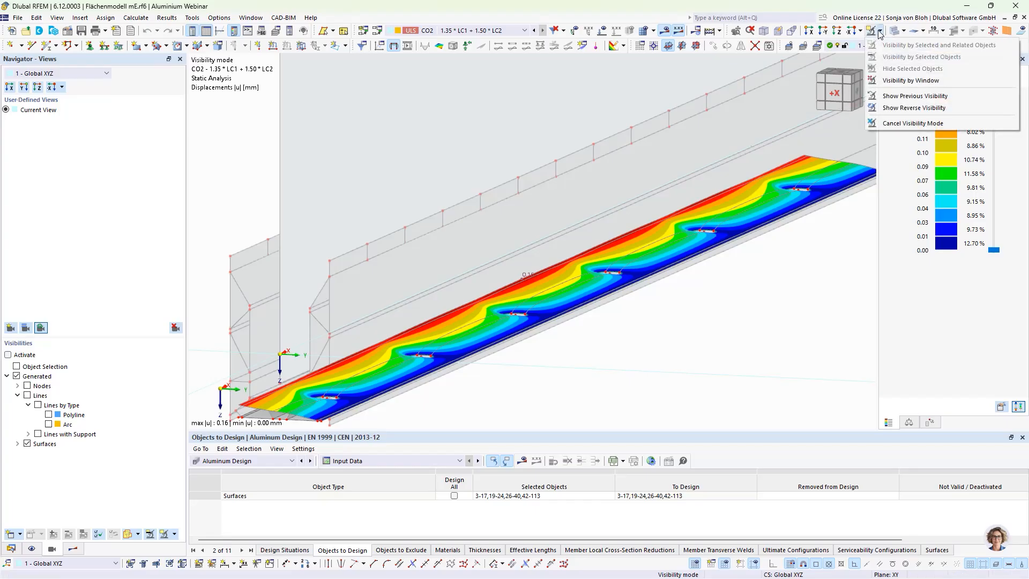
click(890, 124)
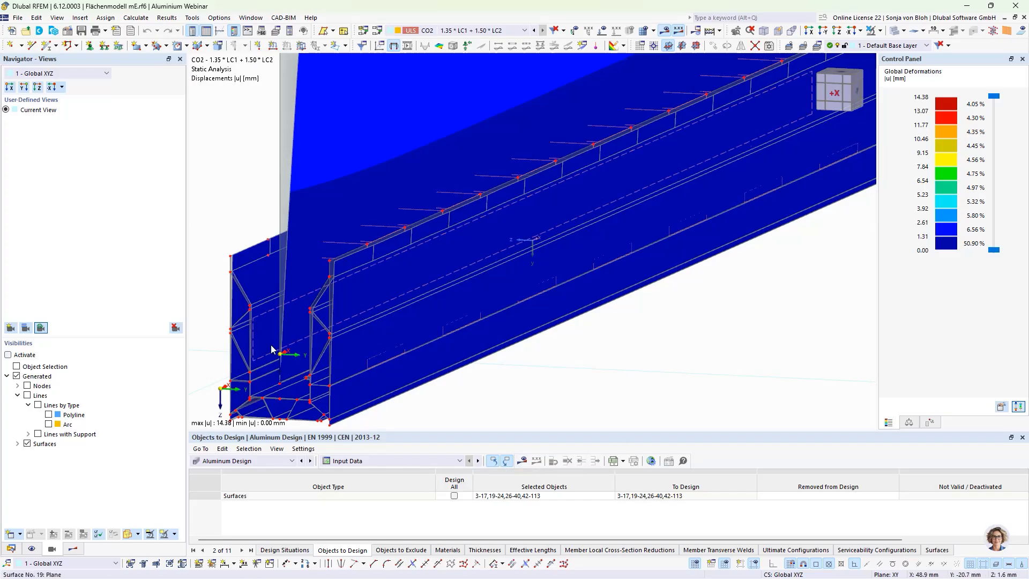
- Show the Aluminum Design check results on the profile and list the design ratios on surfaces by design situation
click(75, 549)
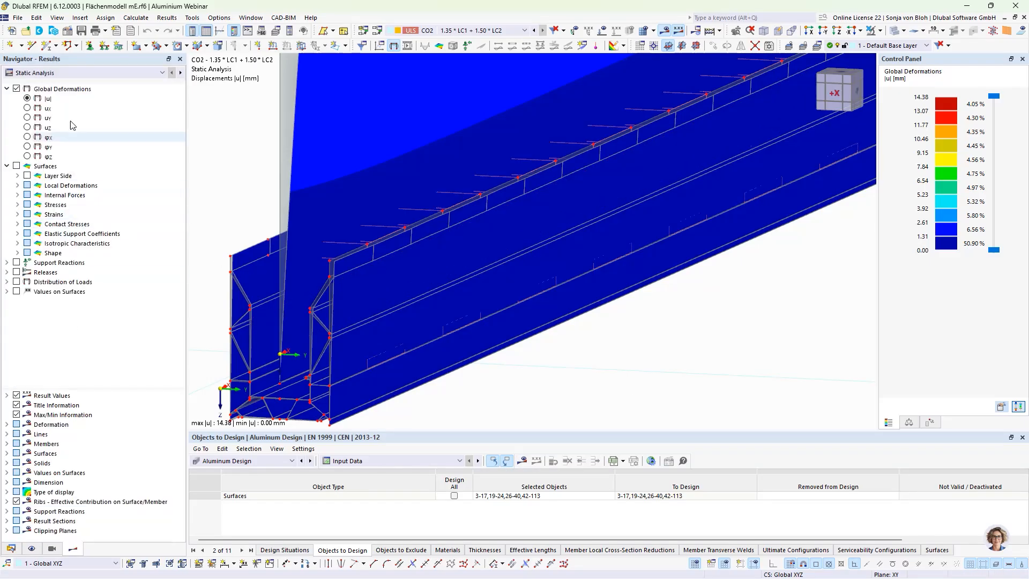
click(53, 73)
click(53, 92)
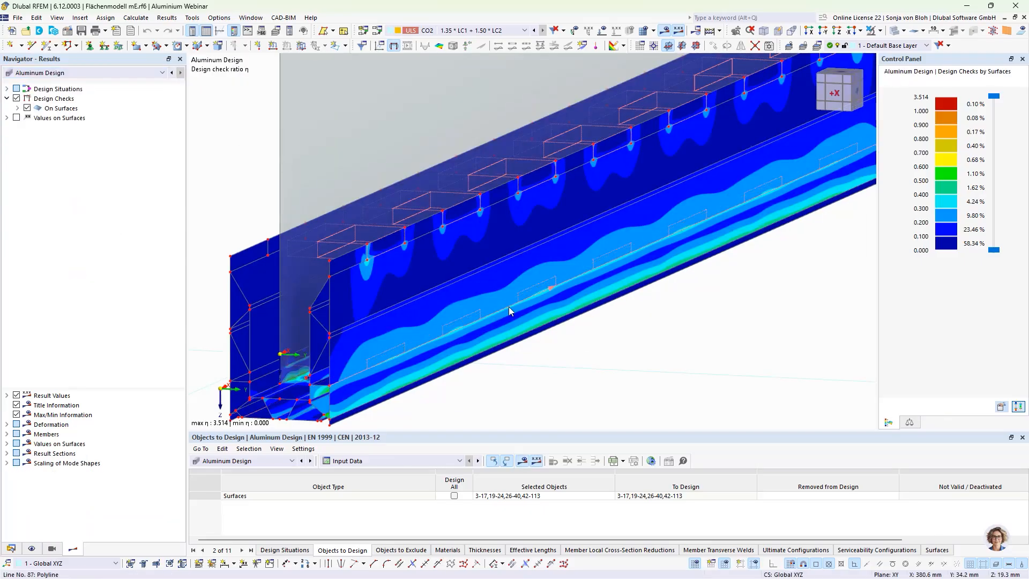
click(429, 460)
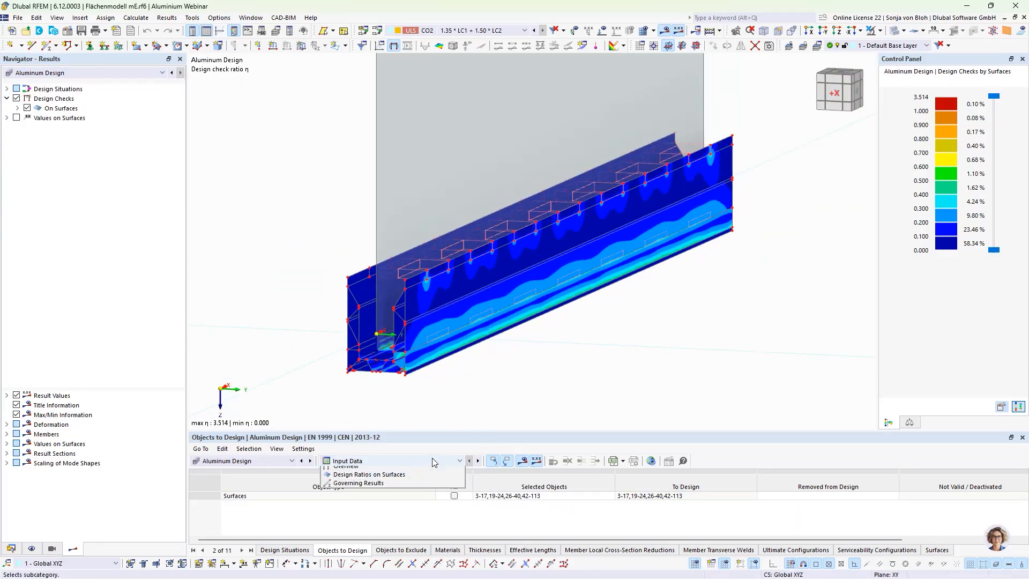
click(412, 488)
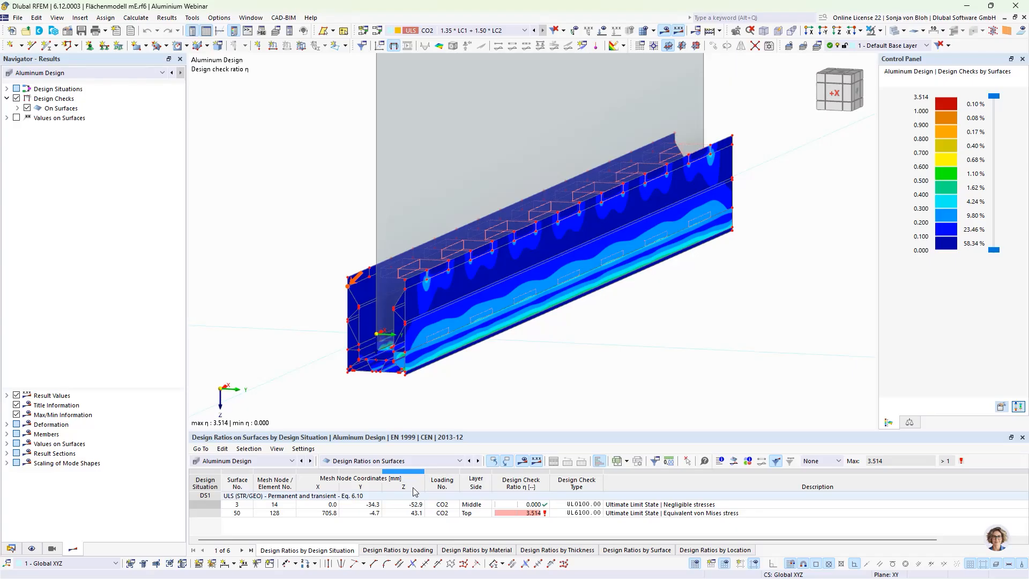
- Isolate the profile's bottom plate, the inner plate above it and the slanted walls between them through a visibility by selected and related objects
click(808, 30)
scroll(555, 367, up, 5)
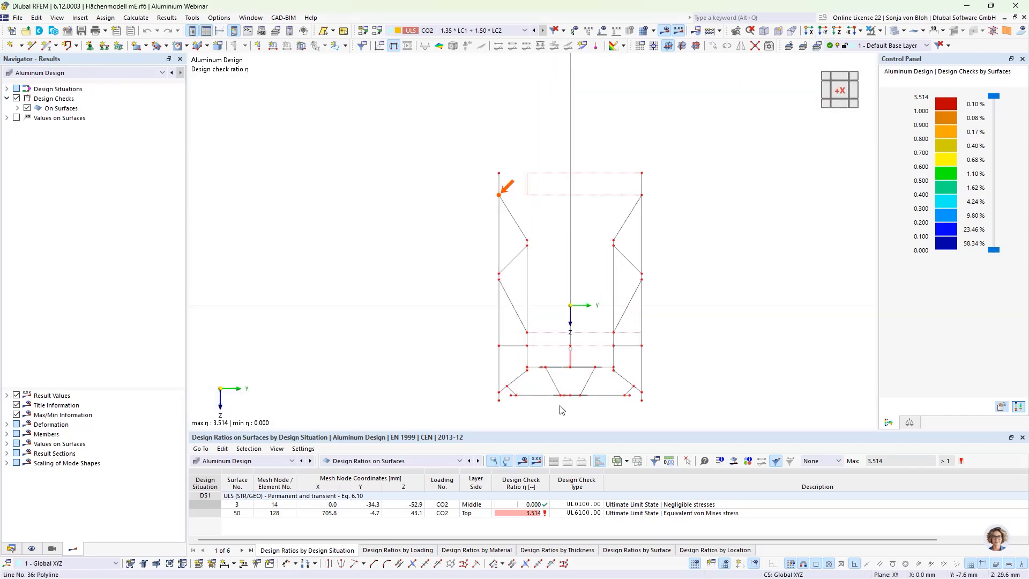
scroll(524, 341, up, 3)
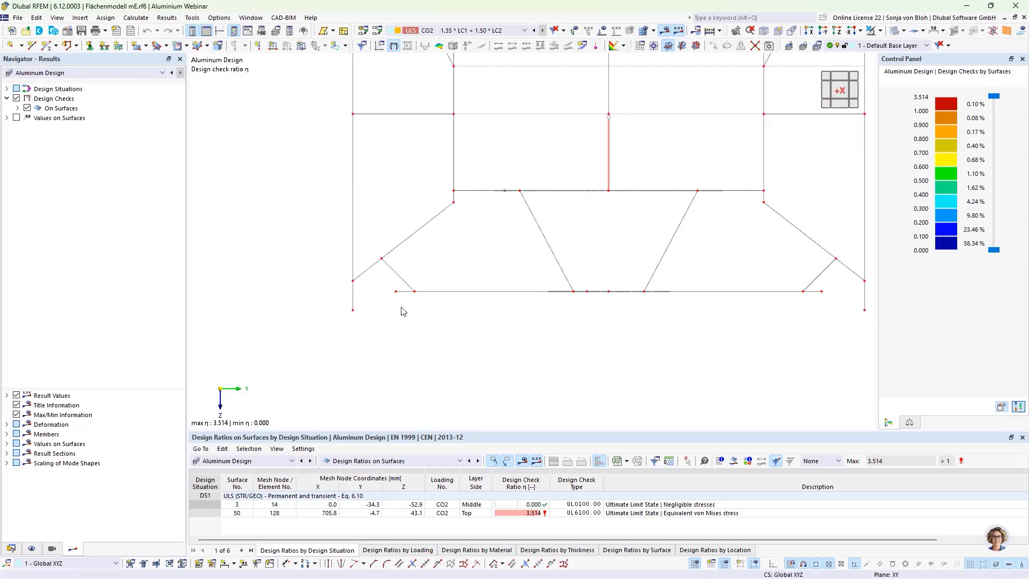
drag(389, 288, 829, 306)
drag(701, 266, 524, 241)
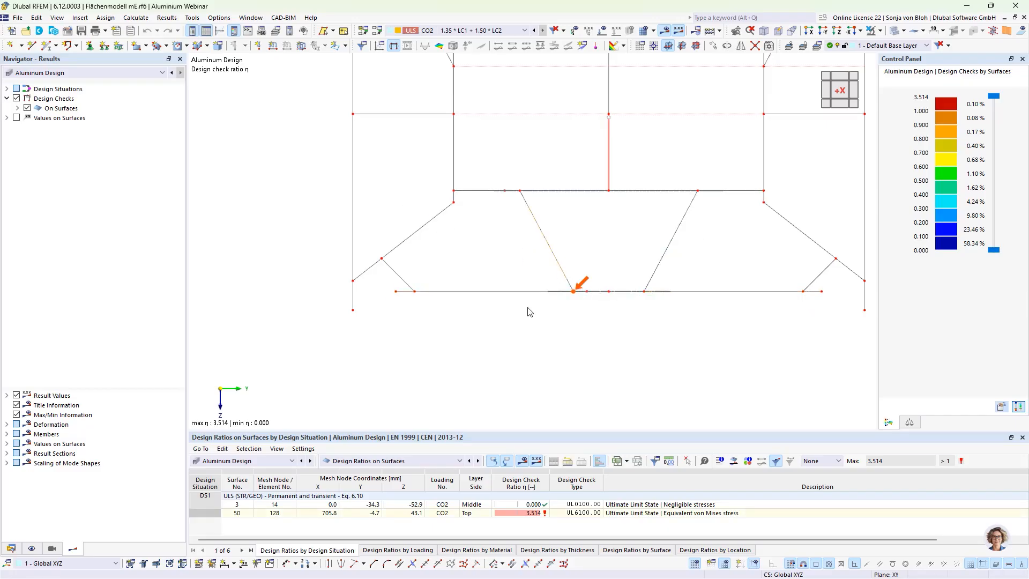
drag(383, 289, 841, 313)
drag(715, 267, 625, 244)
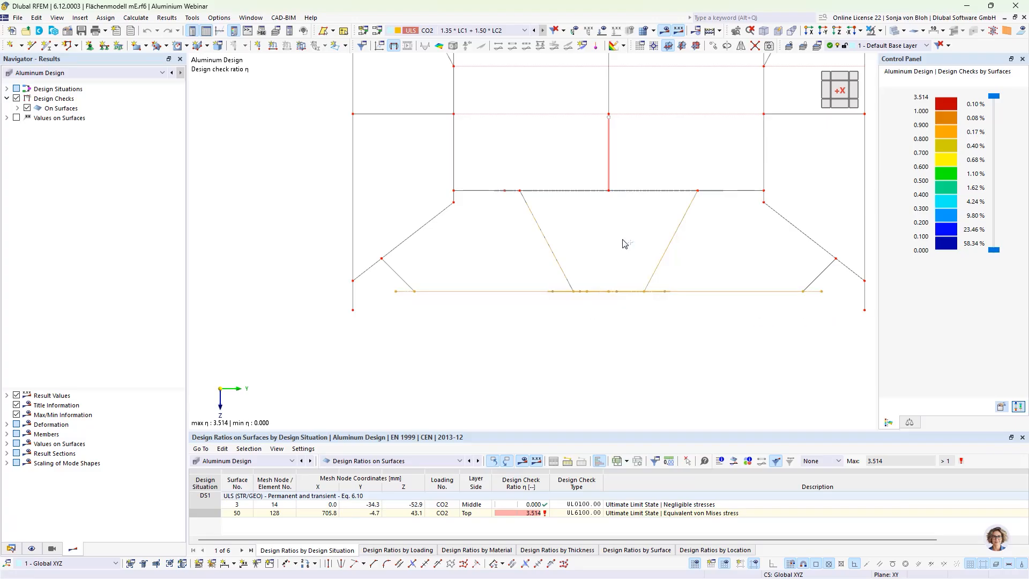
drag(422, 185, 782, 198)
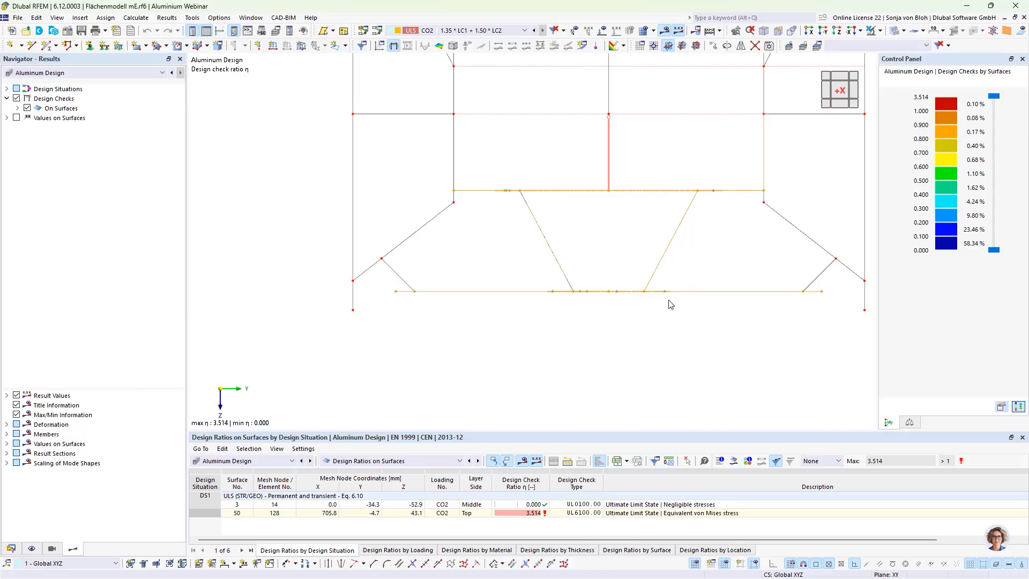
scroll(658, 297, down, 3)
ctrl+middle_drag(664, 333, 646, 333)
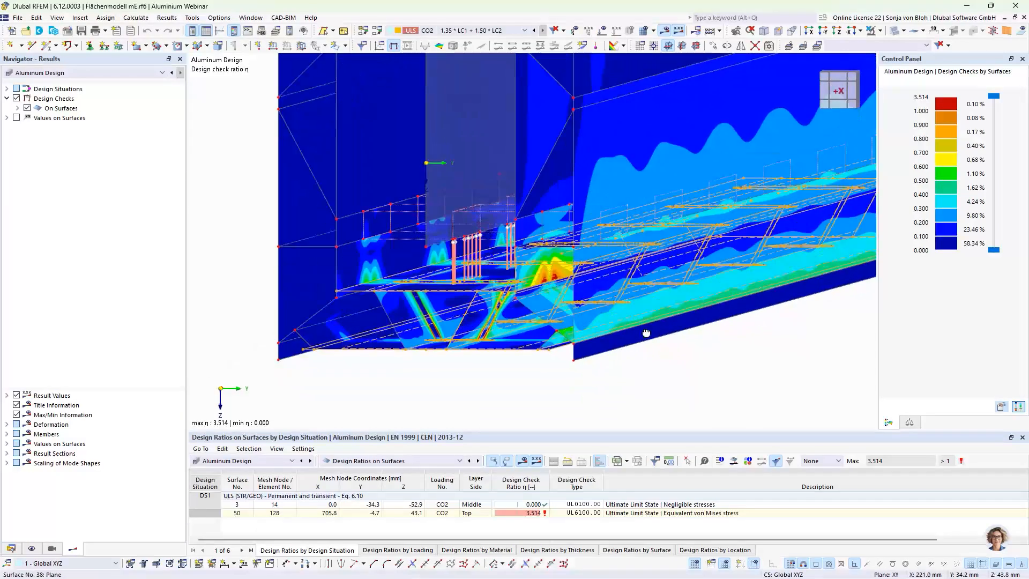
click(812, 32)
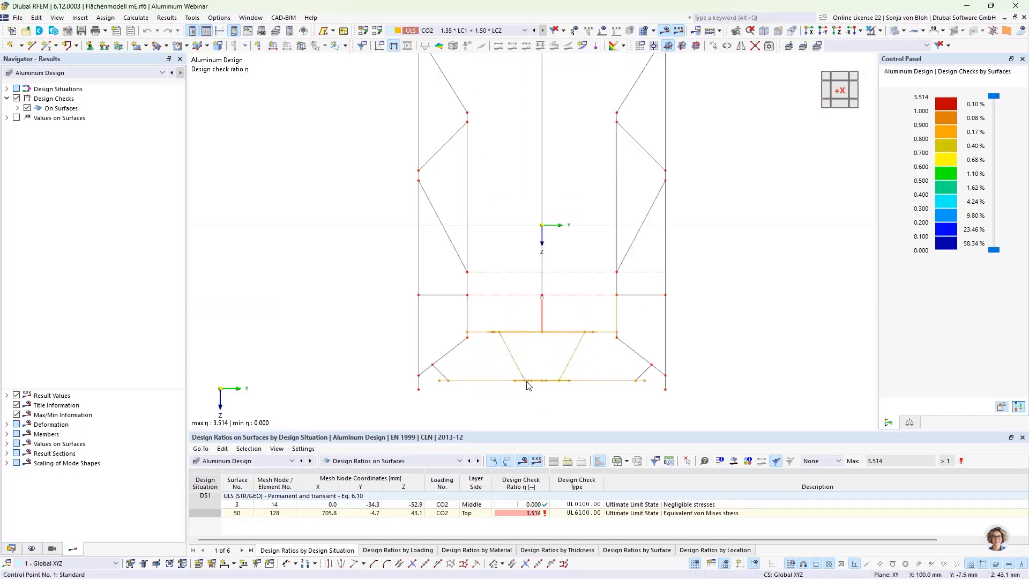
drag(592, 364, 489, 354)
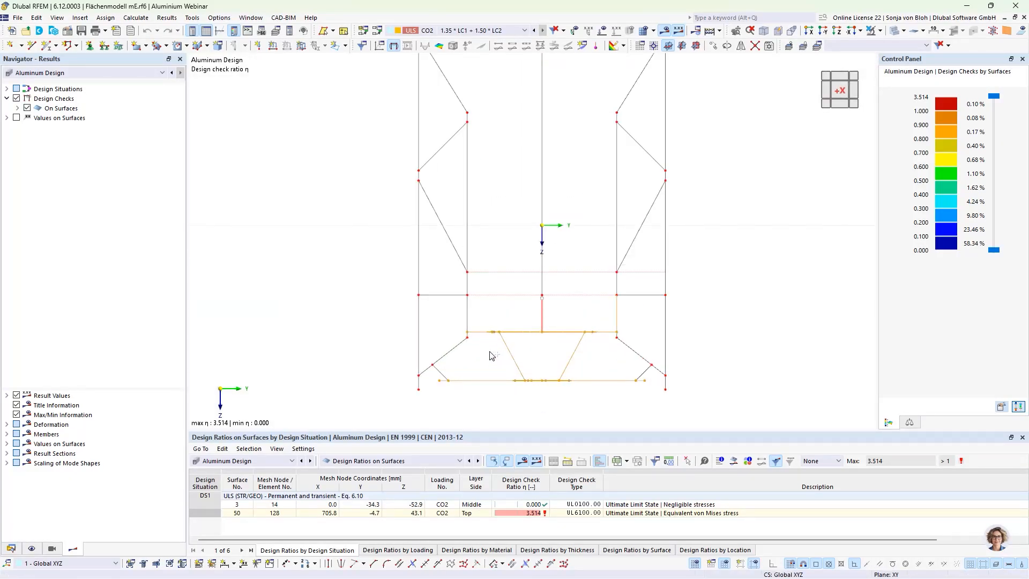
click(882, 31)
click(878, 47)
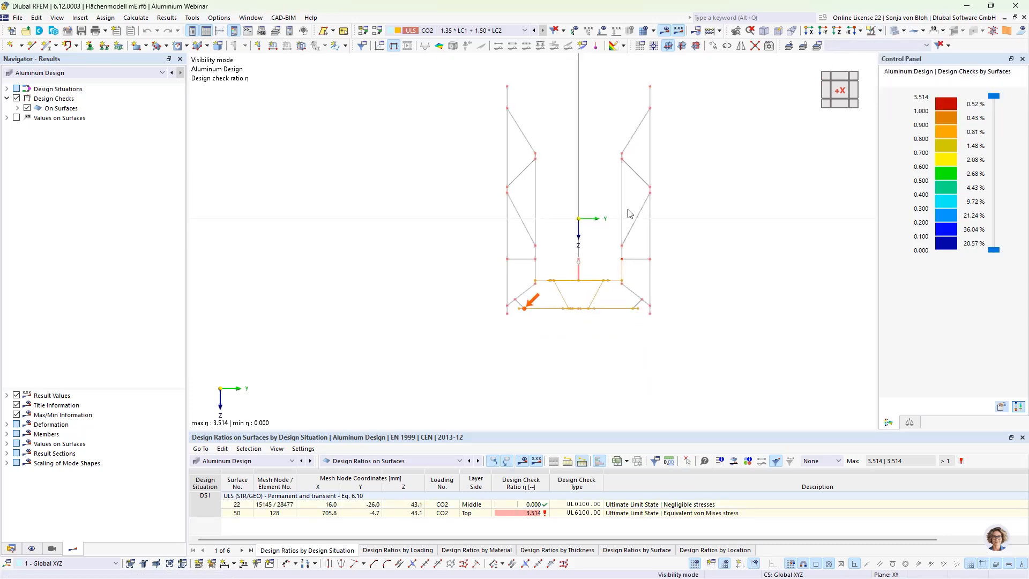
- Examine the design check ratios around the screw holes on the isolated plates in a close oblique 3D view
ctrl+middle_drag(595, 377, 574, 386)
scroll(574, 386, down, 1)
scroll(486, 384, up, 1)
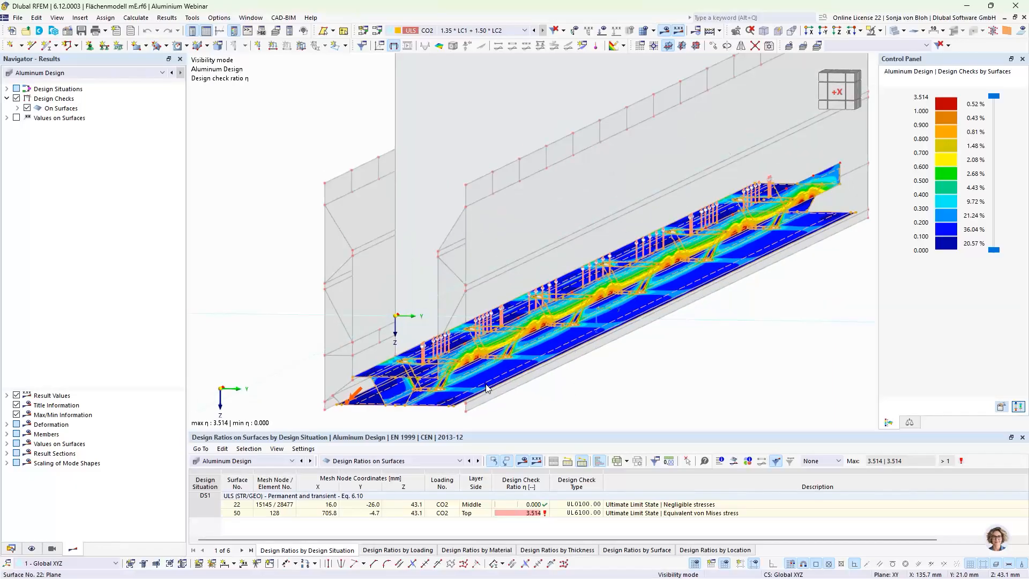
scroll(486, 388, up, 3)
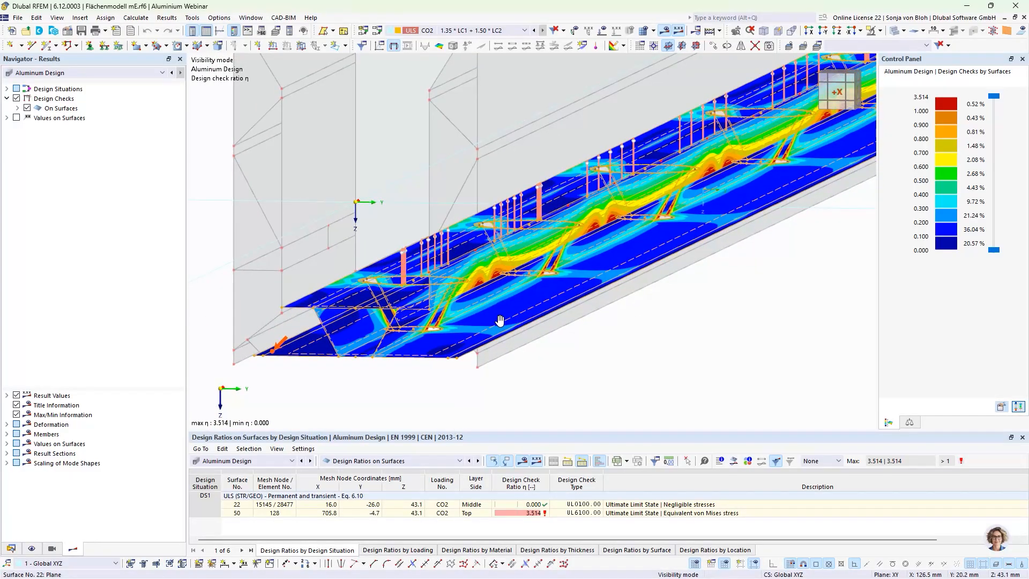
ctrl+middle_drag(498, 363, 500, 364)
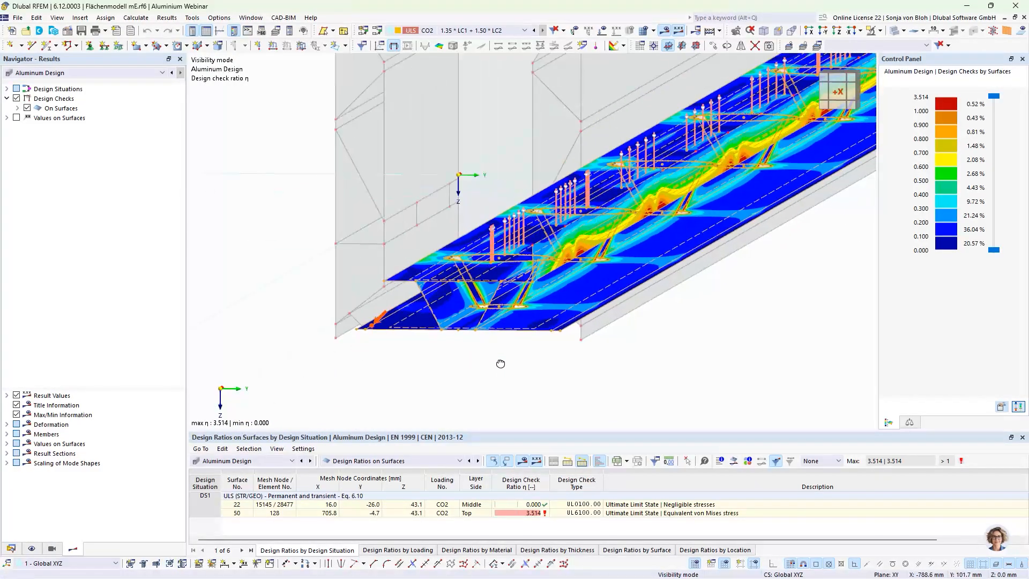
scroll(552, 258, up, 3)
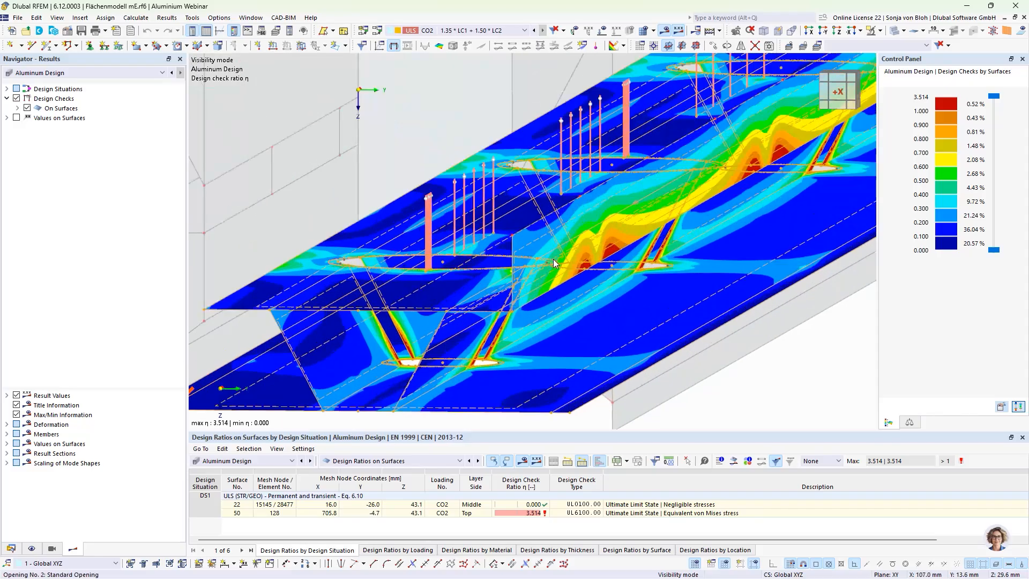